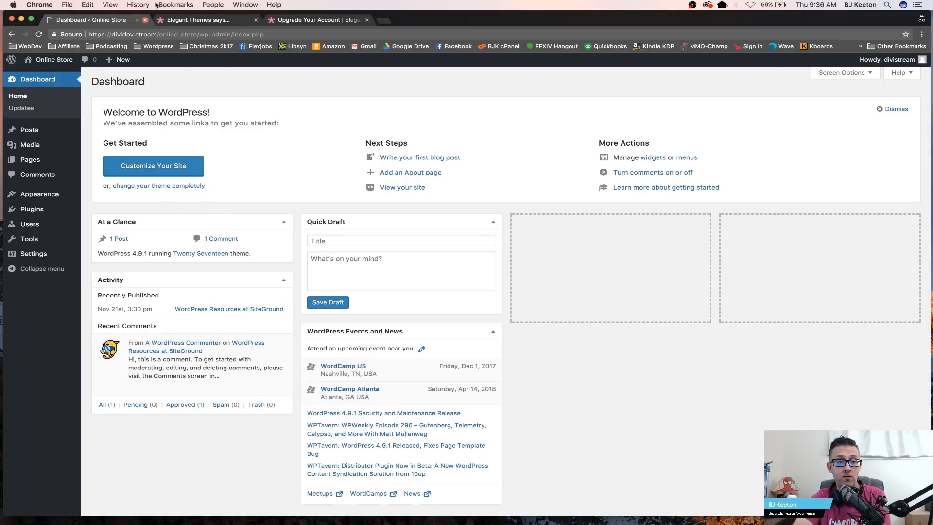
# Step: Switch to the Elegant Themes tab and log in to the members area with the saved username and password
pyautogui.moveTo(72, 156)
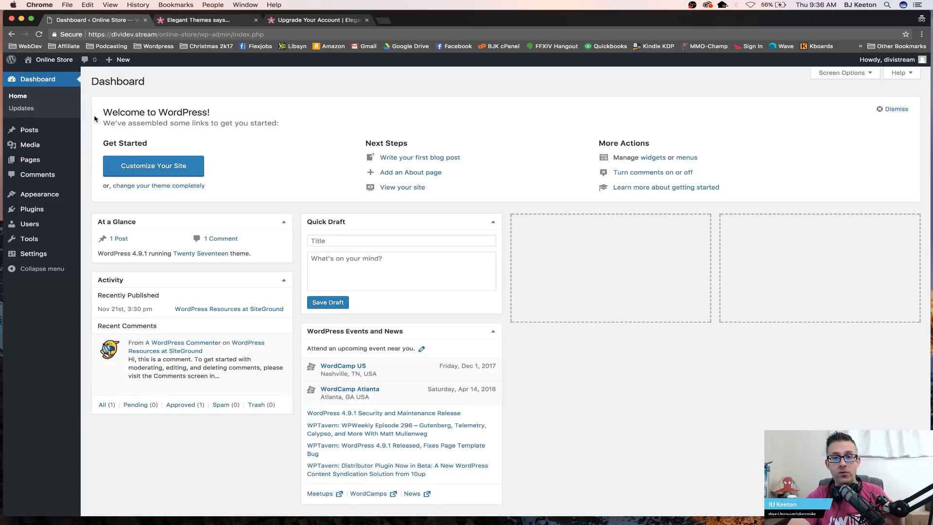
pyautogui.click(198, 20)
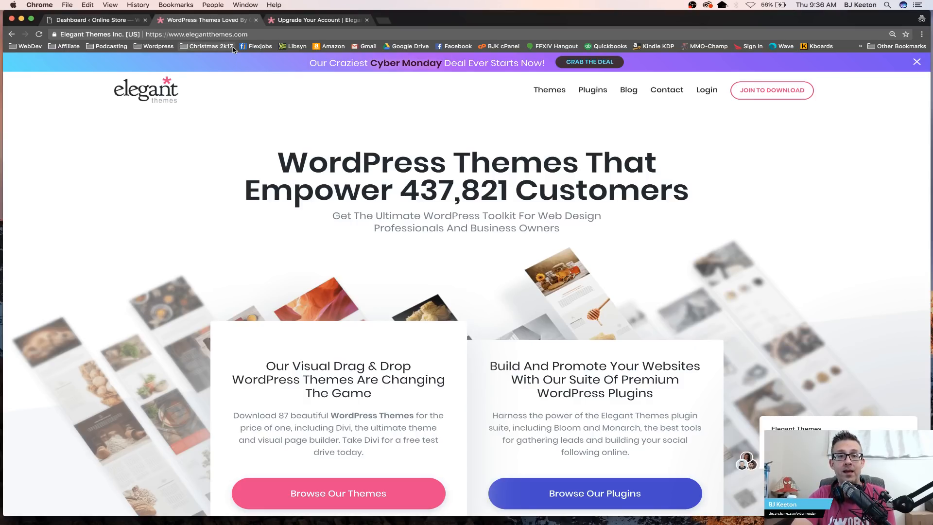
pyautogui.click(707, 91)
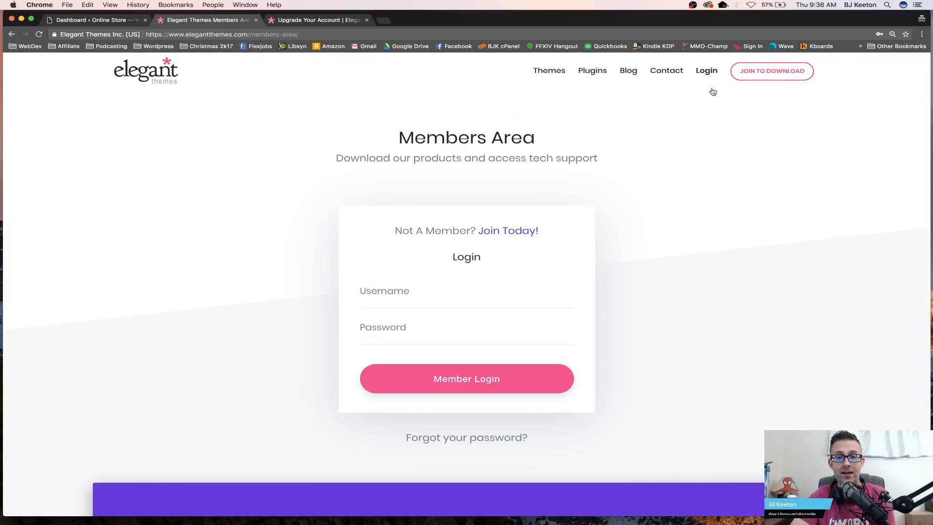
pyautogui.click(421, 298)
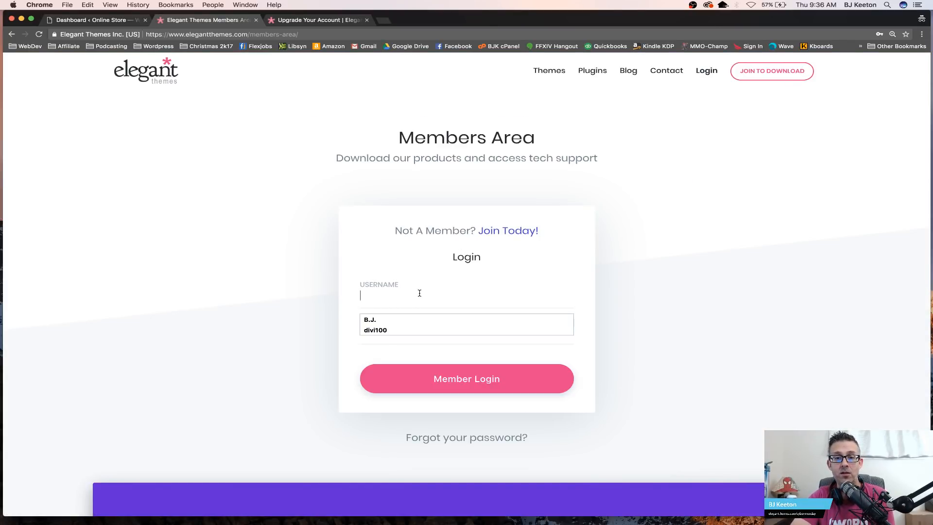
pyautogui.click(404, 328)
pyautogui.click(449, 384)
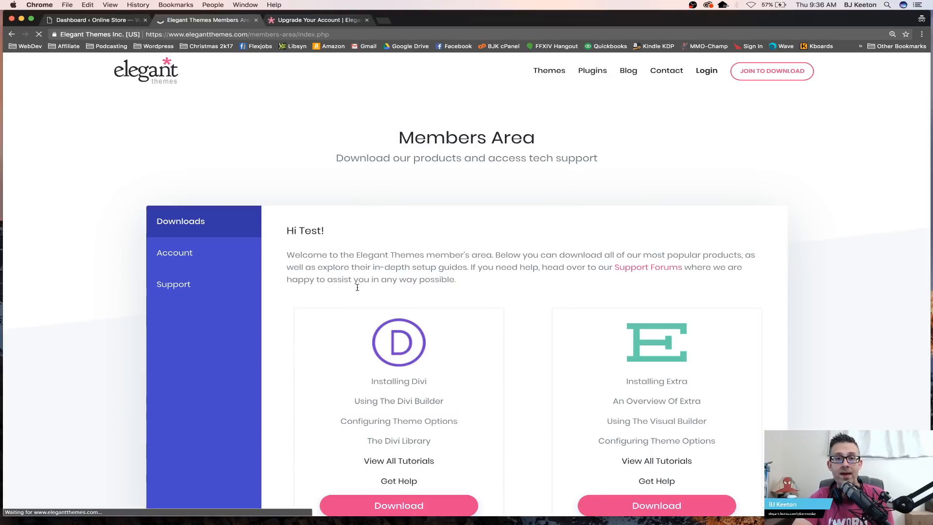
# Step: Download the Divi theme zip and save it to the Desktop
pyautogui.scroll(-3, 421, 229)
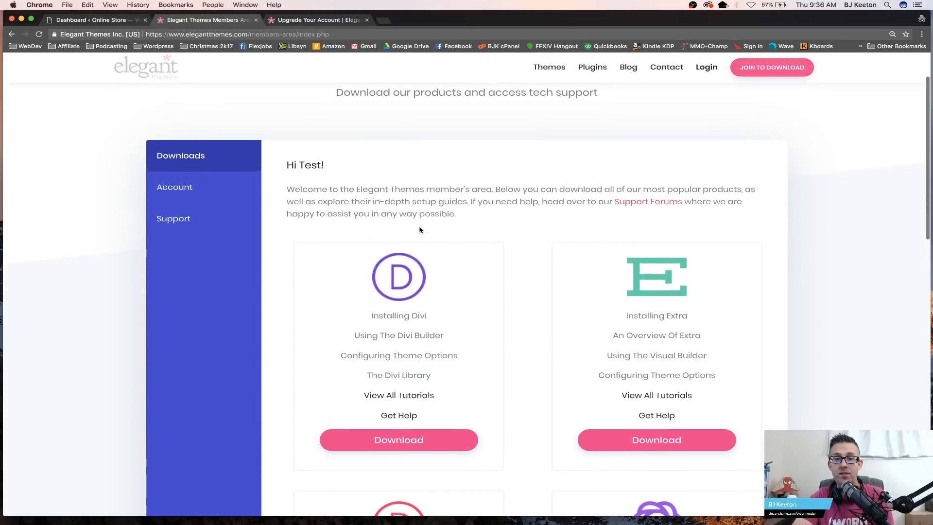
pyautogui.click(411, 442)
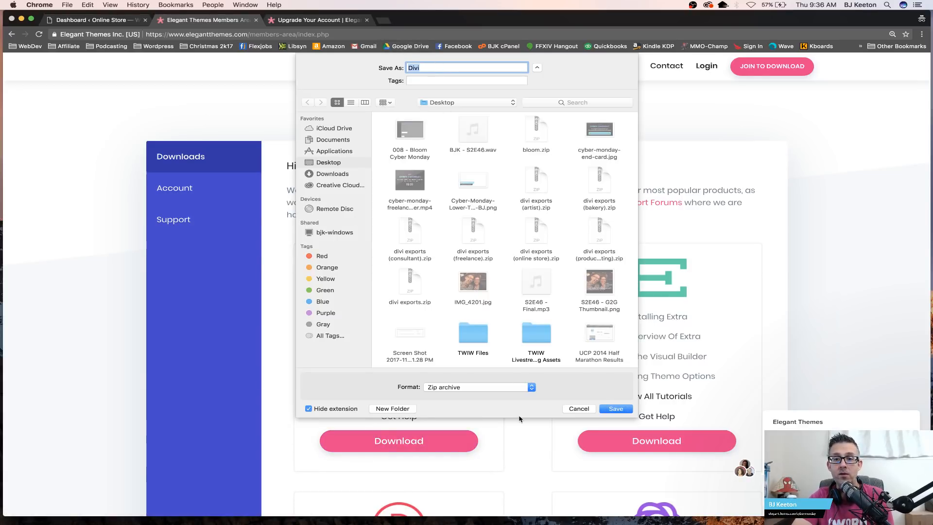
pyautogui.click(615, 408)
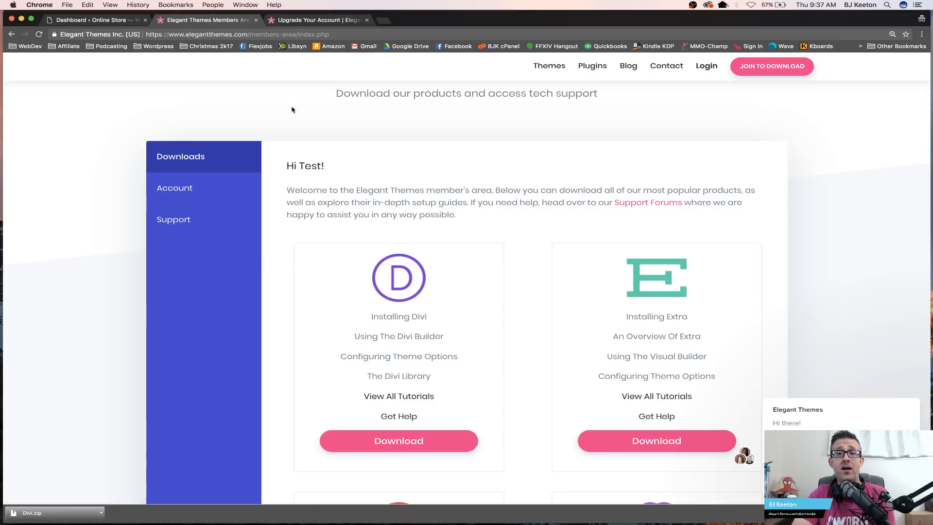
# Step: Switch to the upgrade tab and log in to the members area with the saved username and password
pyautogui.click(311, 20)
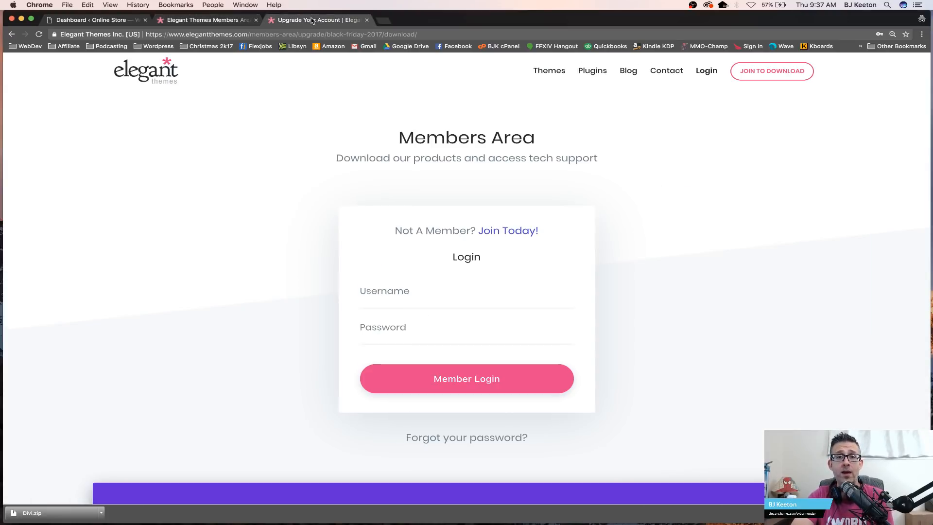
pyautogui.click(423, 289)
pyautogui.click(393, 329)
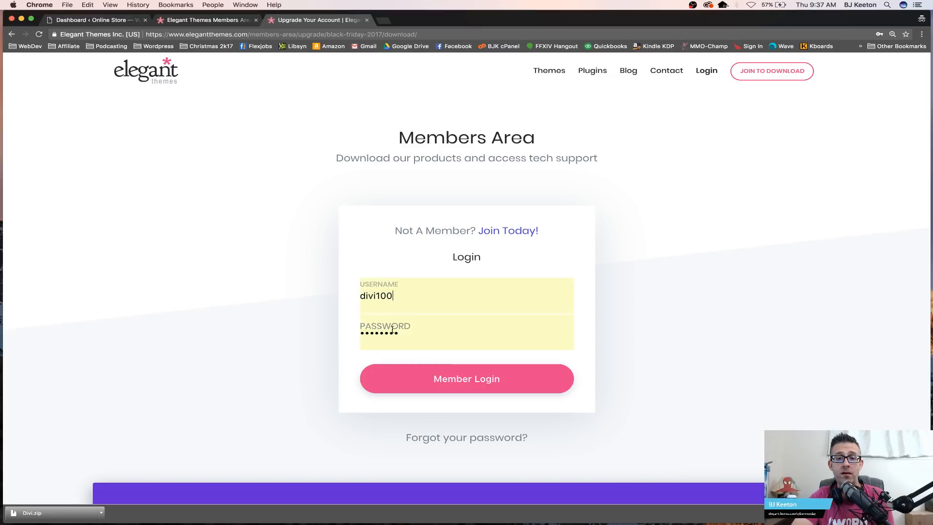
pyautogui.click(419, 379)
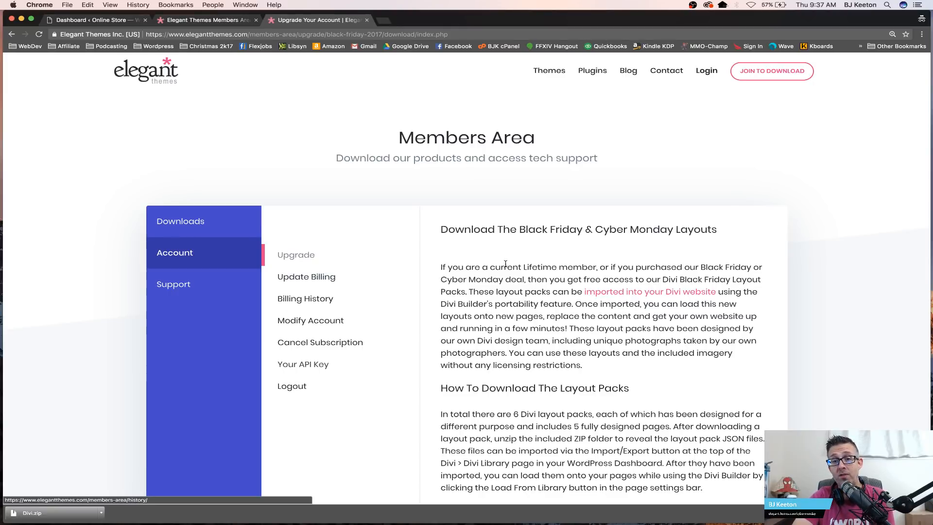
# Step: Download the Online Store Layout Pack and save it as store_layout_pack on the Desktop
pyautogui.scroll(-5, 507, 275)
pyautogui.scroll(-12, 506, 275)
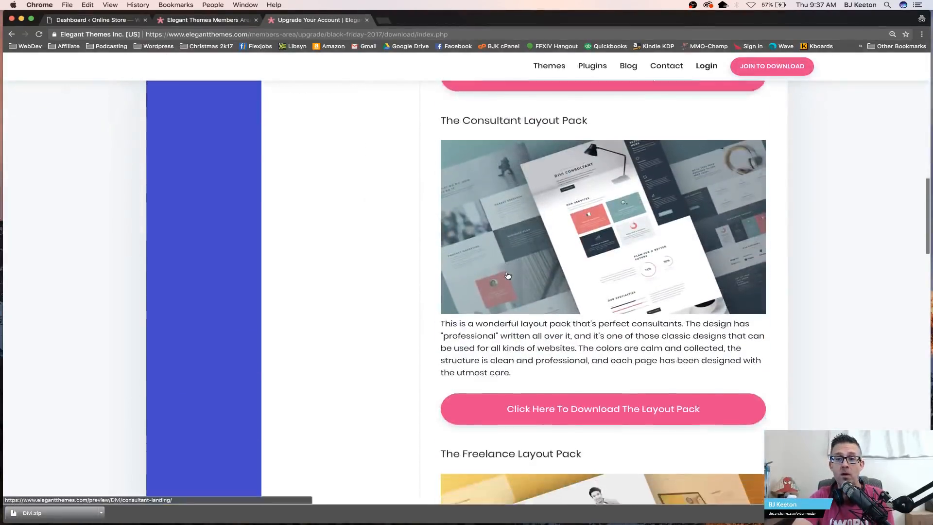
pyautogui.scroll(-3, 804, 248)
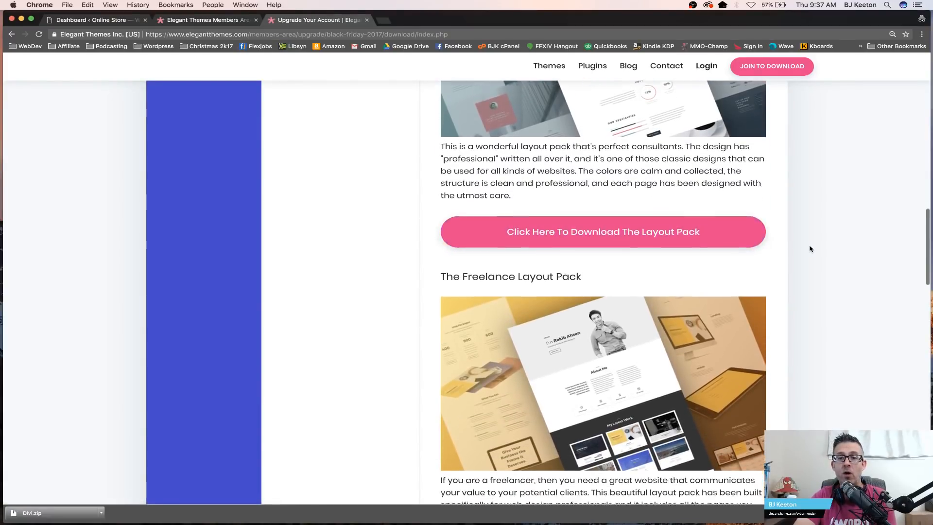
pyautogui.scroll(-8, 809, 248)
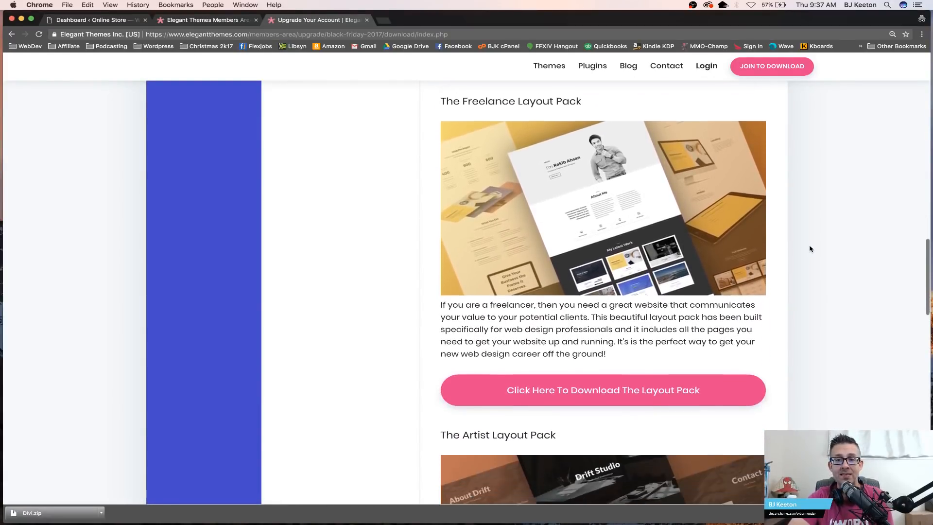
pyautogui.scroll(-14, 809, 249)
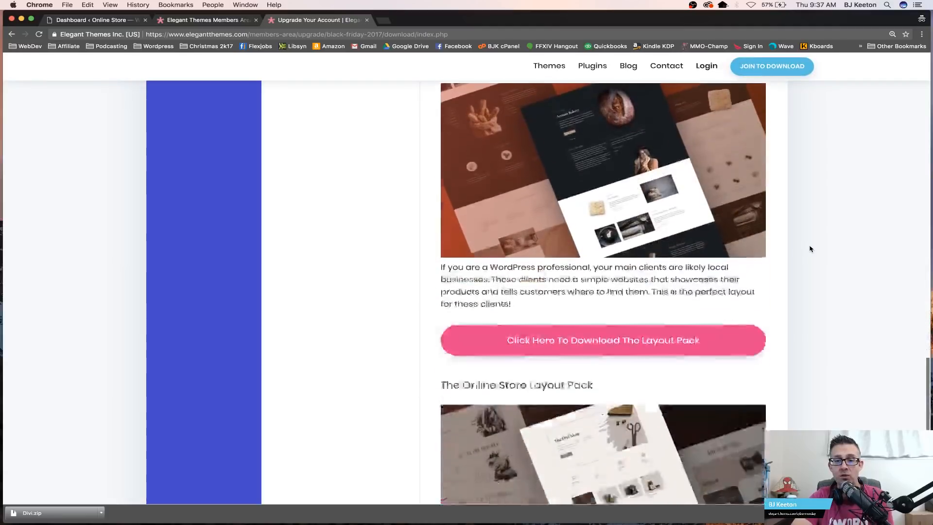
pyautogui.scroll(-1, 809, 249)
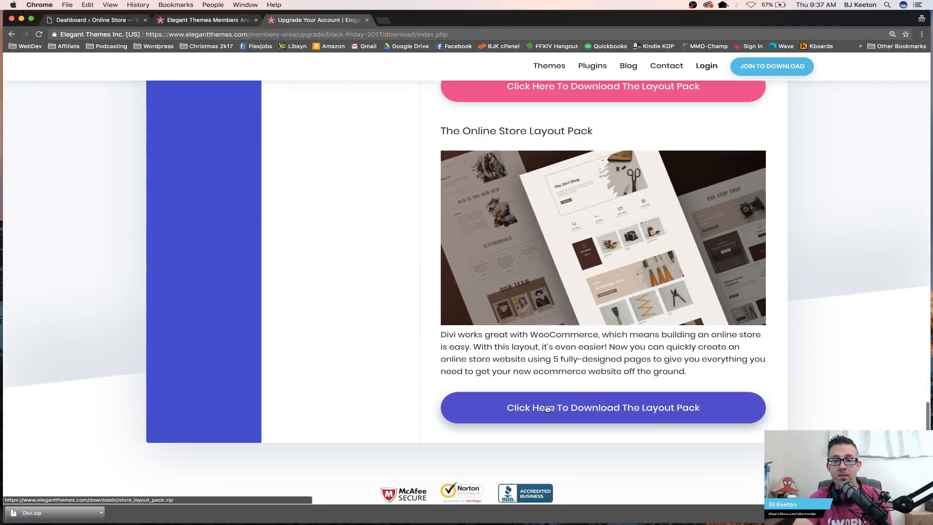
pyautogui.click(566, 407)
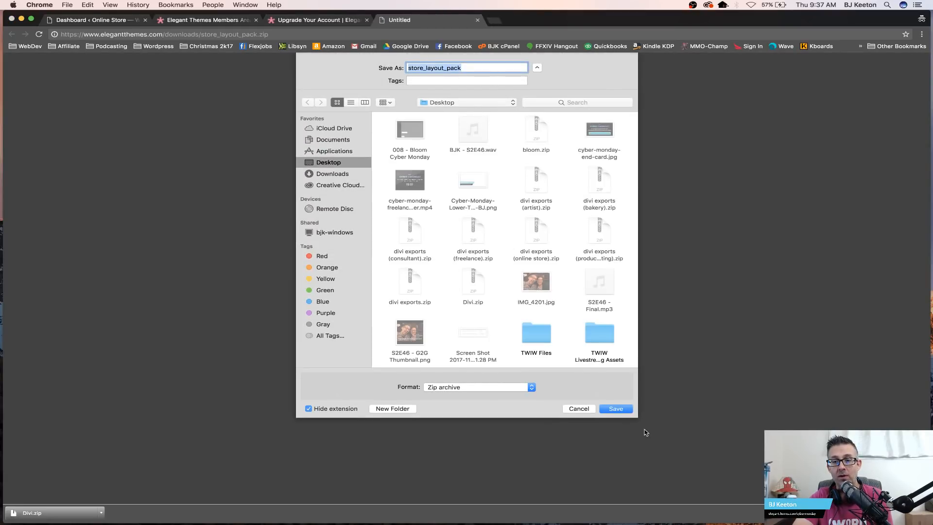
pyautogui.click(615, 408)
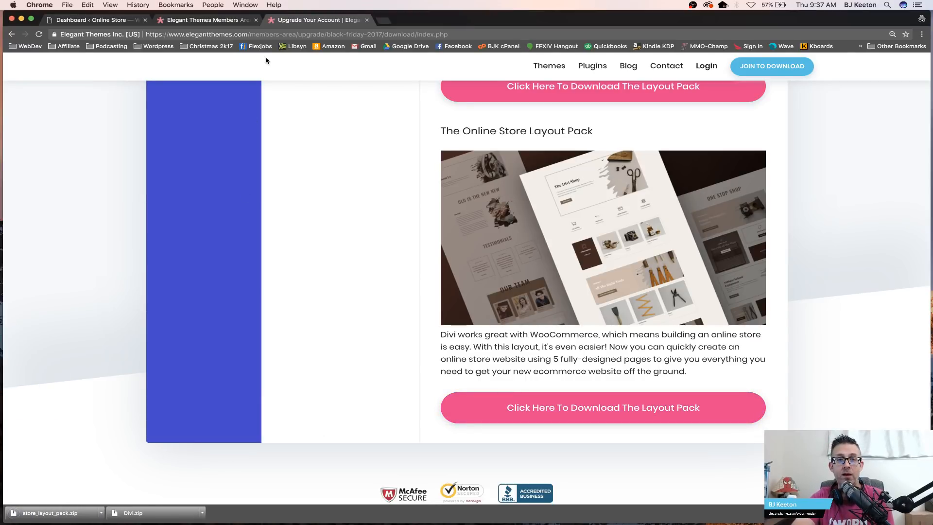
# Step: Unzip store_layout_pack.zip on the Desktop and open the extracted folder
pyautogui.click(108, 21)
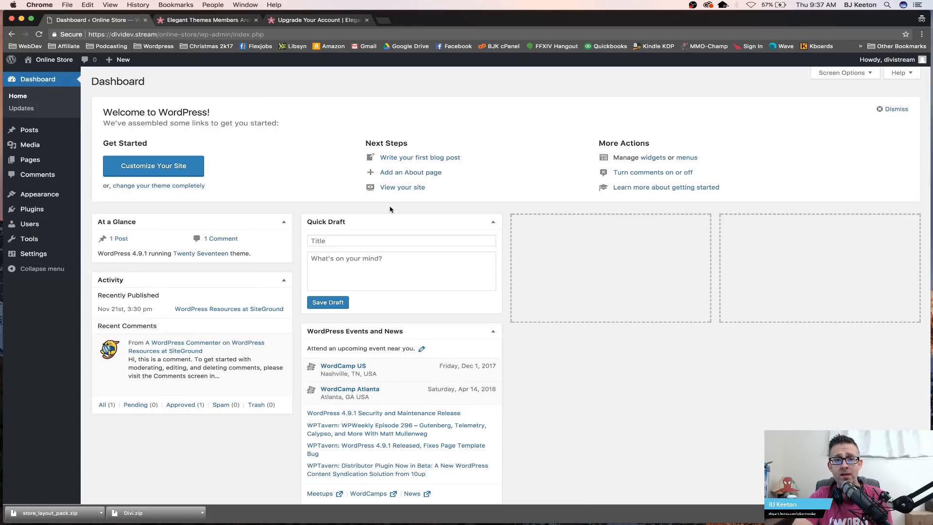
pyautogui.hotkey('ctrl', 'Left')
pyautogui.hotkey('ctrl', 'Left')
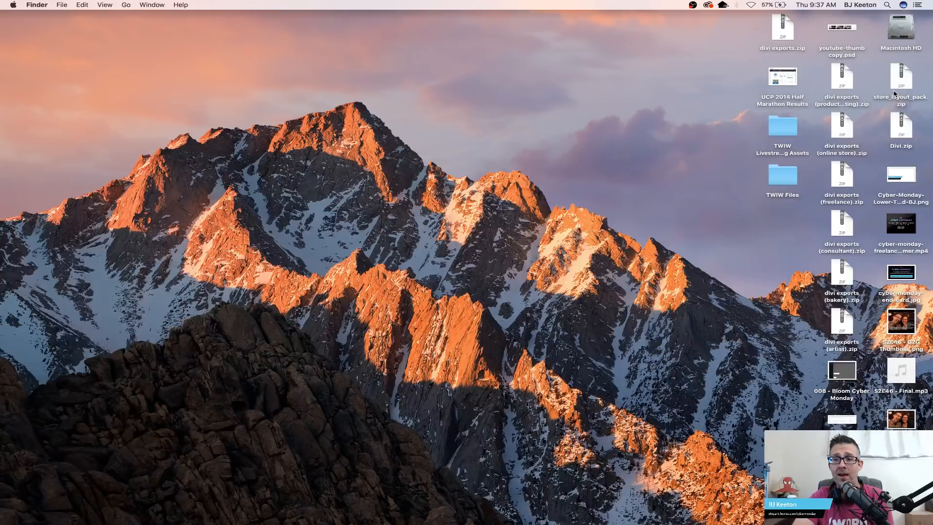
pyautogui.doubleClick(894, 93)
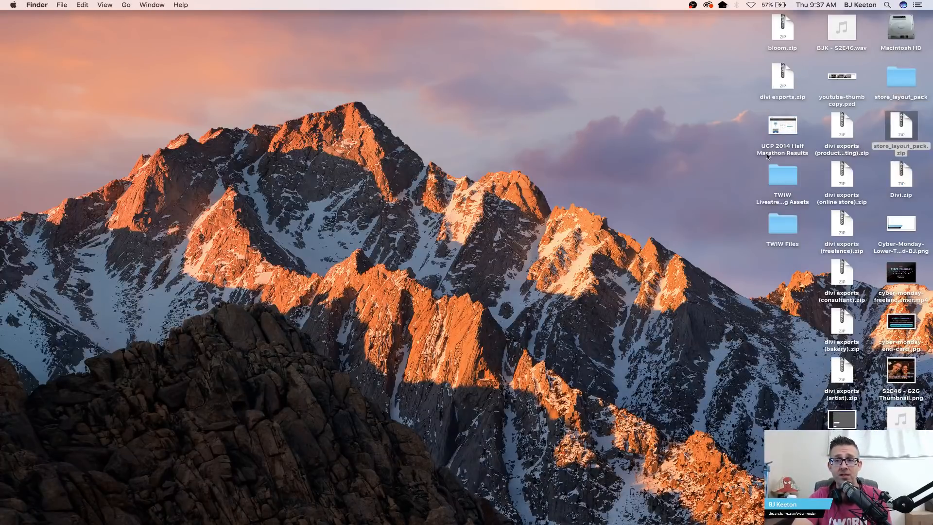
pyautogui.doubleClick(897, 86)
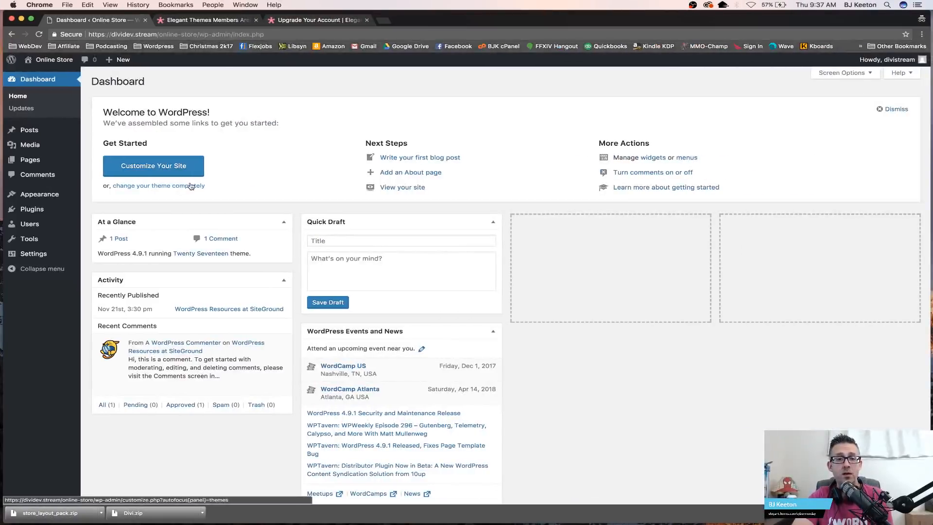
# Step: Open the Add Themes page from the WordPress dashboard's Appearance themes
pyautogui.moveTo(58, 130)
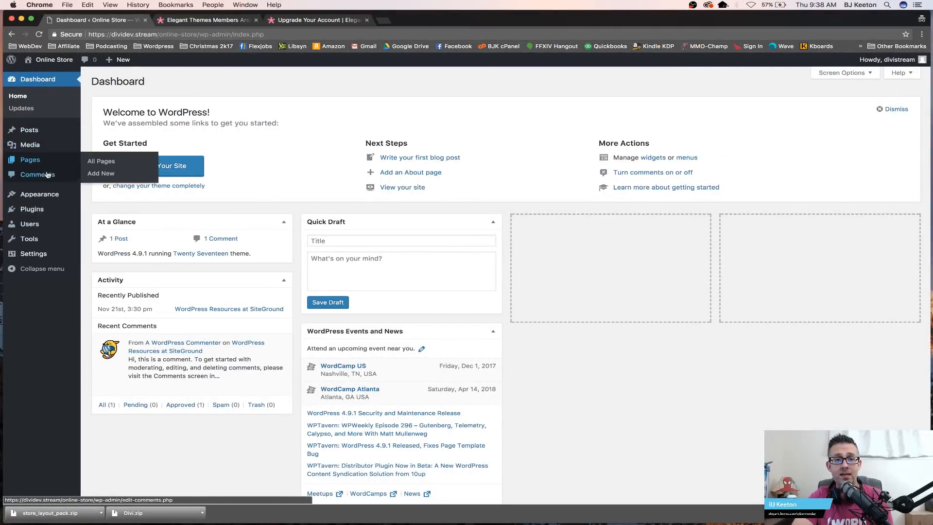
pyautogui.moveTo(29, 212)
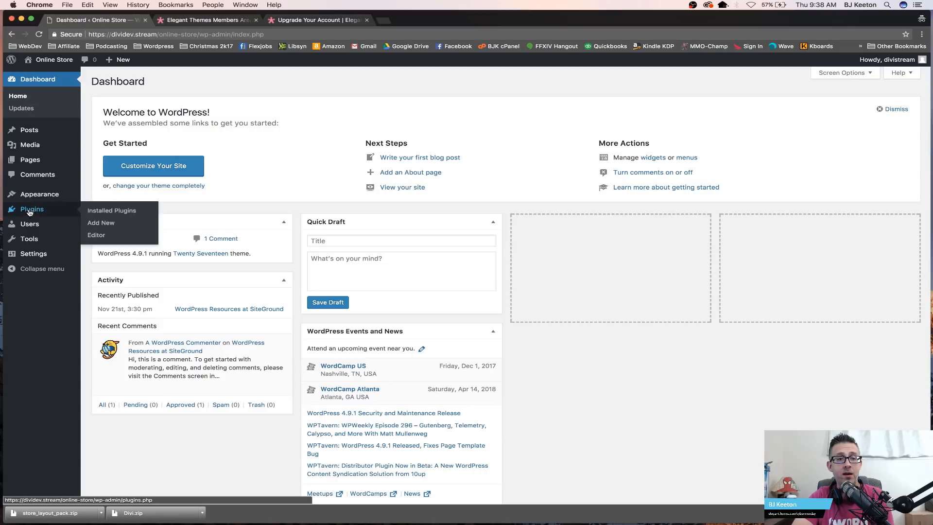
pyautogui.moveTo(34, 196)
pyautogui.click(100, 196)
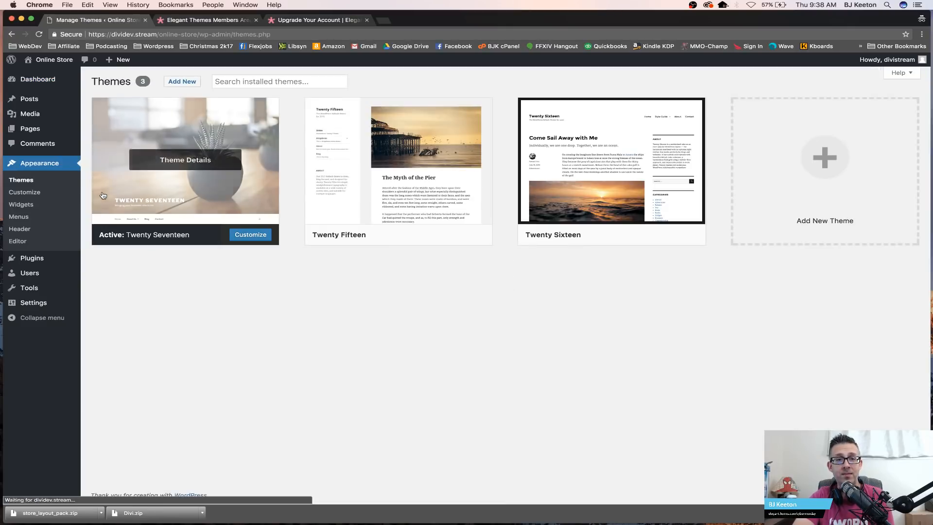
pyautogui.click(171, 82)
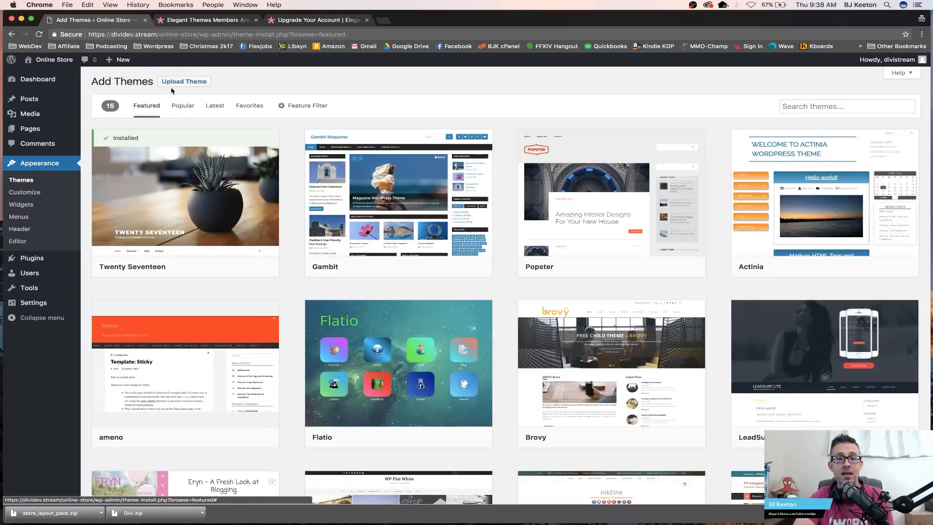
# Step: Upload Divi.zip from the Desktop, install it as a new theme, and activate it
pyautogui.click(174, 83)
pyautogui.click(440, 160)
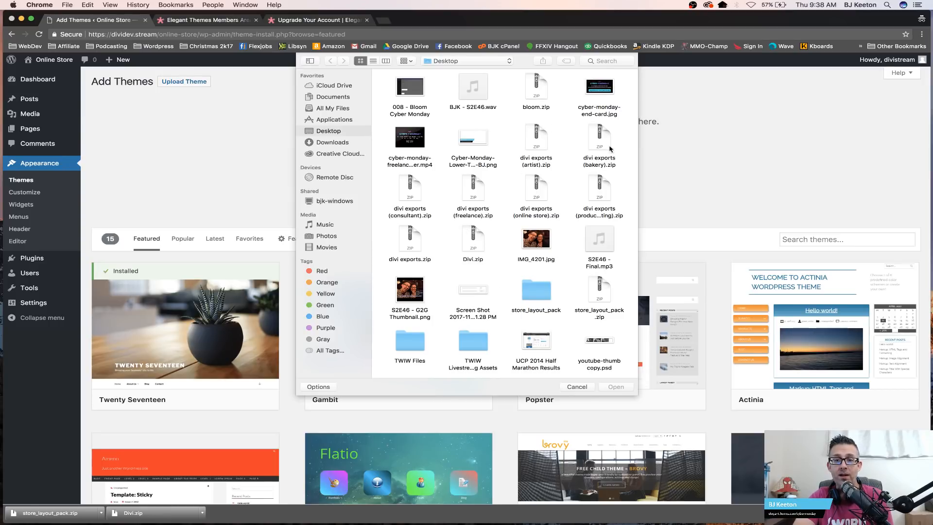
pyautogui.click(464, 249)
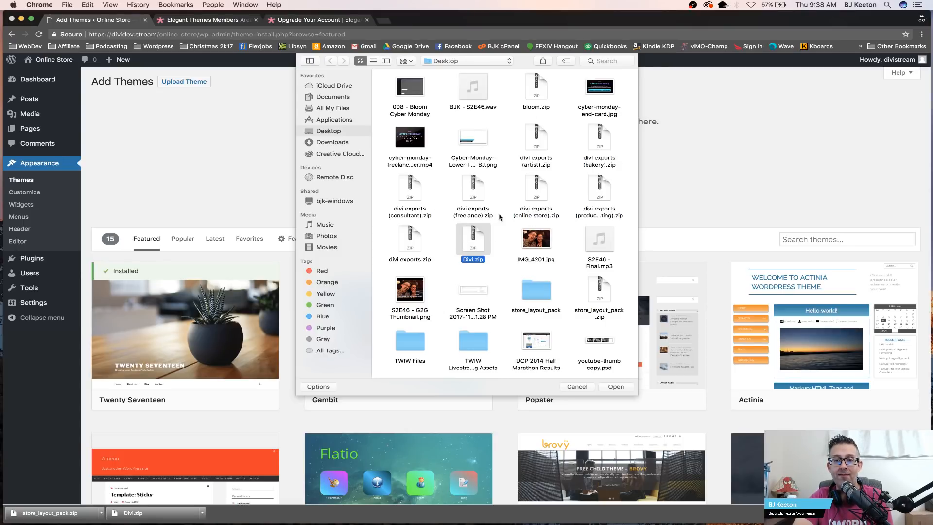
pyautogui.doubleClick(468, 242)
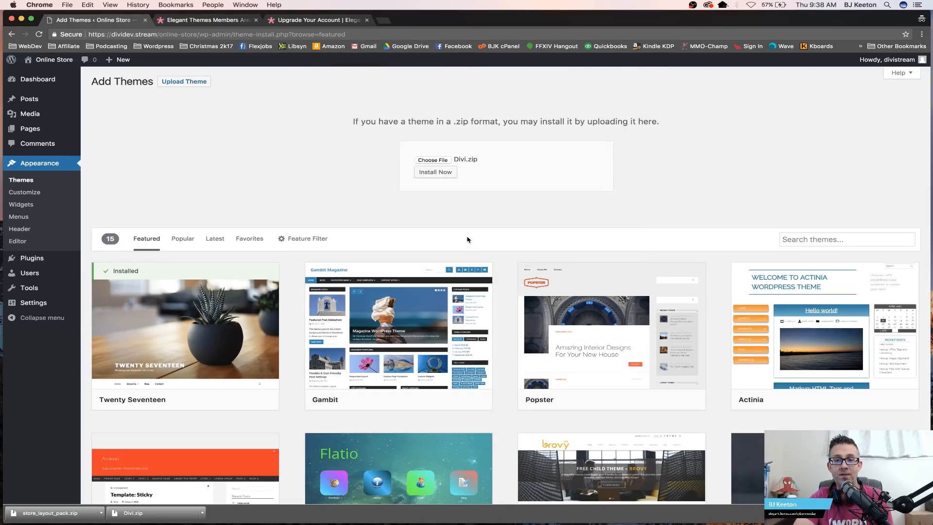
pyautogui.click(430, 175)
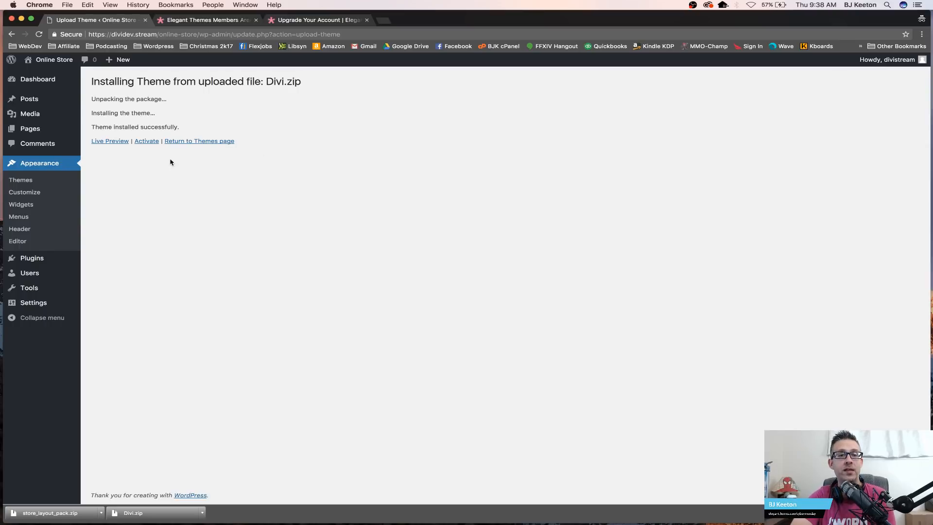
pyautogui.click(146, 142)
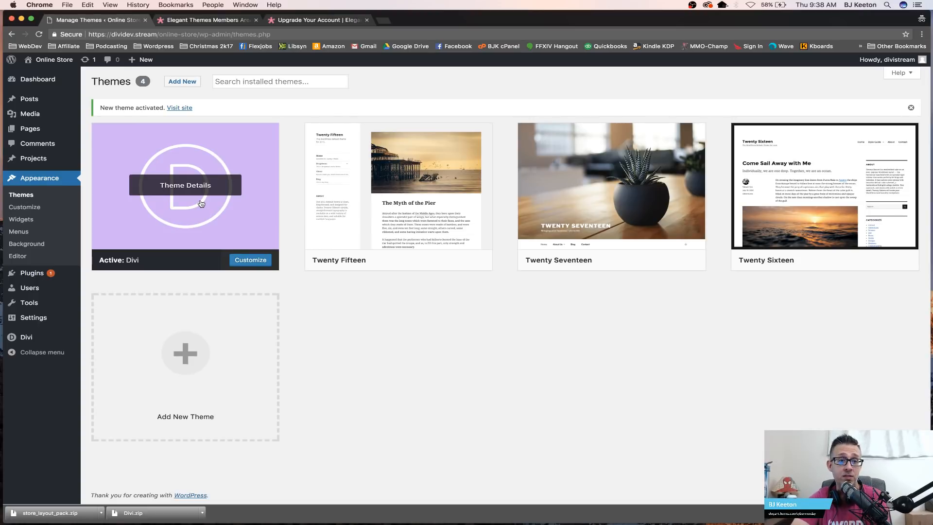
# Step: Search the plugin directory for orbisius, then install and activate the Child Theme Creator by Orbisius plugin
pyautogui.click(33, 274)
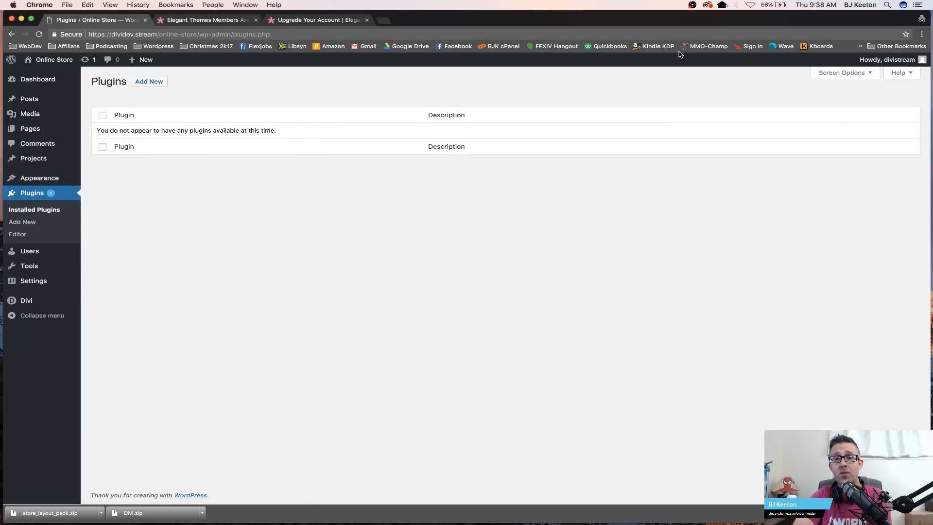
pyautogui.click(151, 81)
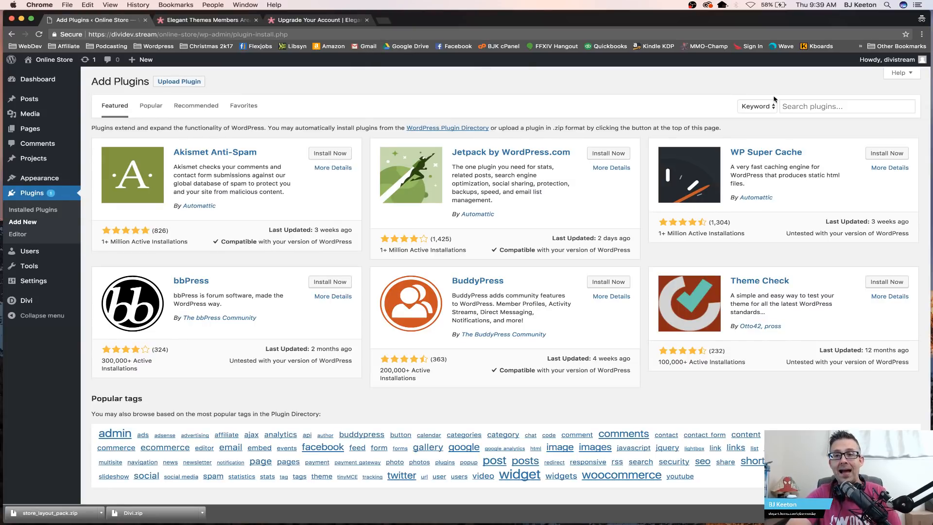
pyautogui.click(801, 104)
pyautogui.write('orbi')
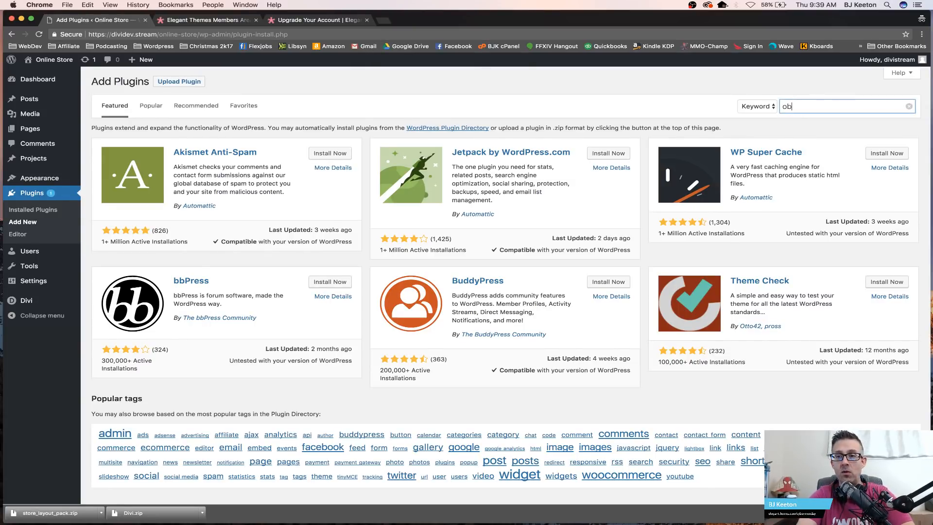
pyautogui.write('sius')
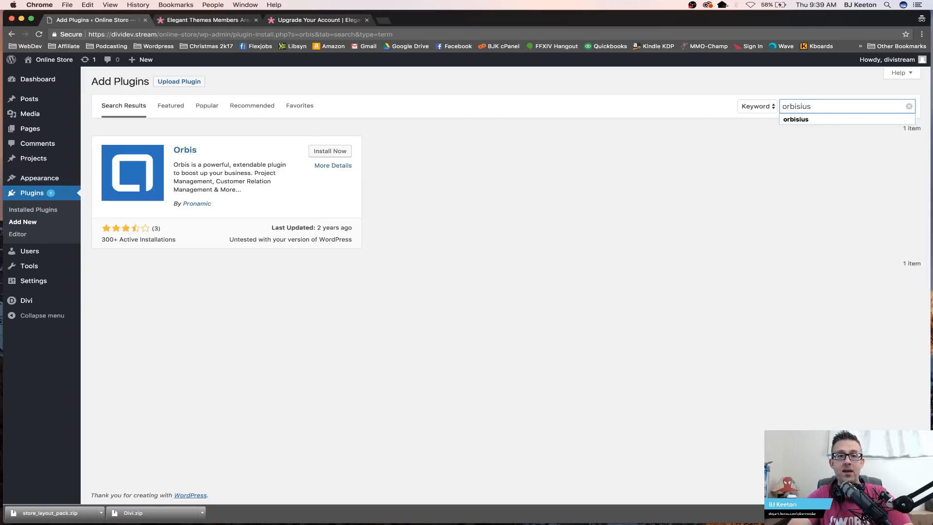
pyautogui.press('Return')
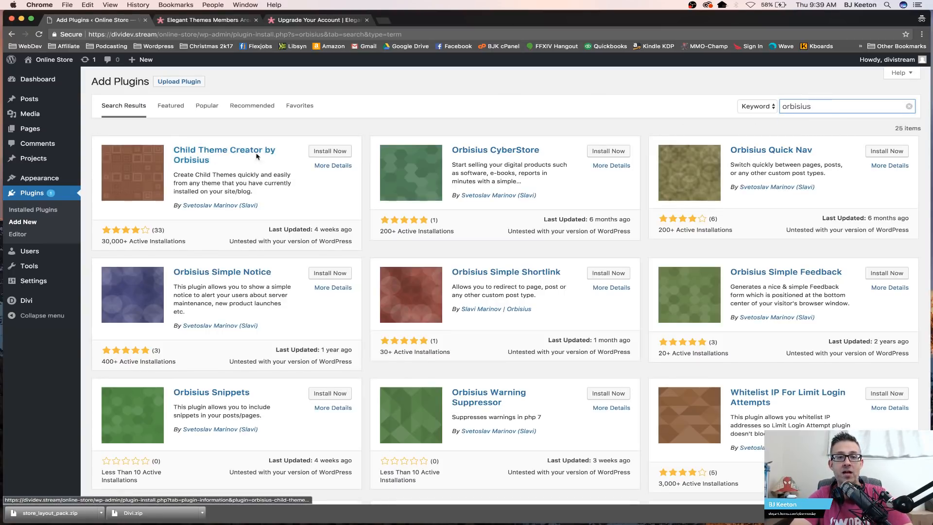
pyautogui.click(324, 151)
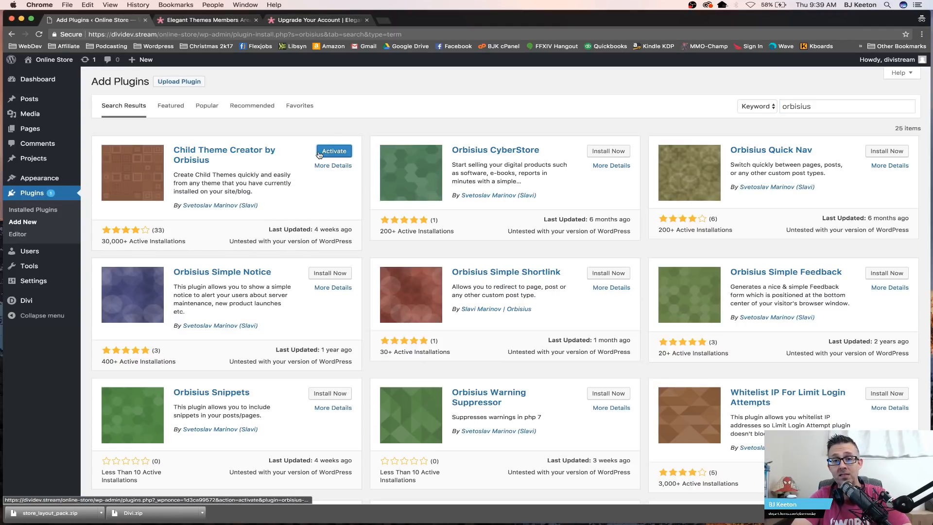
pyautogui.click(330, 150)
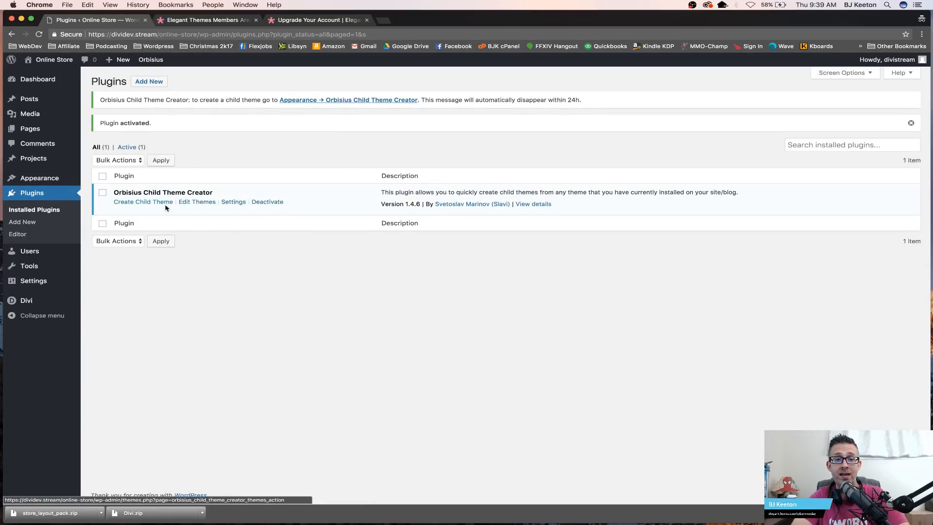
# Step: Create a Divi child theme titled Vintage Online Store with custom title enabled, switching to it after creation
pyautogui.click(151, 202)
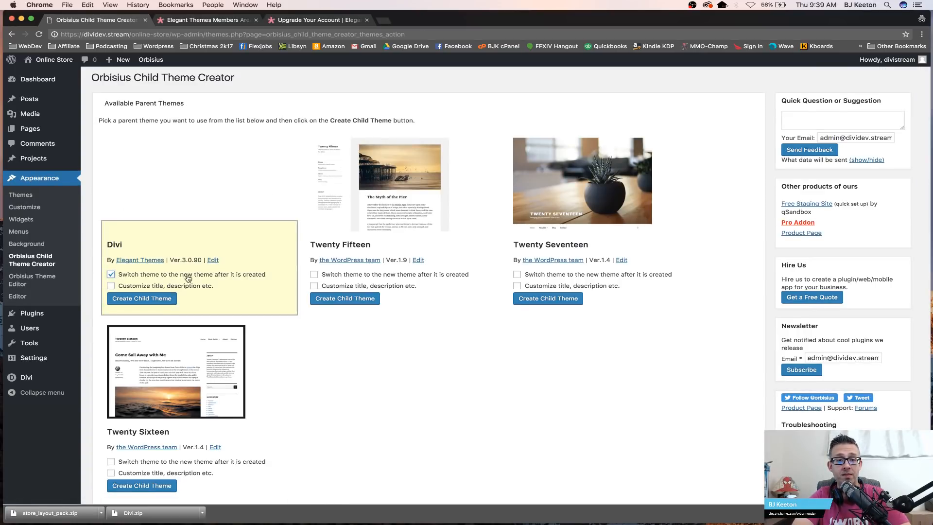
pyautogui.click(129, 285)
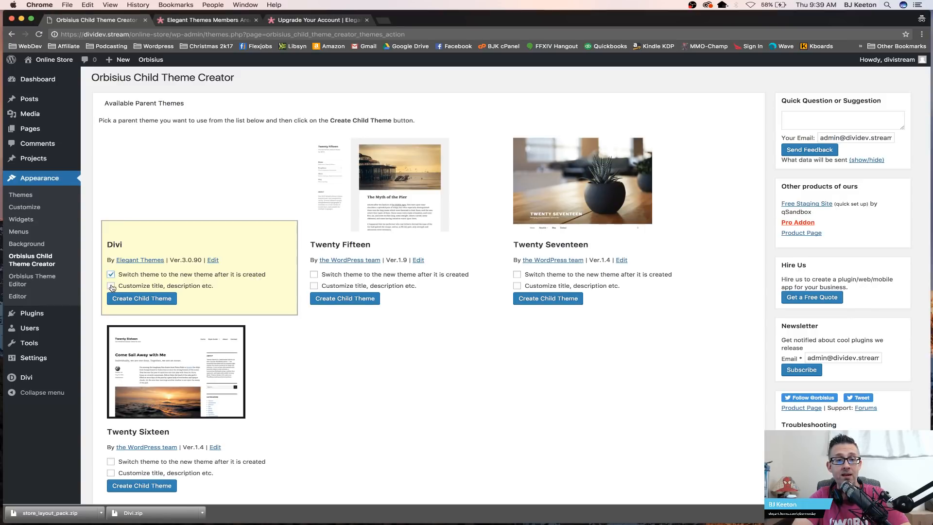
pyautogui.click(198, 219)
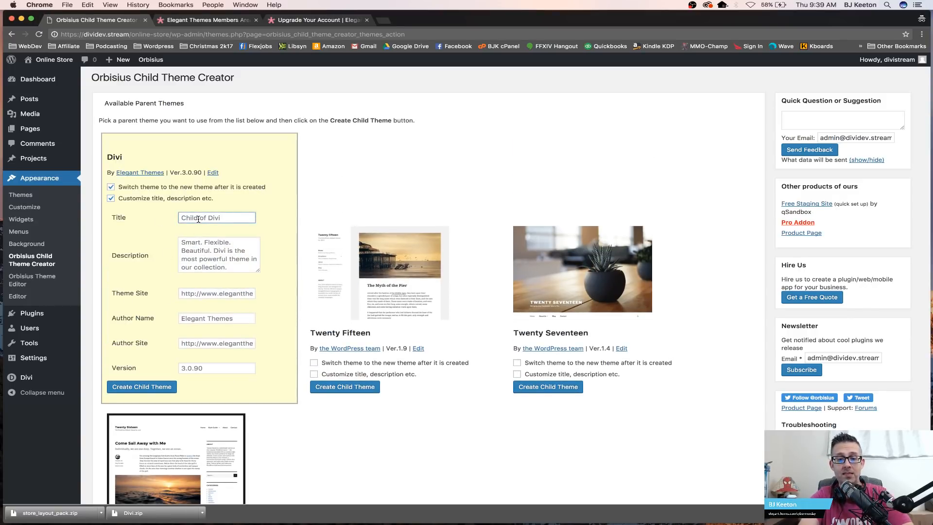
pyautogui.press('super+a')
pyautogui.write('Vin')
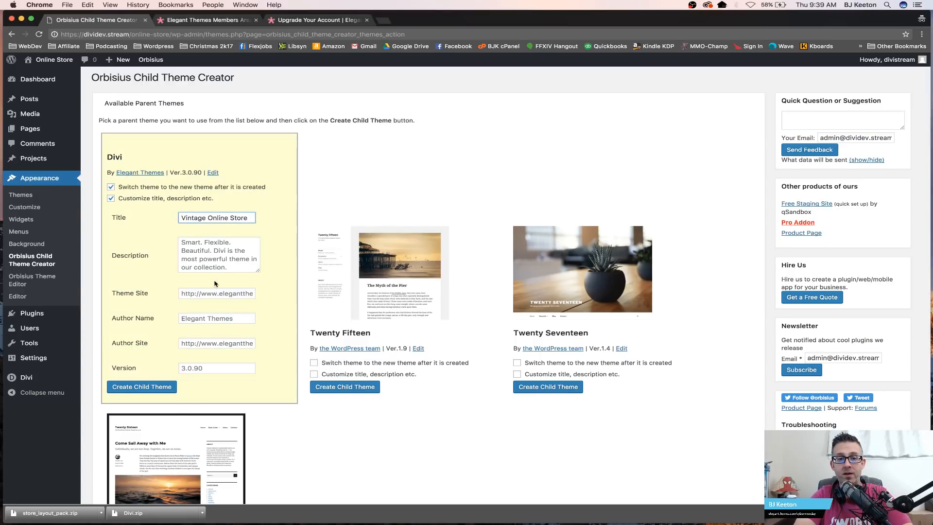
pyautogui.click(155, 388)
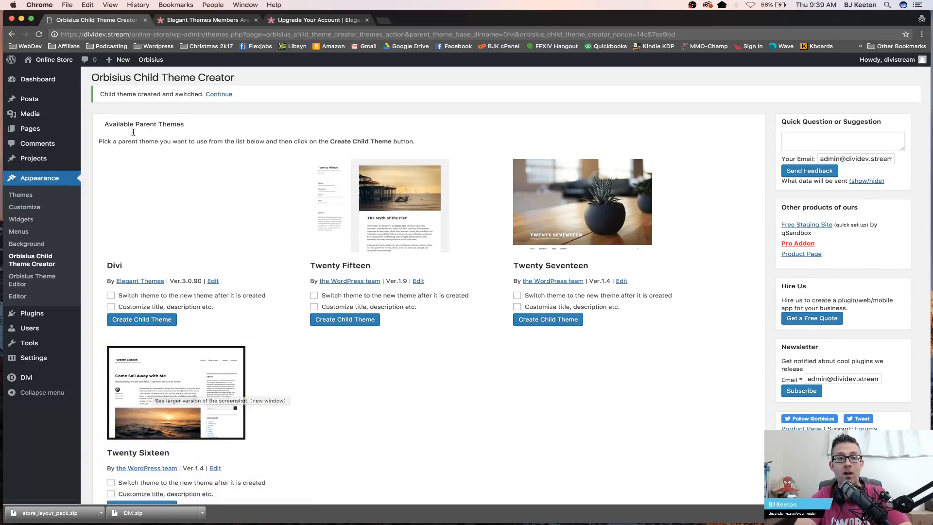
pyautogui.click(212, 95)
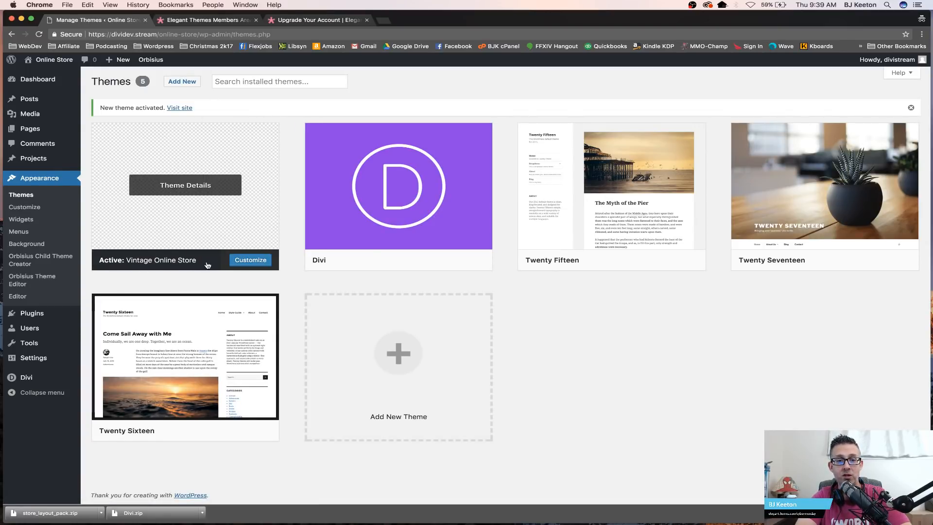
# Step: Deactivate the Orbisius Child Theme Creator plugin from the installed plugins list
pyautogui.moveTo(53, 315)
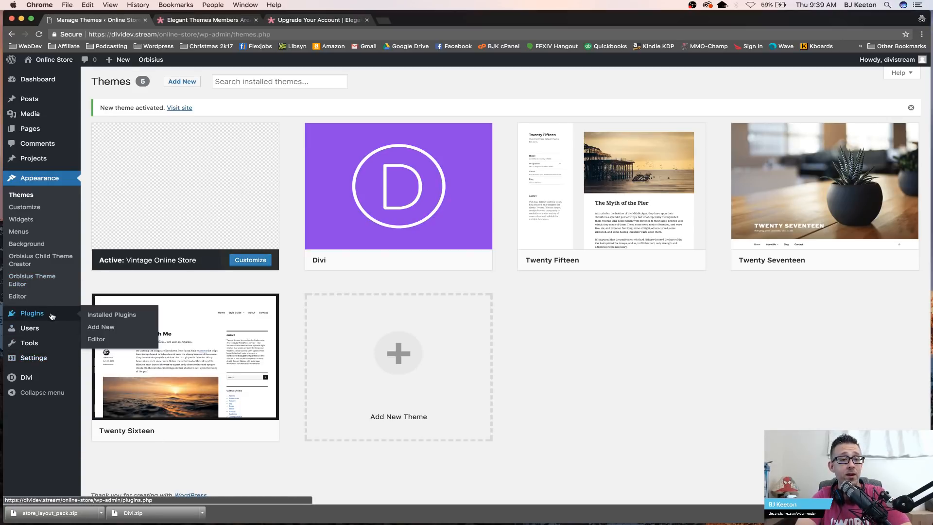
pyautogui.click(97, 316)
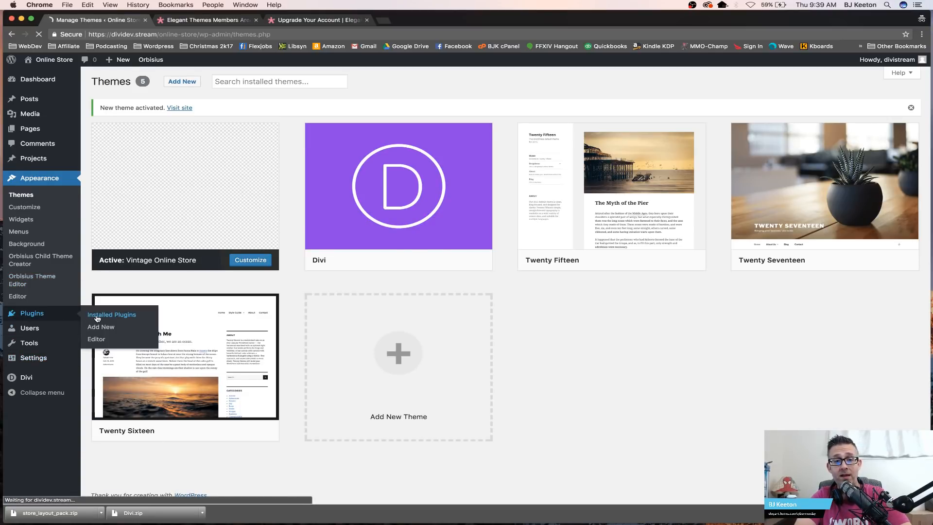
pyautogui.click(267, 179)
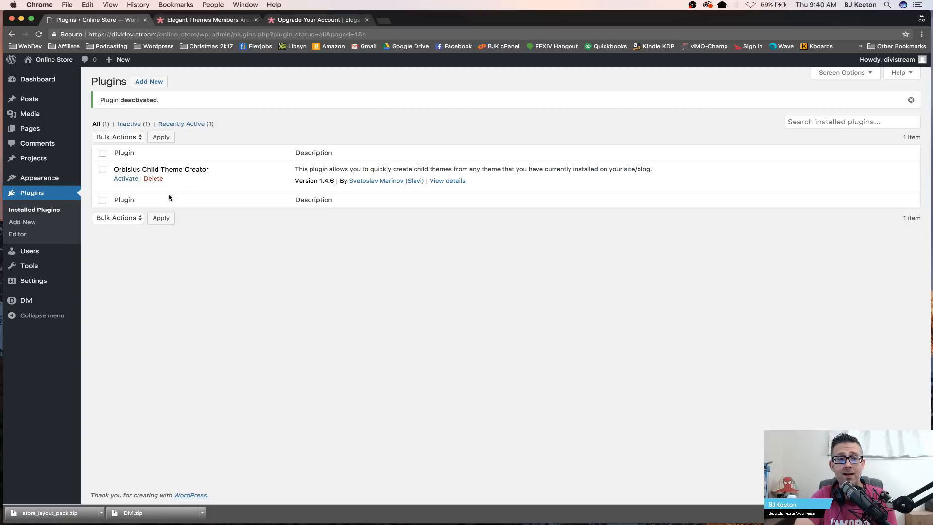
# Step: Move all existing Vintage Store layouts in the Divi Library to the trash
pyautogui.click(47, 302)
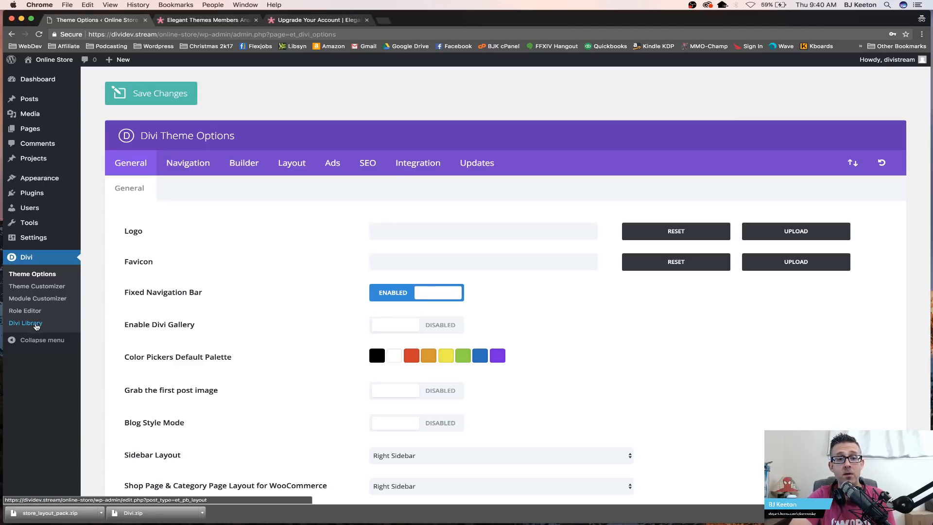
pyautogui.click(36, 326)
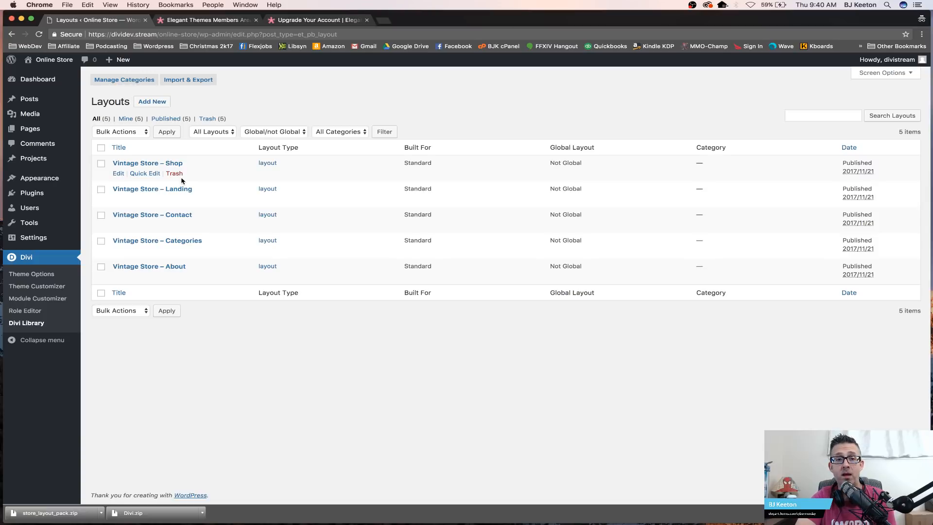
pyautogui.click(101, 148)
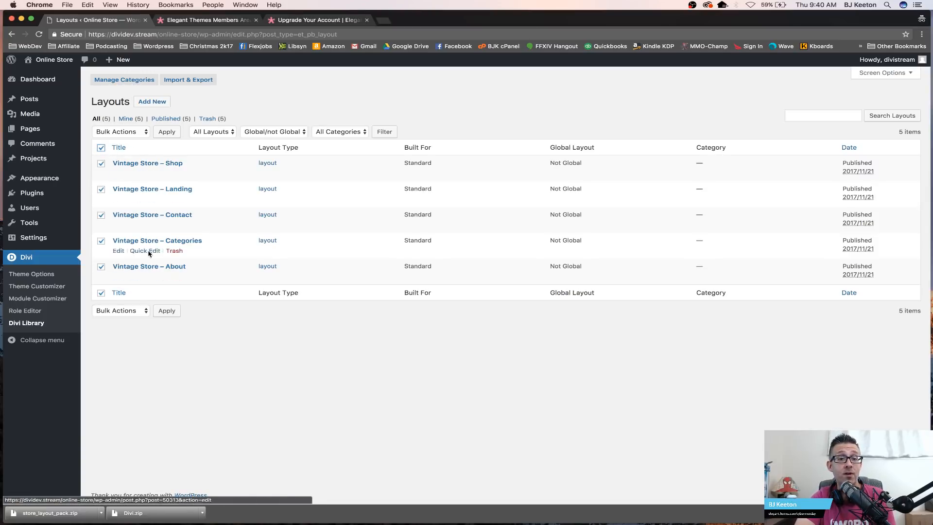
pyautogui.click(137, 132)
pyautogui.click(128, 140)
pyautogui.click(161, 134)
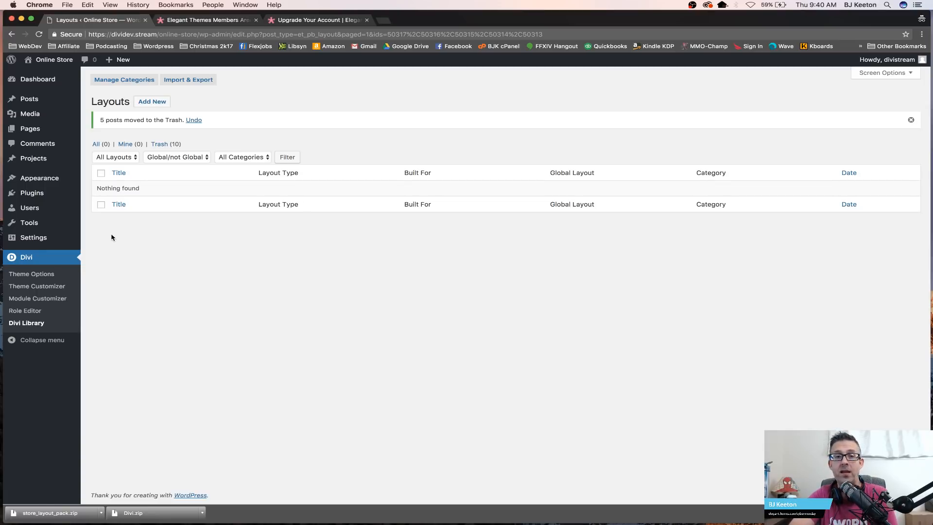
# Step: Import store_all.json from the store_layout_pack folder into the Divi Library as Divi Builder layouts
pyautogui.click(146, 103)
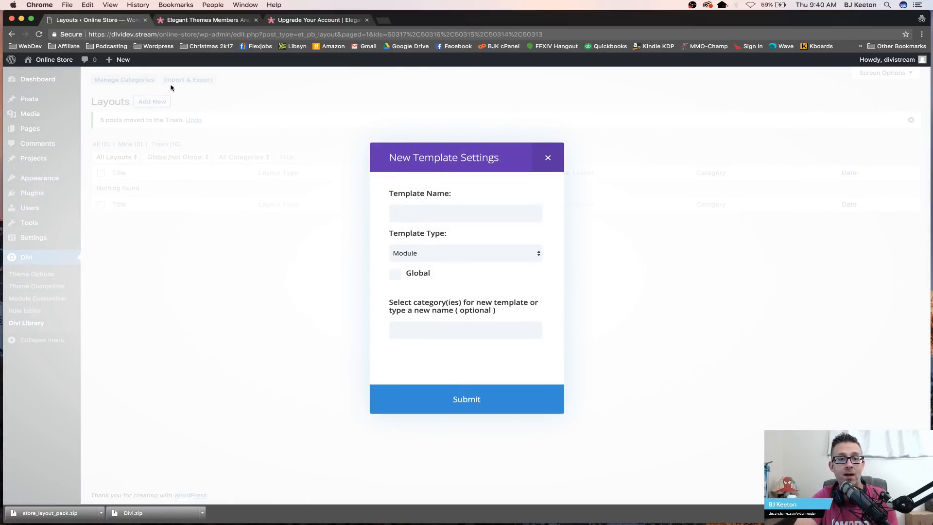
pyautogui.click(547, 158)
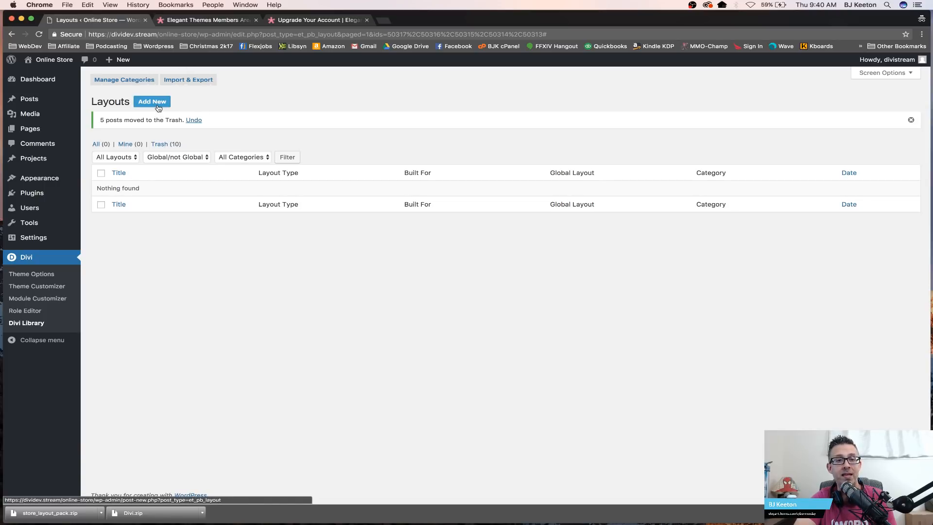
pyautogui.click(201, 82)
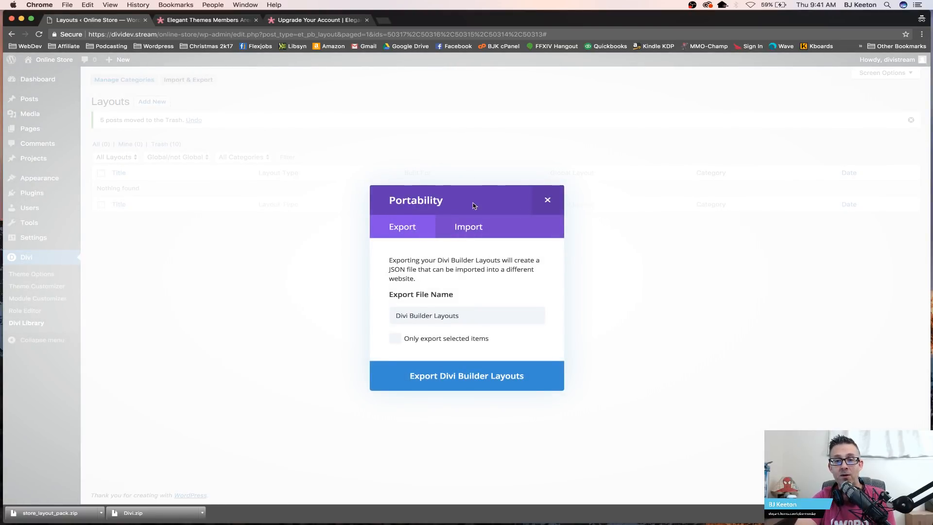
pyautogui.click(475, 233)
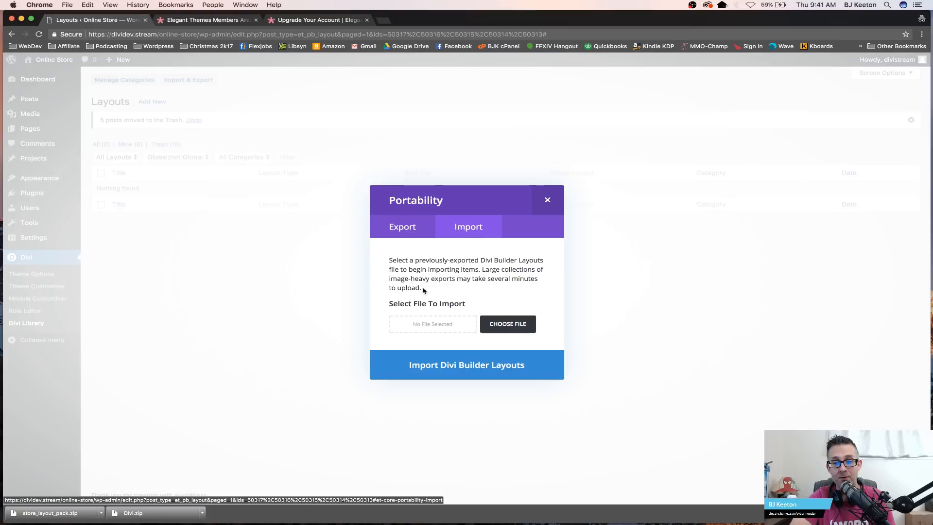
pyautogui.click(509, 323)
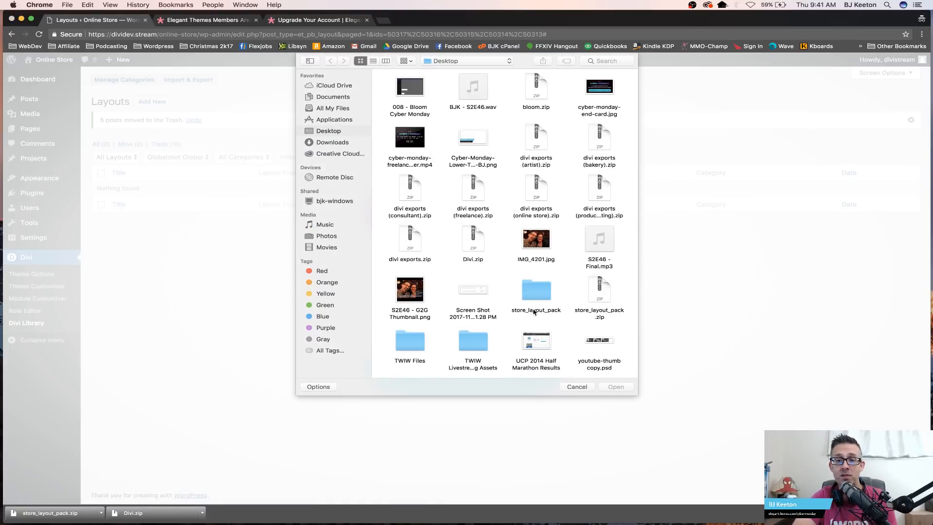
pyautogui.doubleClick(534, 306)
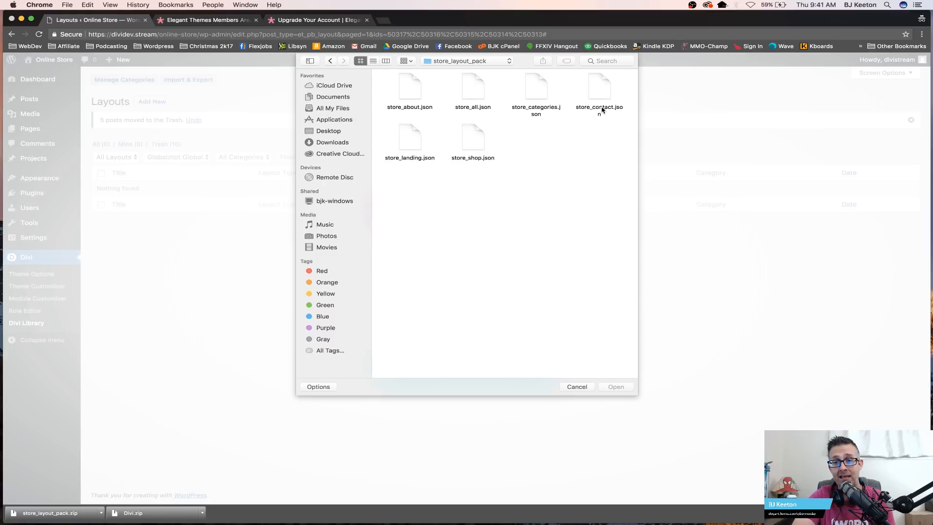
pyautogui.click(471, 89)
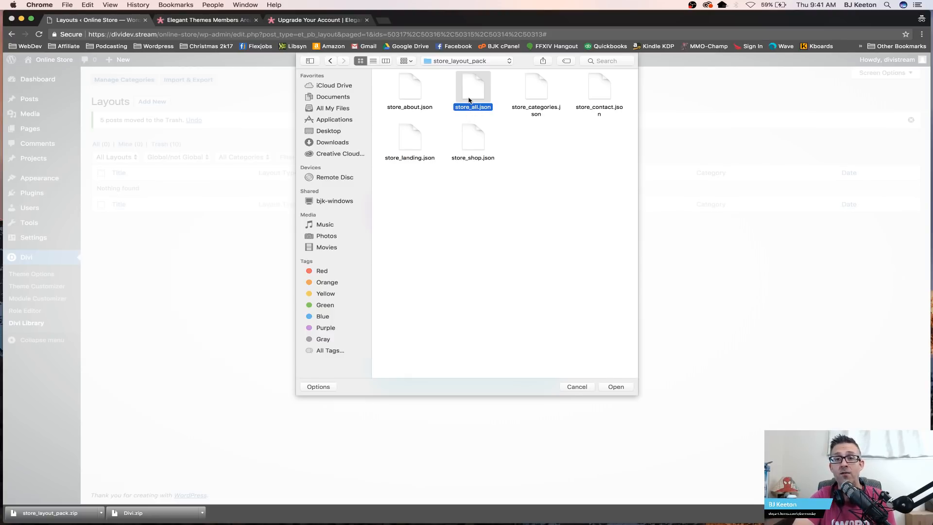
pyautogui.doubleClick(471, 100)
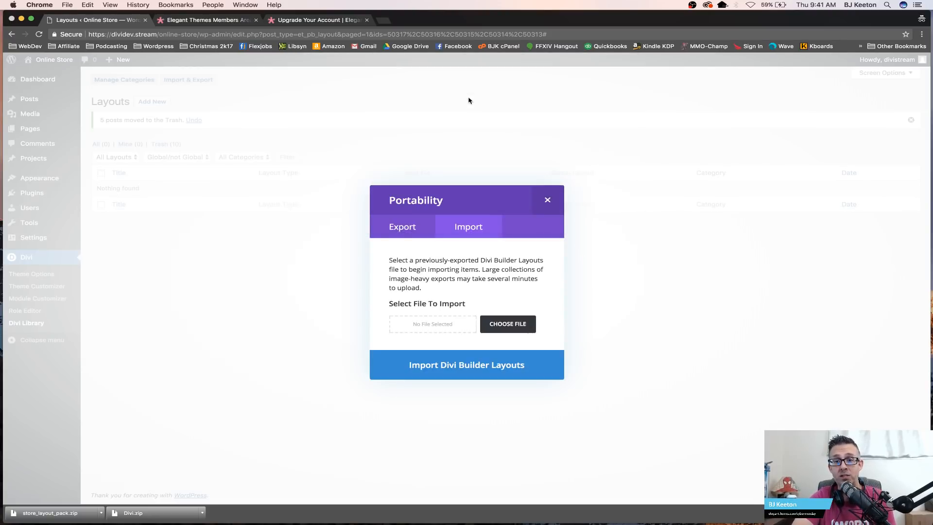
pyautogui.click(475, 366)
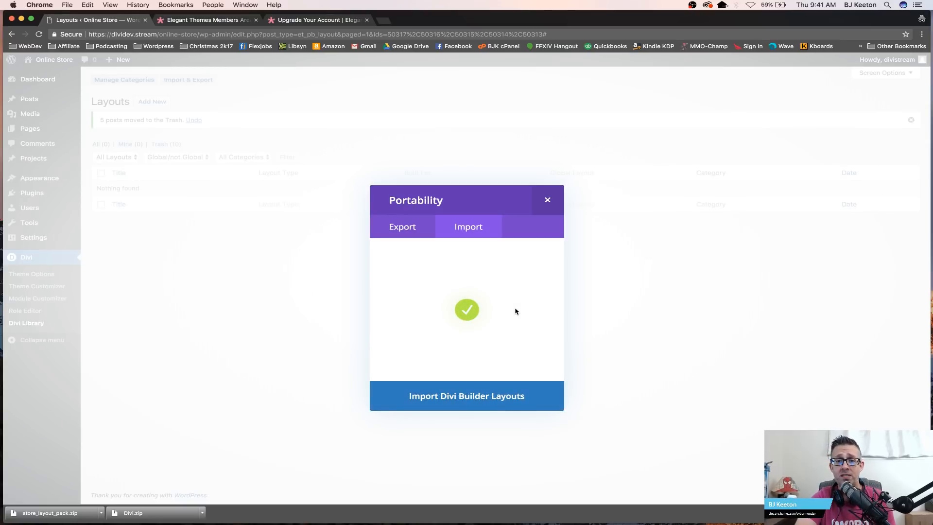
pyautogui.click(443, 402)
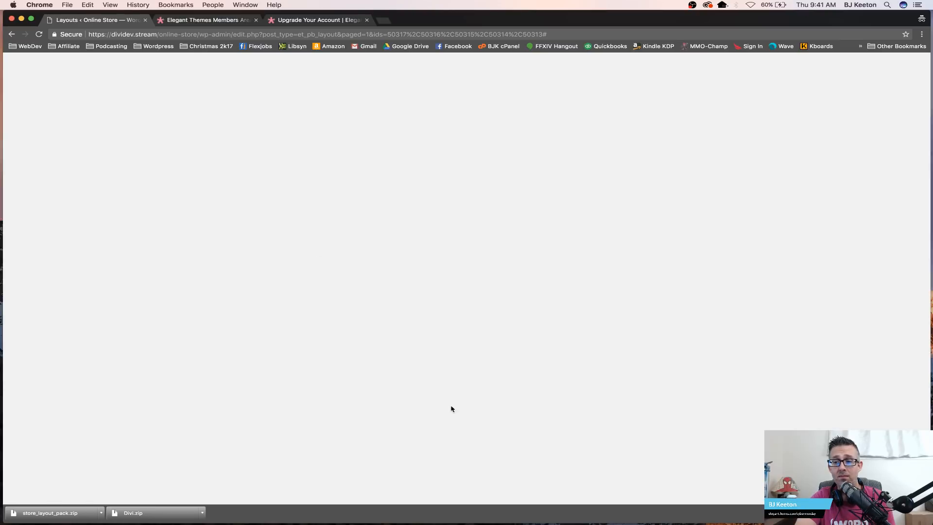
pyautogui.moveTo(932, 524)
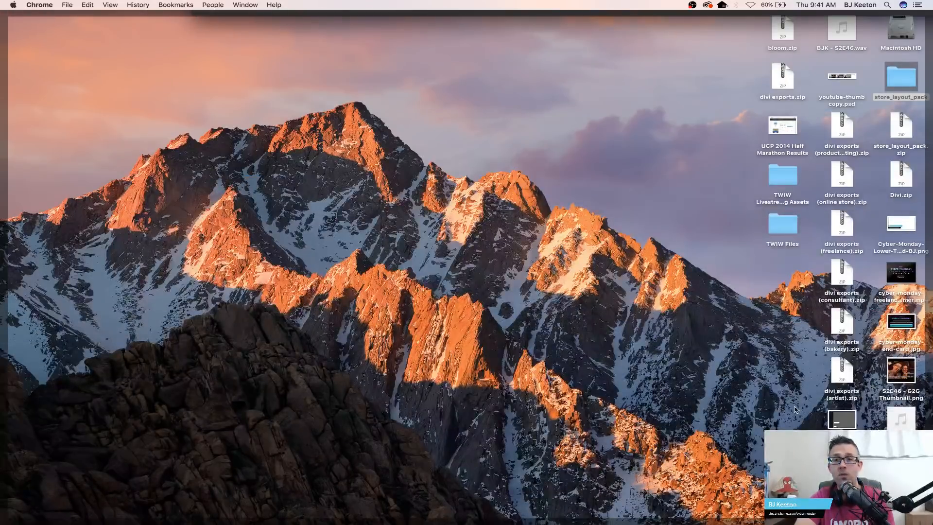
pyautogui.press('F11')
pyautogui.hotkey('ctrl', 'Left')
pyautogui.hotkey('ctrl', 'Right')
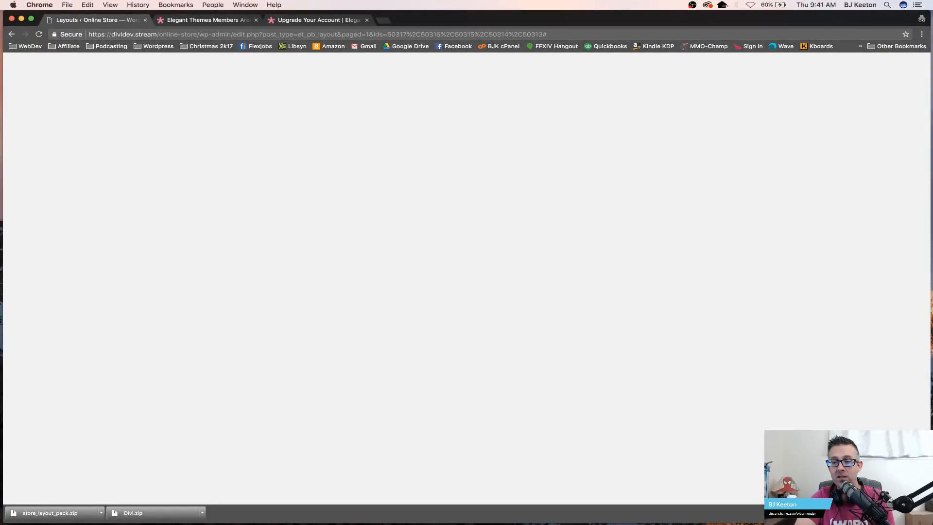
pyautogui.click(923, 513)
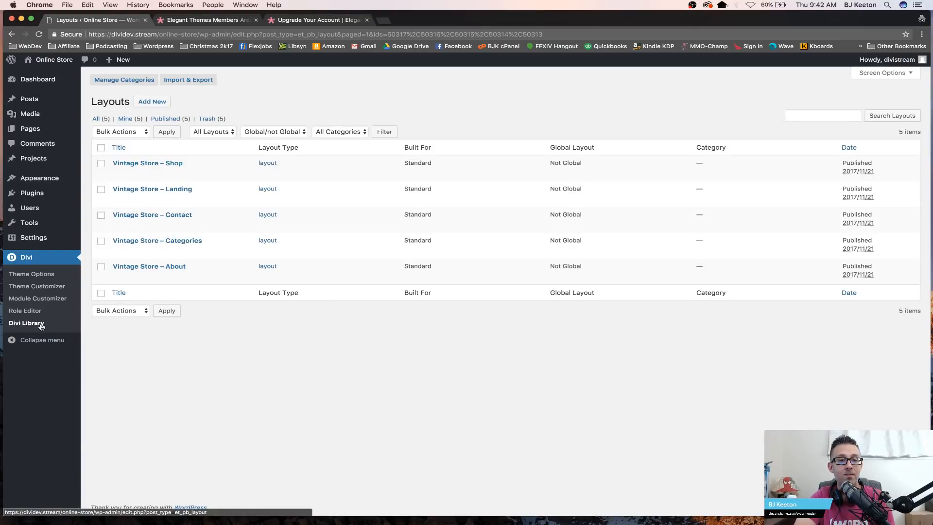
# Step: Search the plugin directory for woocommerce, then install and activate the WooCommerce plugin
pyautogui.moveTo(33, 225)
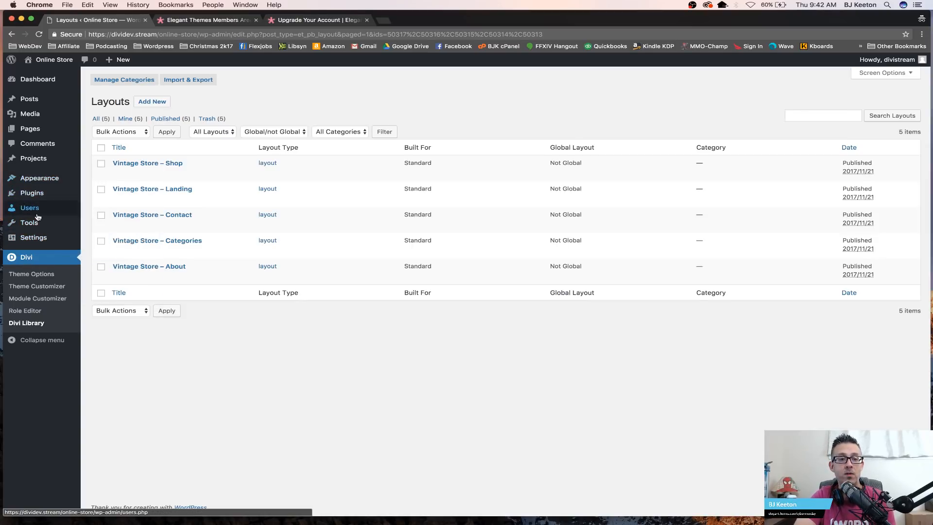
pyautogui.moveTo(46, 195)
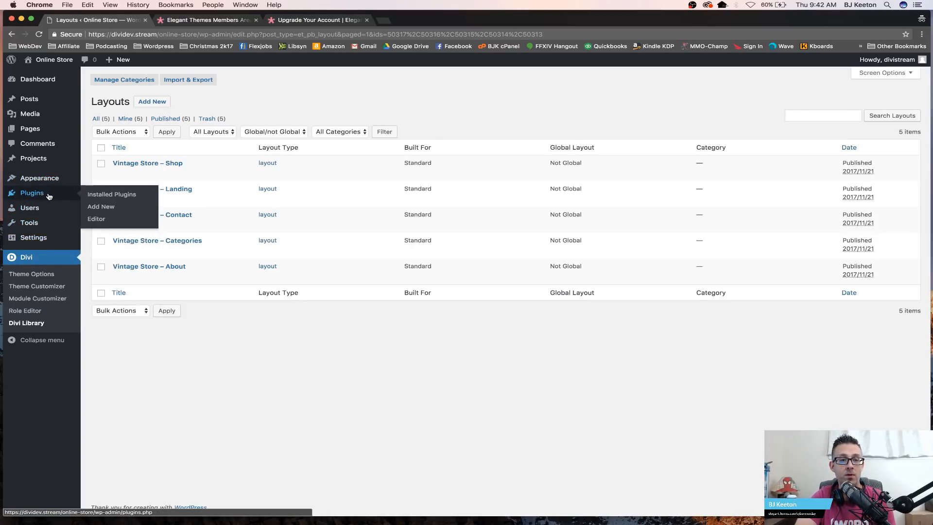
pyautogui.click(103, 207)
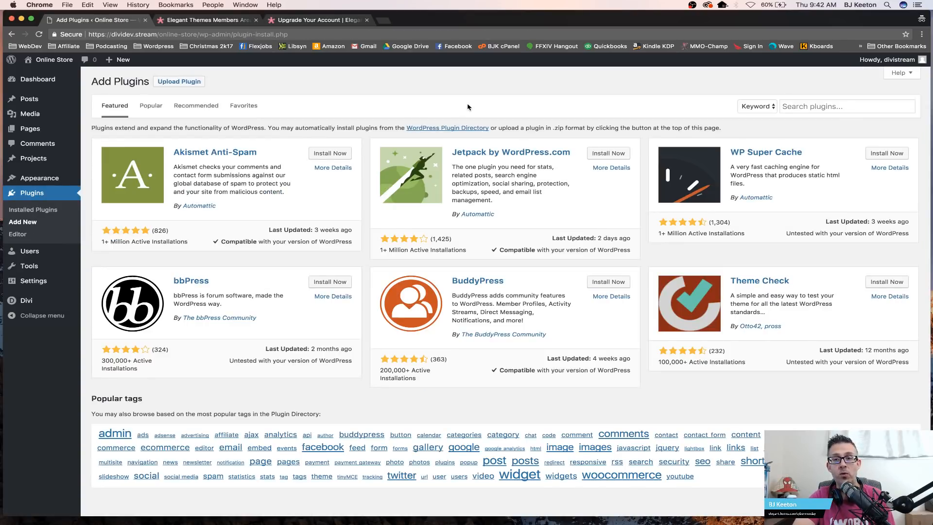
pyautogui.click(811, 109)
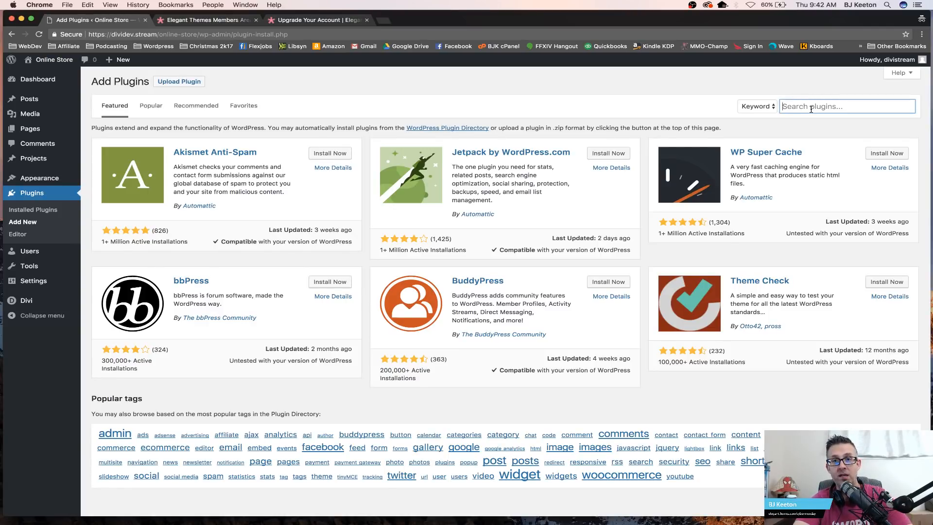
pyautogui.write('woo')
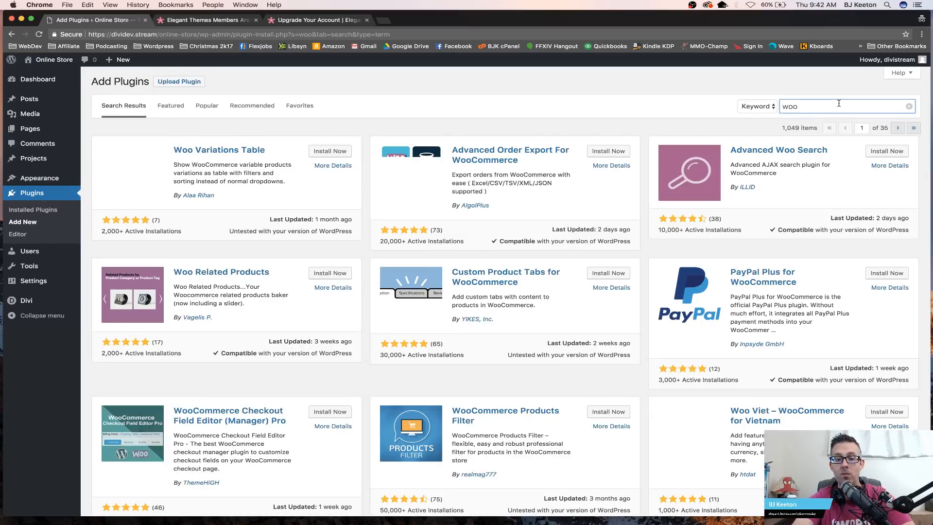
pyautogui.write('commerce')
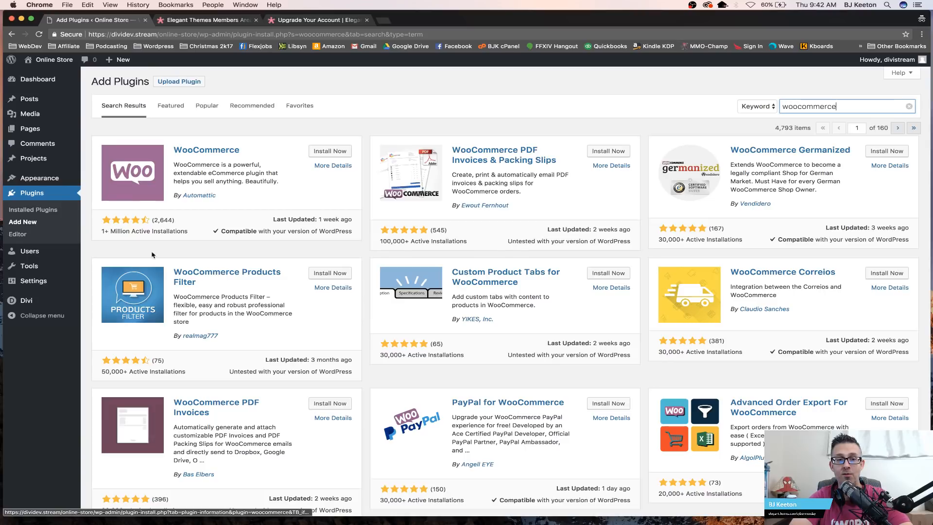
pyautogui.click(330, 151)
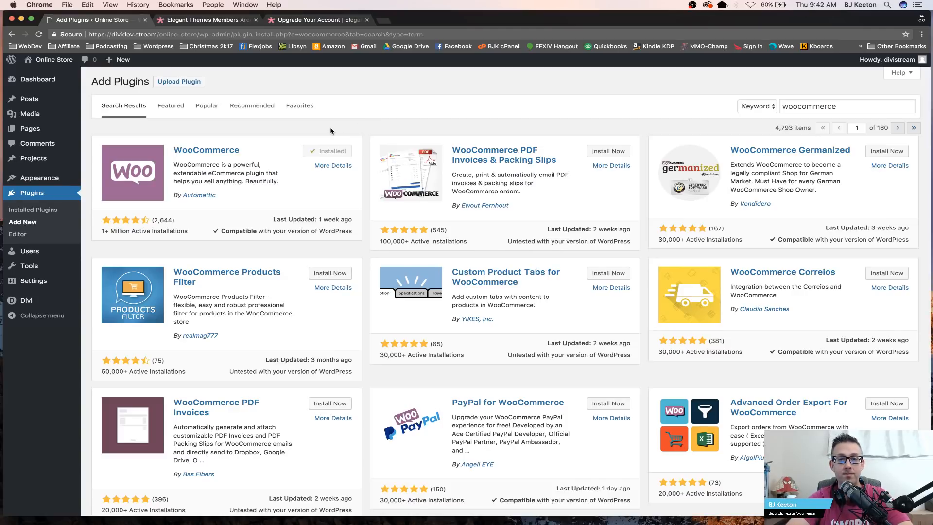
pyautogui.click(334, 151)
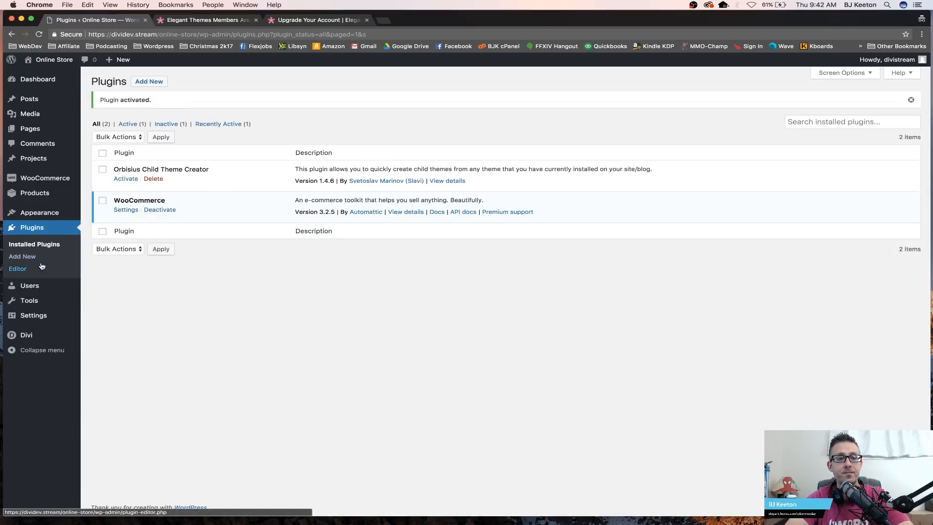
# Step: Open the WooCommerce Orders page to look over the new store menu
pyautogui.moveTo(43, 185)
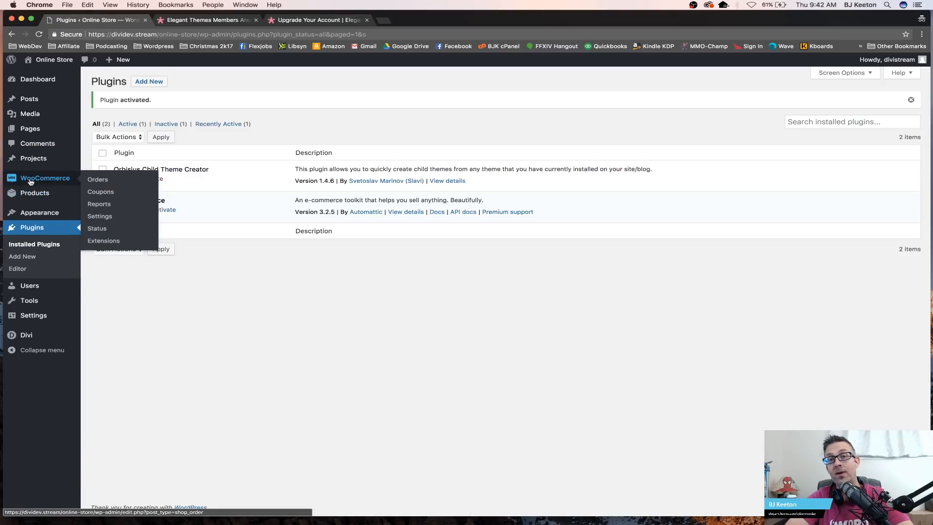
pyautogui.click(30, 182)
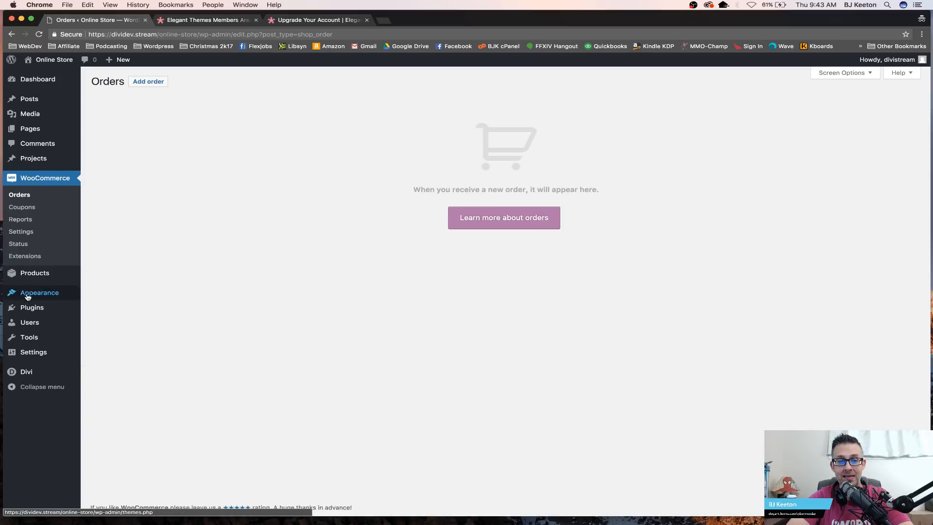
pyautogui.moveTo(22, 264)
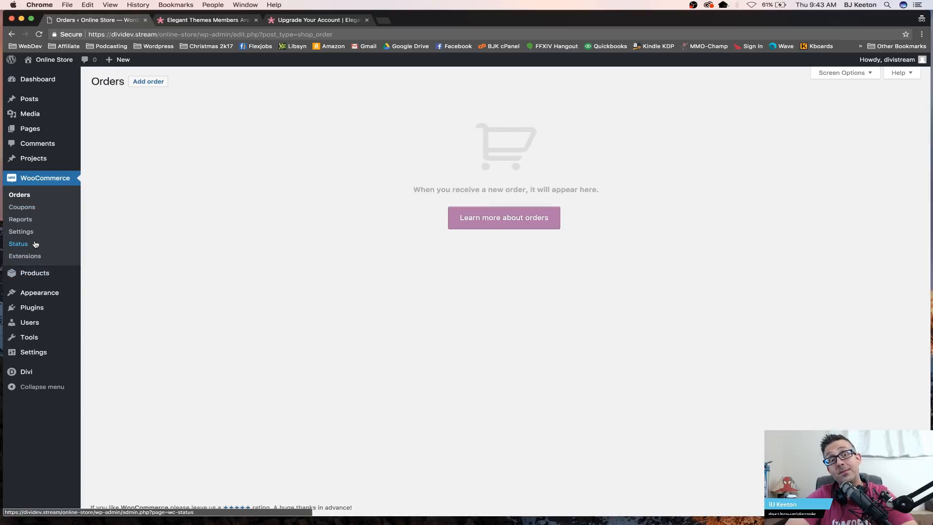
pyautogui.moveTo(64, 132)
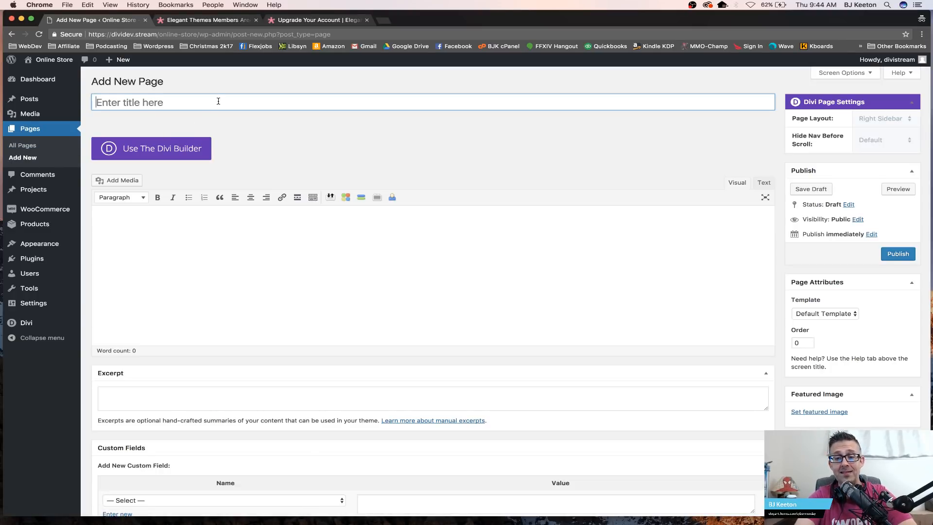
# Step: Create a page titled Landing with the Divi Builder, load the Vintage Store – Landing library layout, and publish it
pyautogui.write('Landing')
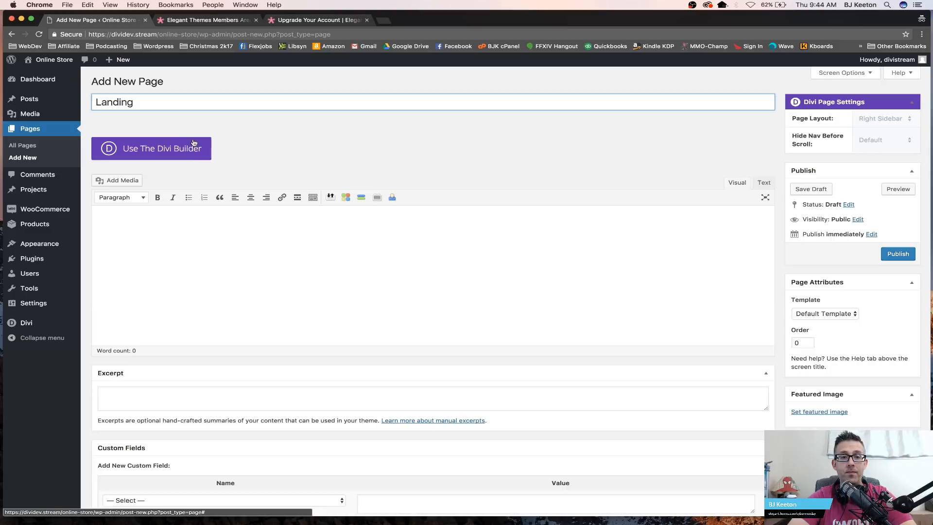
pyautogui.click(183, 153)
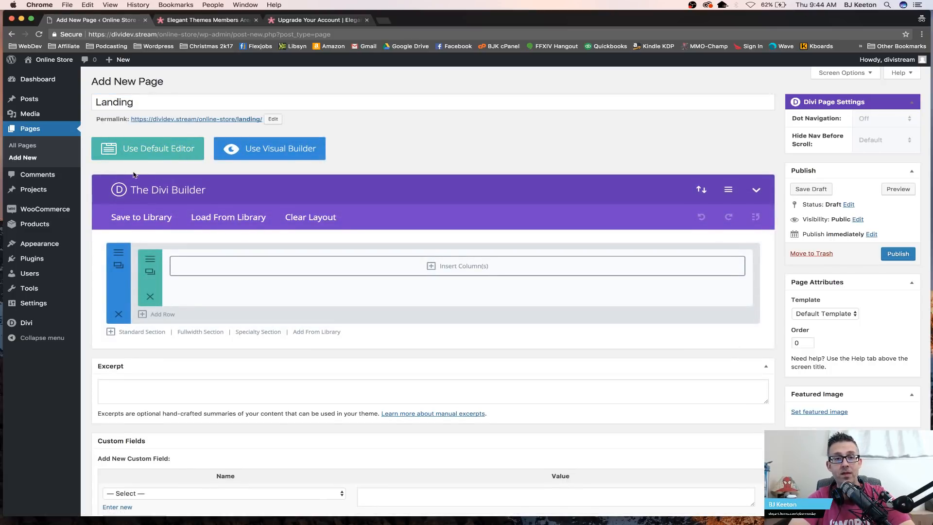
pyautogui.click(220, 219)
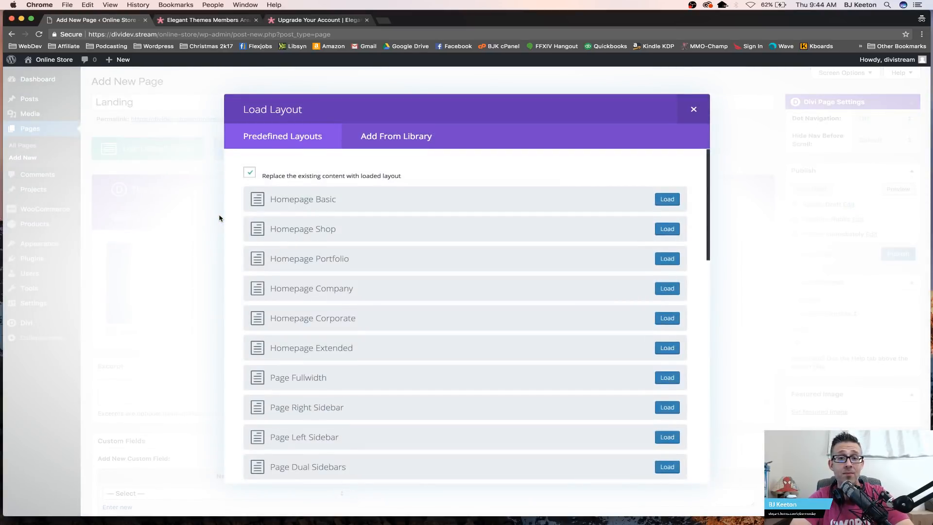
pyautogui.click(390, 136)
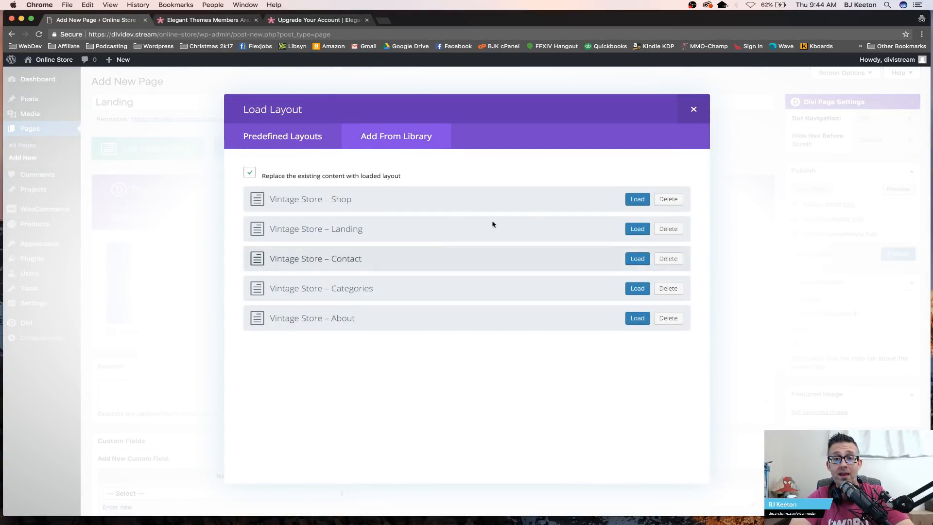
pyautogui.click(637, 229)
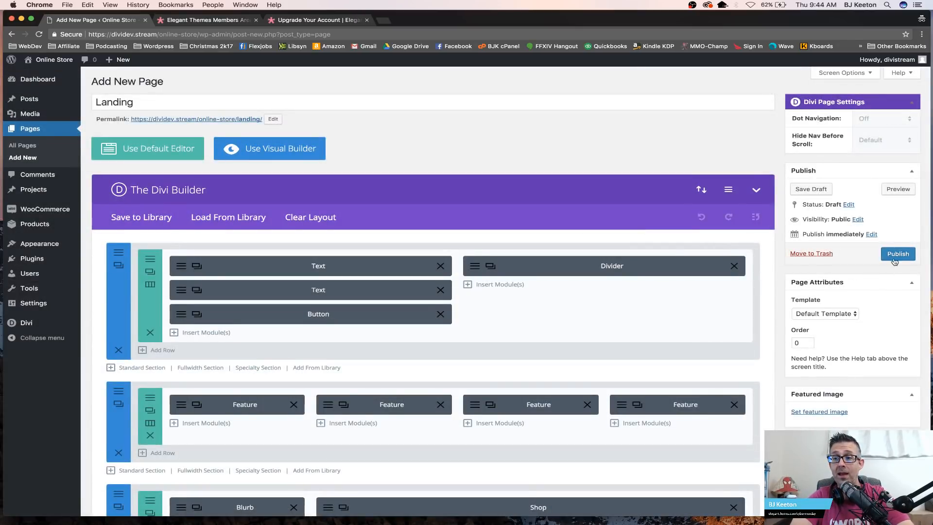
pyautogui.click(895, 254)
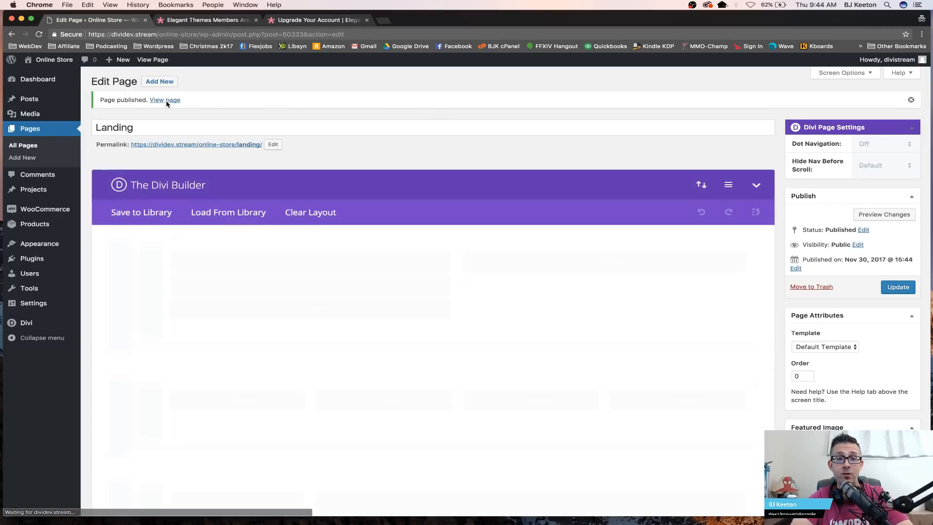
# Step: Preview the published Landing page in a new browser tab, then close that tab
pyautogui.rightClick(173, 101)
pyautogui.click(204, 103)
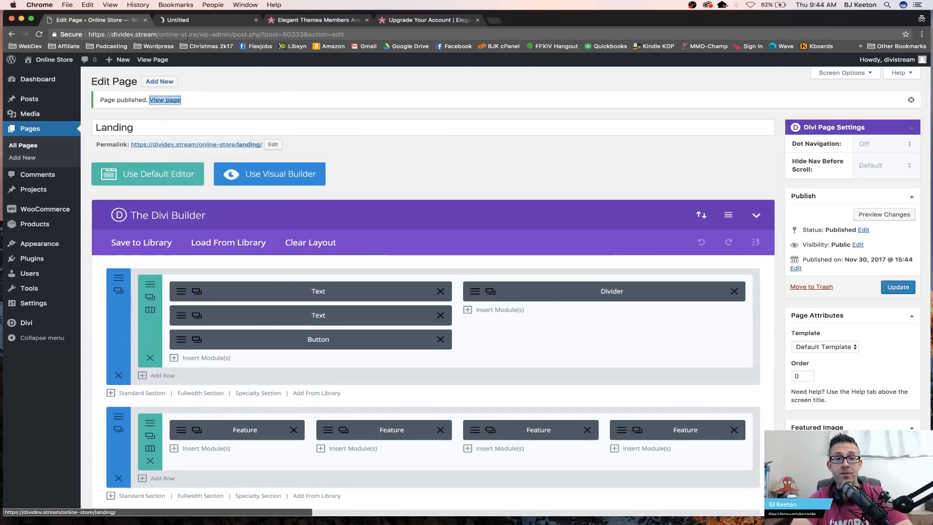
pyautogui.click(199, 20)
pyautogui.scroll(-10, 425, 139)
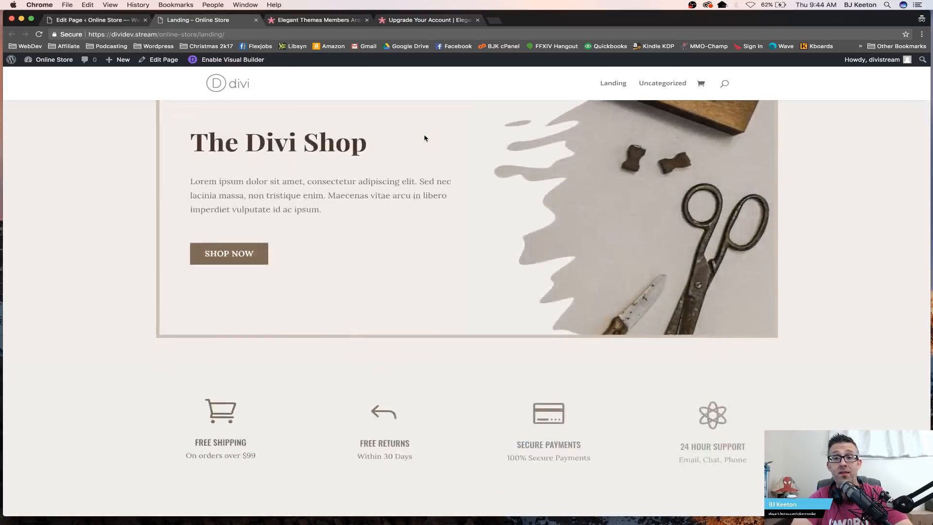
pyautogui.scroll(-10, 425, 138)
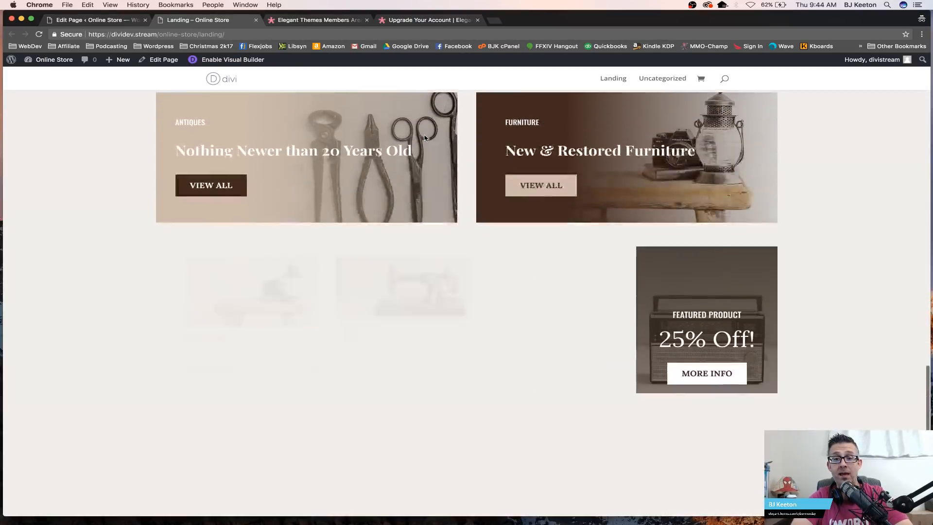
pyautogui.scroll(13, 425, 138)
pyautogui.scroll(12, 424, 138)
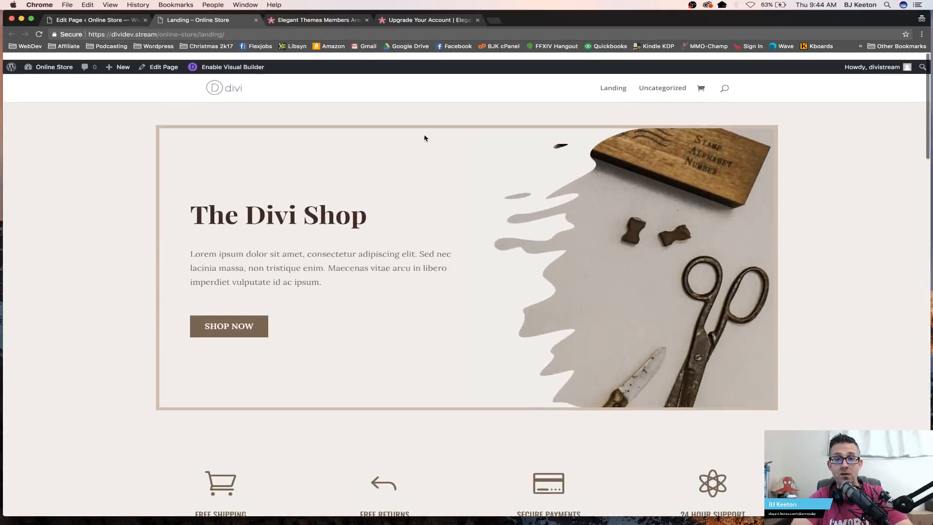
pyautogui.click(256, 20)
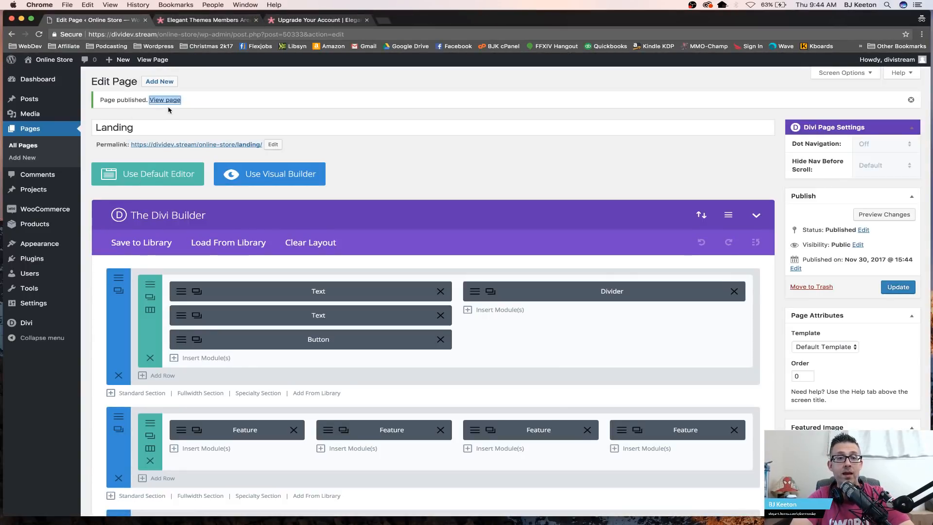
# Step: Add a new page titled Categories, load the Vintage Store – Categories layout from the Divi Library, and publish it
pyautogui.click(159, 129)
pyautogui.click(157, 82)
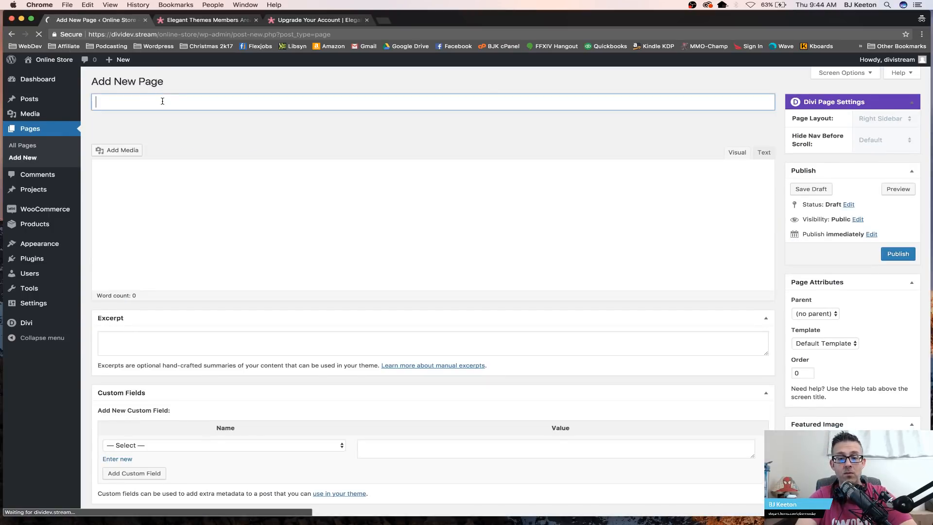
pyautogui.write('Categories')
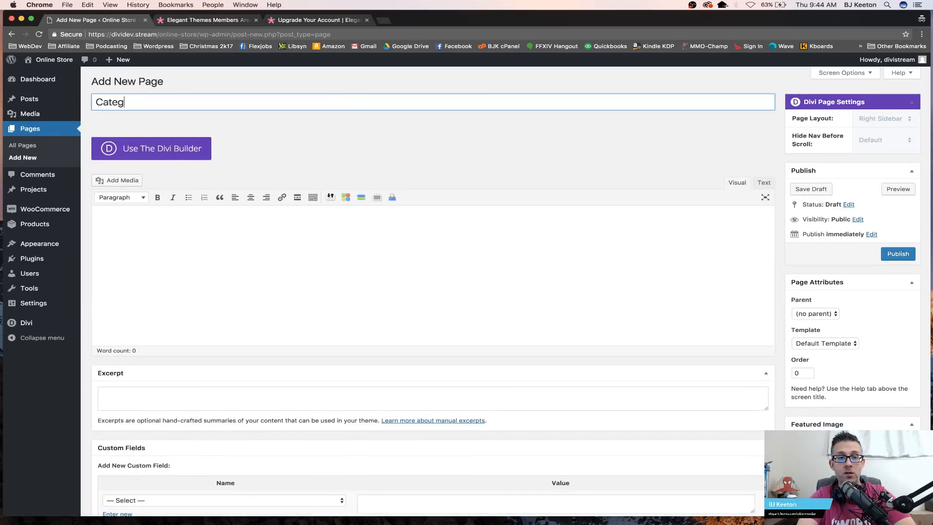
pyautogui.click(159, 148)
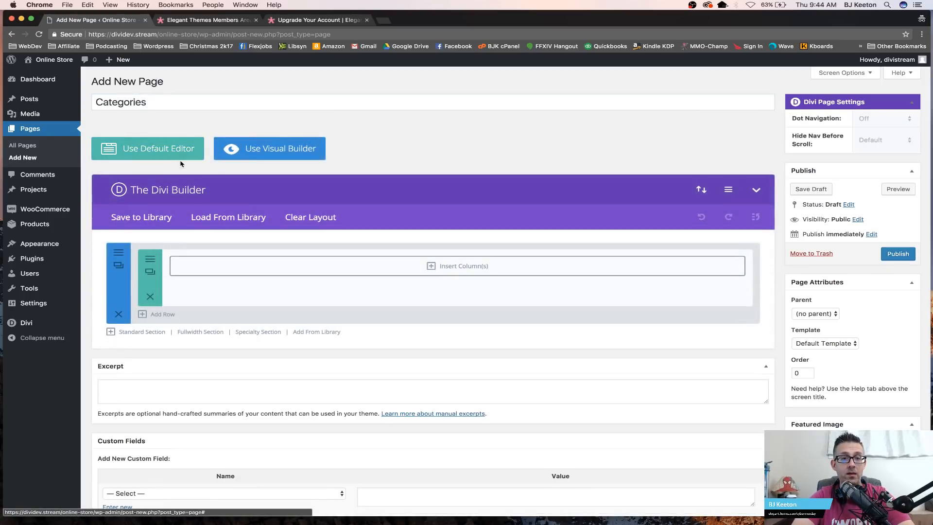
pyautogui.click(233, 215)
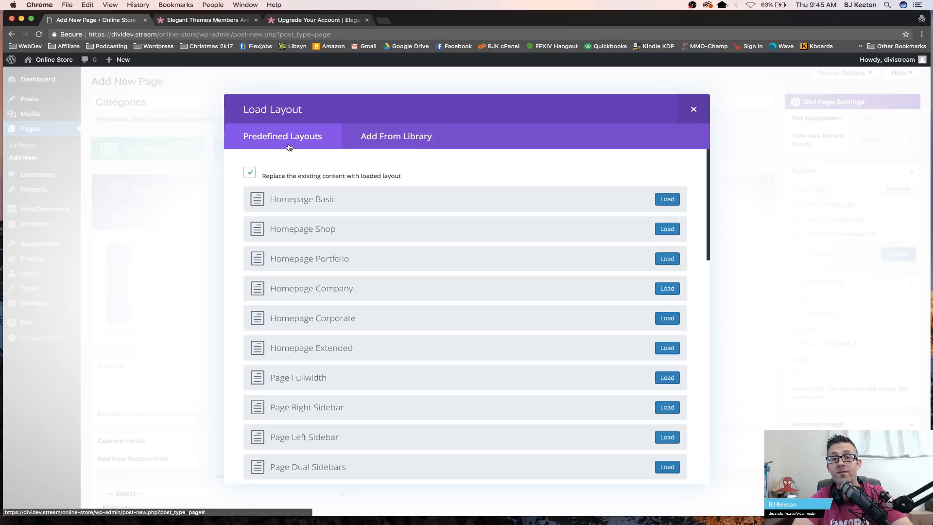
pyautogui.scroll(-10, 386, 177)
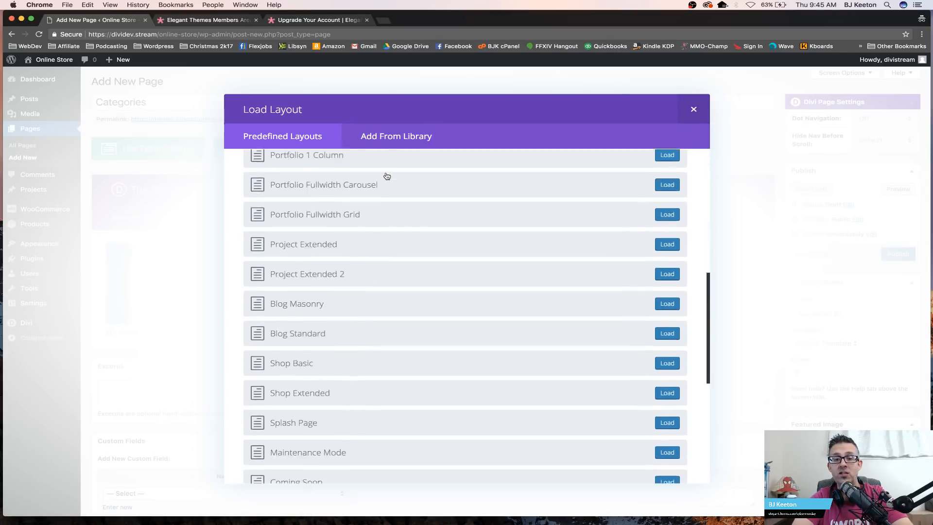
pyautogui.scroll(-5, 386, 176)
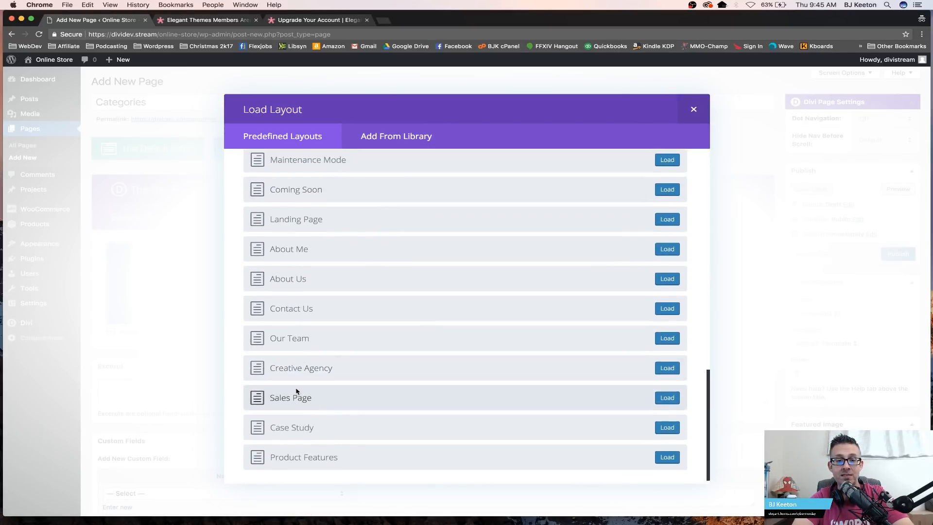
pyautogui.scroll(8, 316, 468)
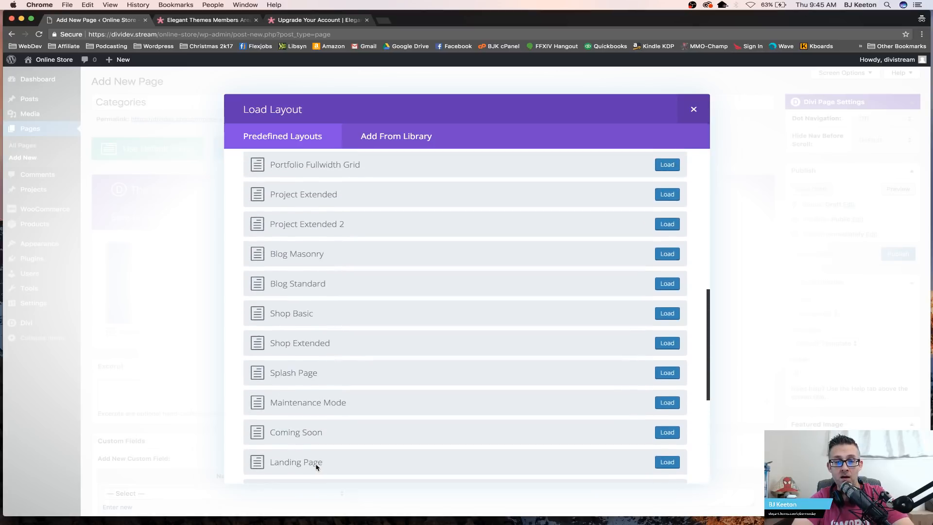
pyautogui.scroll(6, 360, 333)
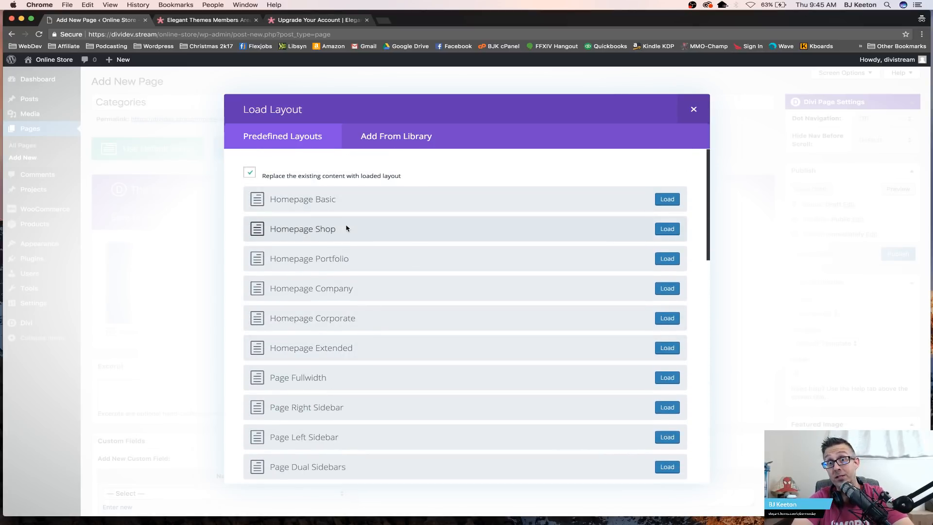
pyautogui.click(395, 141)
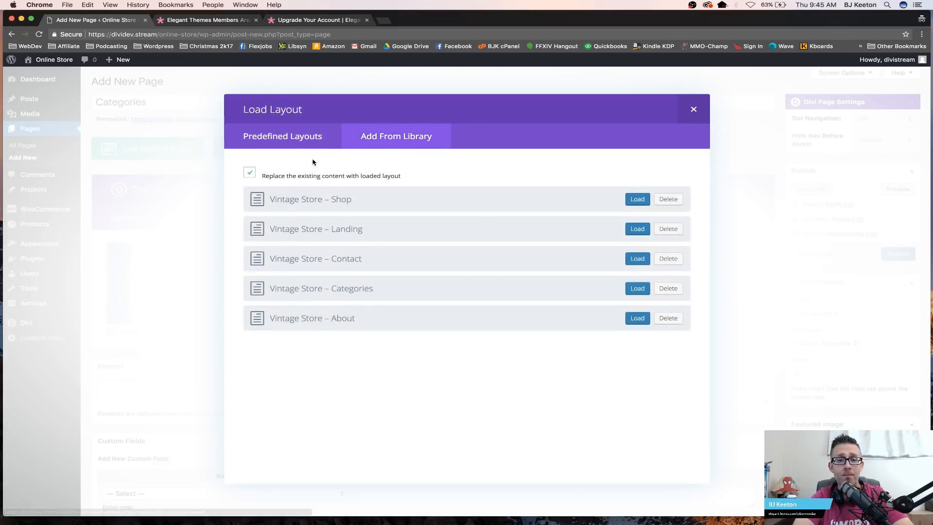
pyautogui.click(637, 289)
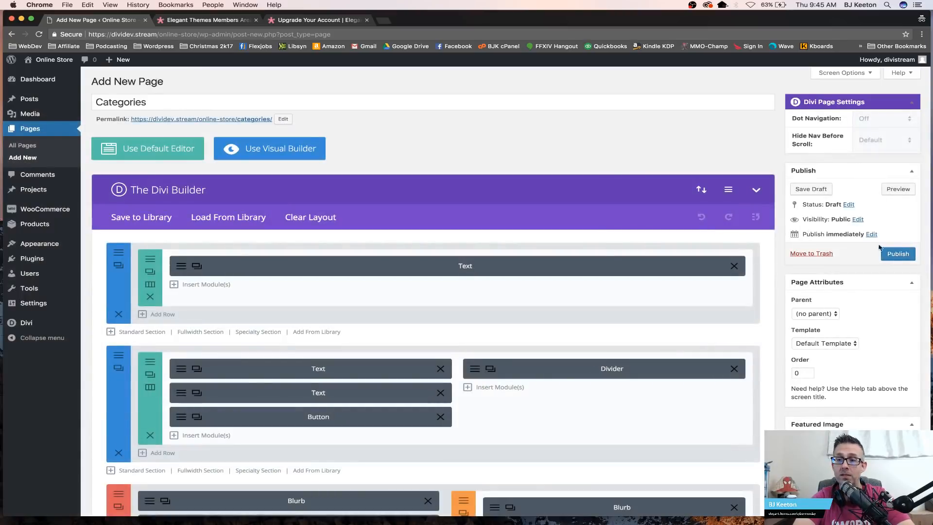
pyautogui.click(890, 253)
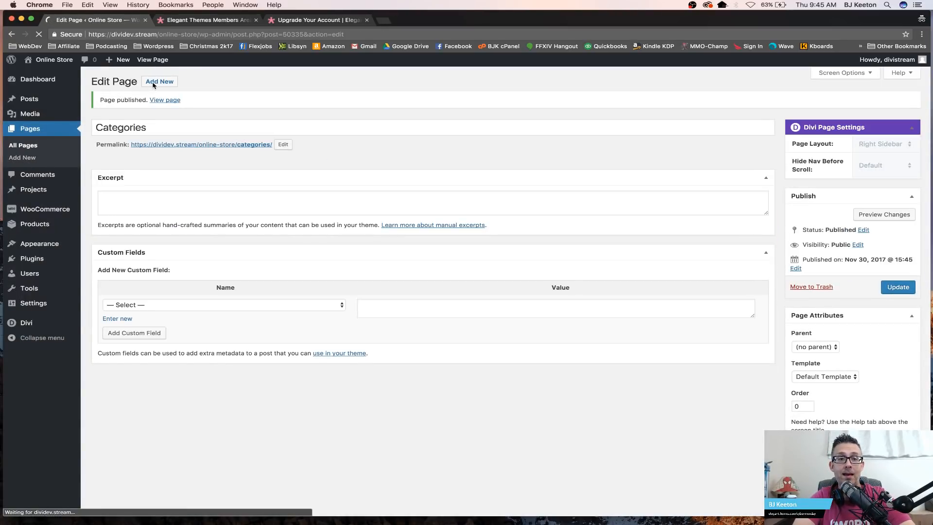
# Step: Add a new page titled Contact with the Divi Builder, load the Vintage Store – Contact library layout, and publish it
pyautogui.click(153, 83)
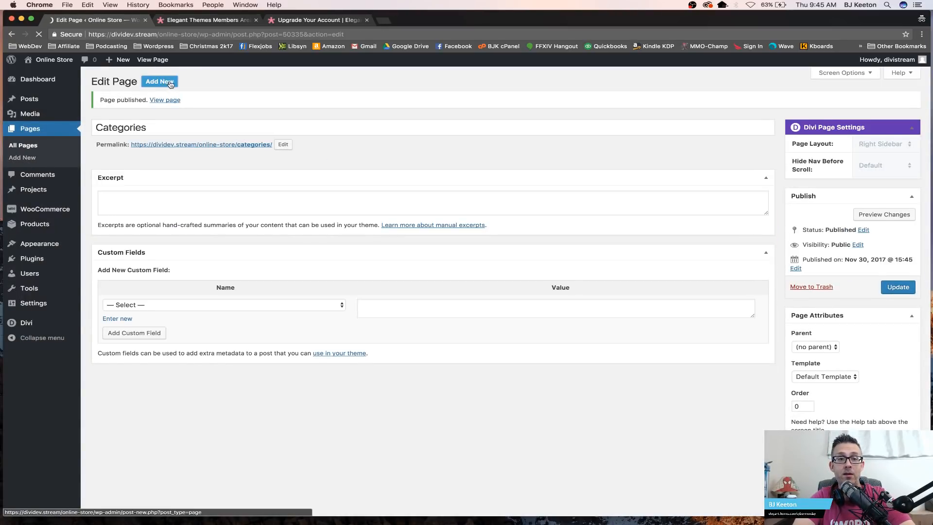
pyautogui.write('Contact')
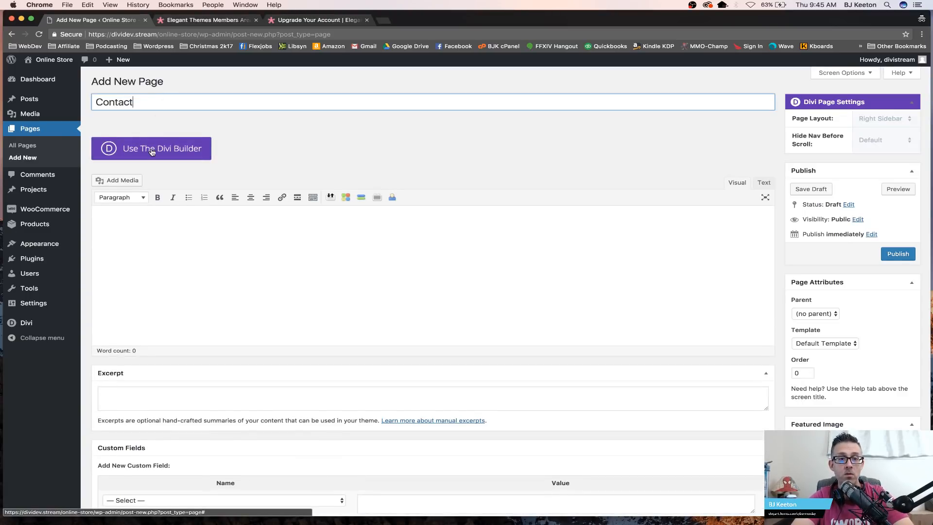
pyautogui.click(152, 151)
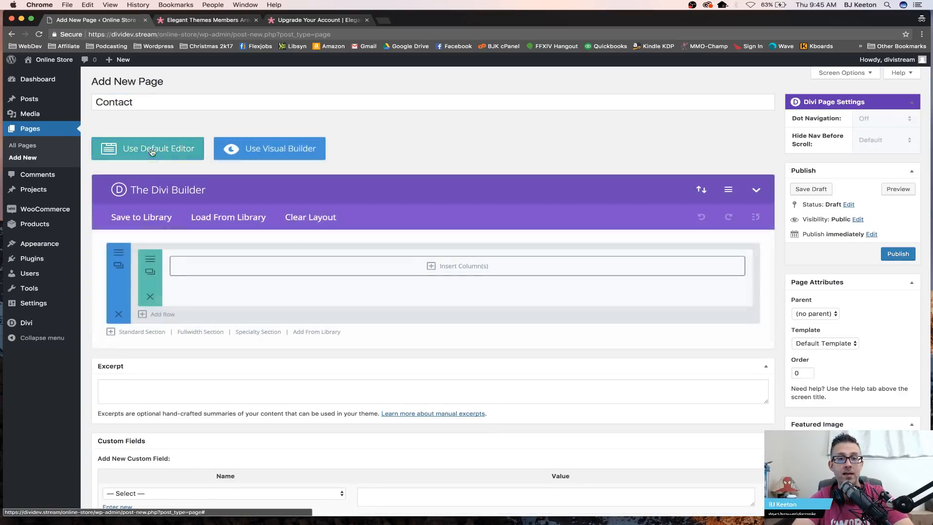
pyautogui.click(224, 221)
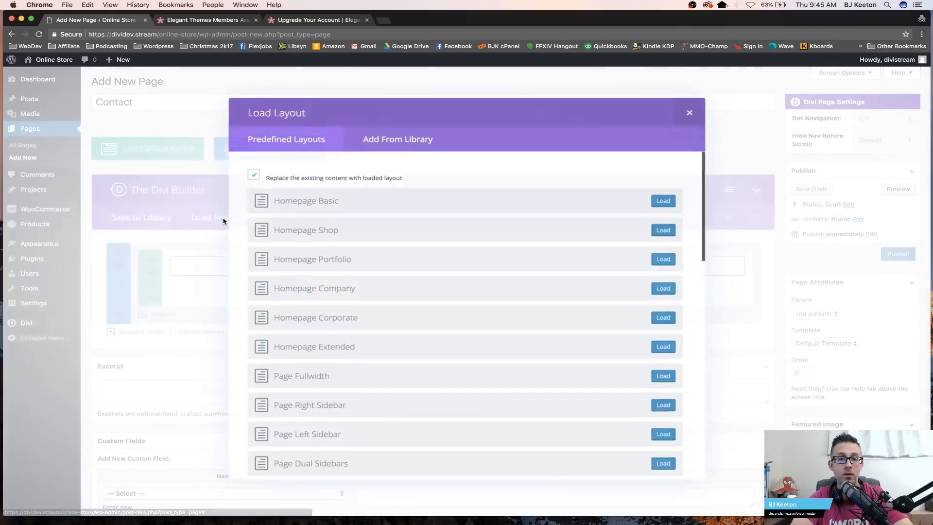
pyautogui.click(423, 137)
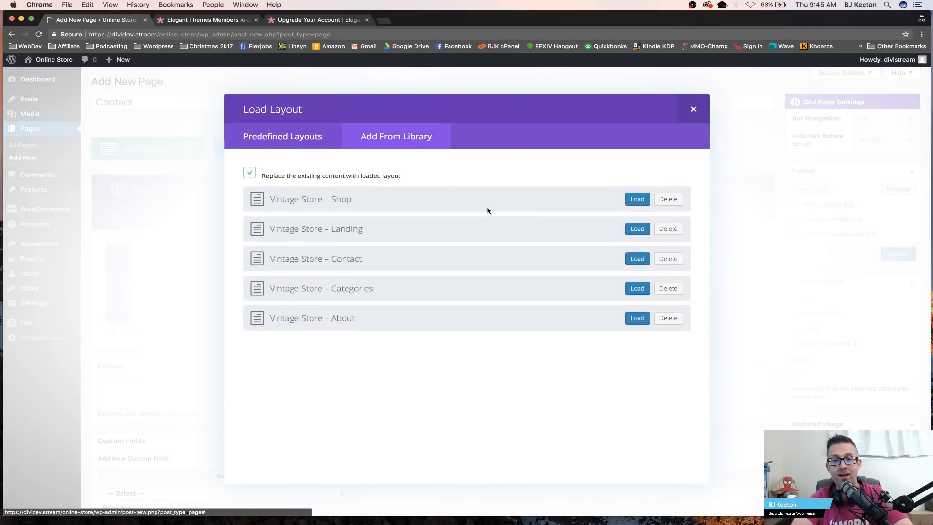
pyautogui.click(636, 258)
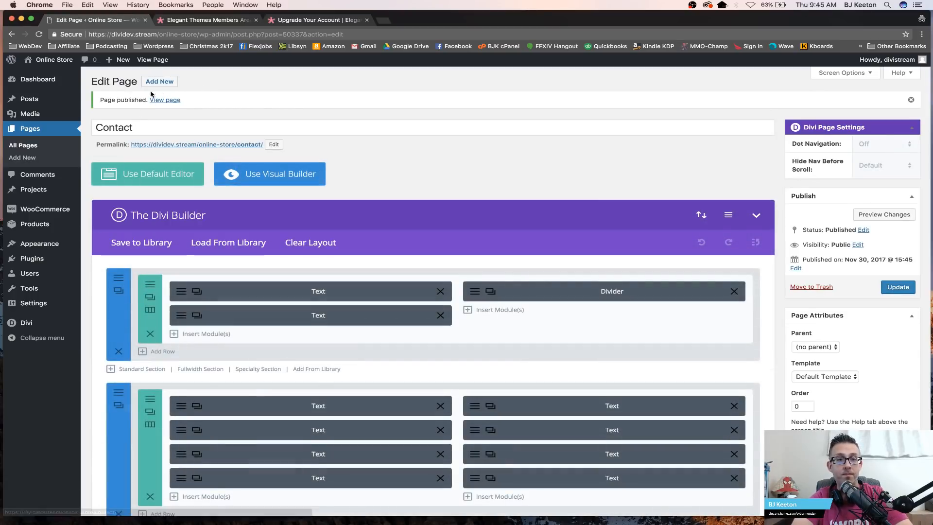
pyautogui.click(226, 245)
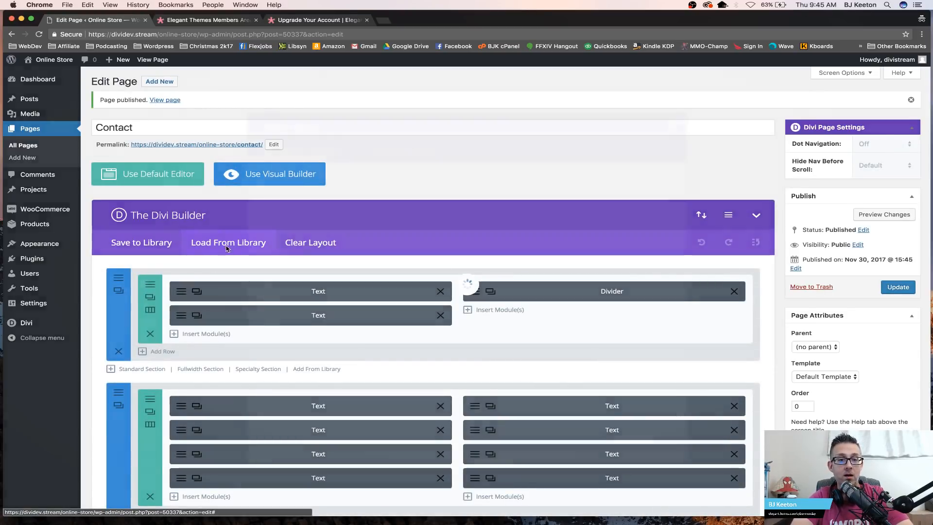
pyautogui.click(396, 136)
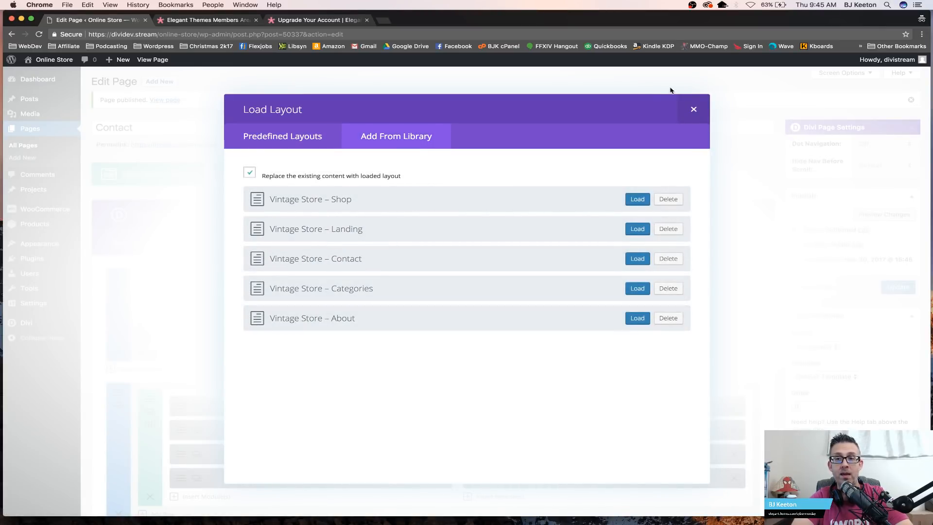
pyautogui.click(694, 111)
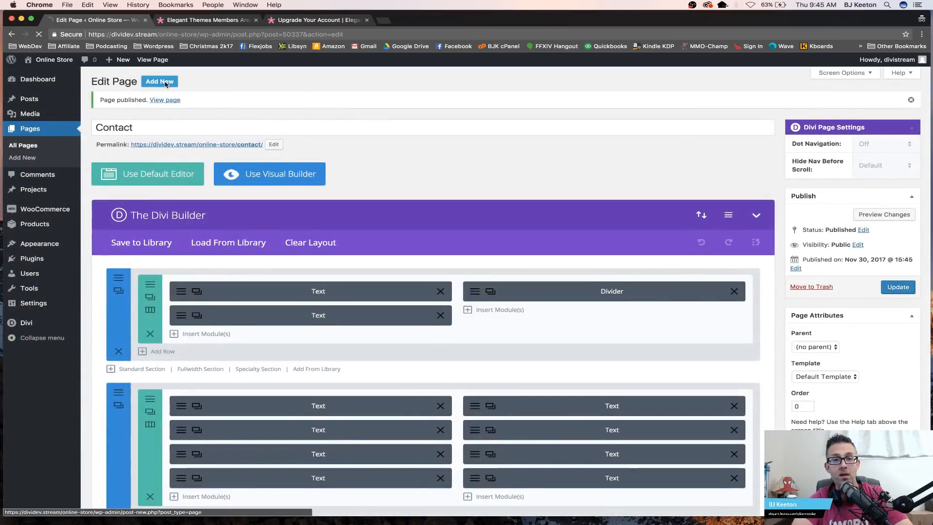
# Step: Add a new page titled Shop with the Divi Builder, load the Vintage Store – Shop library layout, and publish it
pyautogui.click(161, 82)
pyautogui.write('Shop')
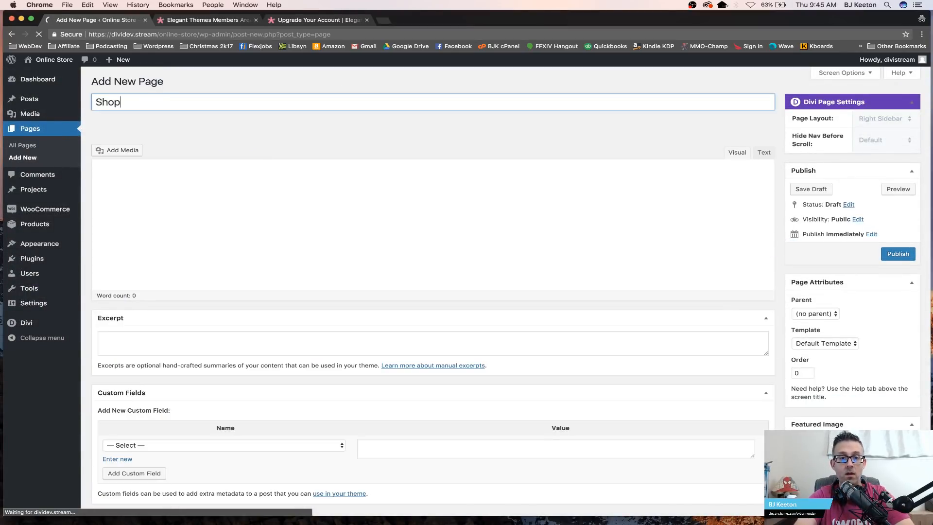
pyautogui.click(171, 150)
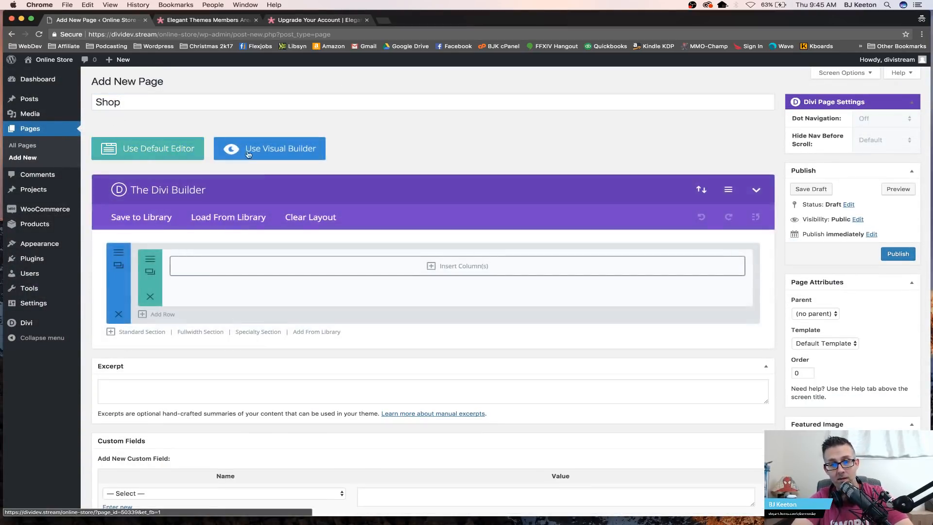
pyautogui.click(229, 217)
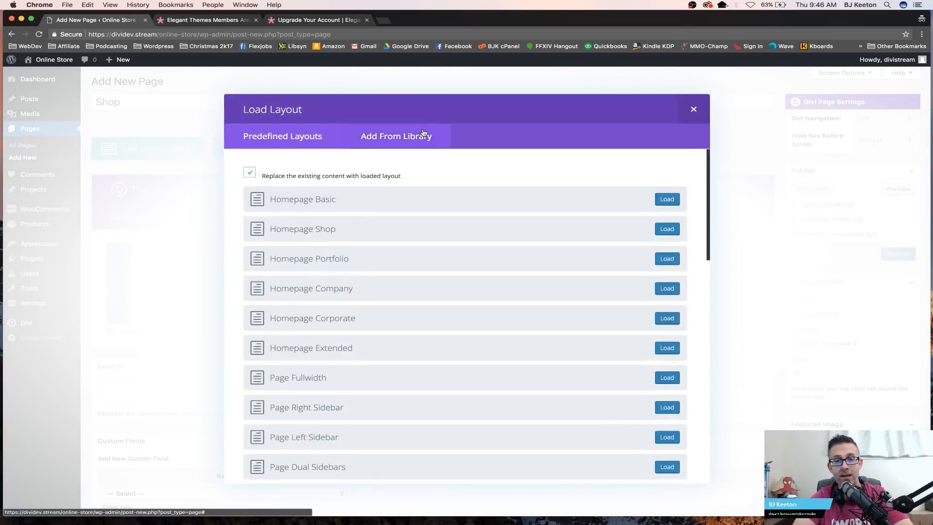
pyautogui.click(427, 135)
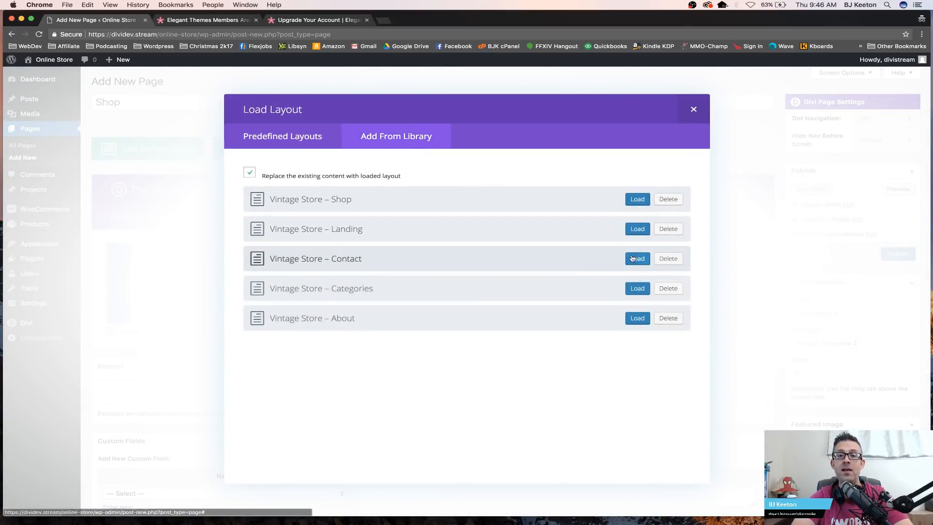
pyautogui.click(637, 198)
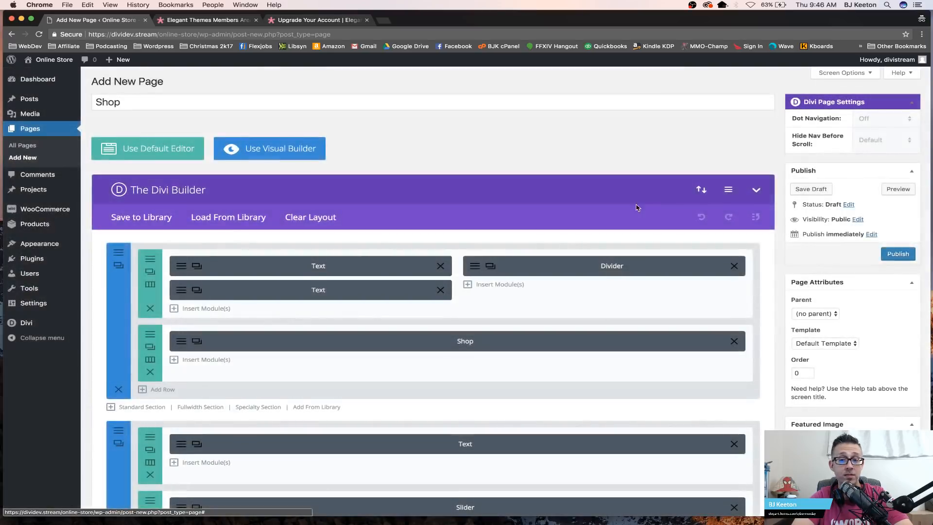
pyautogui.click(885, 258)
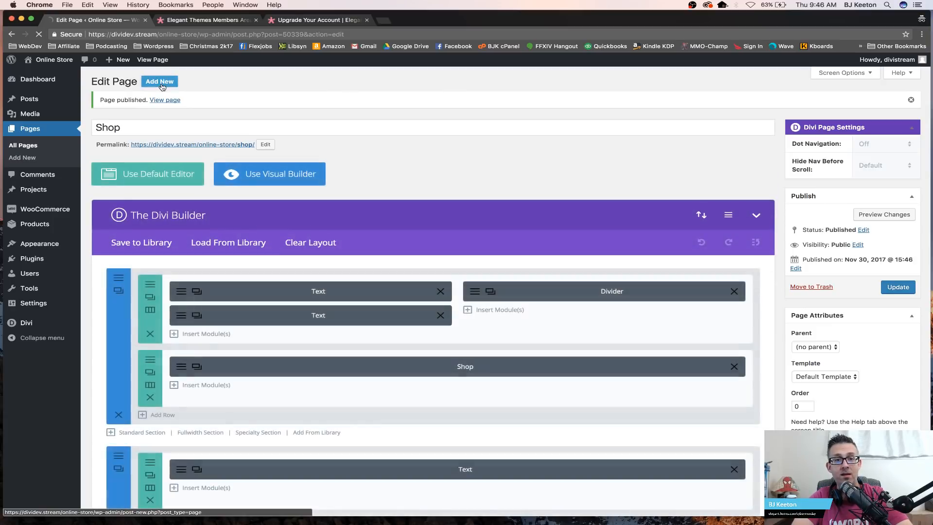
# Step: Add a new page titled About, open it in the Visual Builder, and load the Vintage Store – About library layout
pyautogui.click(162, 84)
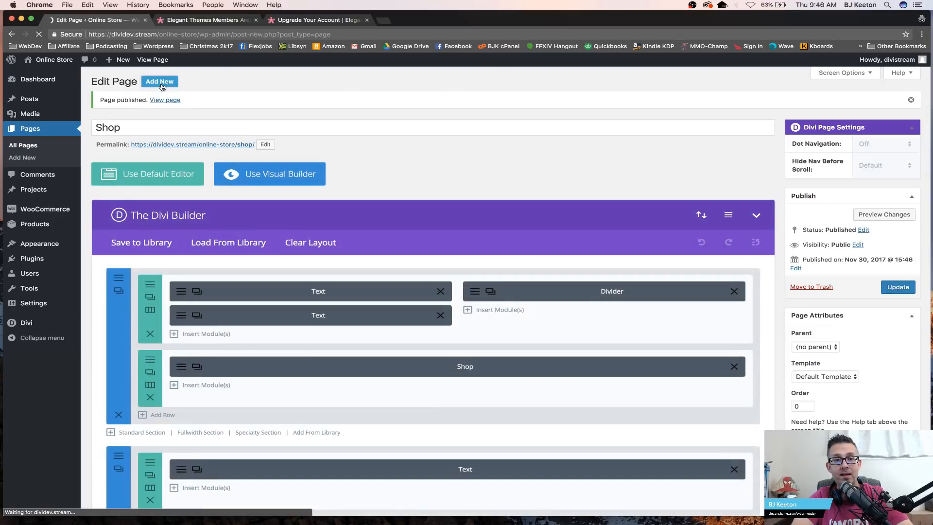
pyautogui.write('About')
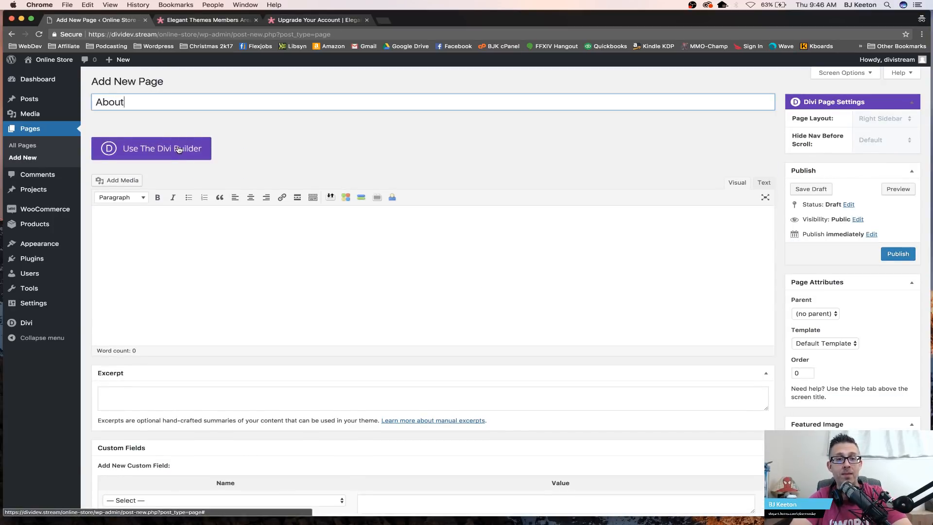
pyautogui.click(179, 150)
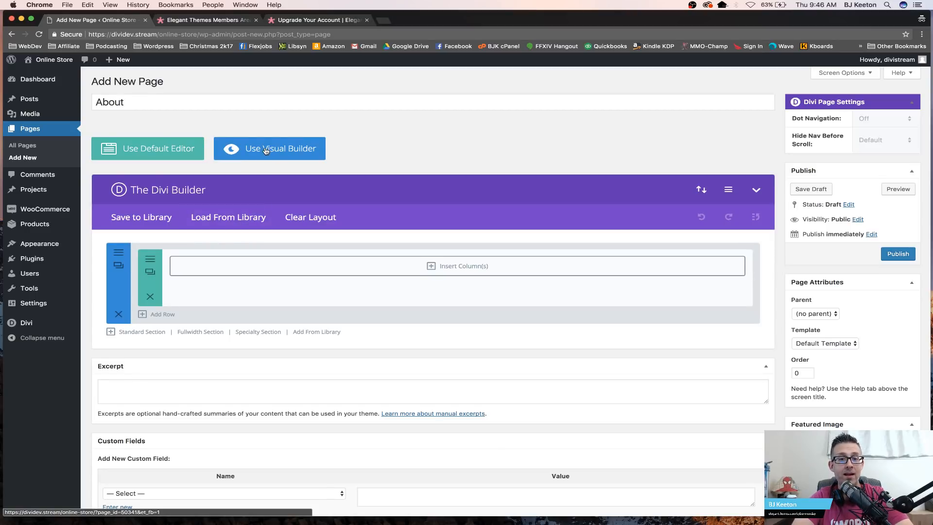
pyautogui.click(292, 153)
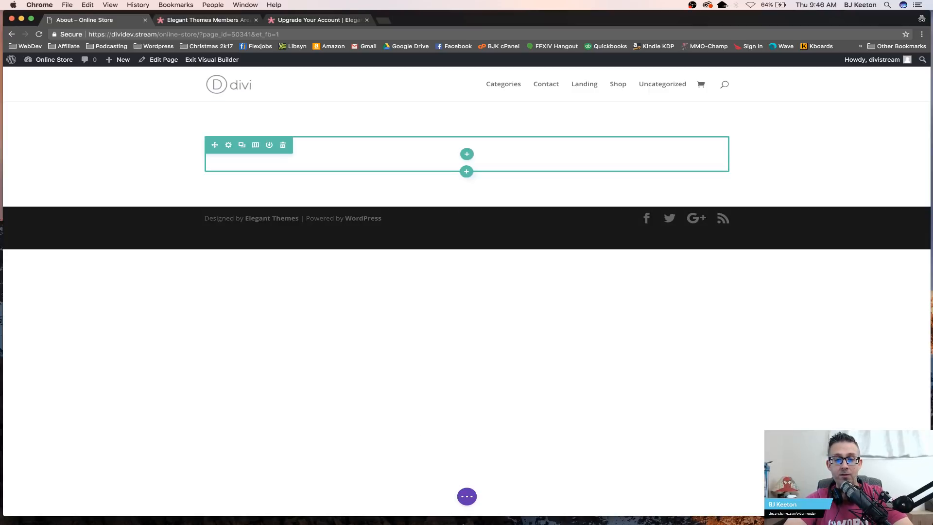
pyautogui.click(471, 497)
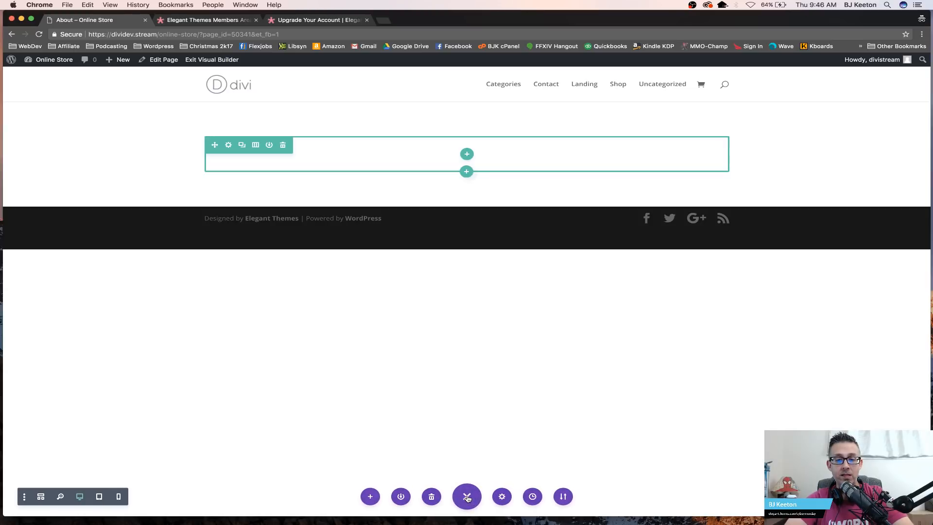
pyautogui.click(370, 497)
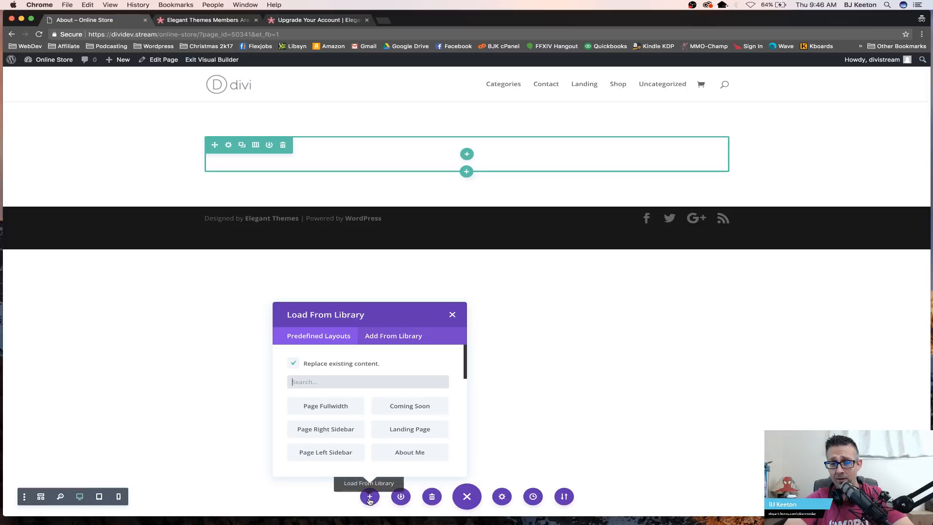
pyautogui.click(397, 337)
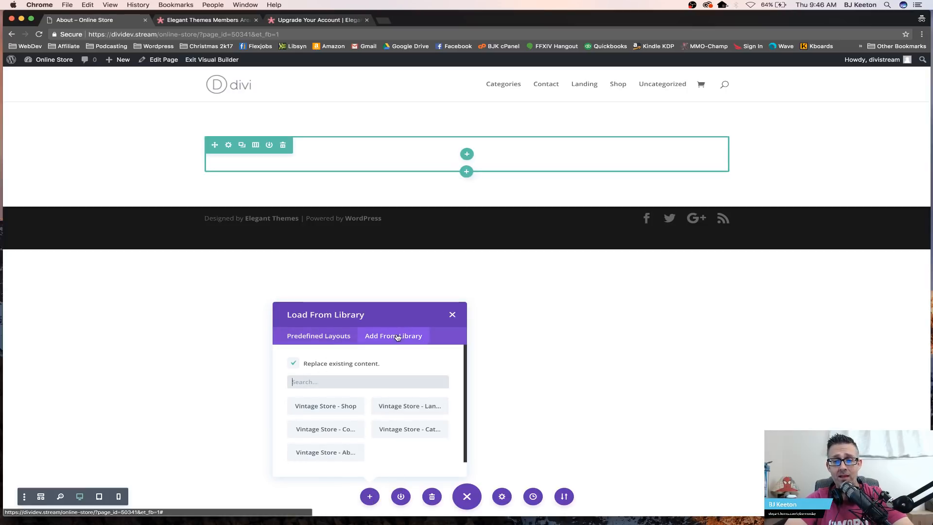
pyautogui.click(351, 453)
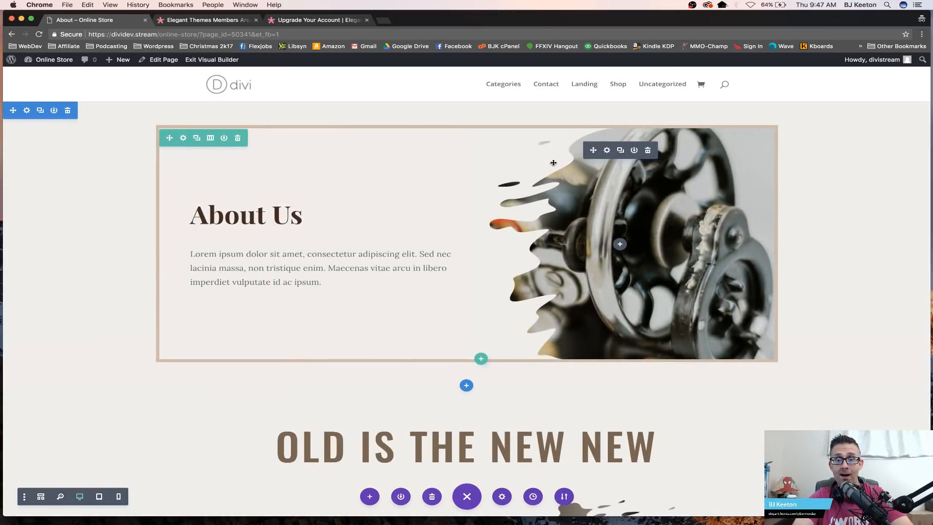
# Step: Review the loaded About layout and publish the About page from the Visual Builder
pyautogui.scroll(-10, 554, 163)
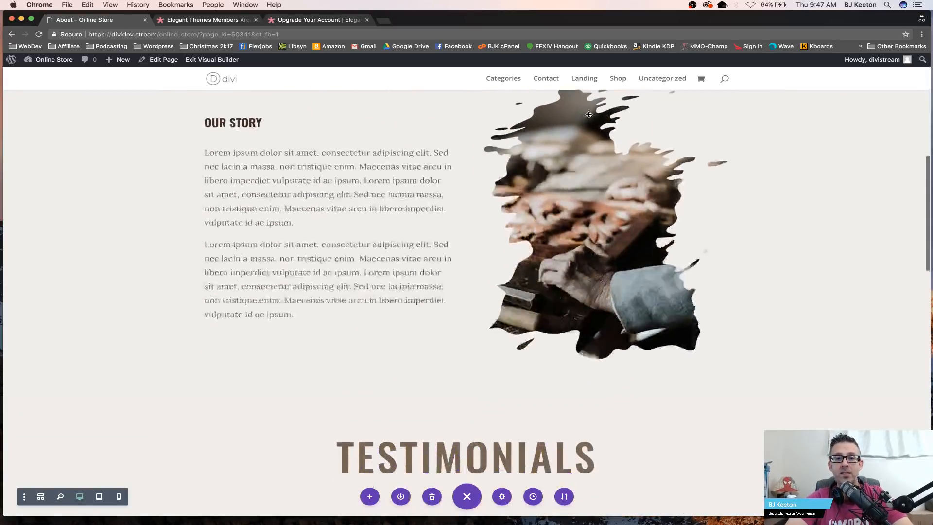
pyautogui.scroll(-15, 588, 114)
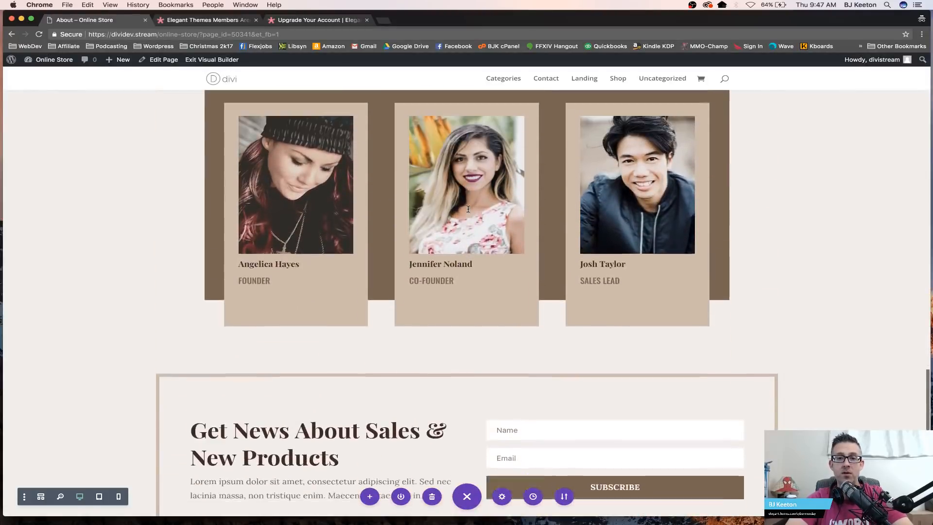
pyautogui.scroll(-5, 468, 208)
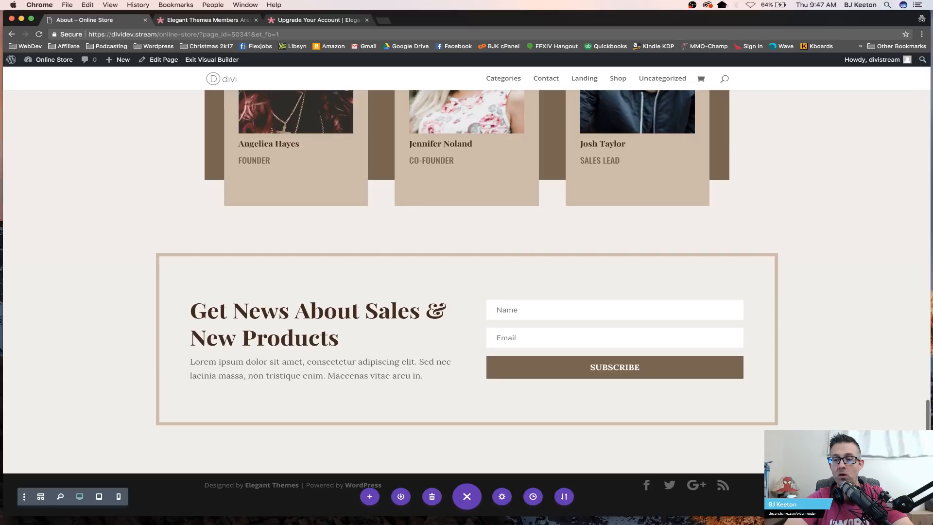
pyautogui.moveTo(817, 516); pyautogui.dragTo(817, 390)
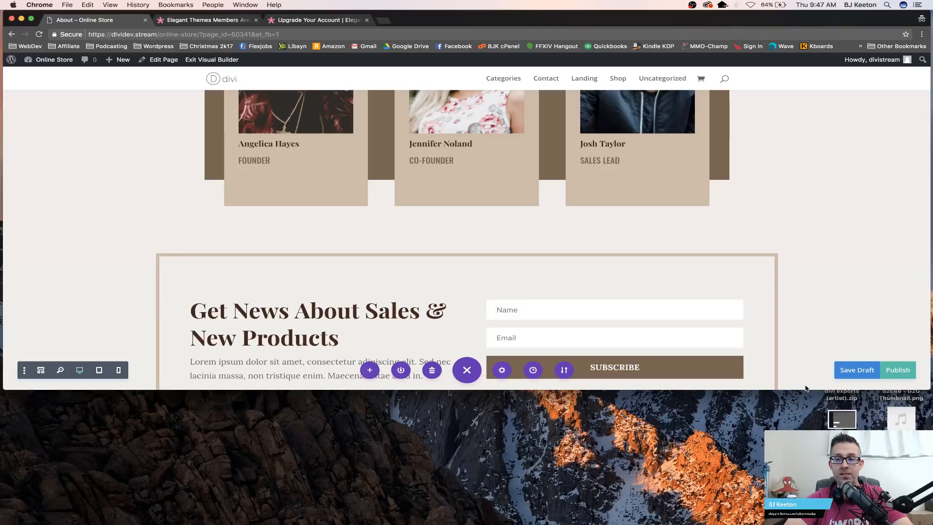
pyautogui.moveTo(797, 387); pyautogui.dragTo(798, 356)
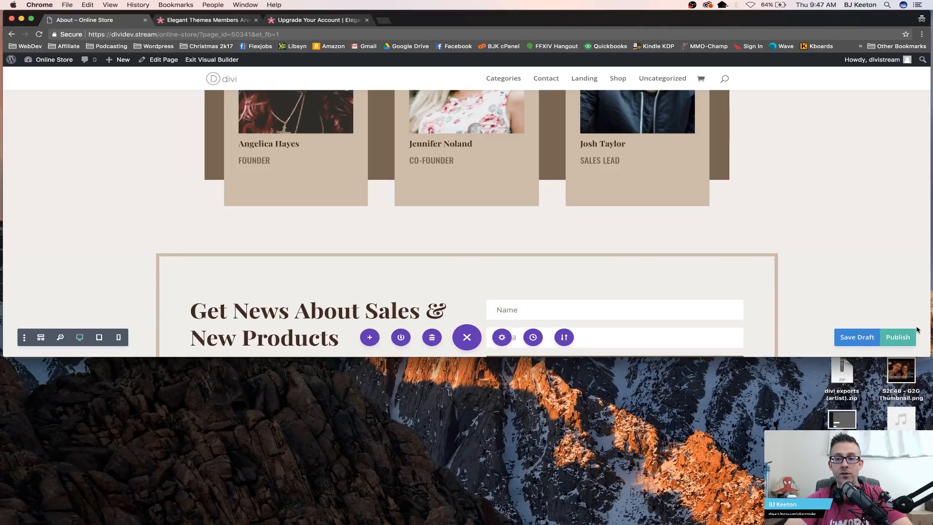
pyautogui.click(905, 341)
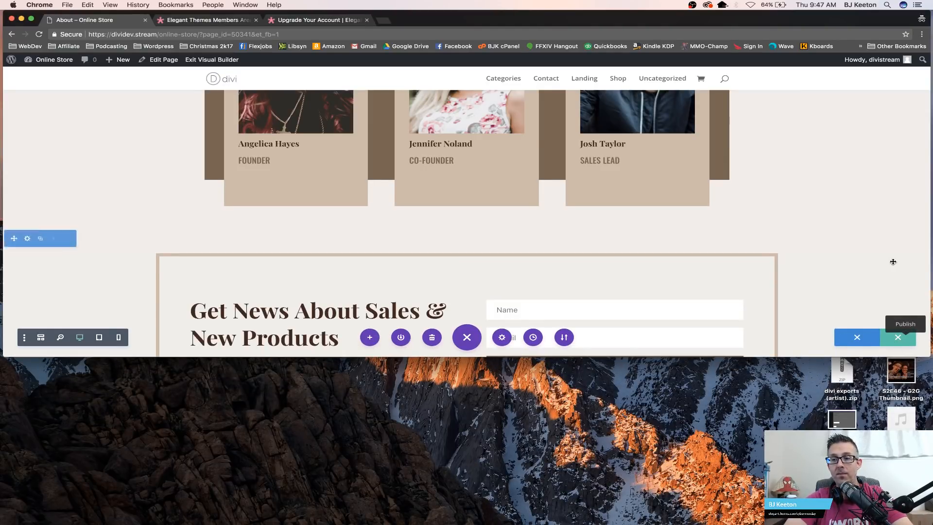
pyautogui.click(902, 340)
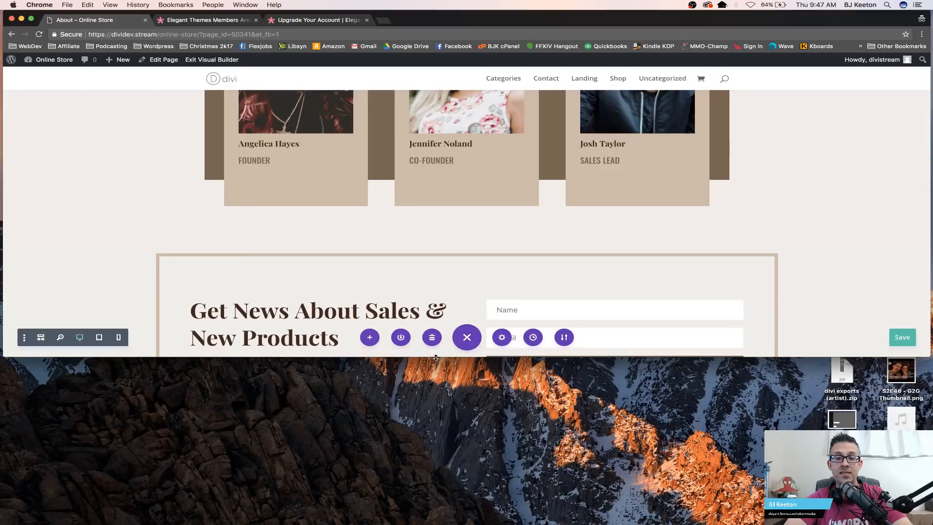
pyautogui.moveTo(434, 356); pyautogui.dragTo(393, 521)
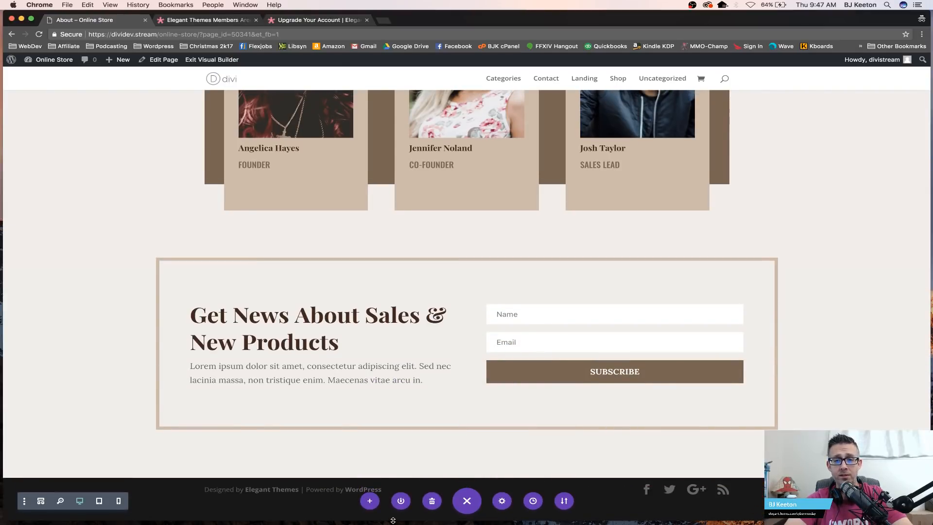
# Step: Open the Landing page from the site menu and scroll through its sections
pyautogui.scroll(20, 546, 314)
pyautogui.scroll(8, 547, 315)
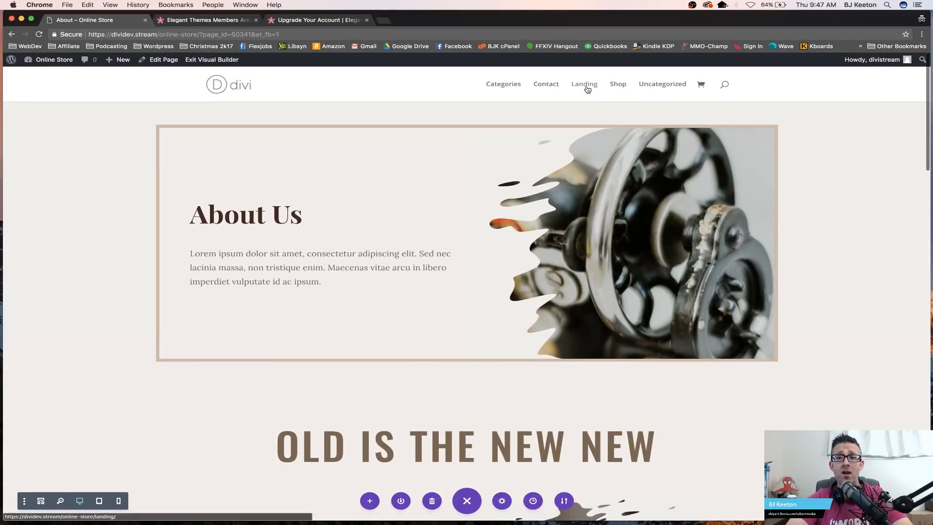
pyautogui.click(586, 88)
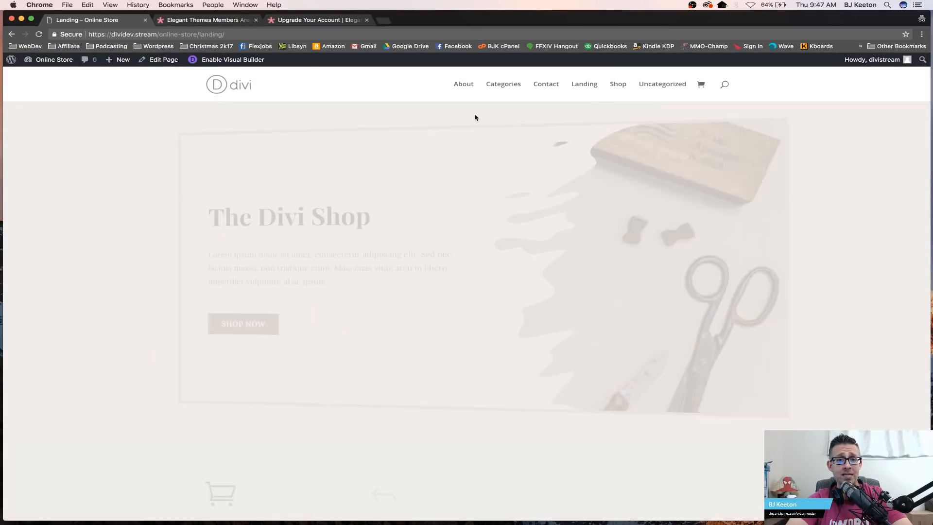
pyautogui.scroll(-15, 593, 164)
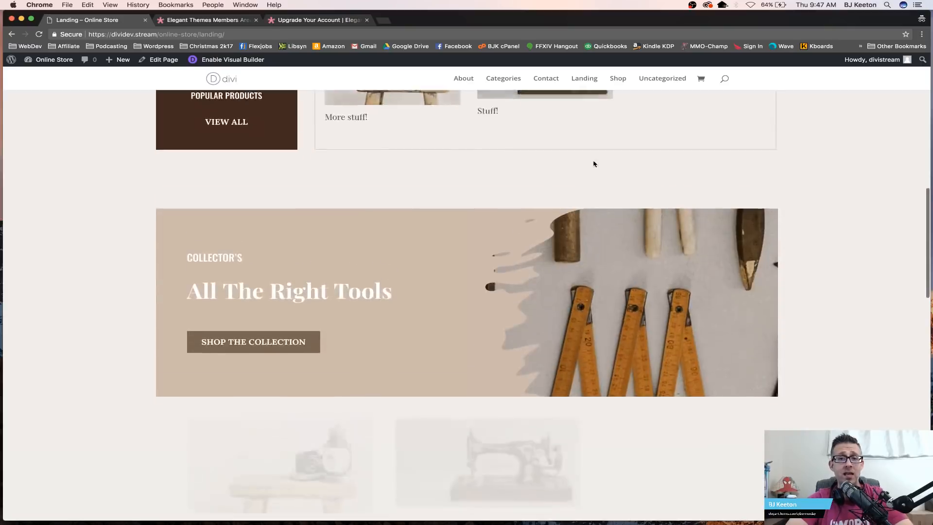
pyautogui.scroll(-10, 593, 163)
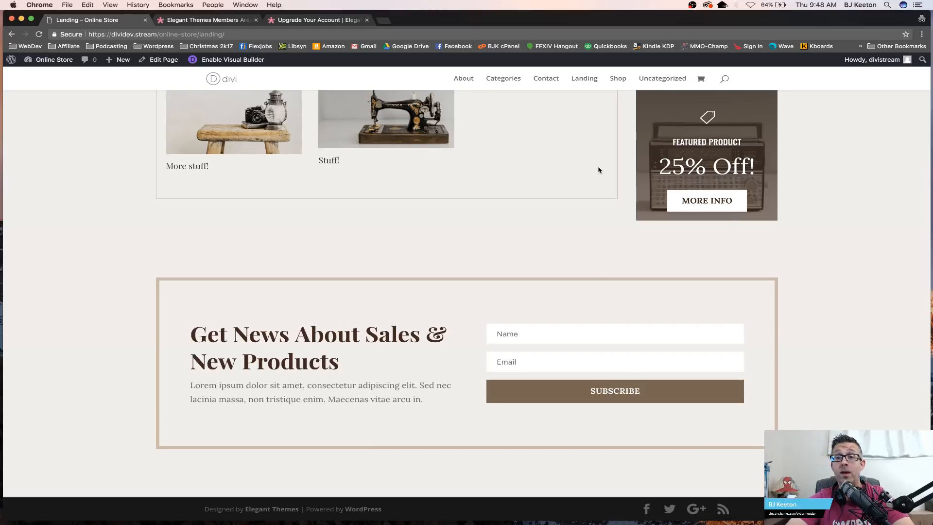
# Step: Scroll back through the Landing page to review its hero, feature, product and sale sections
pyautogui.scroll(12, 485, 251)
pyautogui.scroll(7, 484, 251)
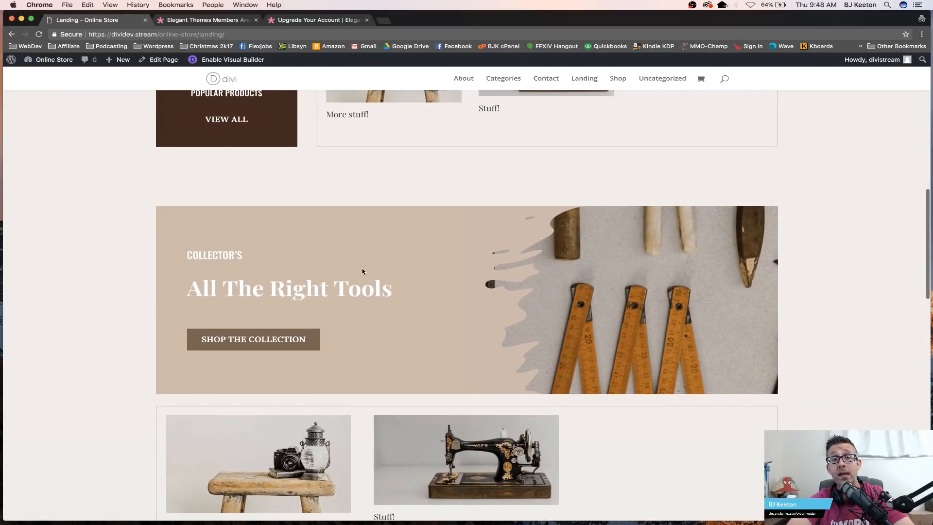
pyautogui.scroll(10, 360, 271)
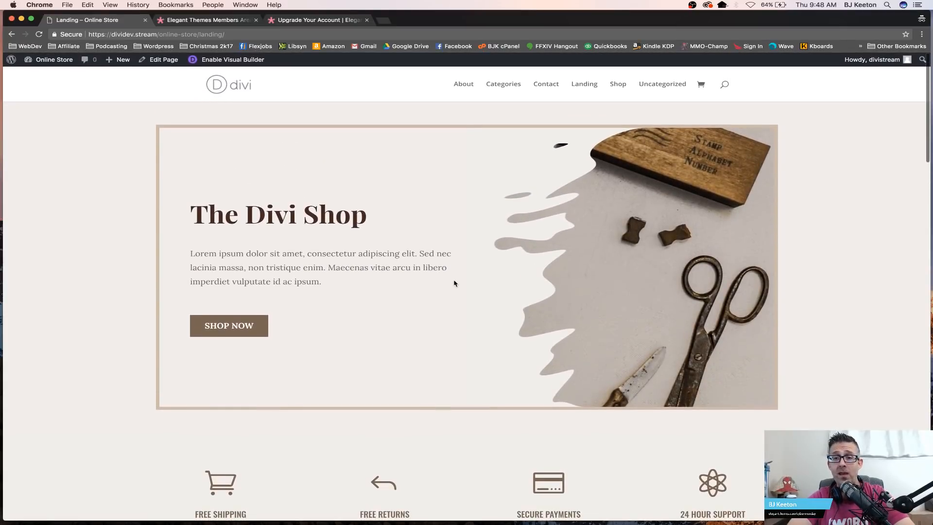
pyautogui.scroll(-15, 401, 387)
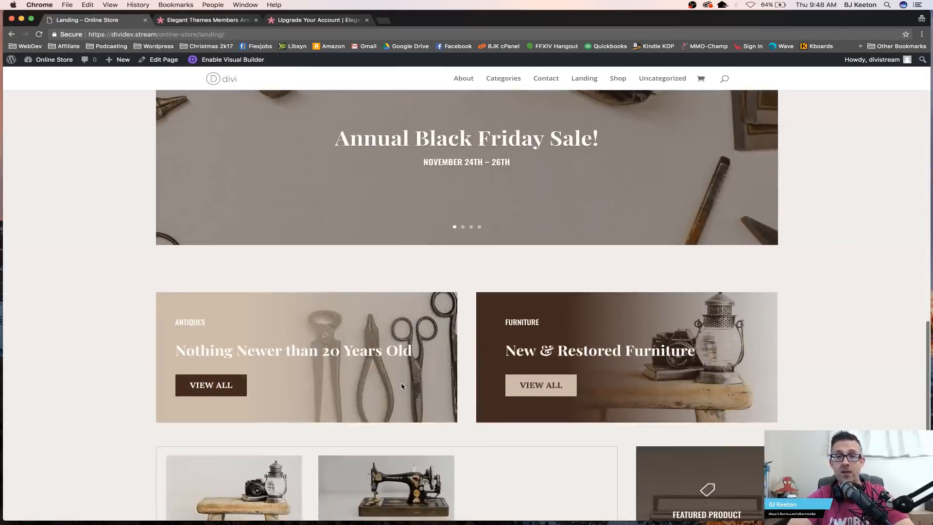
pyautogui.scroll(-5, 401, 386)
pyautogui.scroll(10, 401, 384)
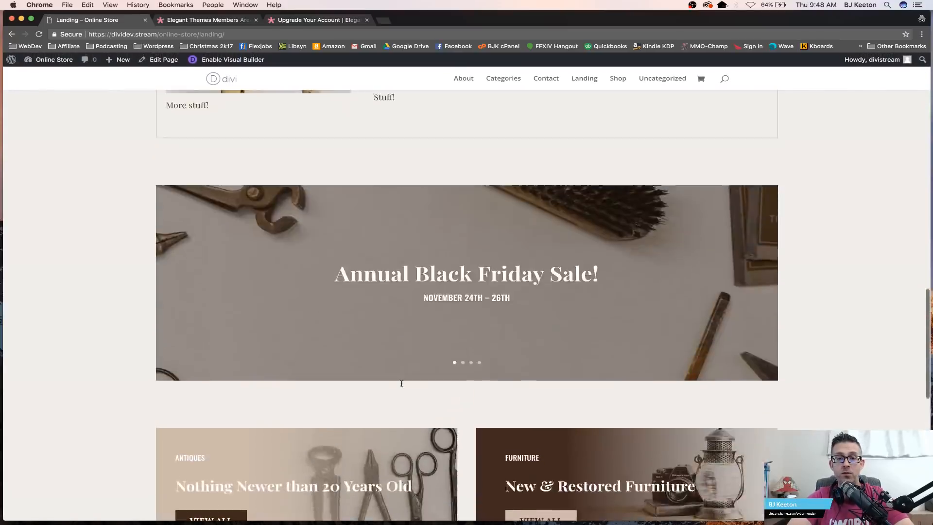
pyautogui.scroll(3, 402, 383)
pyautogui.scroll(-8, 451, 321)
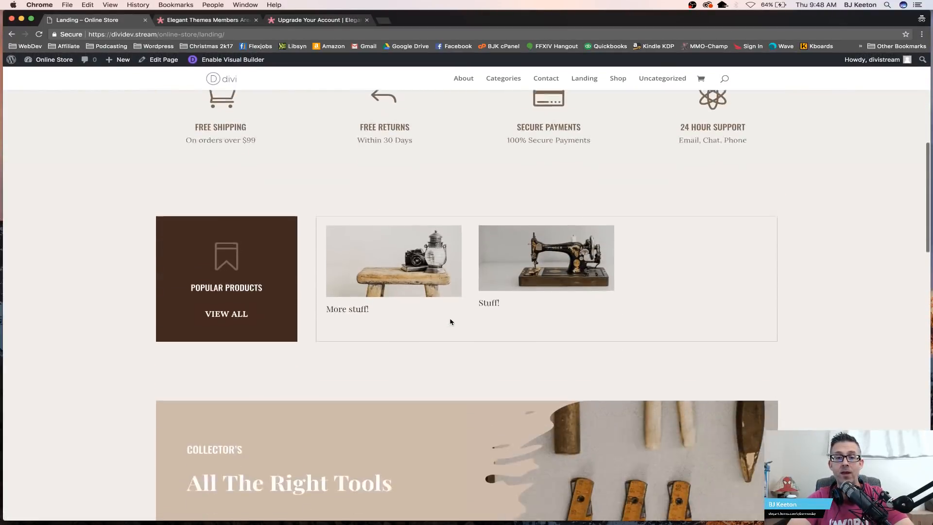
pyautogui.scroll(10, 450, 321)
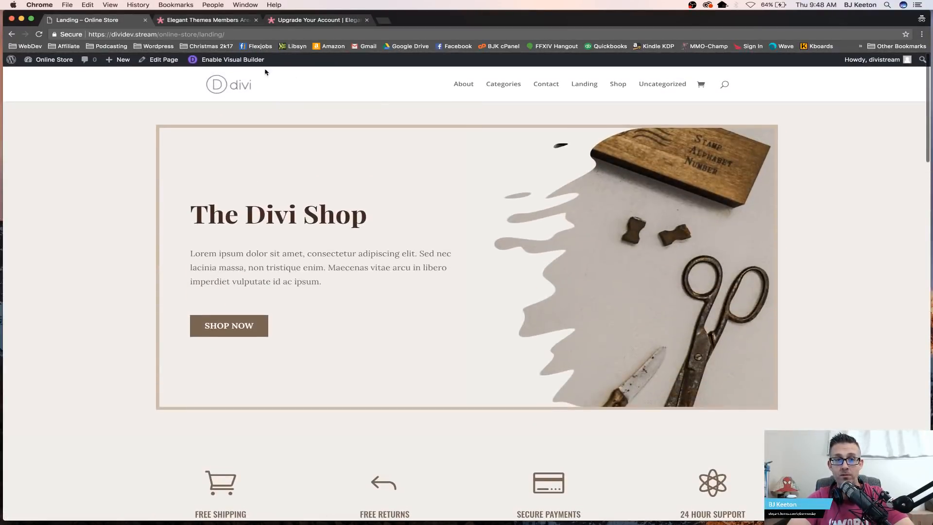
# Step: Open the WooCommerce coupons list from the dashboard and add a new coupon with the code super discount
pyautogui.moveTo(68, 61)
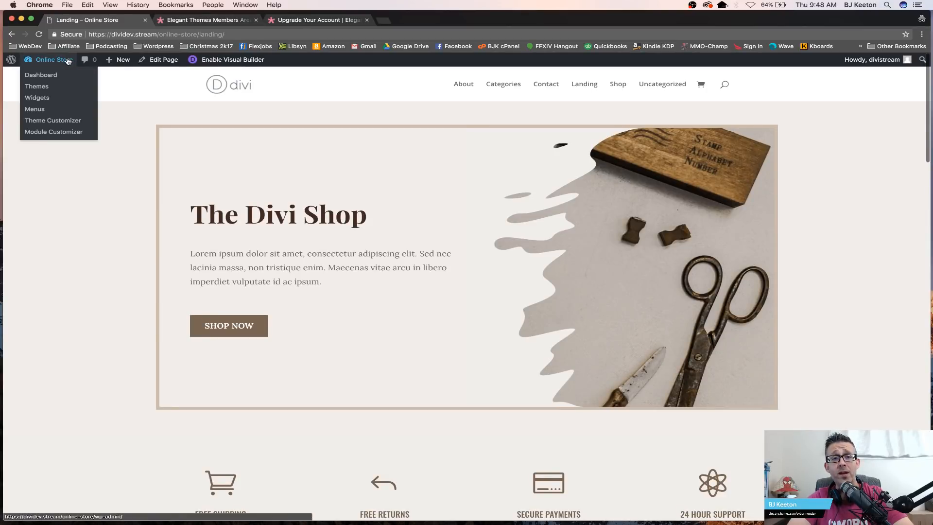
pyautogui.click(53, 76)
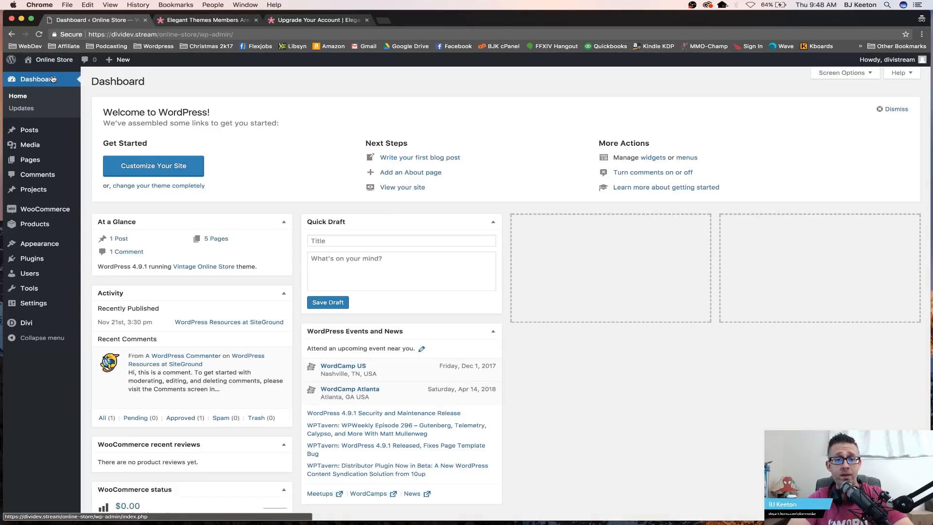
pyautogui.moveTo(30, 243)
pyautogui.moveTo(28, 216)
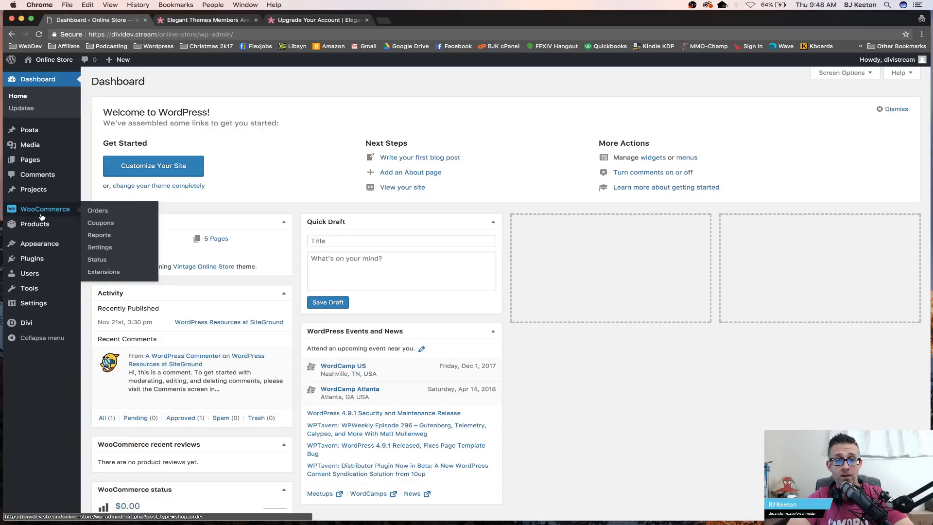
pyautogui.click(117, 224)
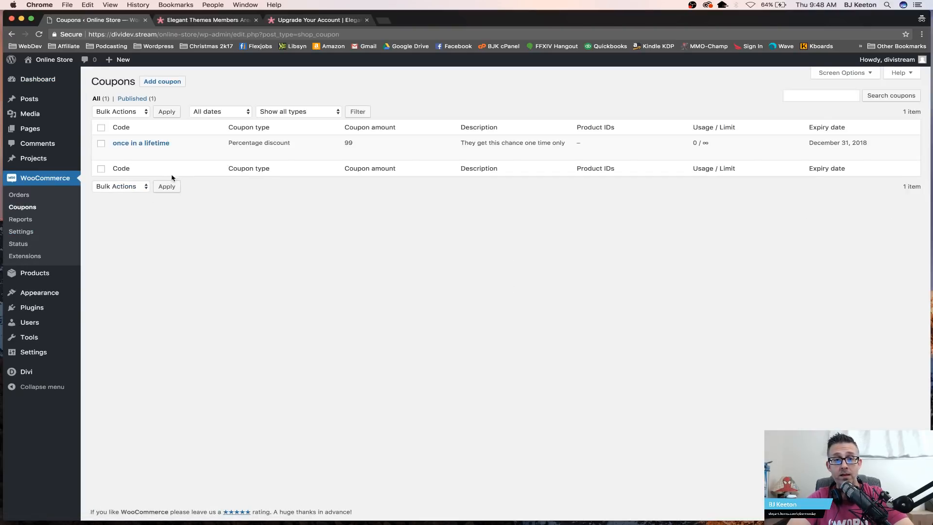
pyautogui.moveTo(134, 146)
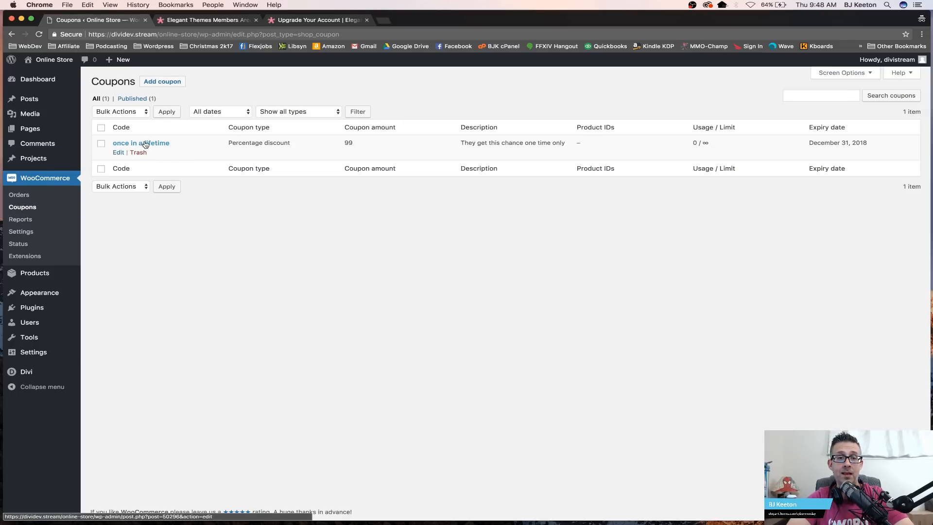
pyautogui.click(169, 82)
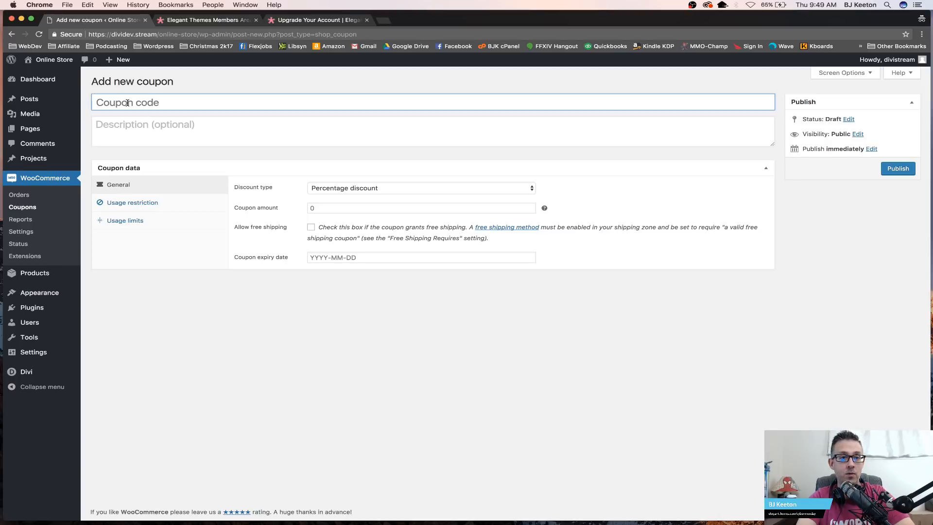
pyautogui.write('super discount')
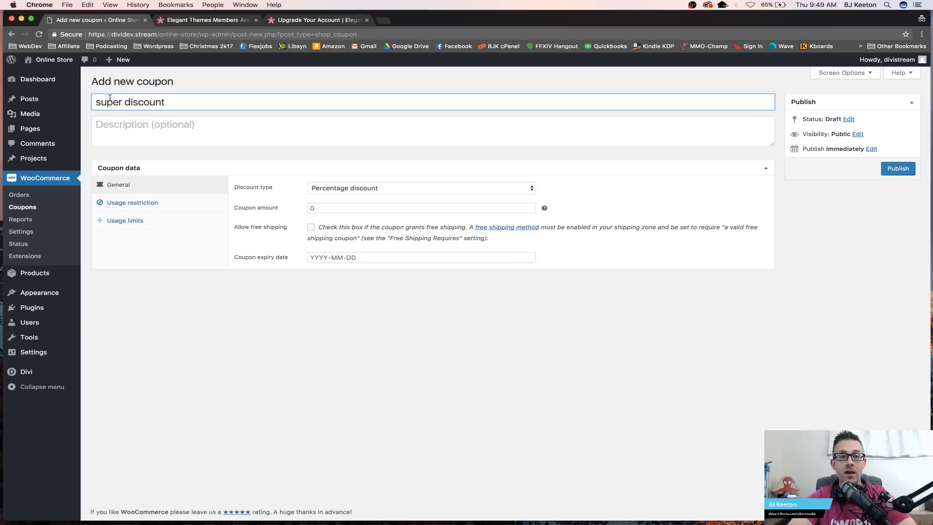
# Step: Describe the coupon as "This is the best discount ever!" and set its percentage amount to 99%
pyautogui.click(142, 127)
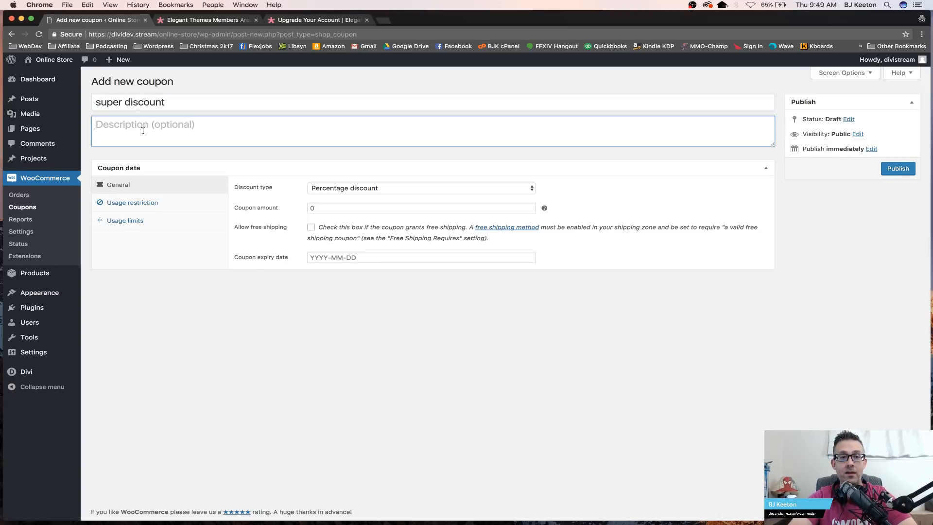
pyautogui.write('TRhi s')
pyautogui.press('BackSpace')
pyautogui.write('hi sis t')
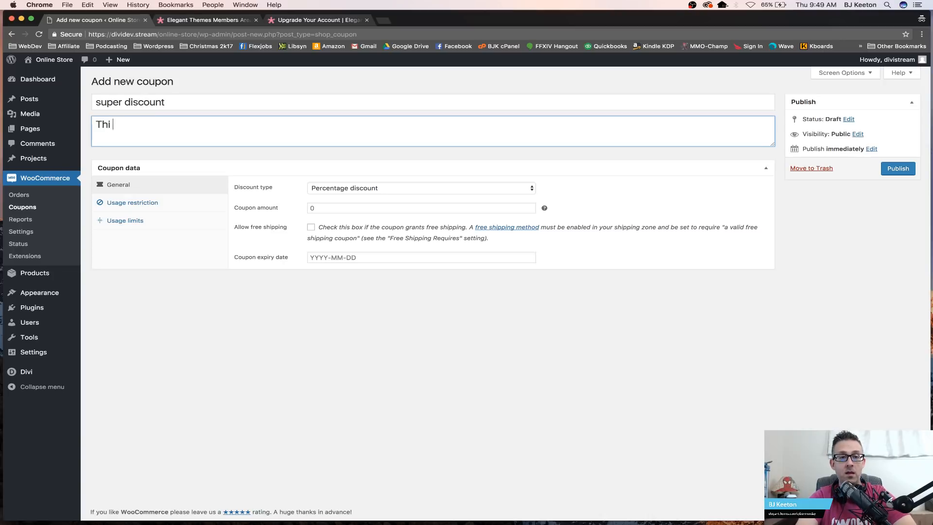
pyautogui.press('BackSpace')
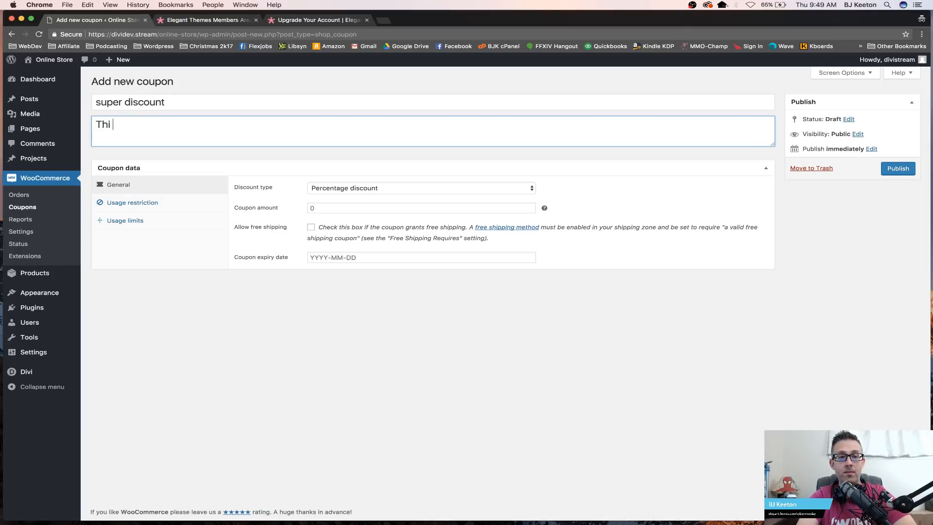
pyautogui.write('s is the best d')
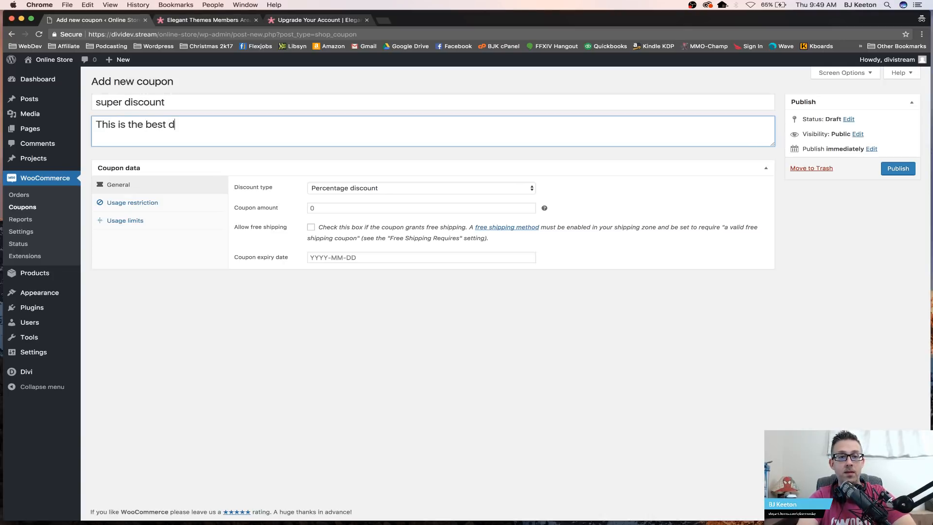
pyautogui.write('iscount ever!')
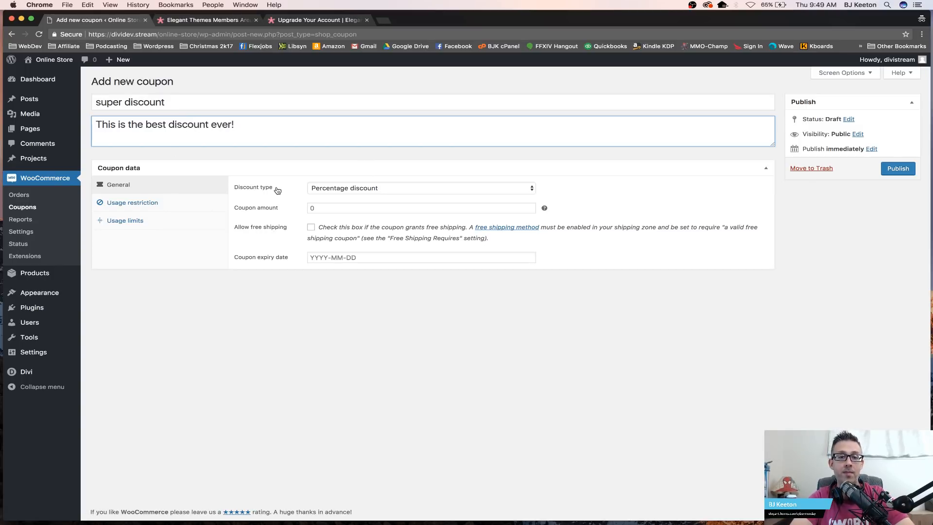
pyautogui.click(317, 208)
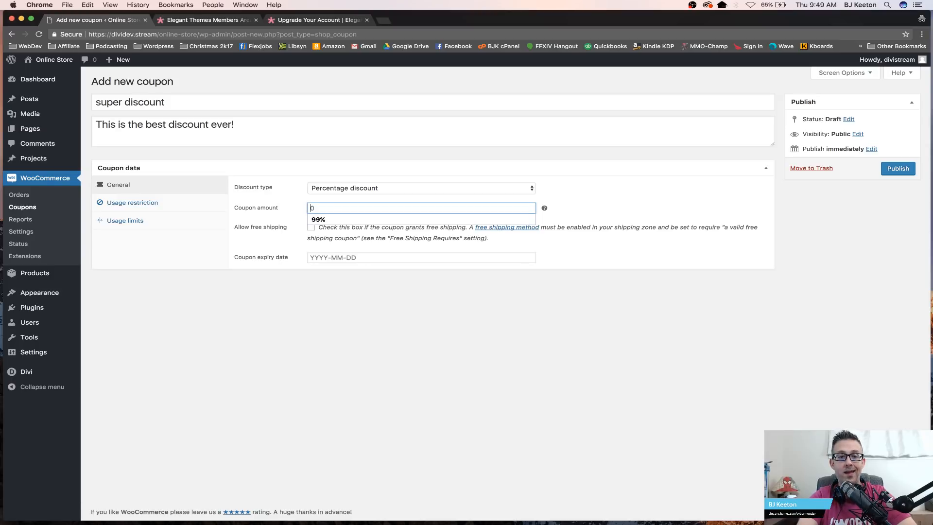
pyautogui.click(326, 224)
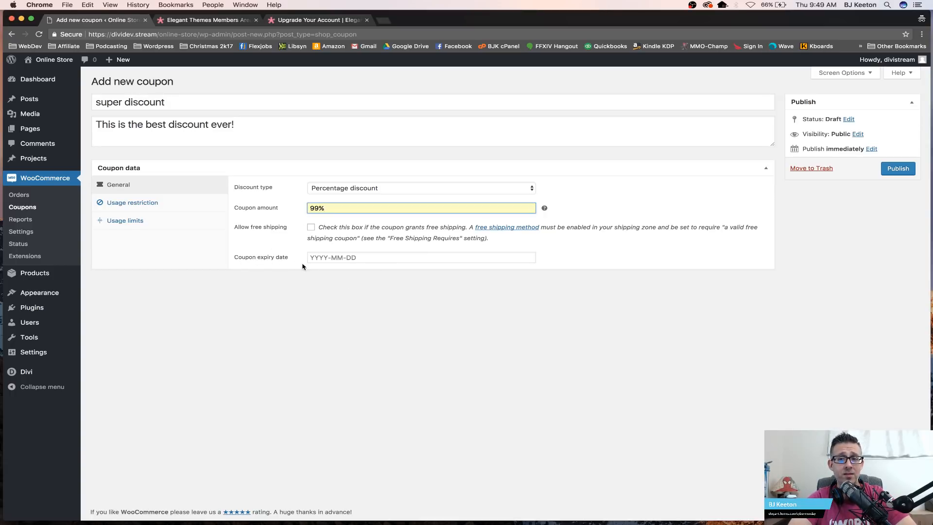
# Step: Review the coupon's usage restriction options and publish the coupon
pyautogui.click(124, 204)
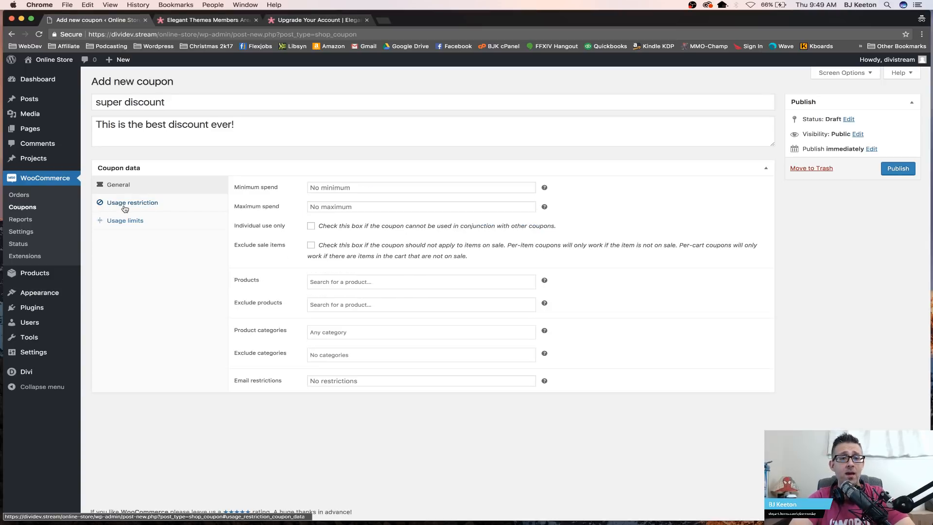
pyautogui.click(353, 187)
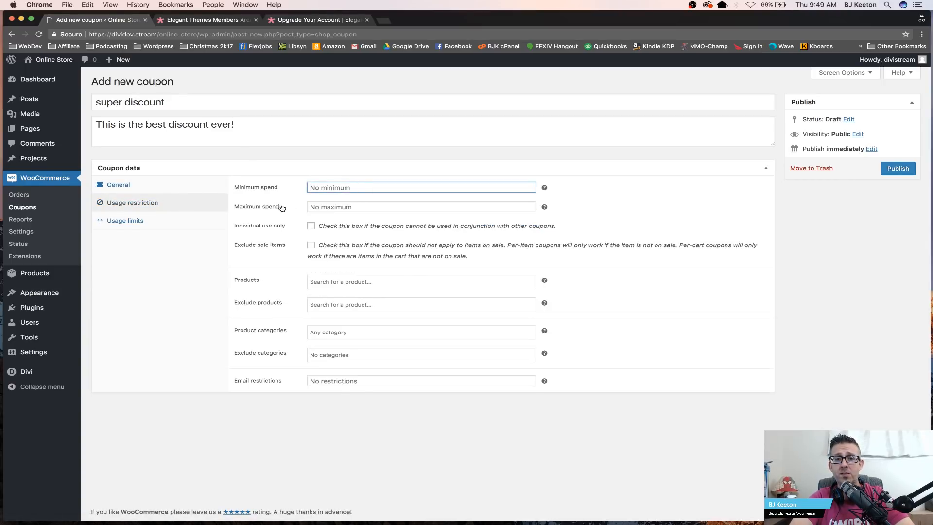
pyautogui.click(327, 206)
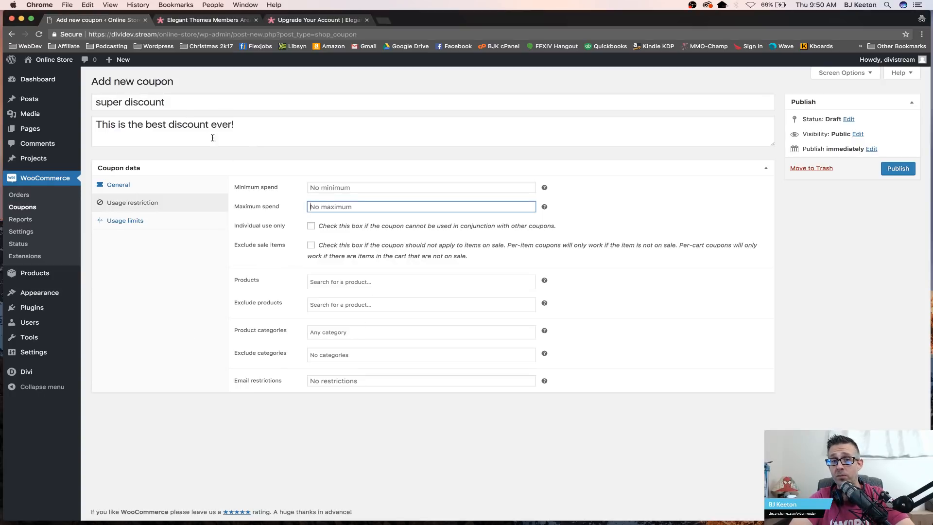
pyautogui.click(146, 188)
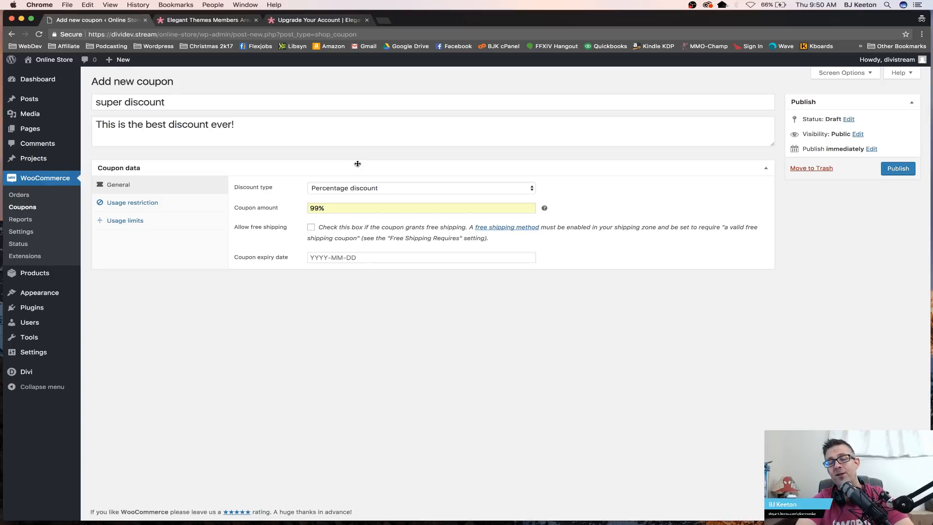
pyautogui.click(897, 168)
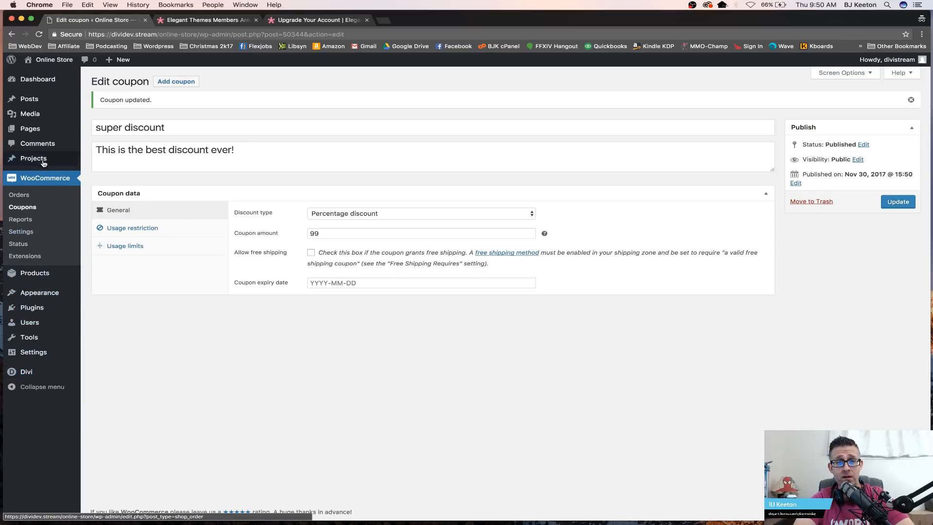
# Step: Switch to the Elegant Themes members area and download the Bloom plugin zip to the Desktop
pyautogui.click(215, 19)
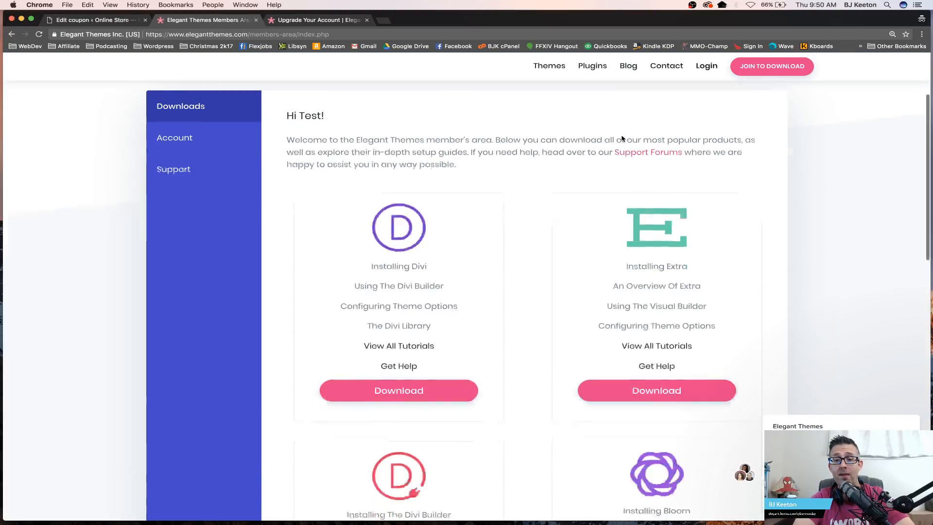
pyautogui.scroll(-5, 622, 139)
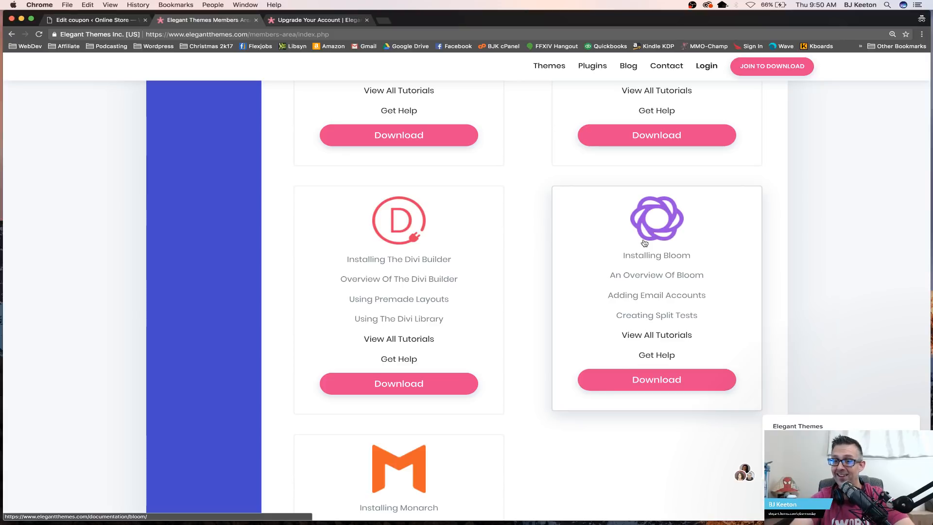
pyautogui.click(644, 379)
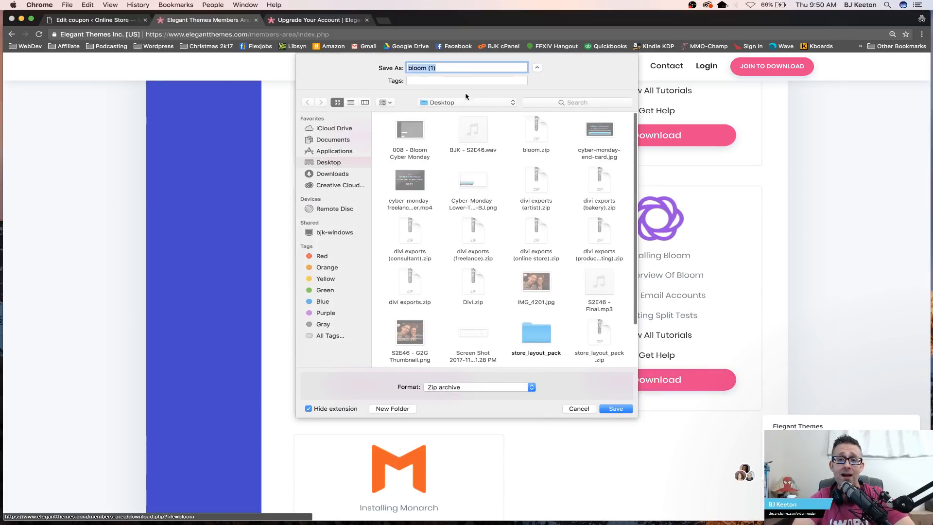
pyautogui.click(619, 410)
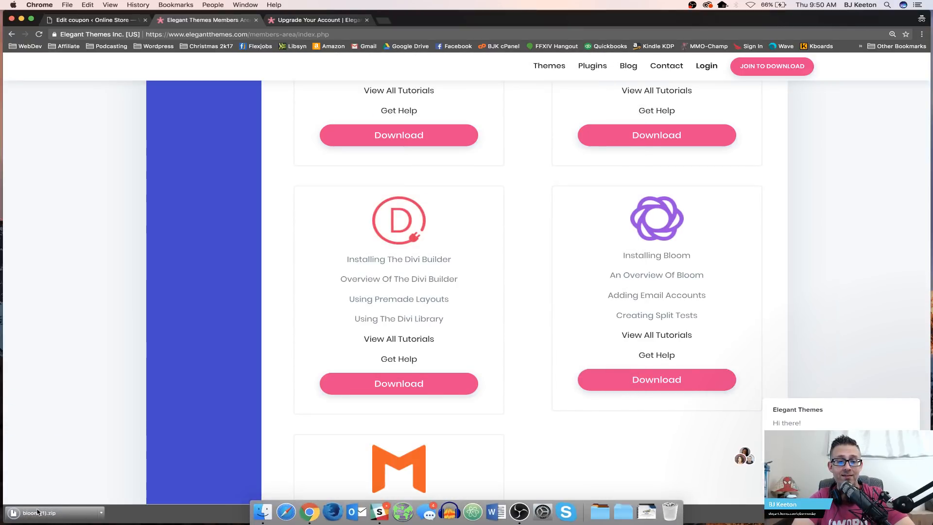
# Step: Upload the bloom.zip file from the Desktop as a new plugin, install it and activate it
pyautogui.click(104, 20)
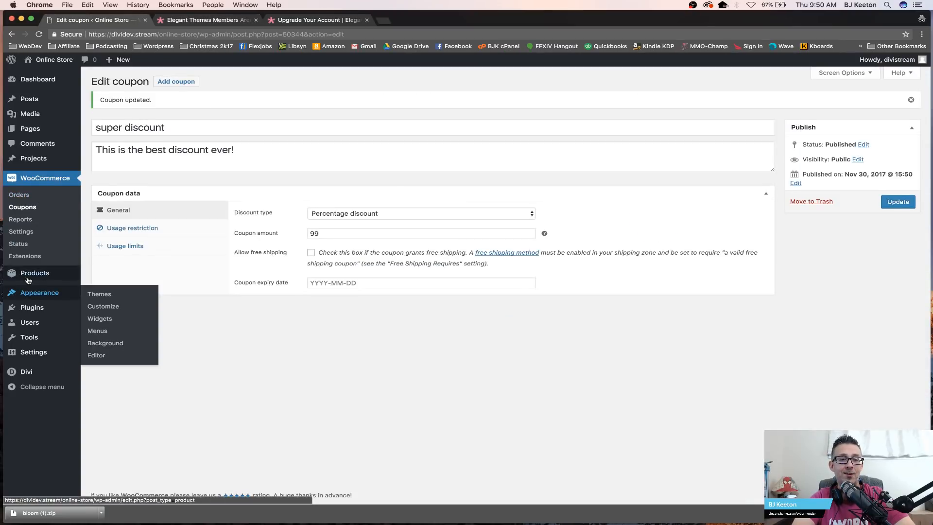
pyautogui.moveTo(47, 306)
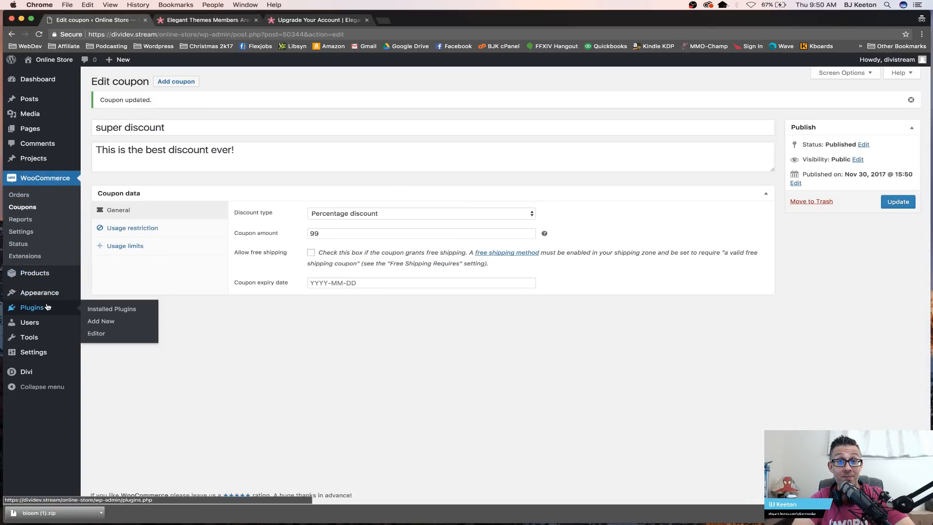
pyautogui.click(103, 322)
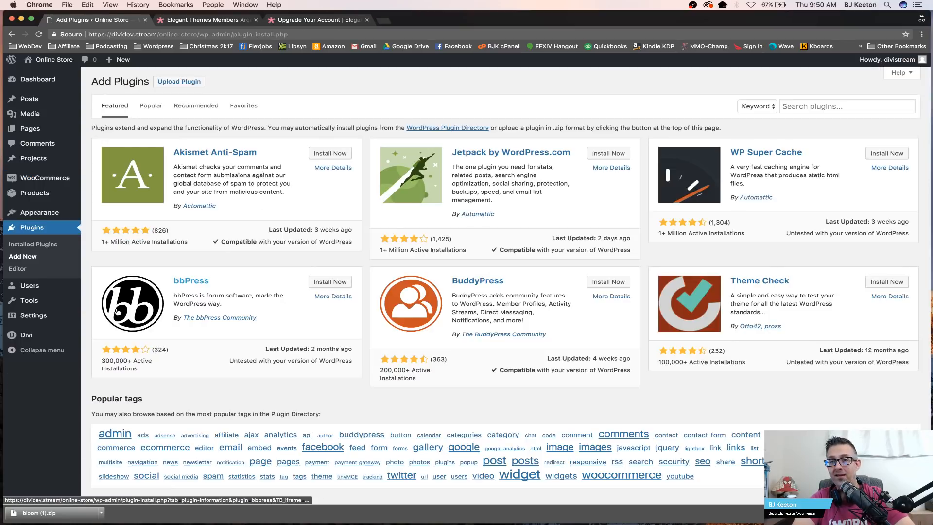
pyautogui.click(178, 82)
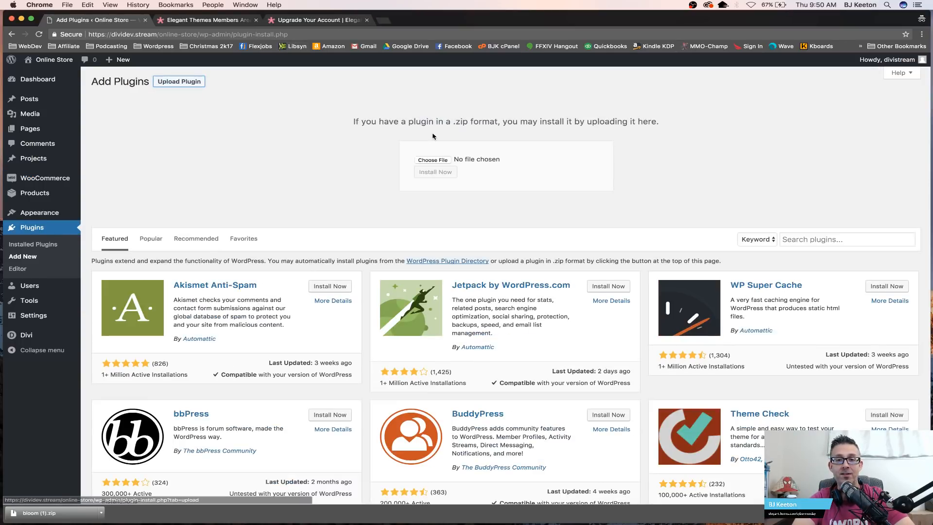
pyautogui.click(428, 160)
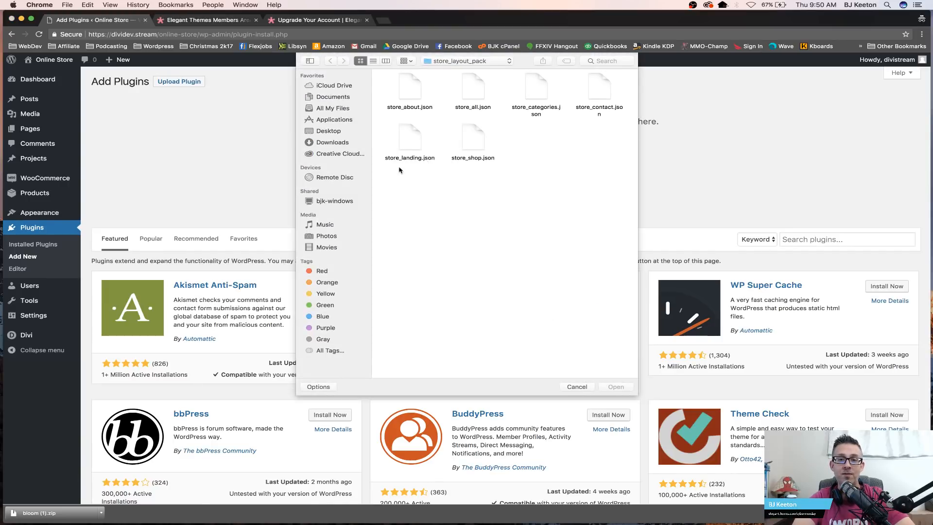
pyautogui.click(332, 131)
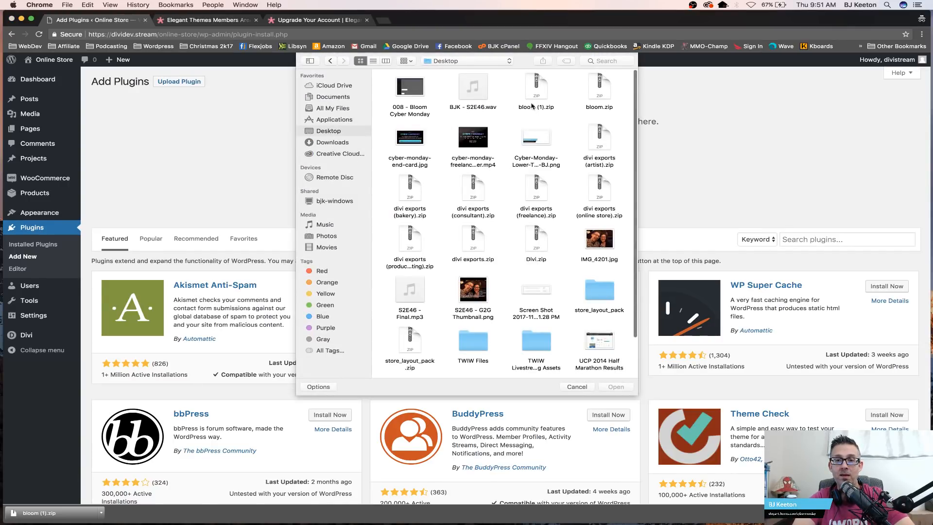
pyautogui.click(597, 92)
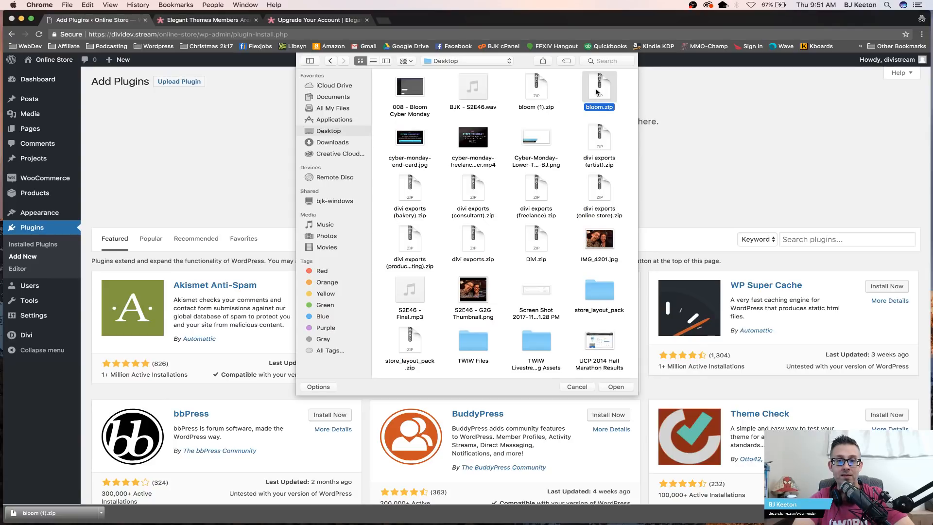
pyautogui.doubleClick(596, 92)
pyautogui.click(444, 174)
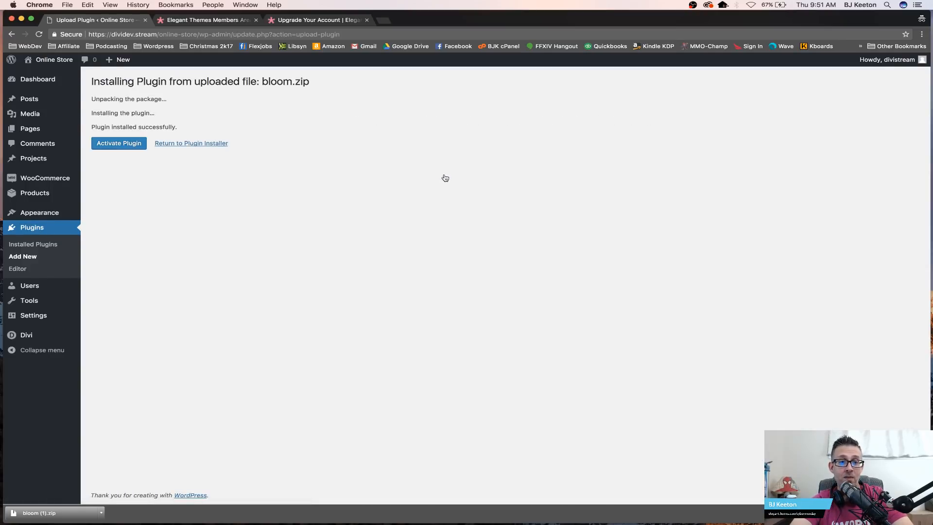
pyautogui.click(128, 148)
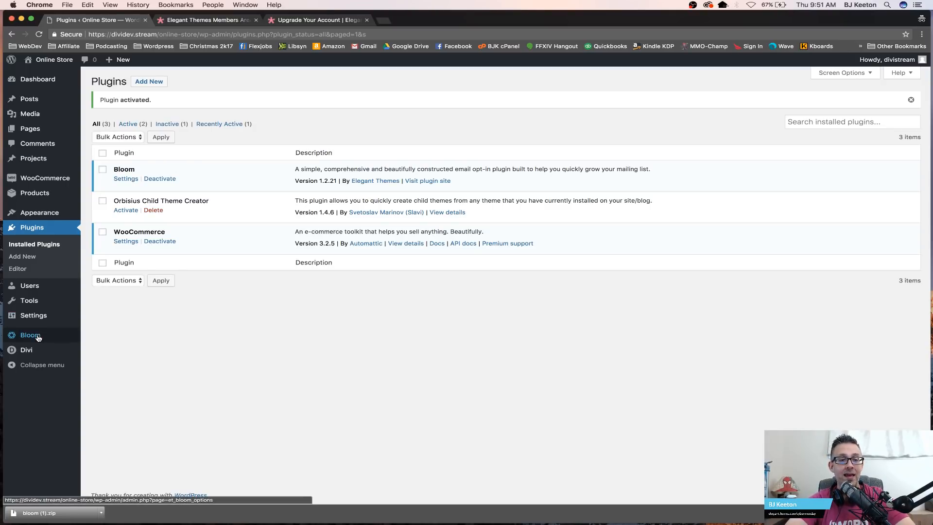
# Step: Open the Bloom optin forms dashboard and look over the existing active optins
pyautogui.moveTo(36, 340)
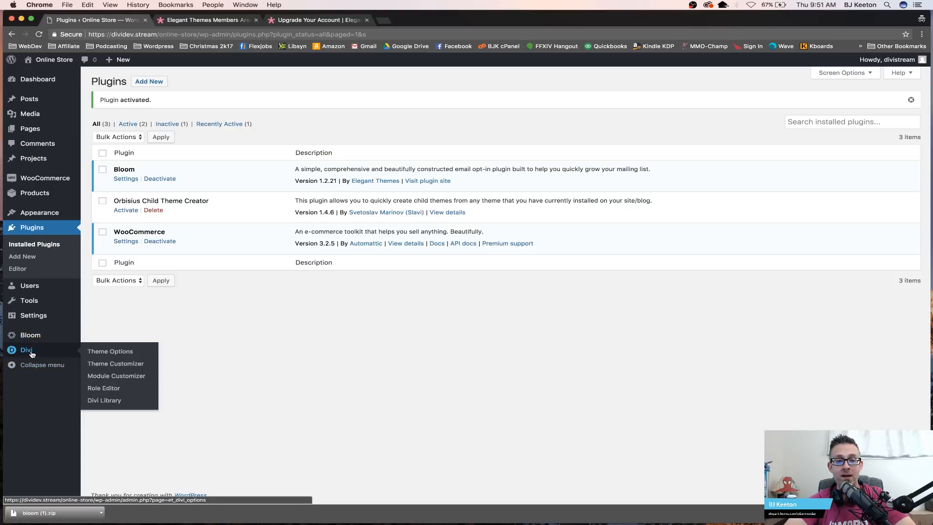
pyautogui.click(53, 335)
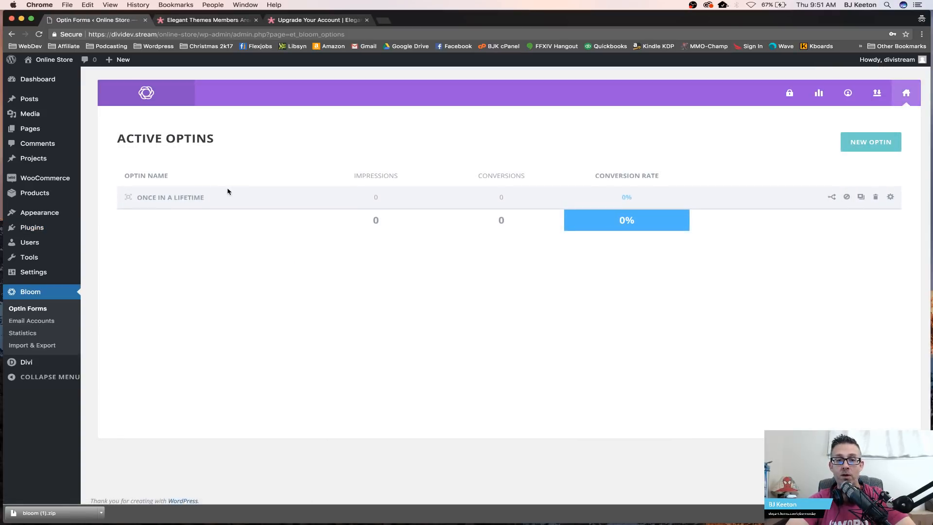
pyautogui.moveTo(213, 199); pyautogui.dragTo(133, 202)
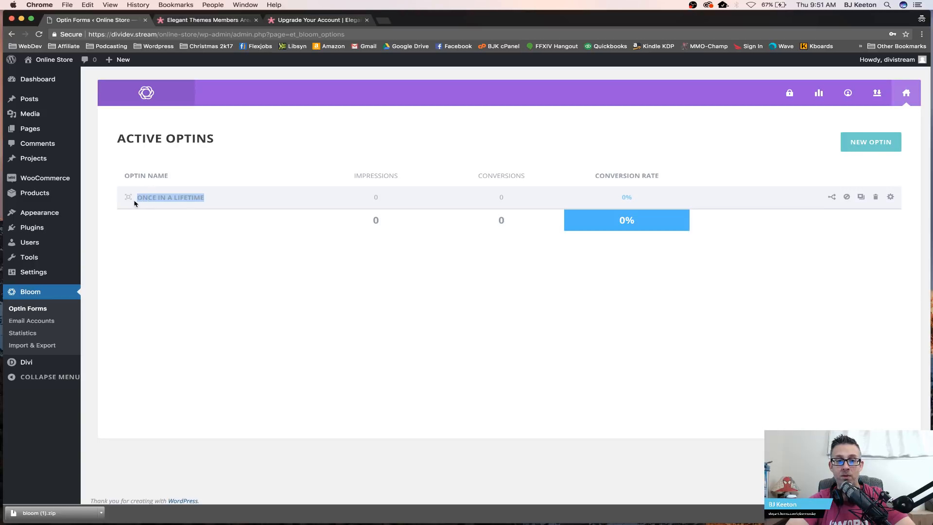
pyautogui.click(231, 199)
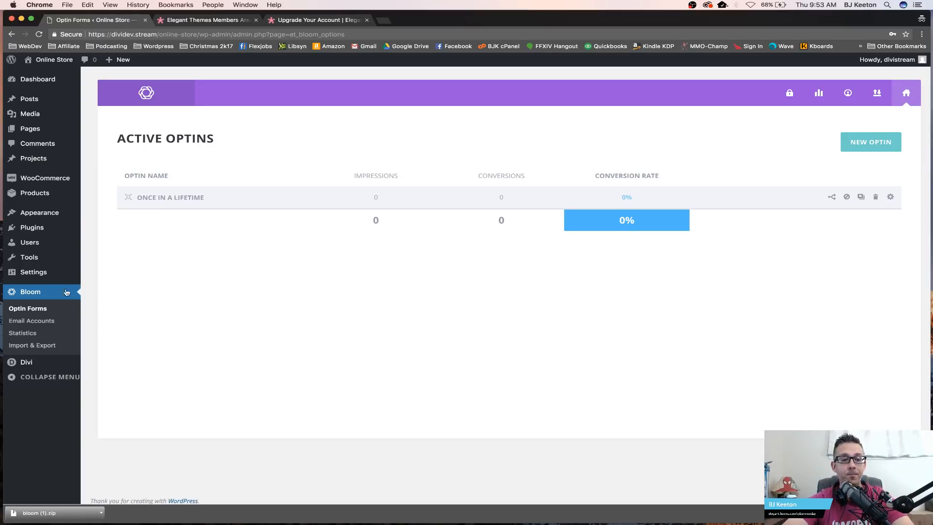
pyautogui.click(32, 309)
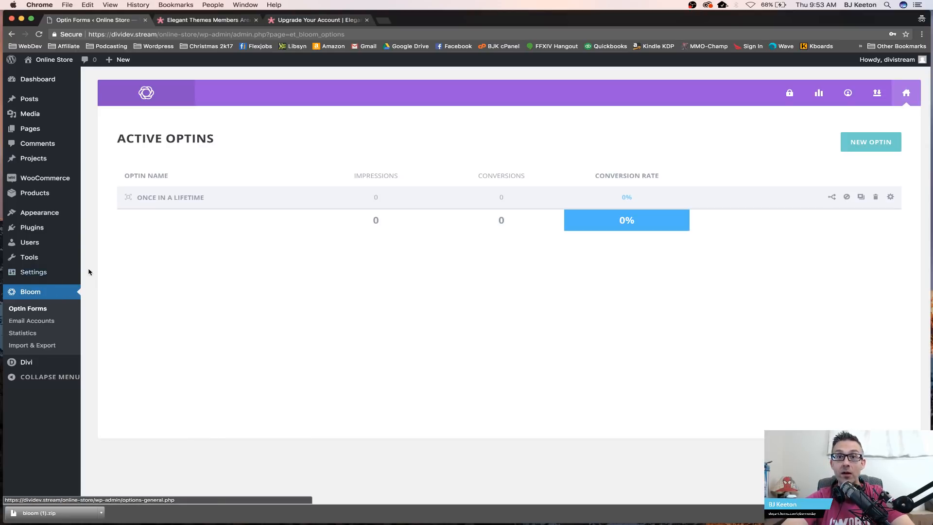
# Step: Start a new pop-up optin and name it super discount
pyautogui.click(854, 140)
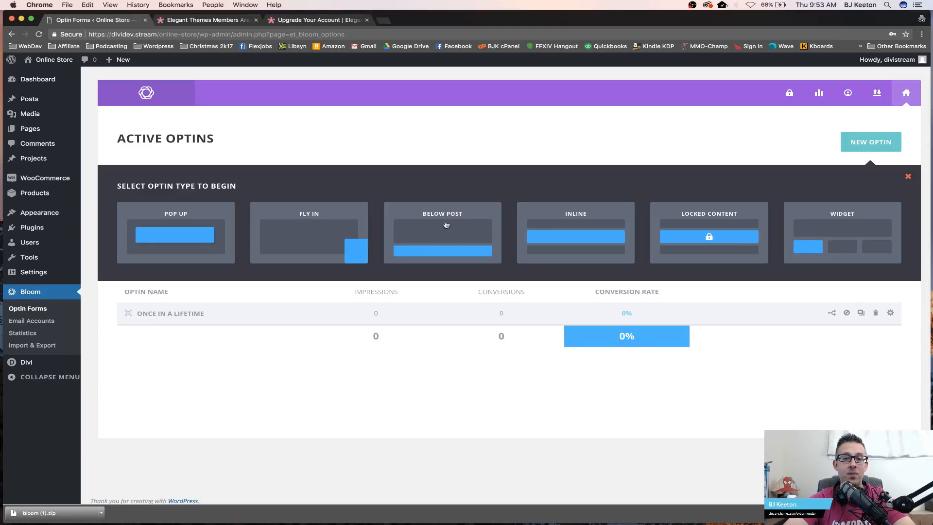
pyautogui.click(179, 230)
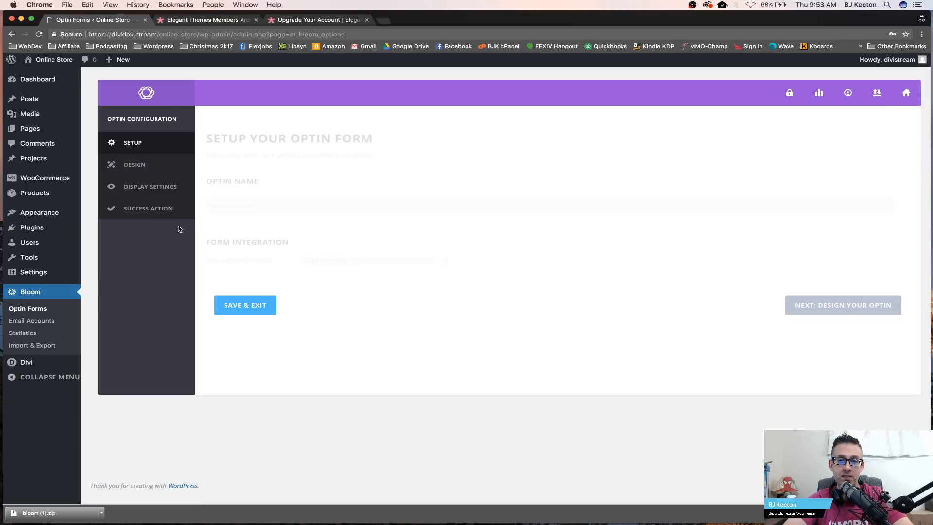
pyautogui.doubleClick(275, 205)
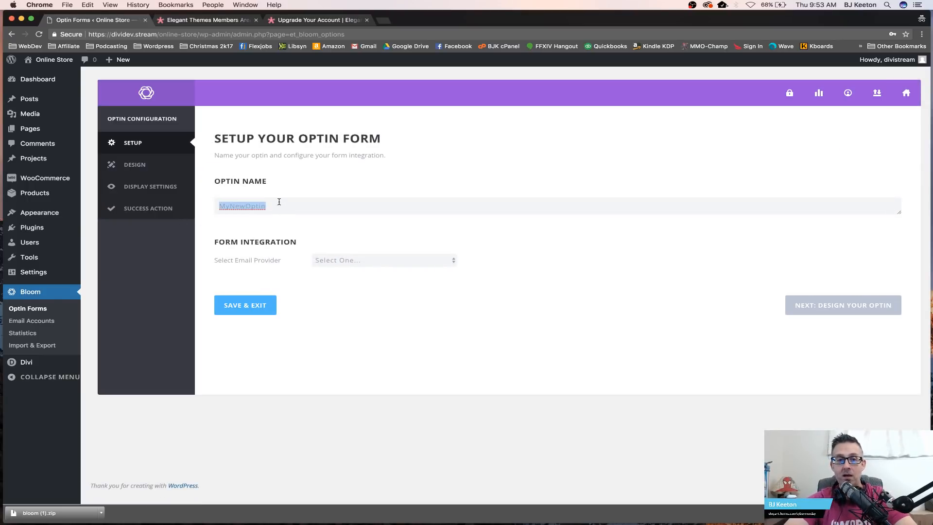
pyautogui.write('super discount')
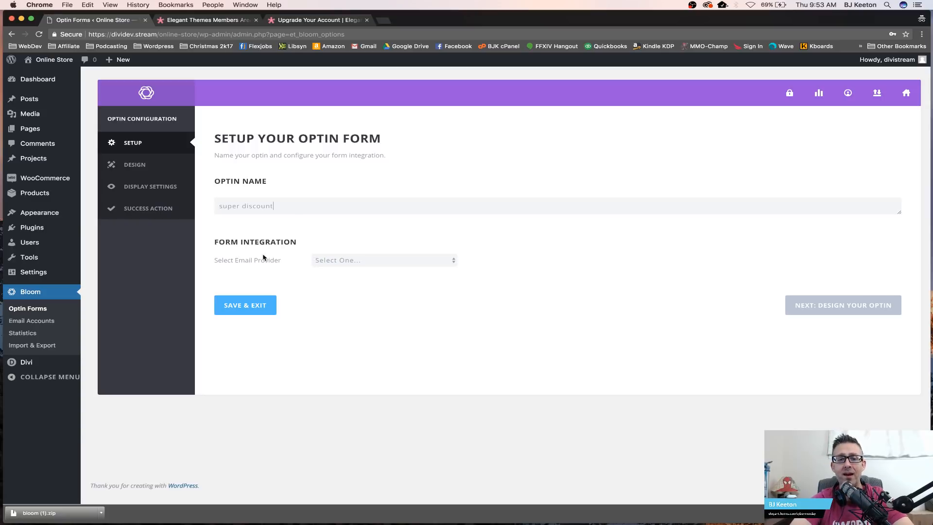
# Step: Integrate the optin with MailChimp, choosing the connected account and the Elegant Themes Coupon Stream list, and disable double optin
pyautogui.click(331, 260)
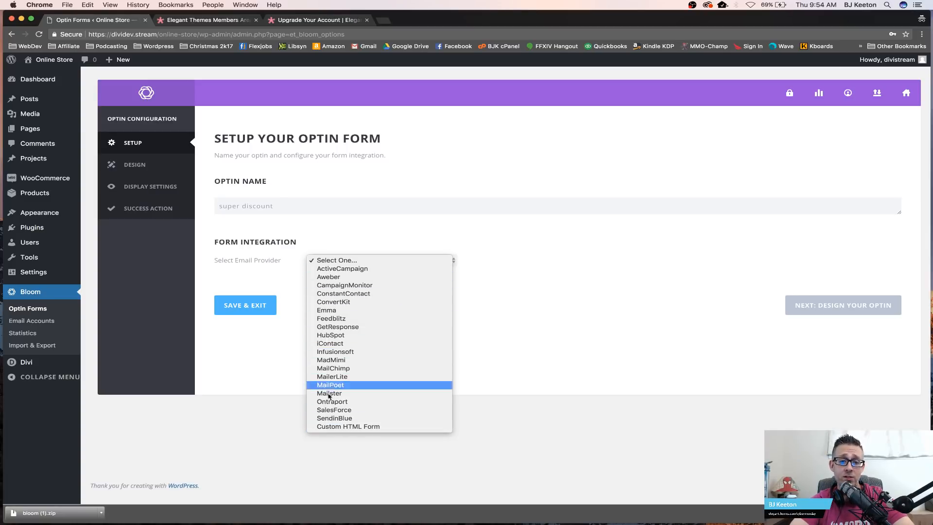
pyautogui.click(340, 368)
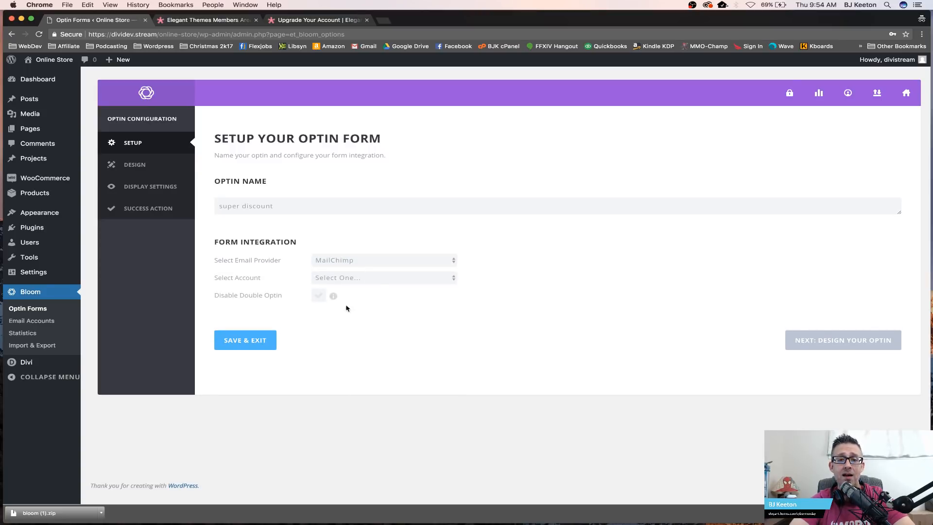
pyautogui.click(383, 275)
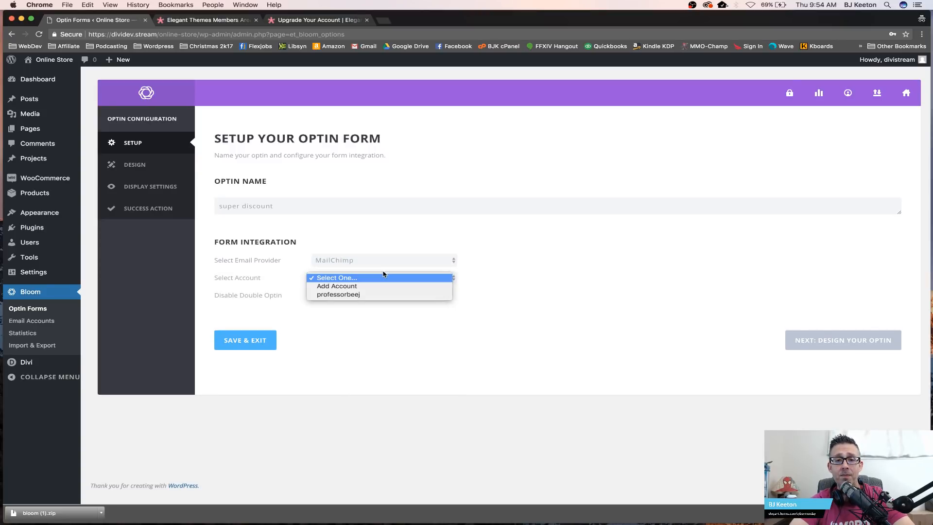
pyautogui.click(374, 295)
pyautogui.click(365, 296)
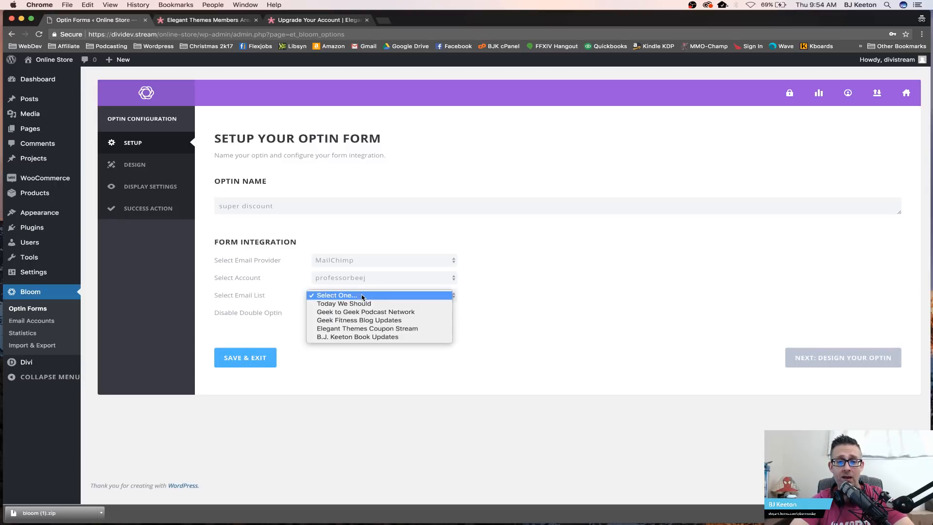
pyautogui.click(419, 329)
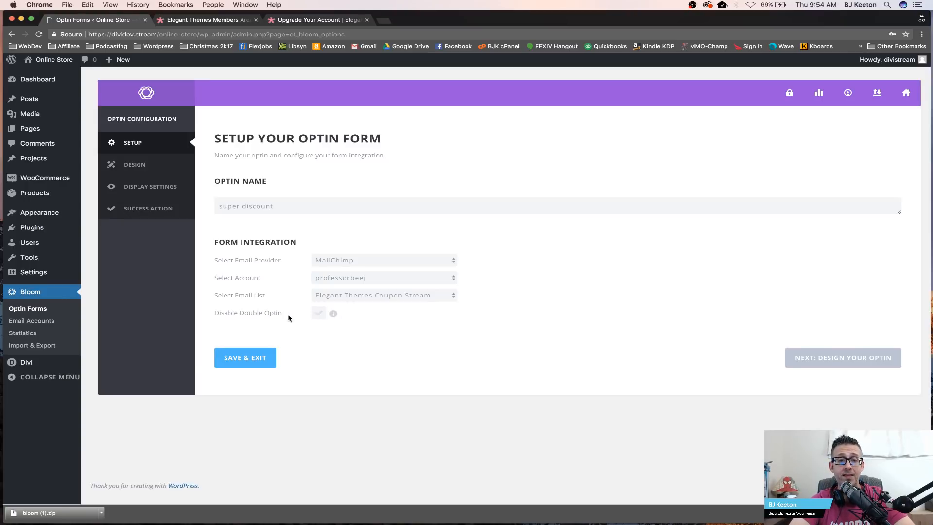
pyautogui.click(319, 314)
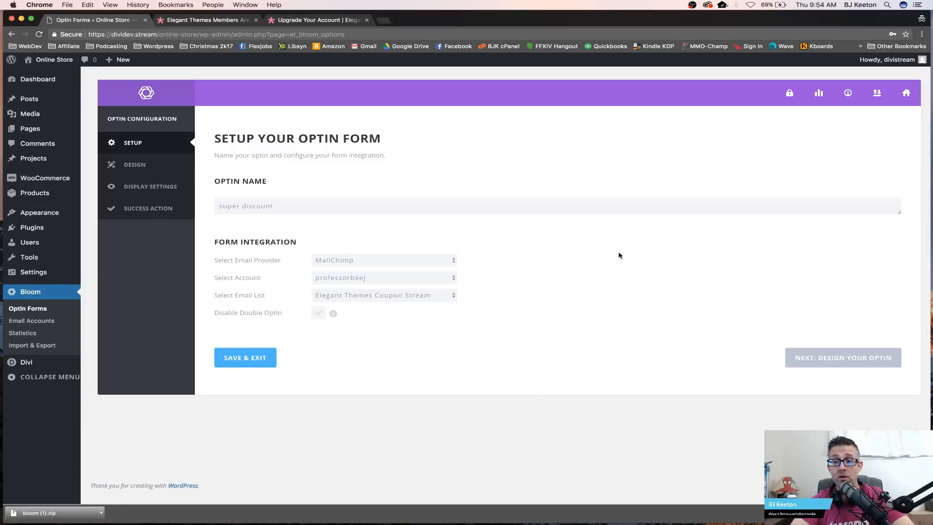
# Step: Browse the optin design templates and continue to customization with the first default template selected
pyautogui.click(826, 362)
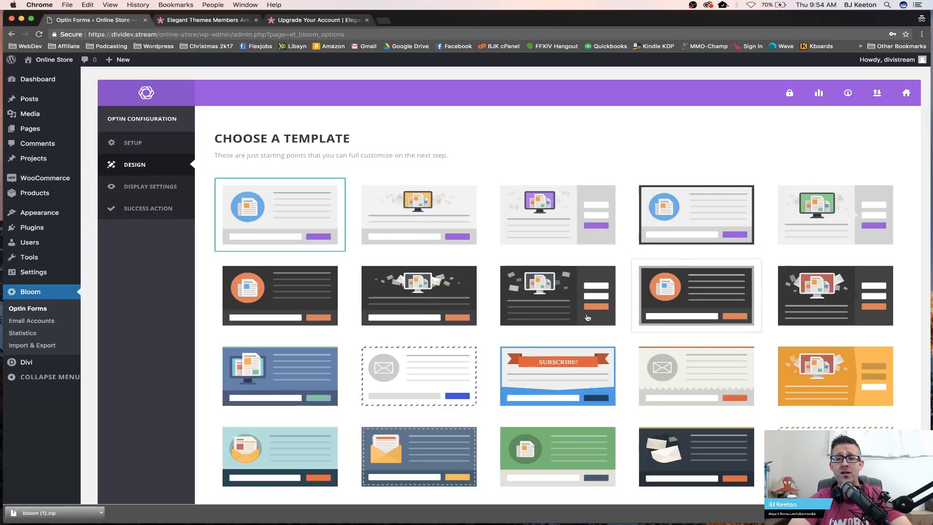
pyautogui.scroll(-2, 587, 318)
pyautogui.scroll(-8, 587, 318)
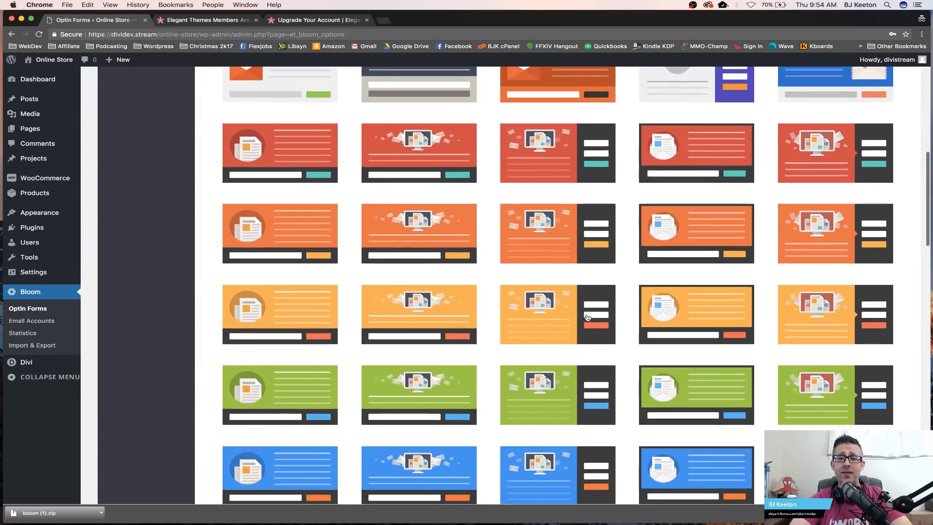
pyautogui.scroll(-6, 712, 293)
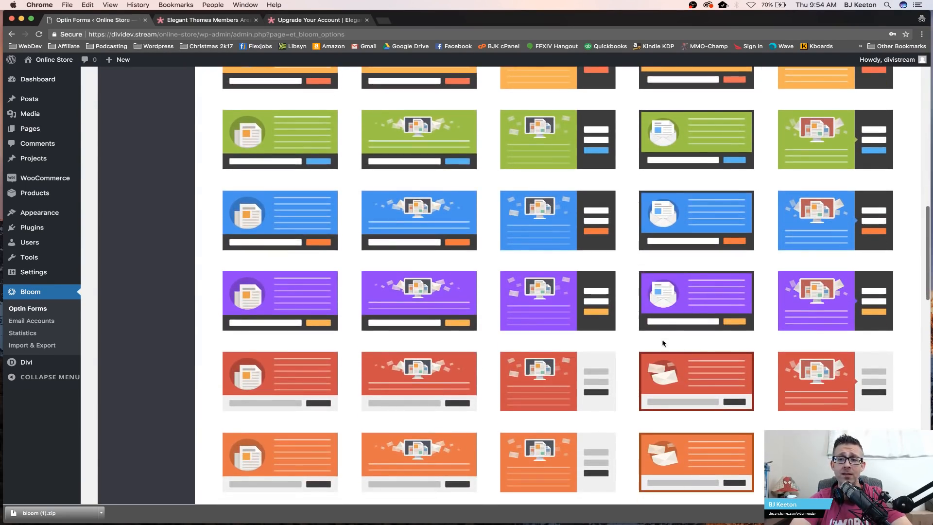
pyautogui.scroll(-5, 663, 342)
pyautogui.scroll(-11, 663, 343)
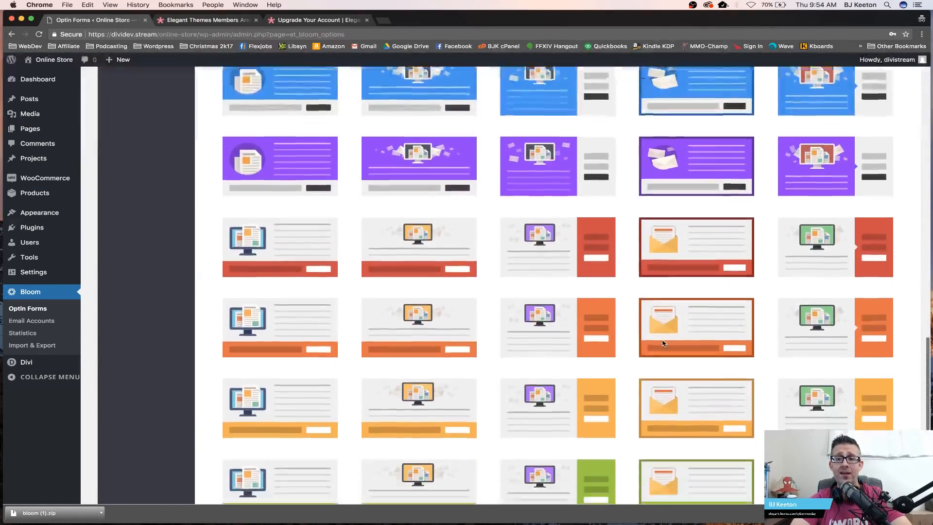
pyautogui.scroll(-3, 662, 343)
pyautogui.scroll(15, 663, 343)
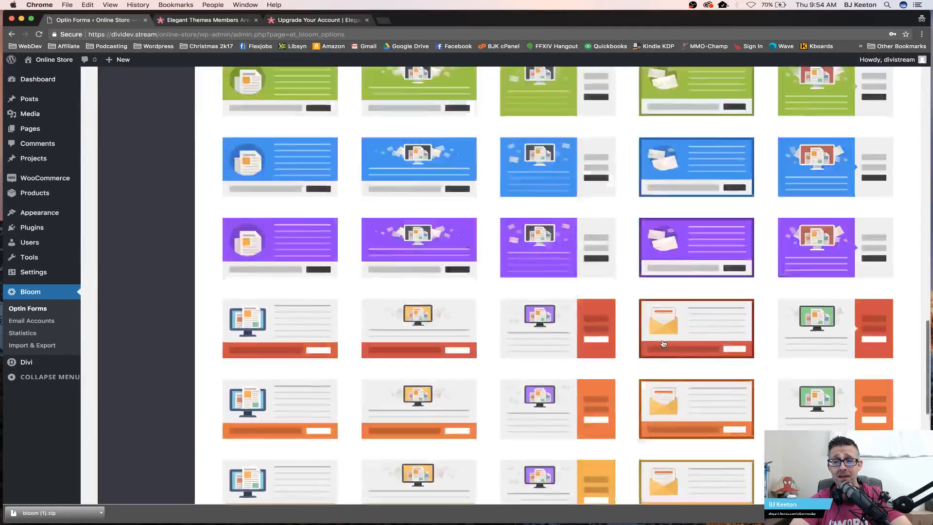
pyautogui.scroll(15, 663, 343)
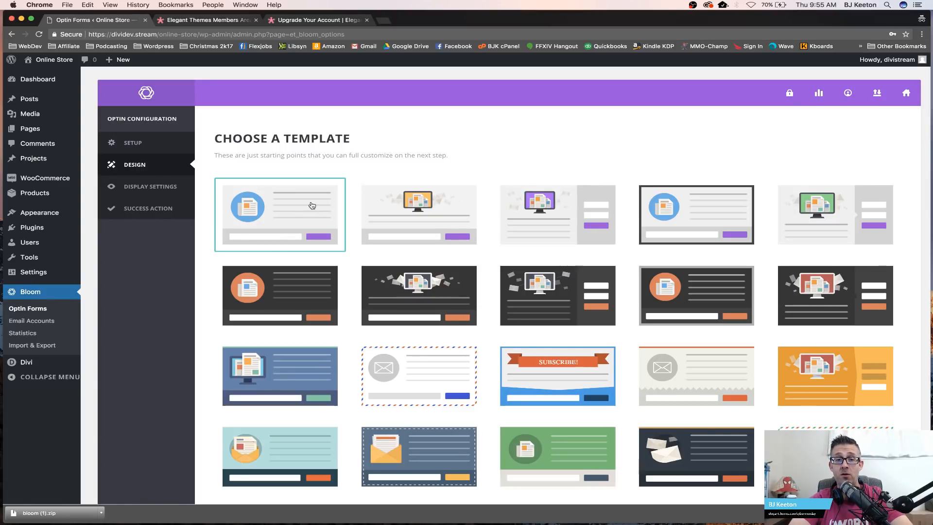
pyautogui.scroll(-3, 637, 359)
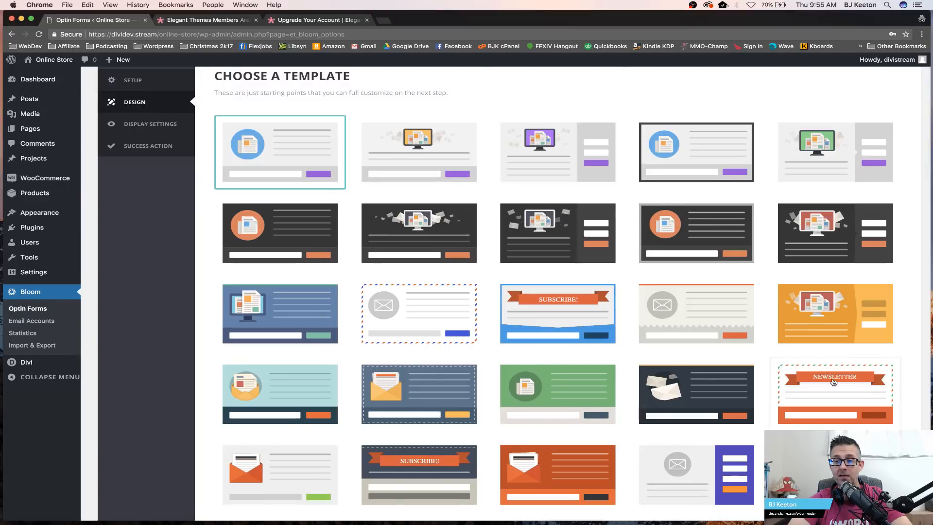
pyautogui.scroll(-10, 833, 382)
pyautogui.scroll(-15, 833, 382)
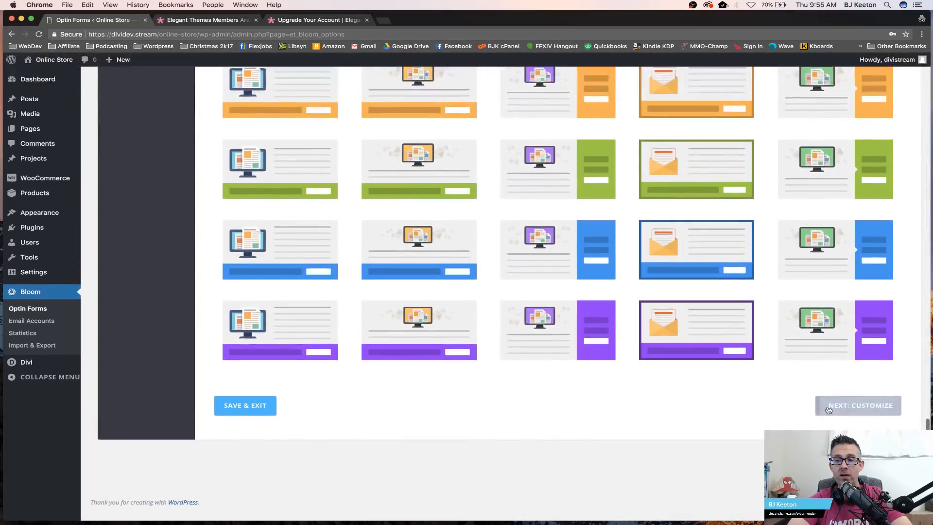
pyautogui.click(845, 405)
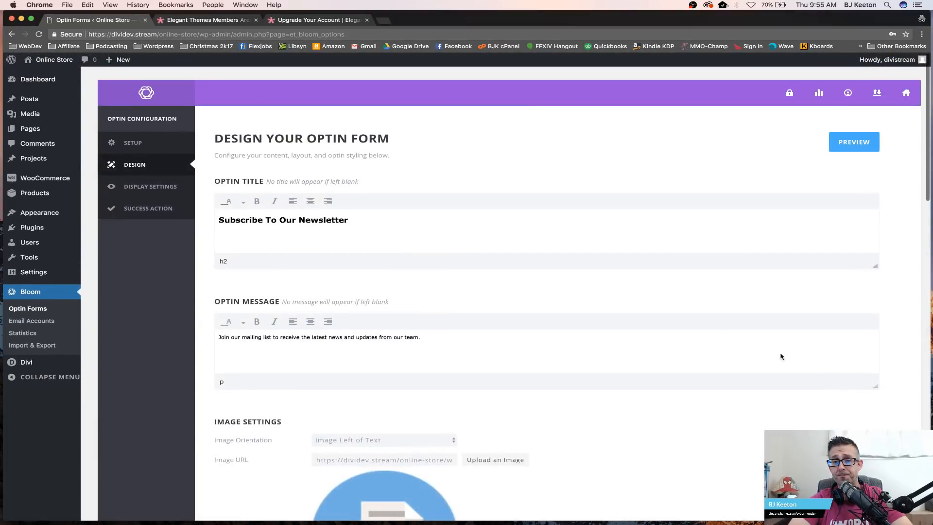
# Step: Review the optin title, message and image settings on the design form
pyautogui.scroll(-5, 368, 217)
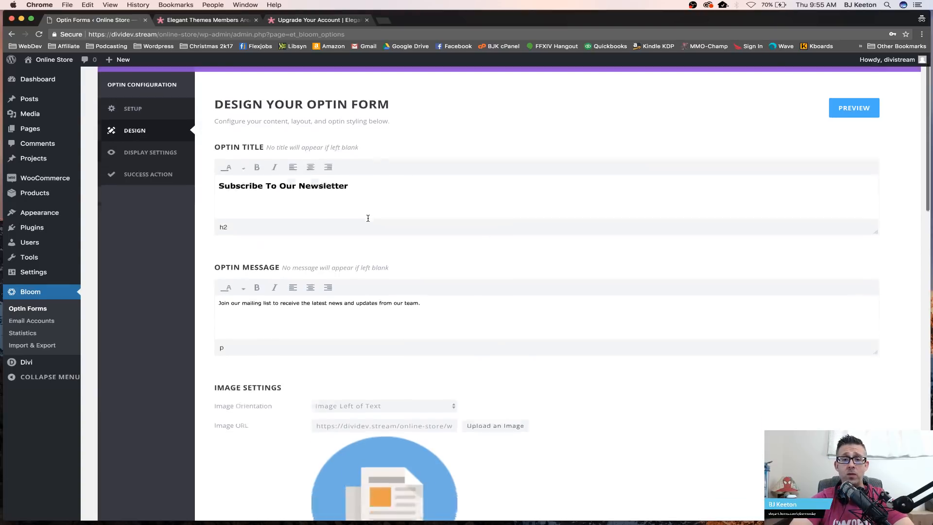
pyautogui.scroll(-5, 368, 221)
pyautogui.scroll(12, 368, 221)
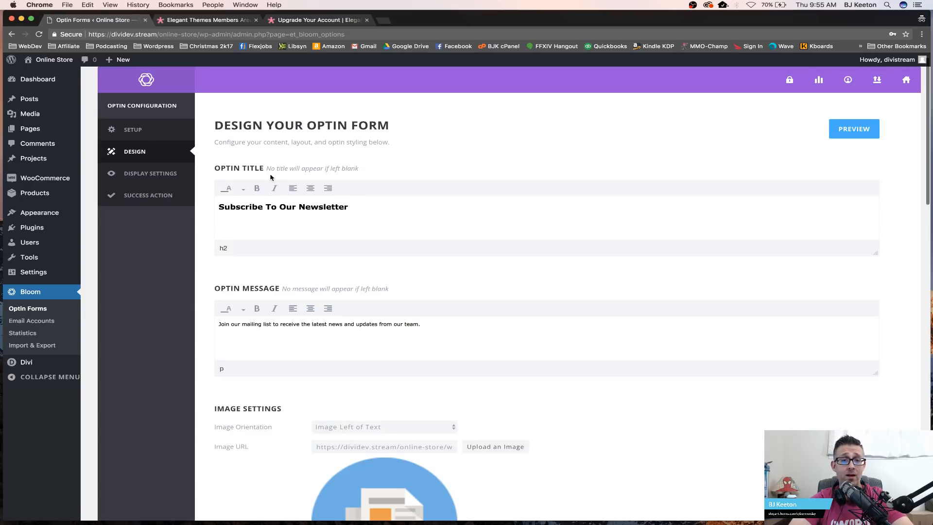
# Step: Replace the optin title with GET A CRAZY DISCOUNT! WOO!
pyautogui.tripleClick(361, 216)
pyautogui.write('GET ')
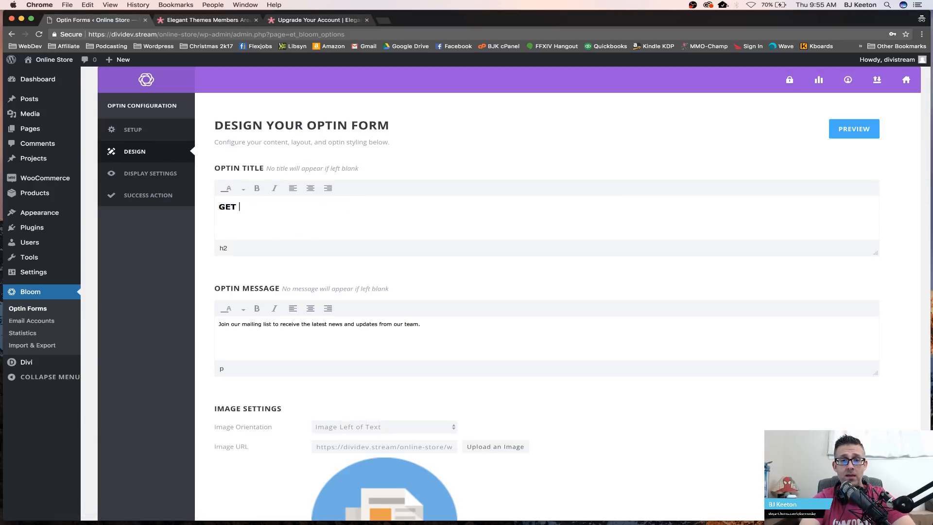
pyautogui.write('A CRAZY DIS')
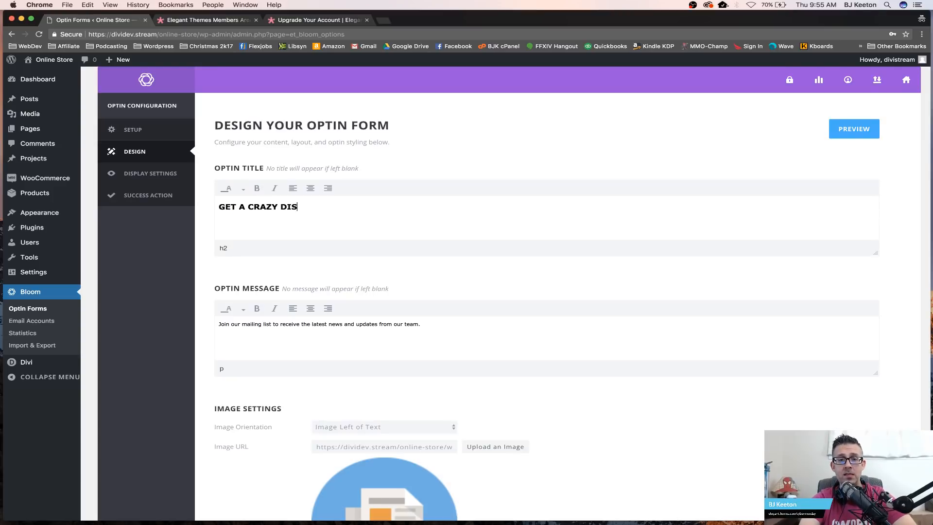
pyautogui.write('COUNT! WOO!')
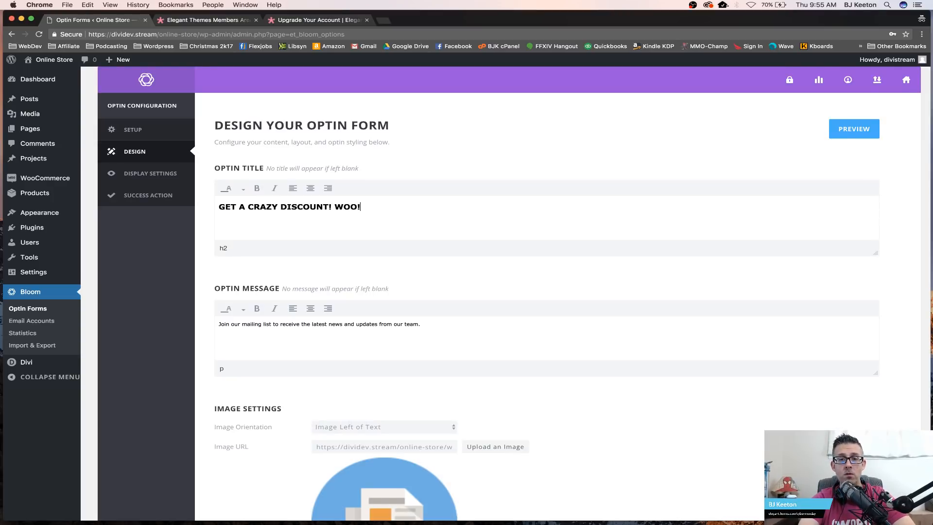
# Step: Replace the optin message with: Use the coupon code SUPER DISCOUNT at checkout and you can get basically buy my entire store for pennies! Just don't put me out of business!
pyautogui.tripleClick(333, 324)
pyautogui.write('Use teh')
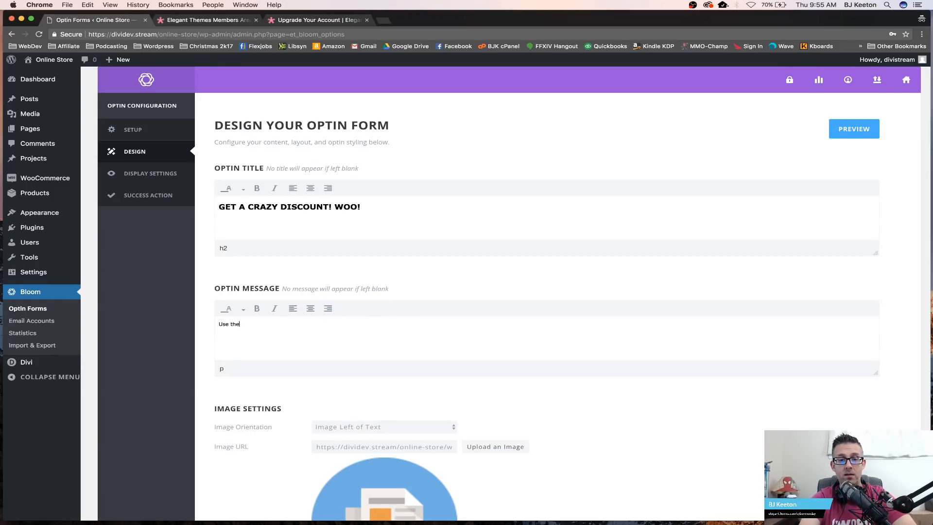
pyautogui.write(' coupon code')
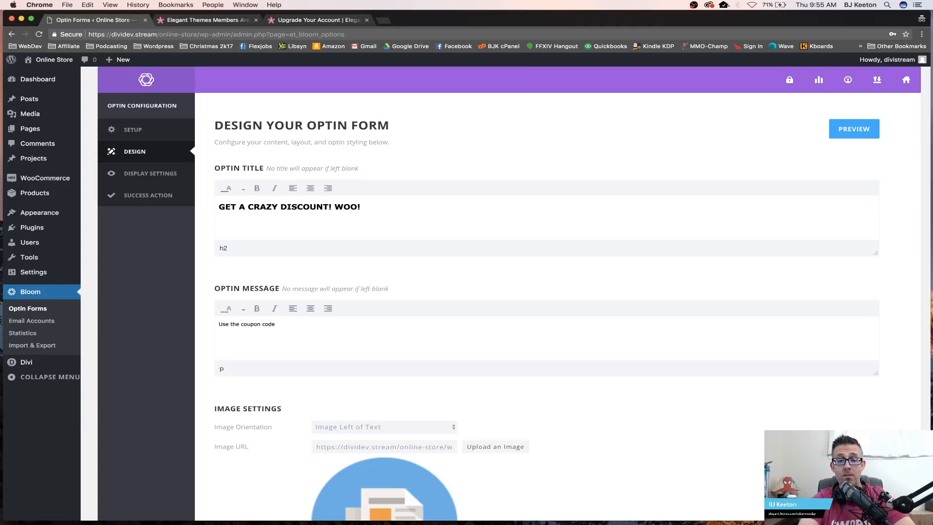
pyautogui.write('UPER DISCOU')
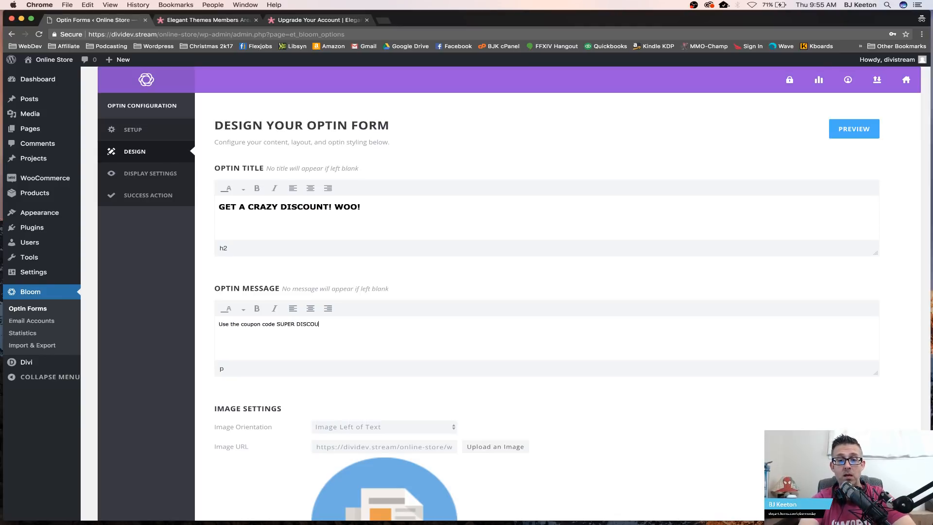
pyautogui.write('NT at checkout and yo')
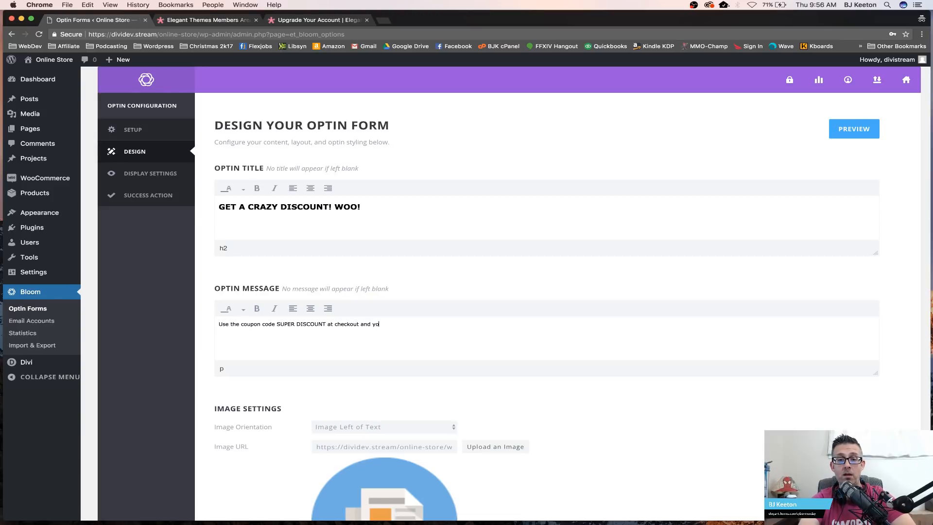
pyautogui.write('u can get basically ')
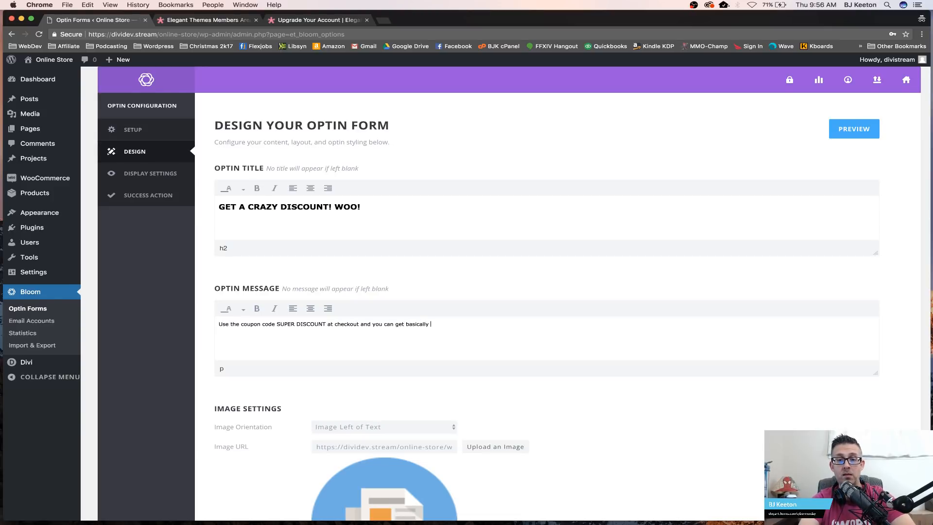
pyautogui.write('buy my entire st')
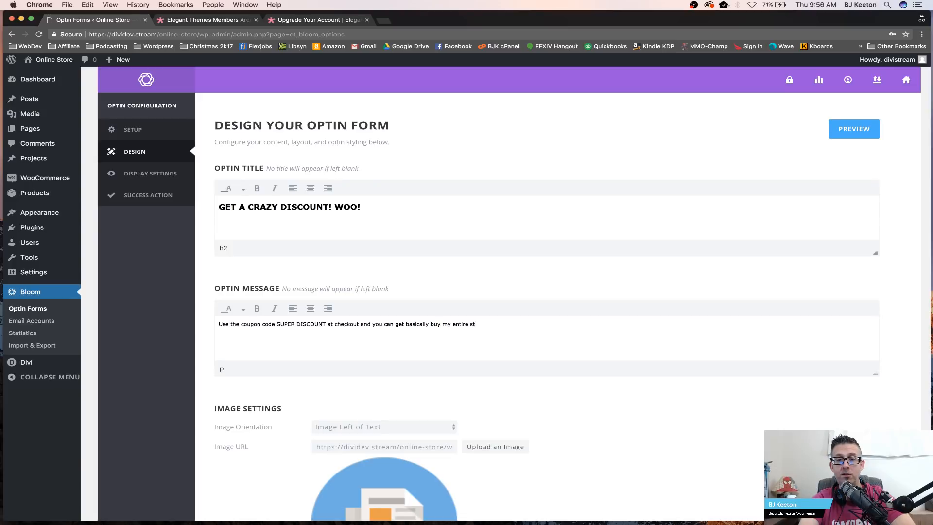
pyautogui.write("ore for pennies! Just don't put me out of business!")
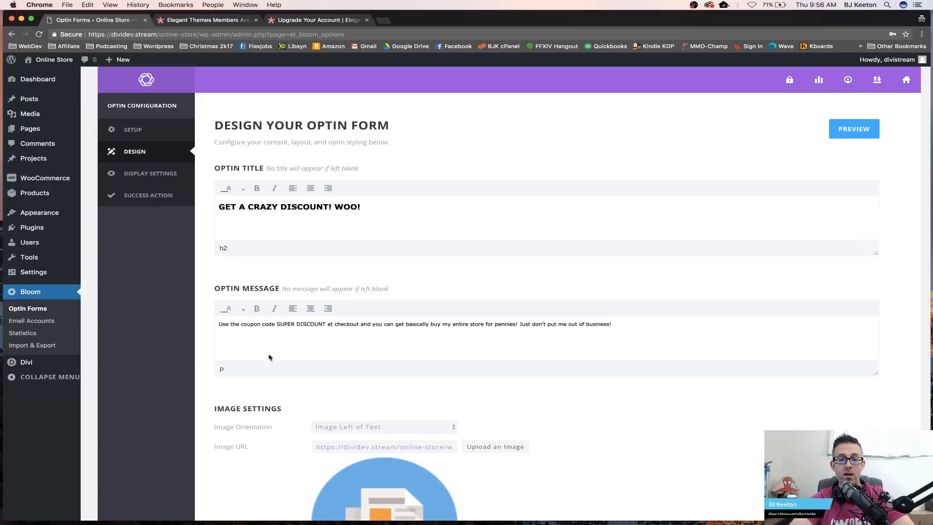
# Step: Preview the optin pop-up and close the preview
pyautogui.scroll(-3, 420, 358)
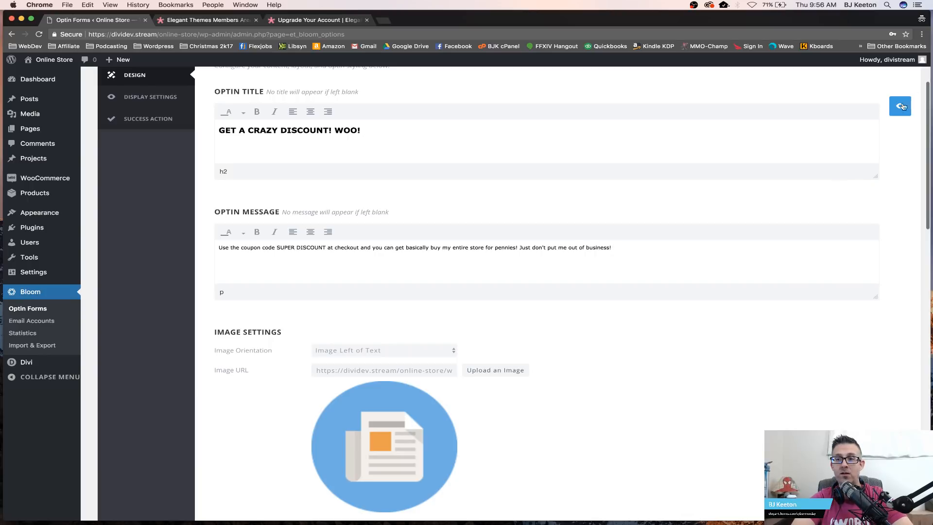
pyautogui.scroll(3, 900, 108)
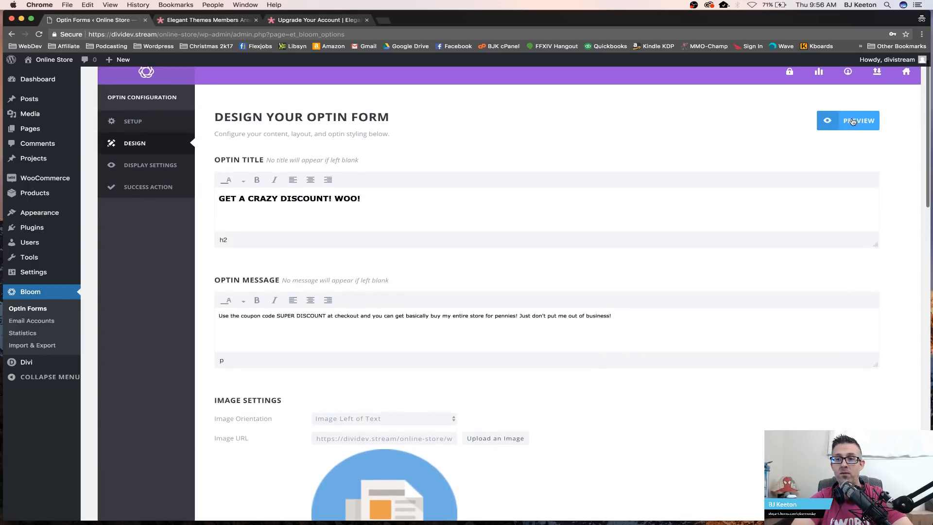
pyautogui.scroll(-4, 833, 130)
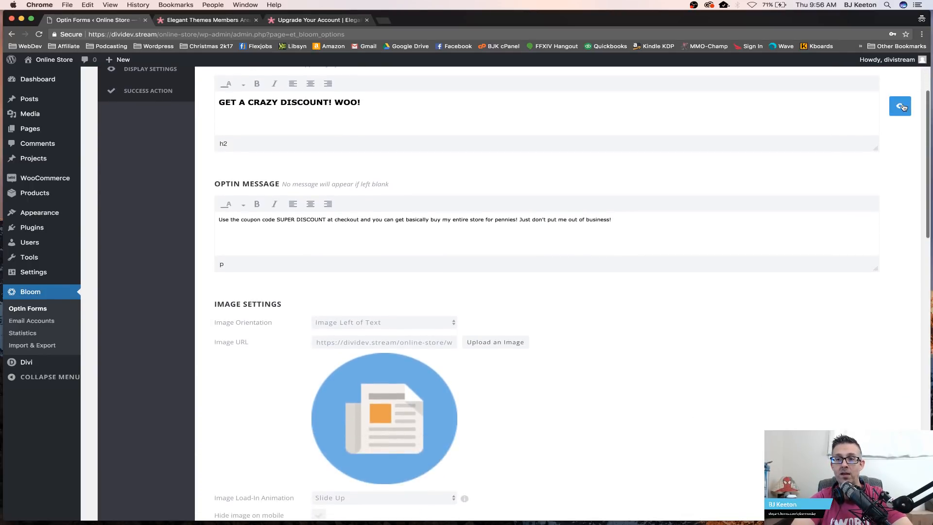
pyautogui.click(900, 106)
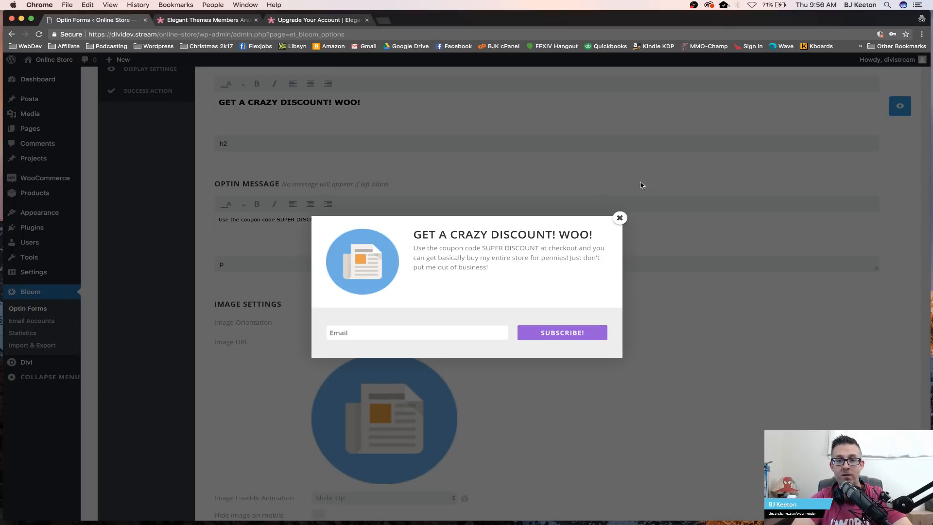
pyautogui.click(620, 218)
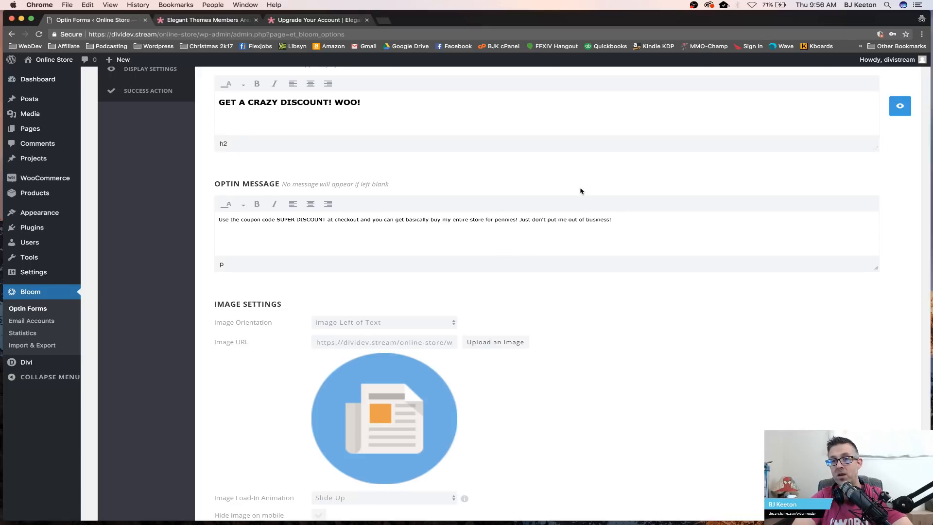
pyautogui.scroll(-5, 585, 153)
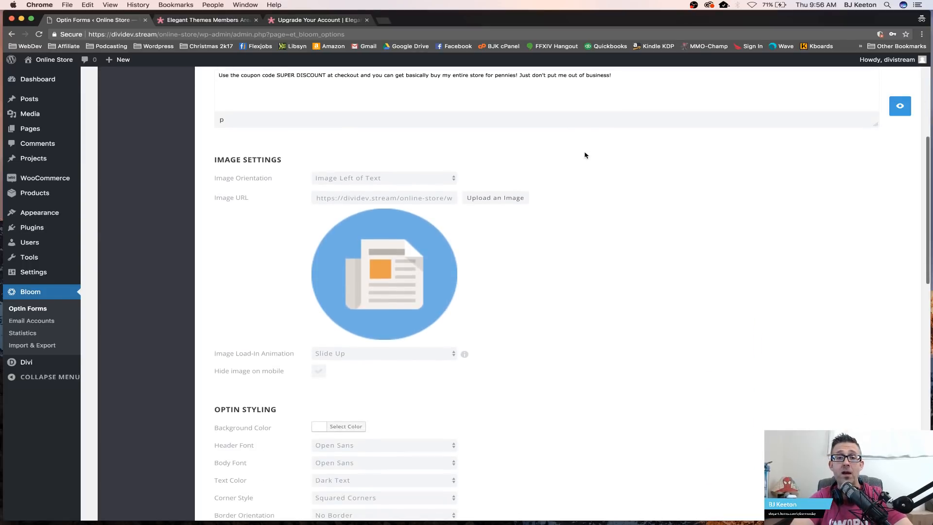
pyautogui.click(443, 180)
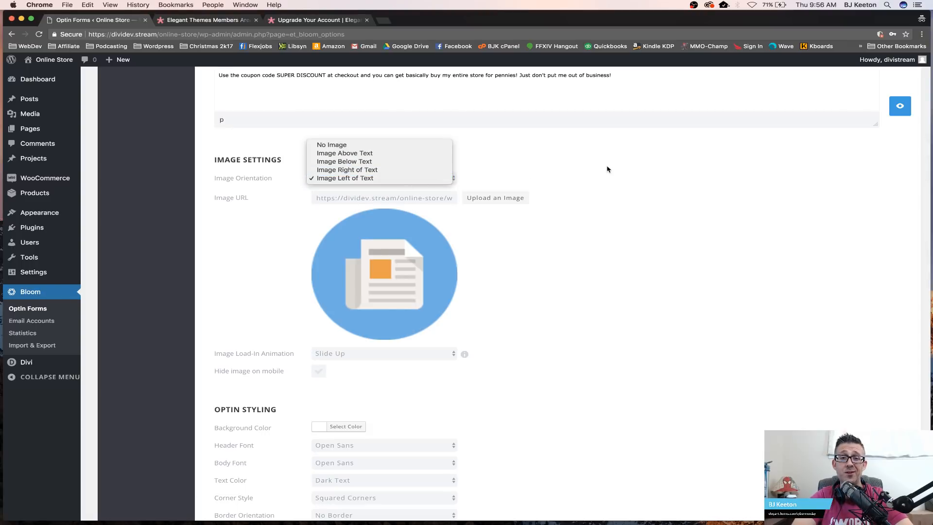
pyautogui.click(557, 165)
pyautogui.click(401, 177)
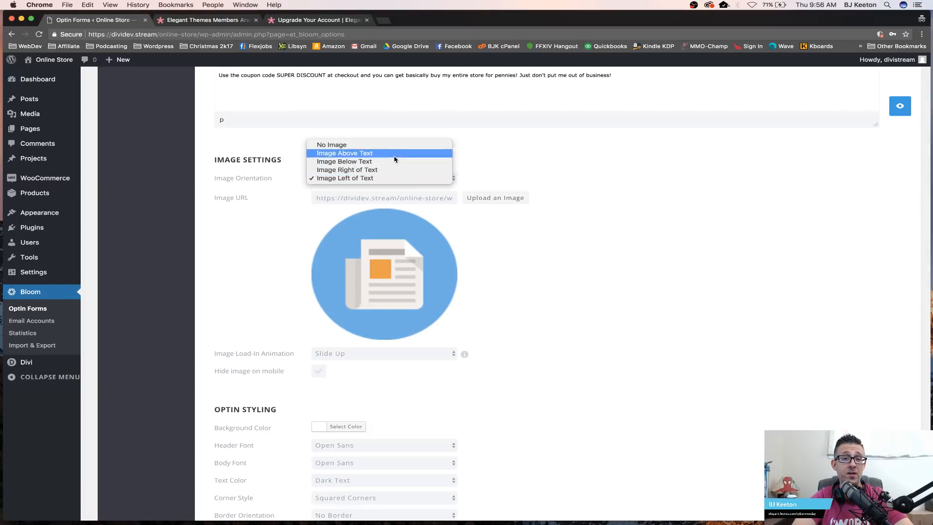
pyautogui.click(627, 210)
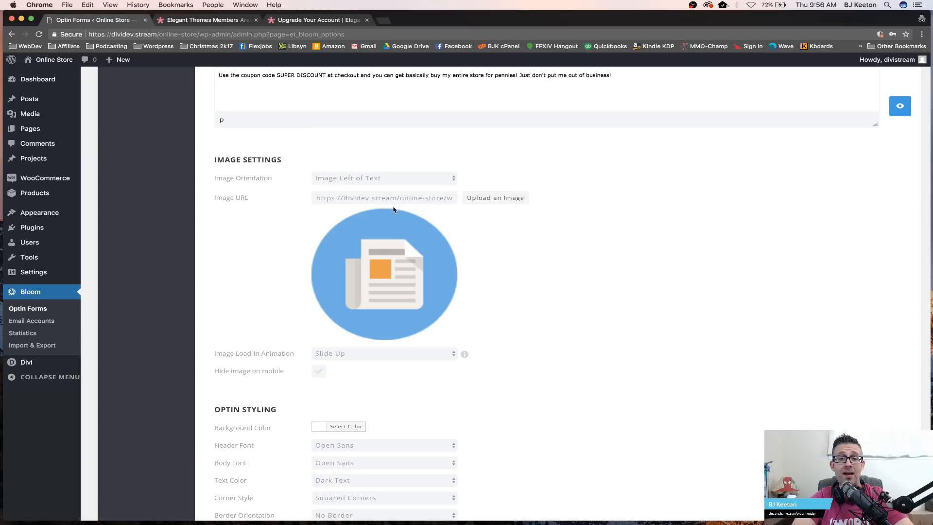
# Step: Replace the optin image with stars.png from the media library
pyautogui.click(505, 205)
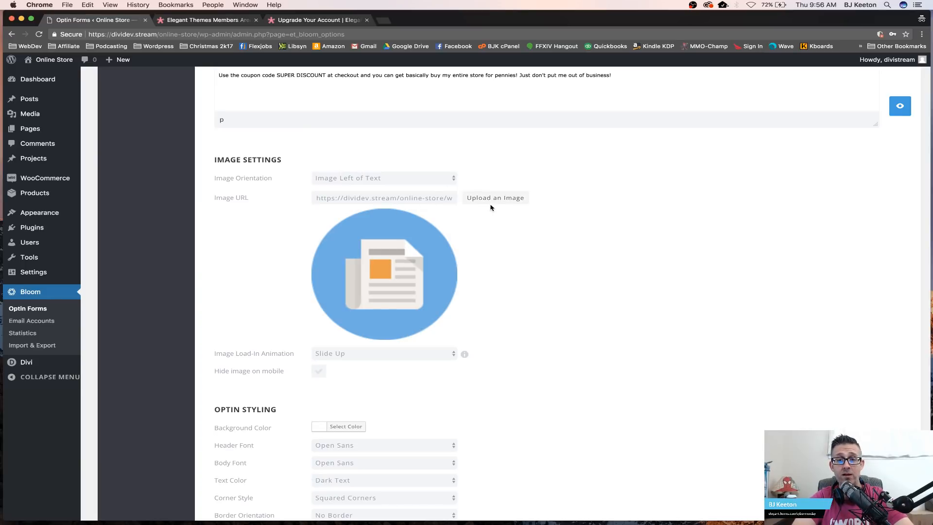
pyautogui.click(489, 202)
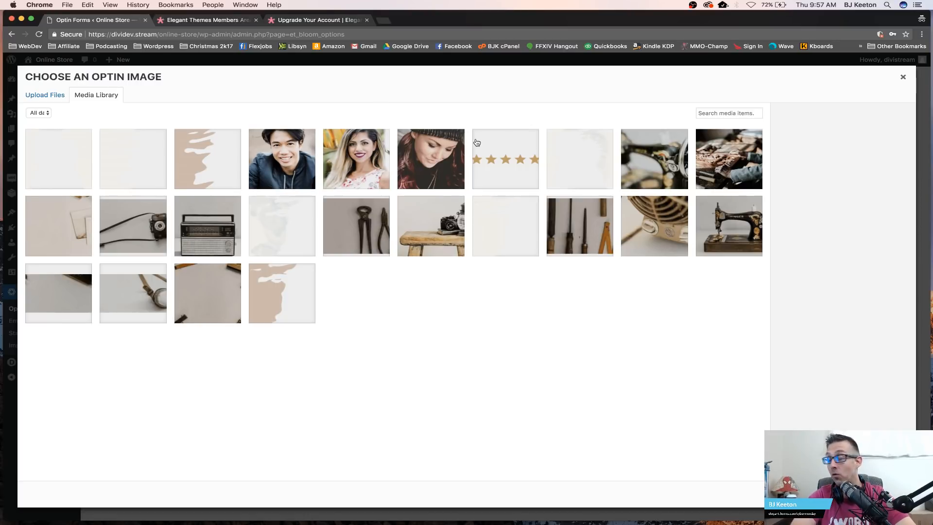
pyautogui.click(494, 152)
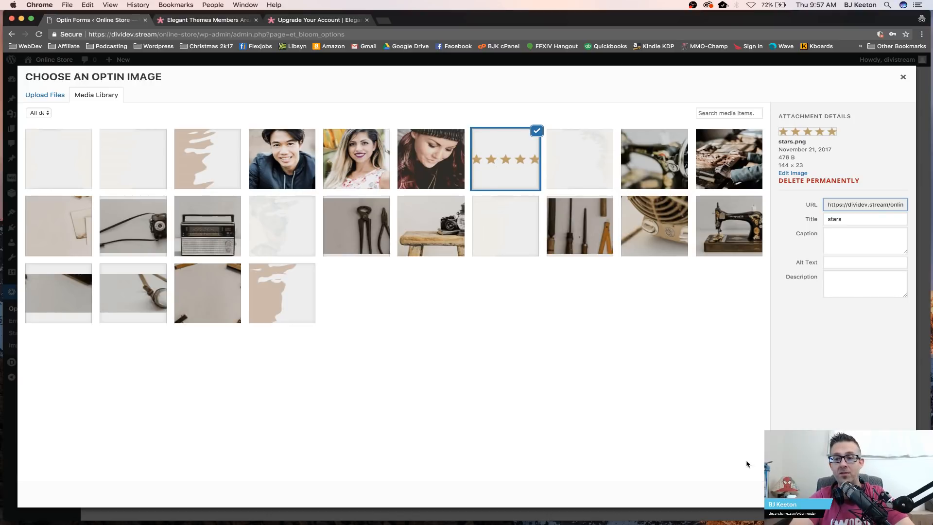
pyautogui.click(873, 494)
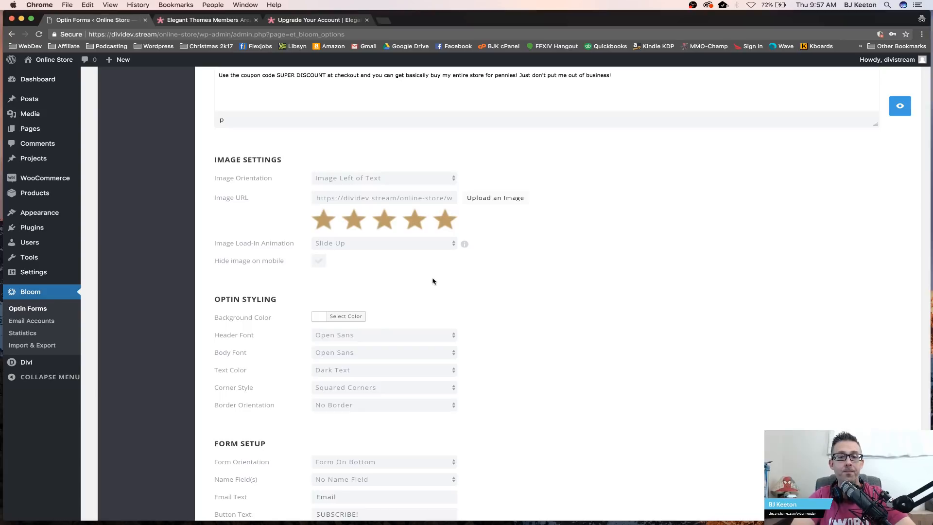
# Step: Set the image load-in animation to Slide Right
pyautogui.click(427, 246)
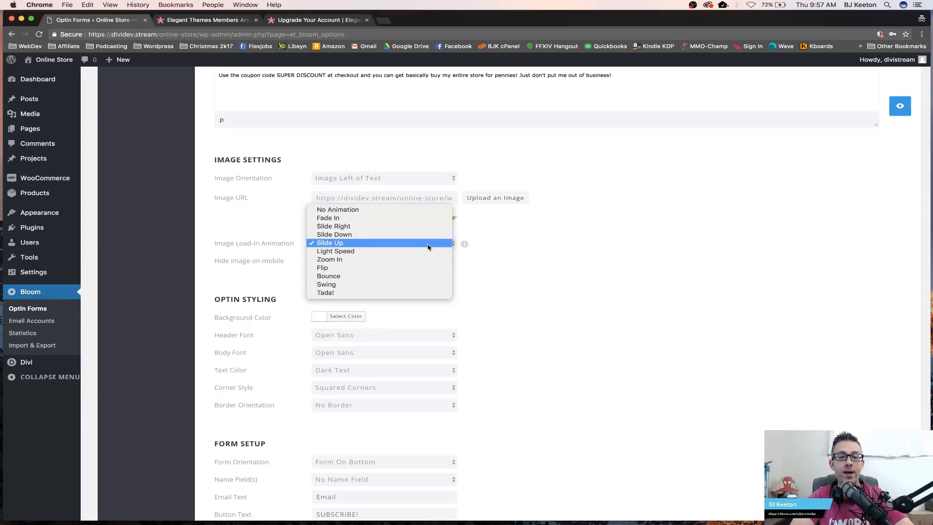
pyautogui.click(424, 210)
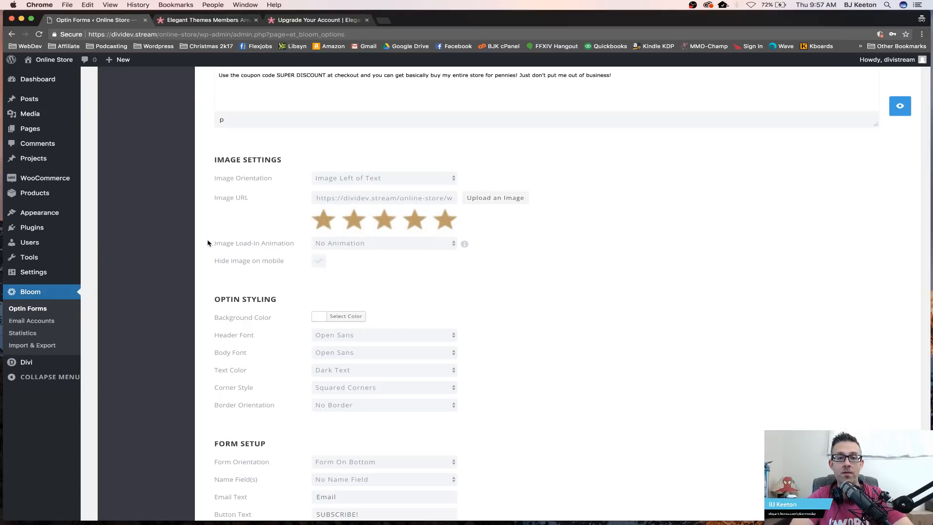
pyautogui.click(334, 241)
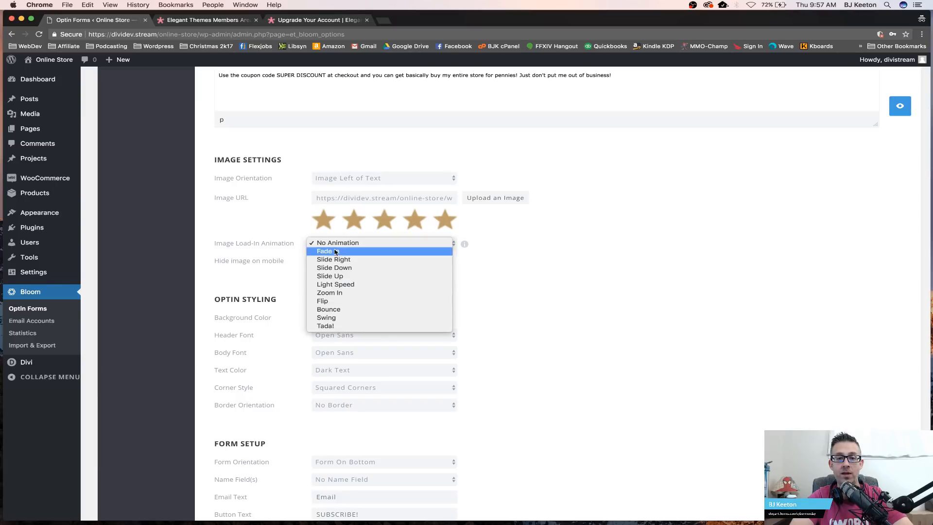
pyautogui.click(326, 259)
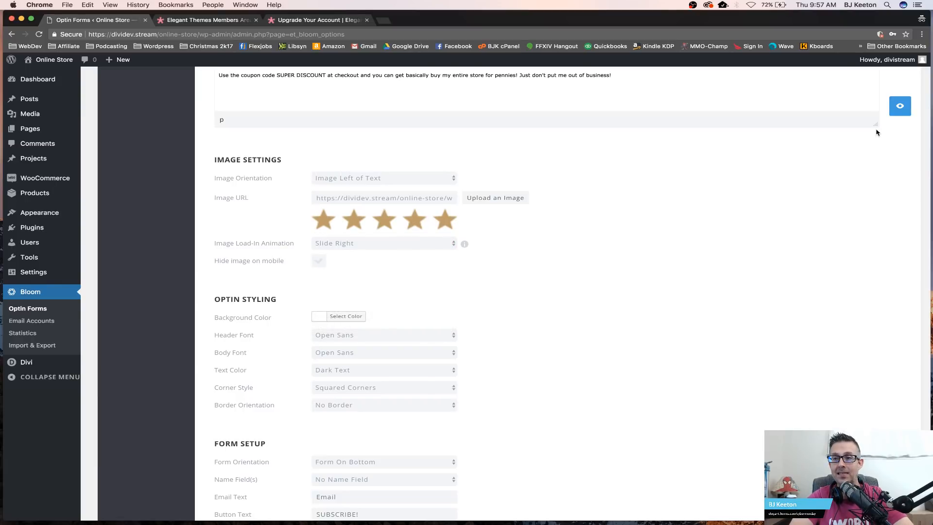
# Step: Preview the optin pop-up with the stars image and close the preview
pyautogui.click(891, 112)
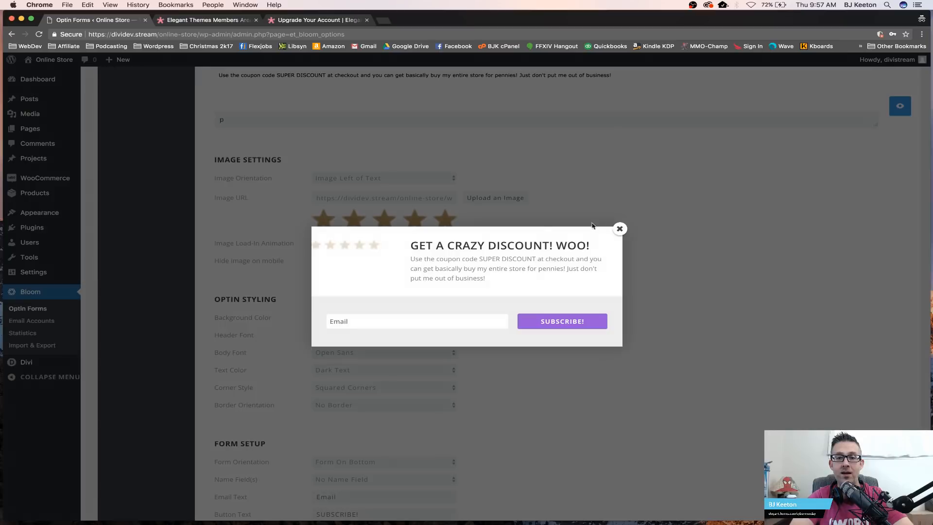
pyautogui.click(619, 229)
pyautogui.click(902, 107)
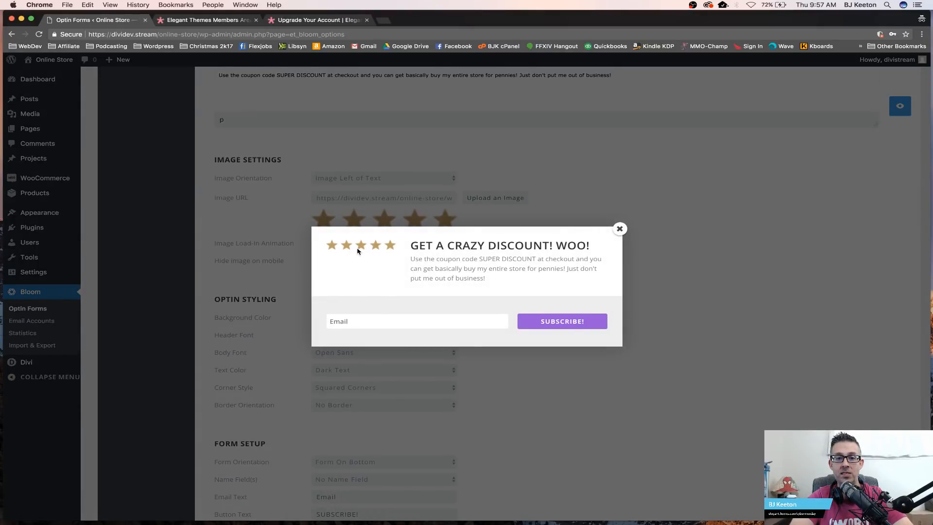
pyautogui.click(620, 228)
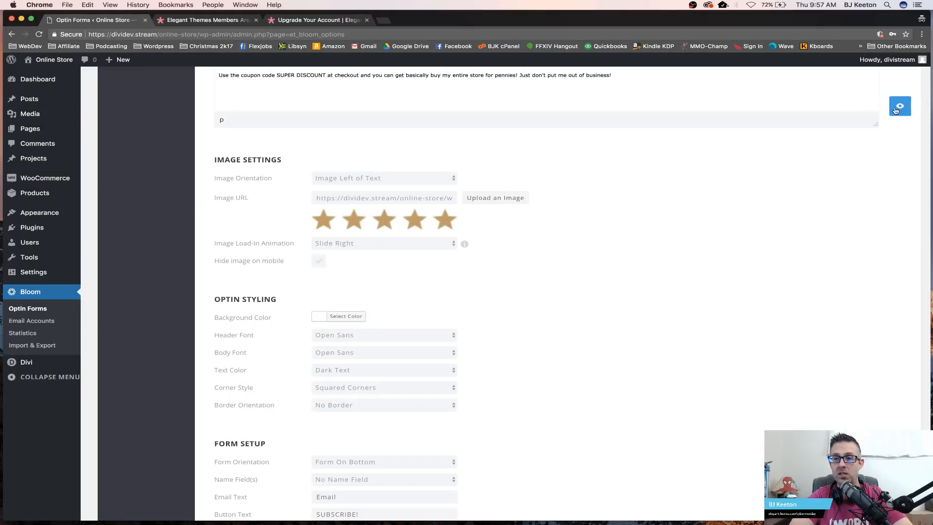
# Step: Set the image load-in animation to No Animation
pyautogui.click(428, 244)
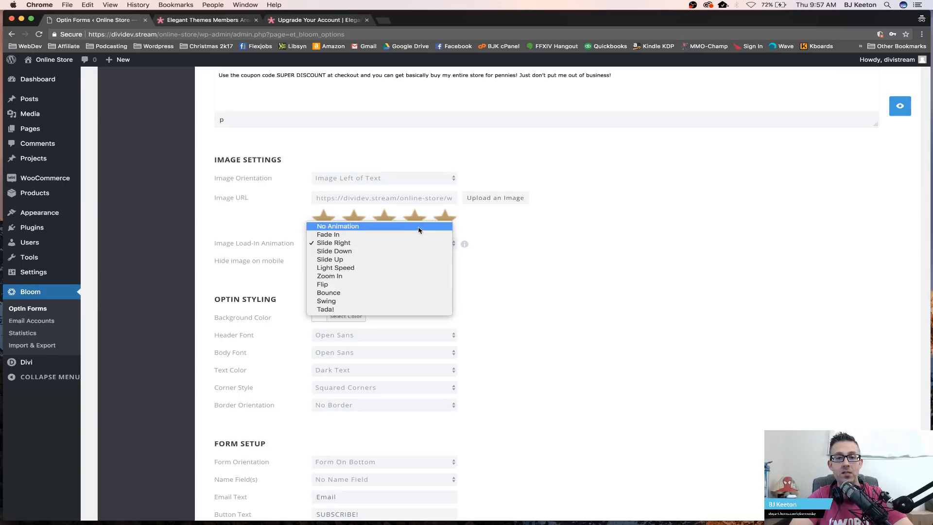
pyautogui.click(419, 228)
pyautogui.click(317, 262)
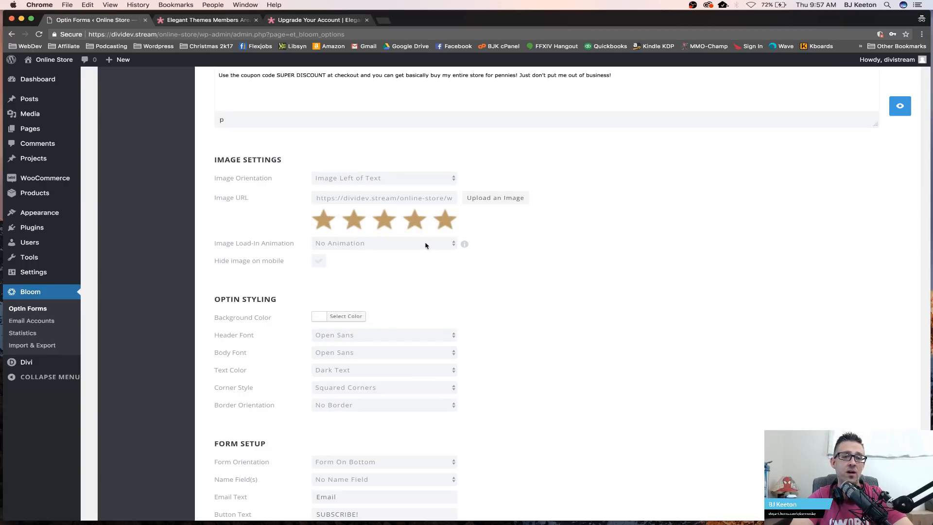
# Step: Open the color picker for the optin background color and select its hex value
pyautogui.scroll(-3, 555, 259)
pyautogui.scroll(-1, 556, 259)
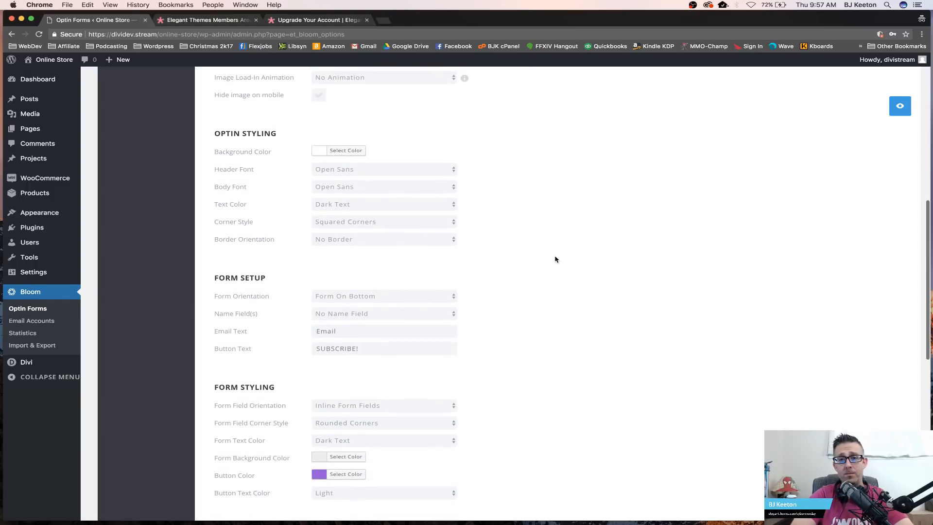
pyautogui.click(343, 150)
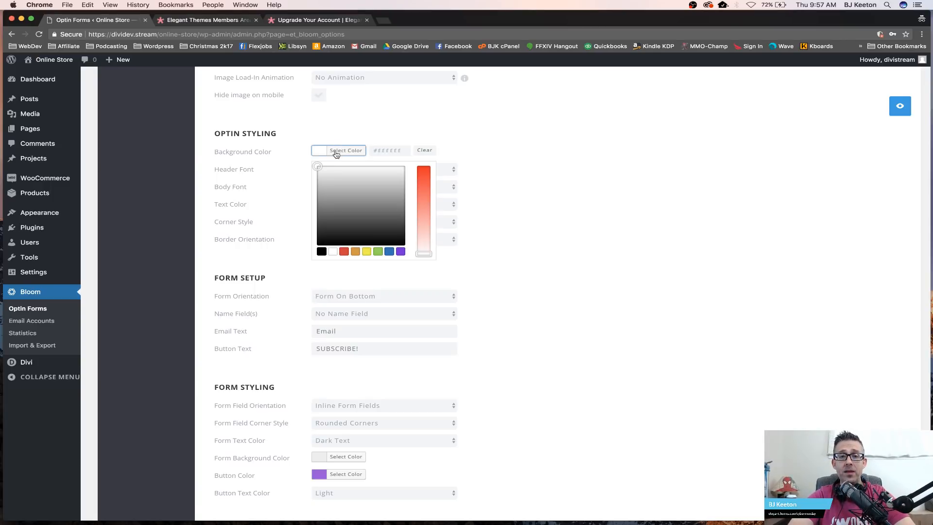
pyautogui.doubleClick(386, 150)
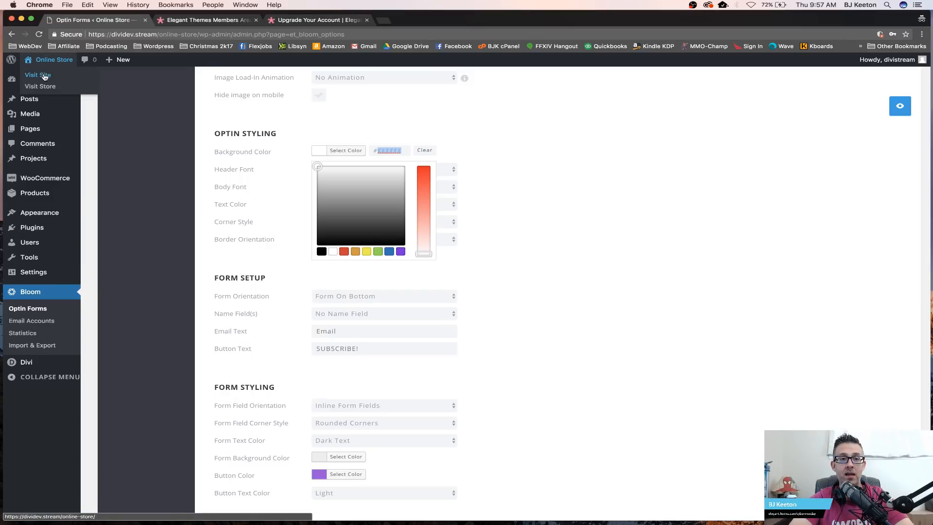
# Step: Open the store front end in a new tab and examine the Landing page's colors and sections
pyautogui.rightClick(44, 77)
pyautogui.click(89, 77)
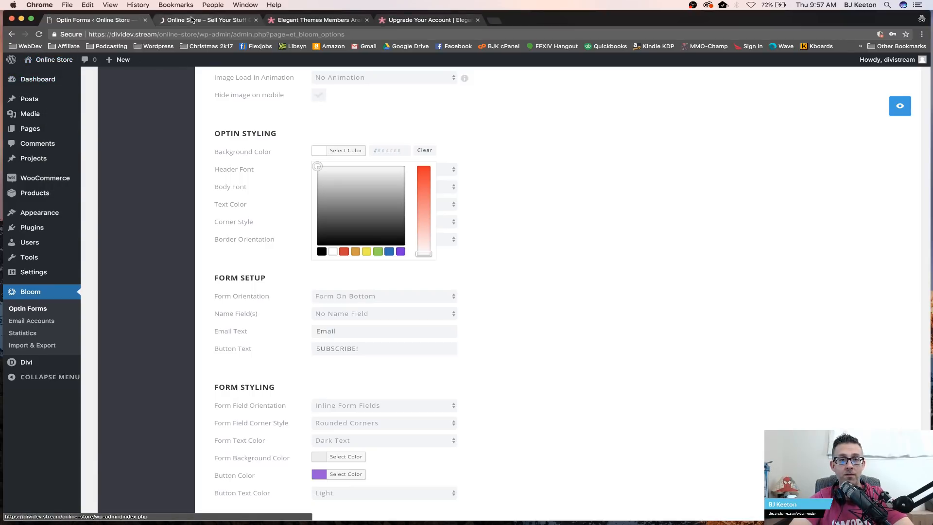
pyautogui.click(206, 20)
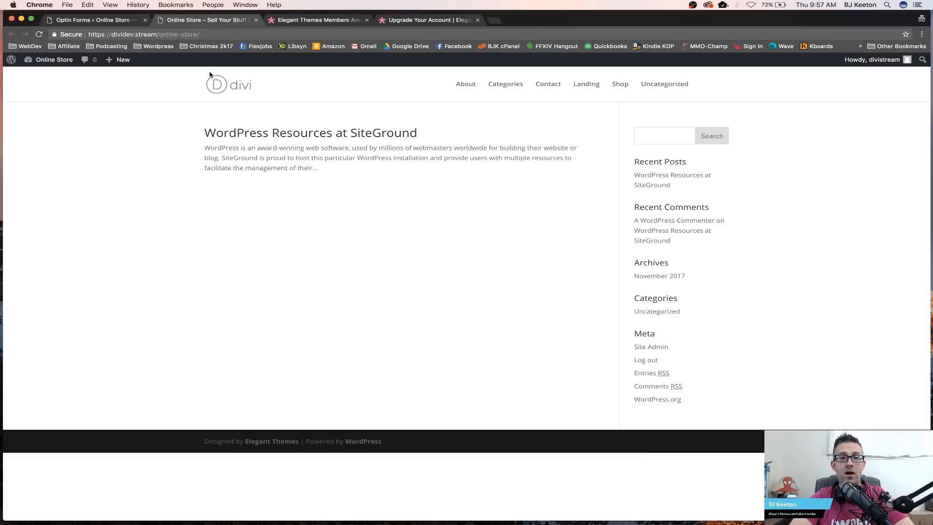
pyautogui.click(594, 86)
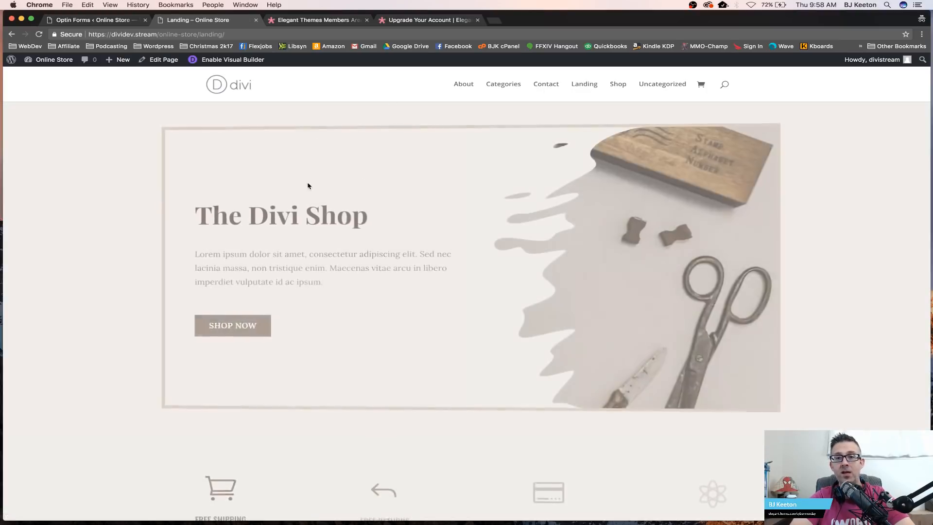
pyautogui.scroll(-10, 310, 254)
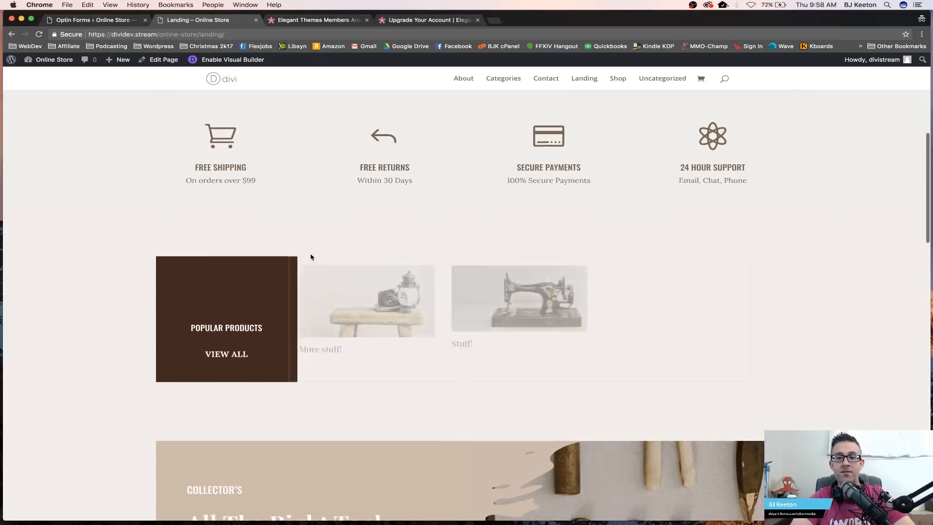
pyautogui.scroll(-10, 311, 257)
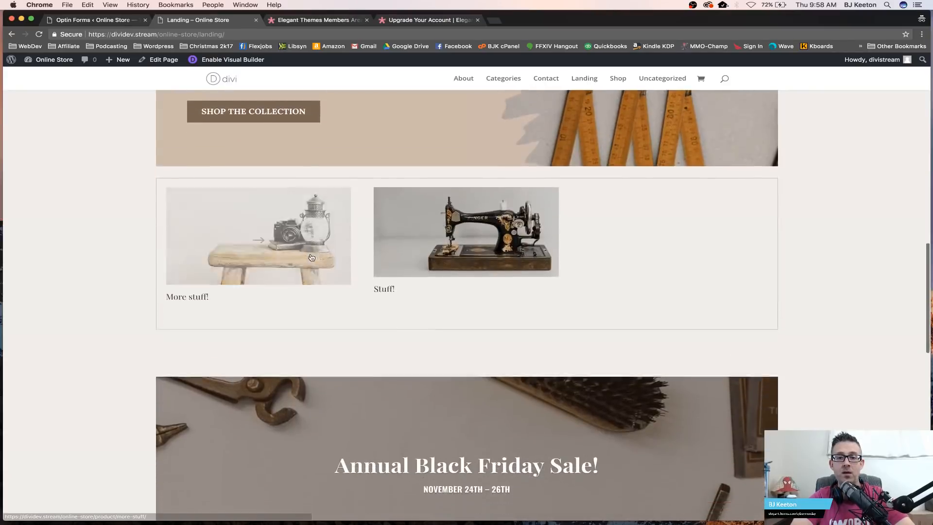
pyautogui.scroll(-5, 311, 257)
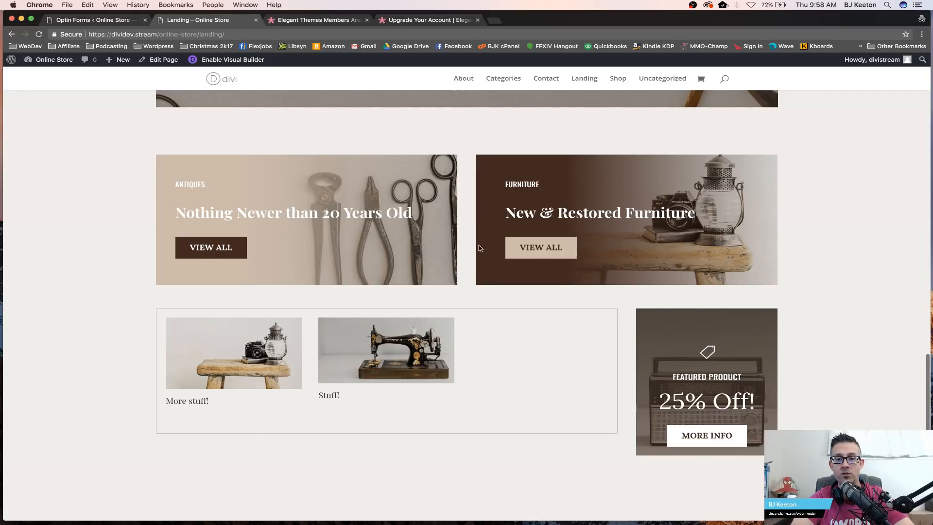
pyautogui.scroll(-4, 68, 468)
pyautogui.scroll(14, 68, 467)
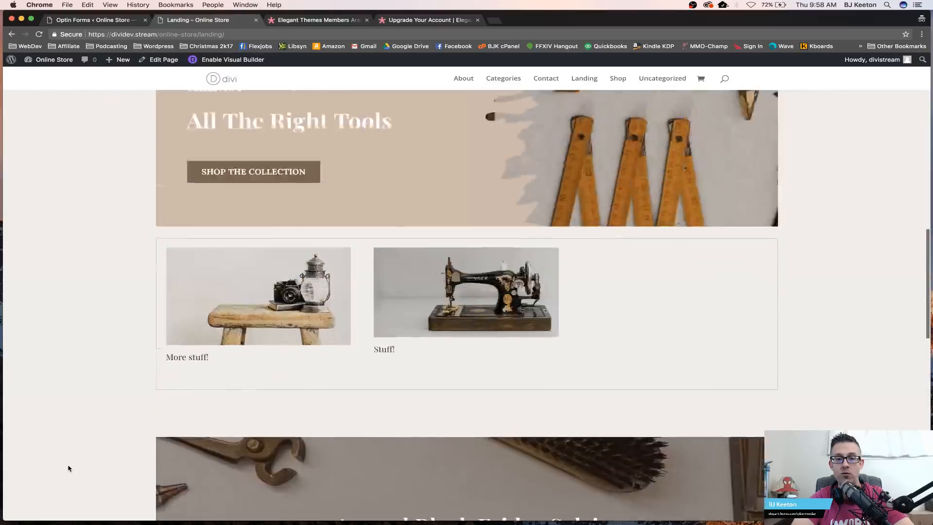
pyautogui.scroll(-12, 68, 468)
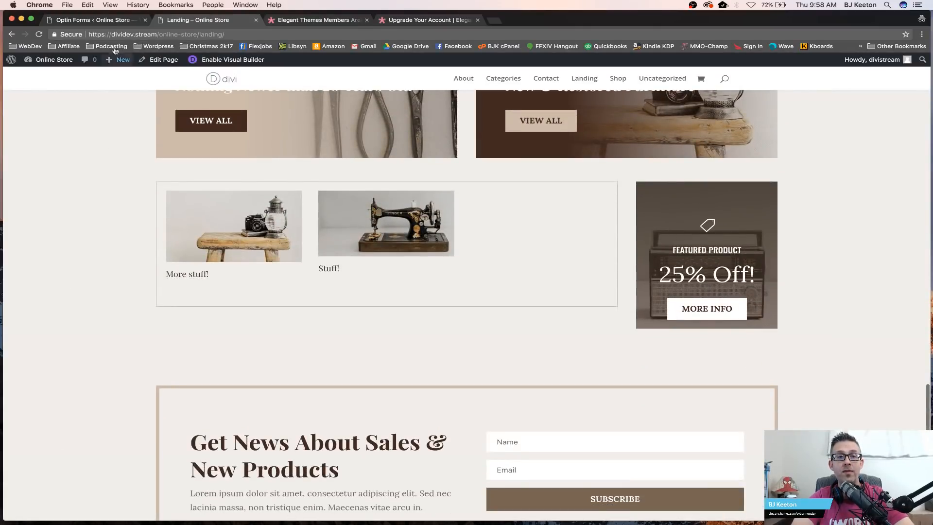
# Step: Set the optin background color to #422a20 and preview the pop-up, then close the preview
pyautogui.click(108, 19)
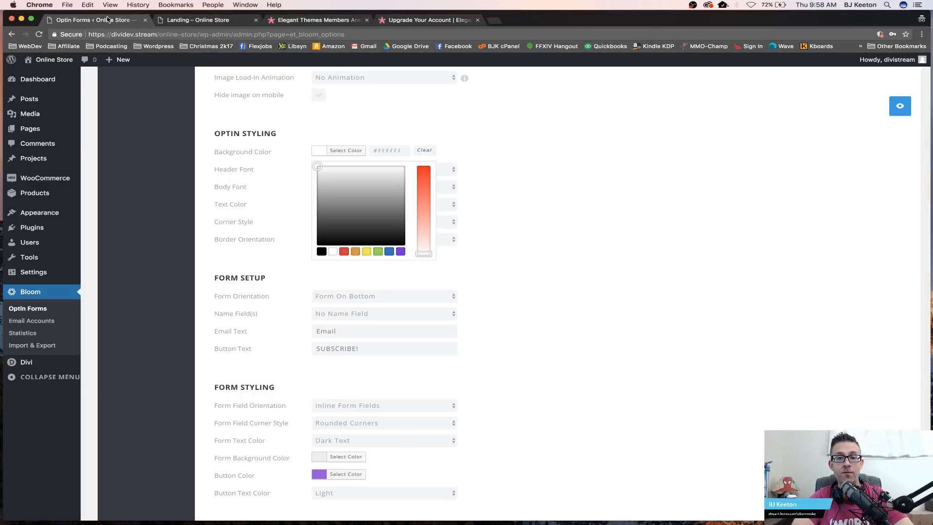
pyautogui.doubleClick(393, 151)
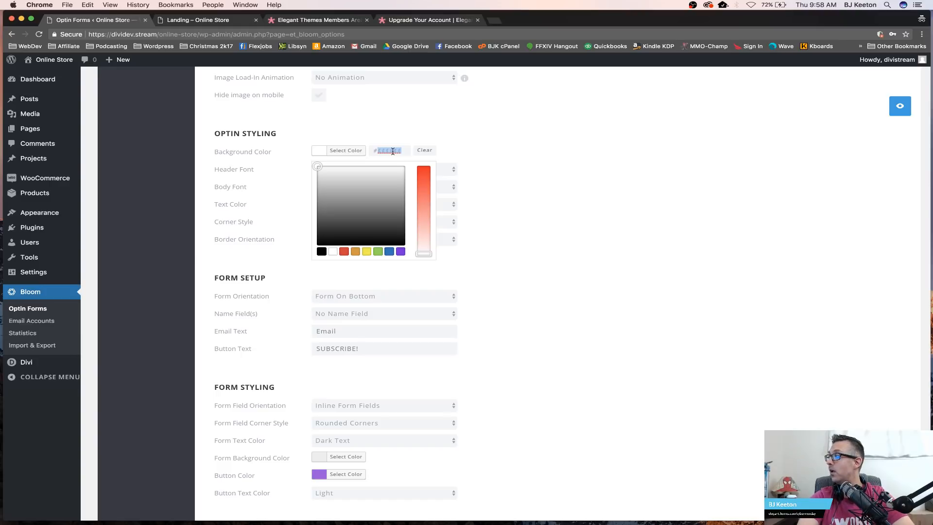
pyautogui.write('422')
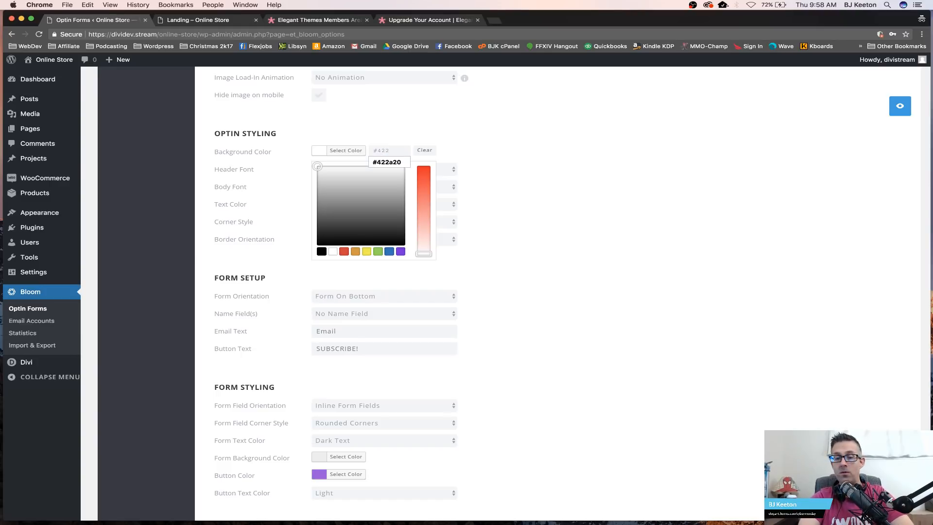
pyautogui.write('a20')
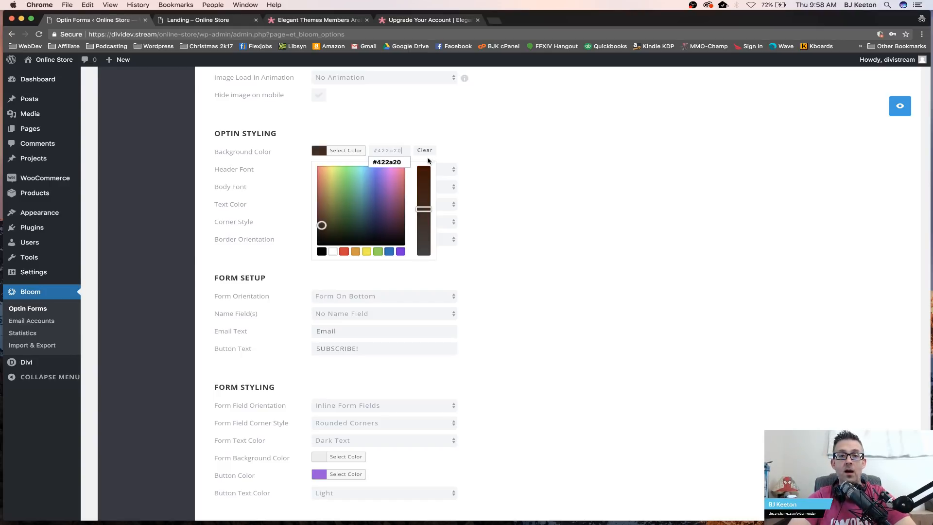
pyautogui.click(546, 176)
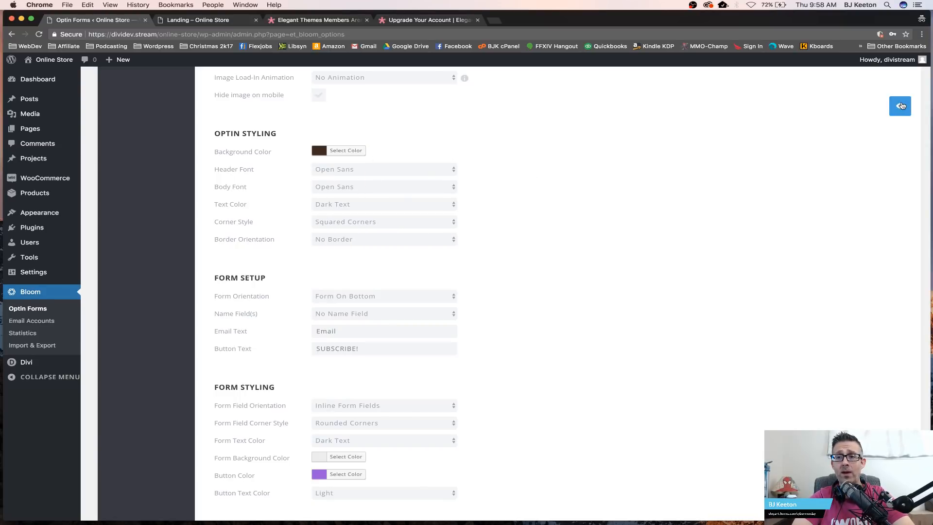
pyautogui.click(901, 106)
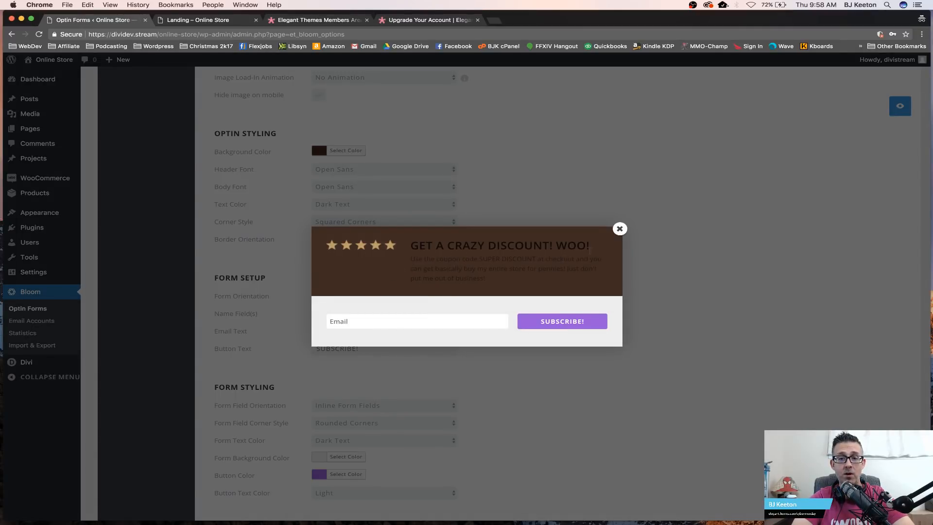
pyautogui.click(620, 231)
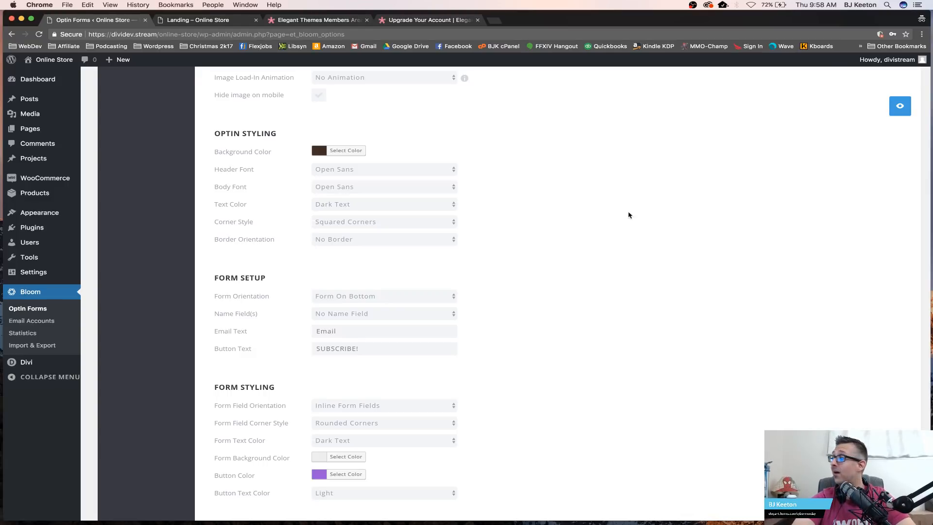
pyautogui.click(445, 171)
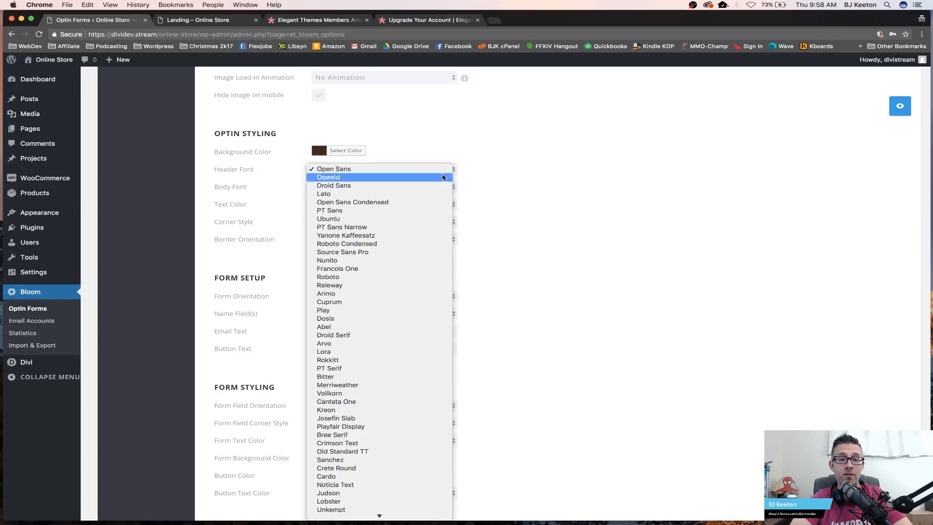
pyautogui.scroll(-5, 395, 365)
pyautogui.scroll(-3, 394, 365)
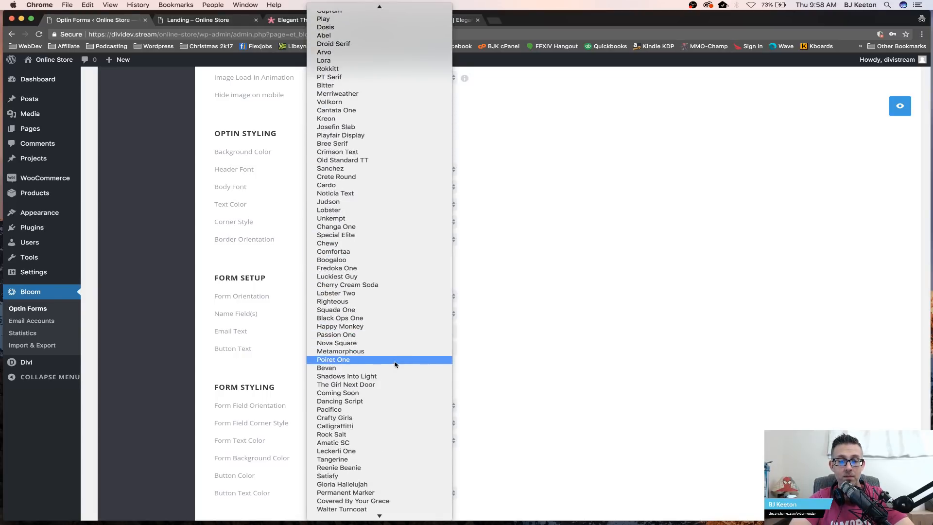
pyautogui.scroll(3, 375, 426)
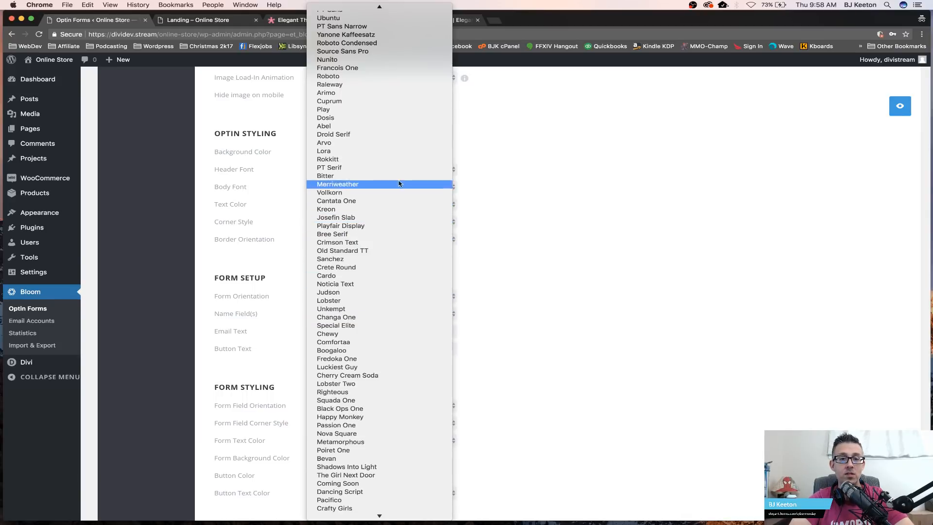
pyautogui.click(544, 180)
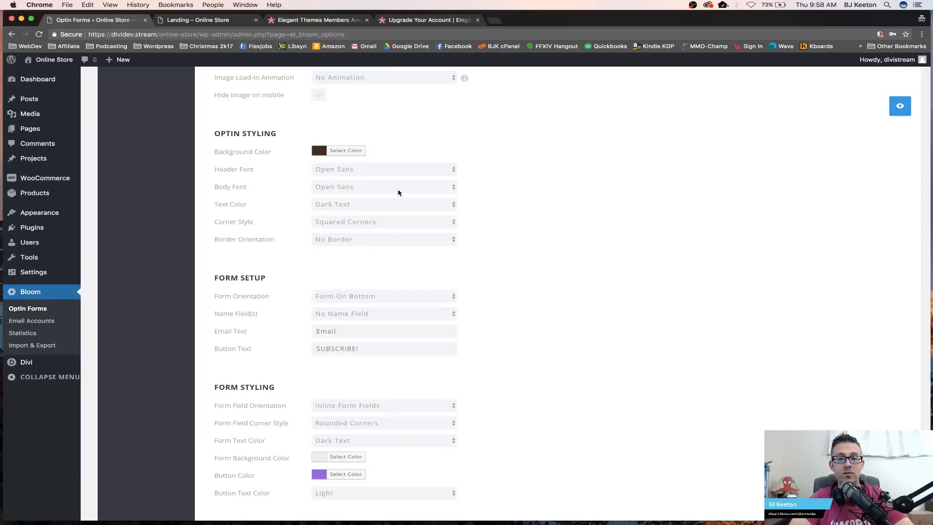
# Step: Set the optin text color to Light Text and preview the pop-up against the Landing page styling
pyautogui.click(332, 204)
pyautogui.click(332, 196)
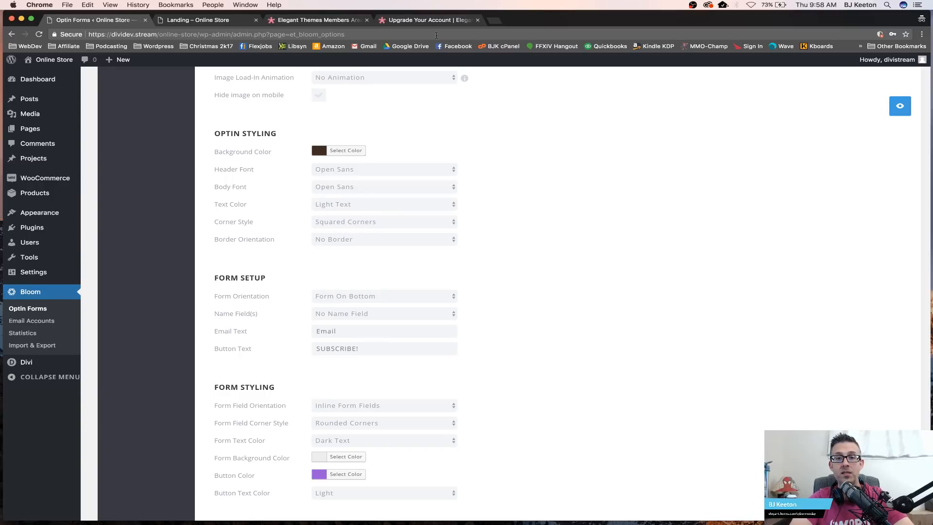
pyautogui.click(204, 20)
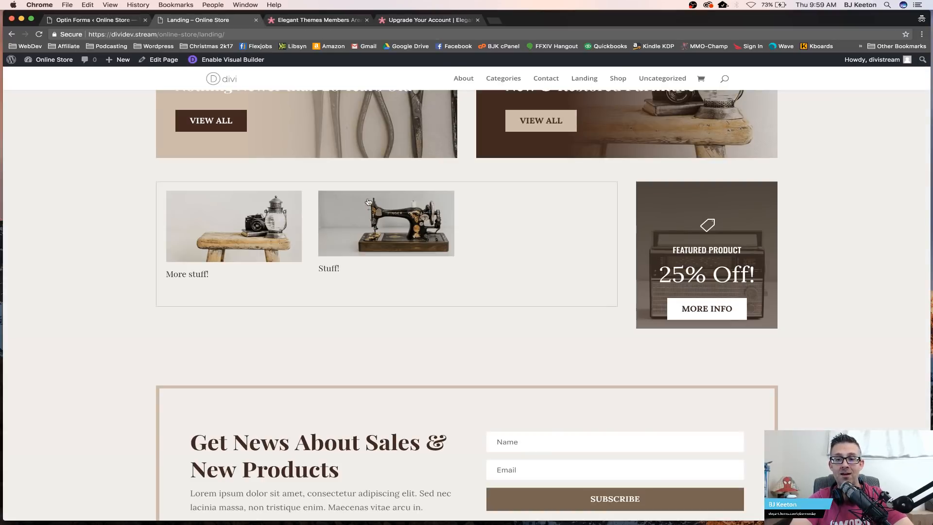
pyautogui.scroll(4, 169, 382)
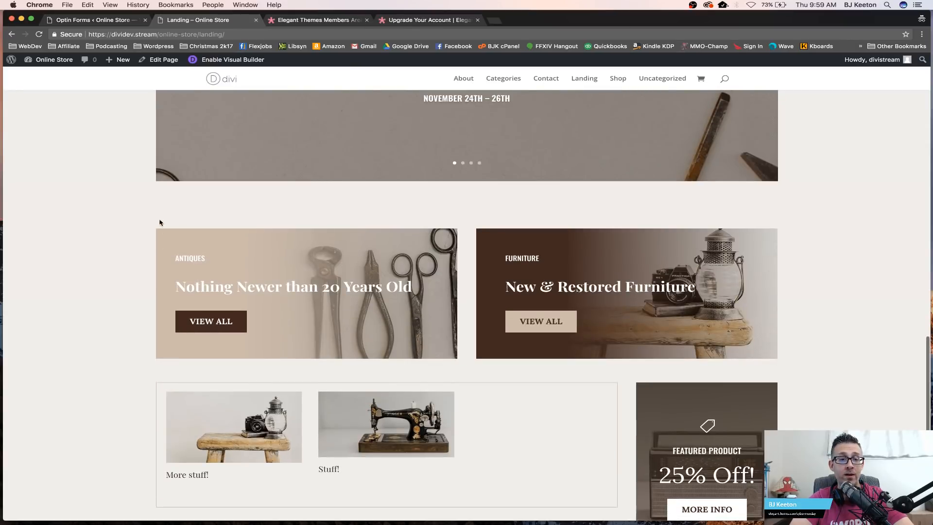
pyautogui.scroll(4, 242, 230)
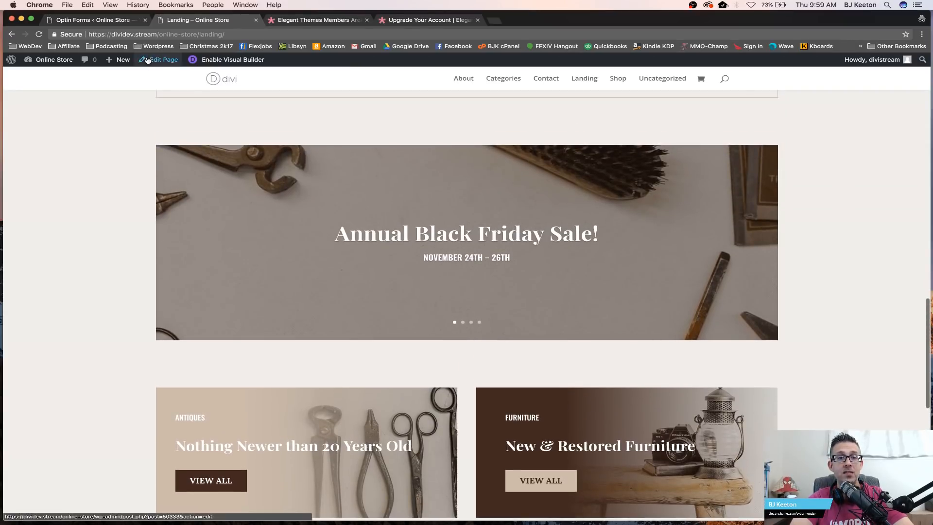
pyautogui.click(92, 20)
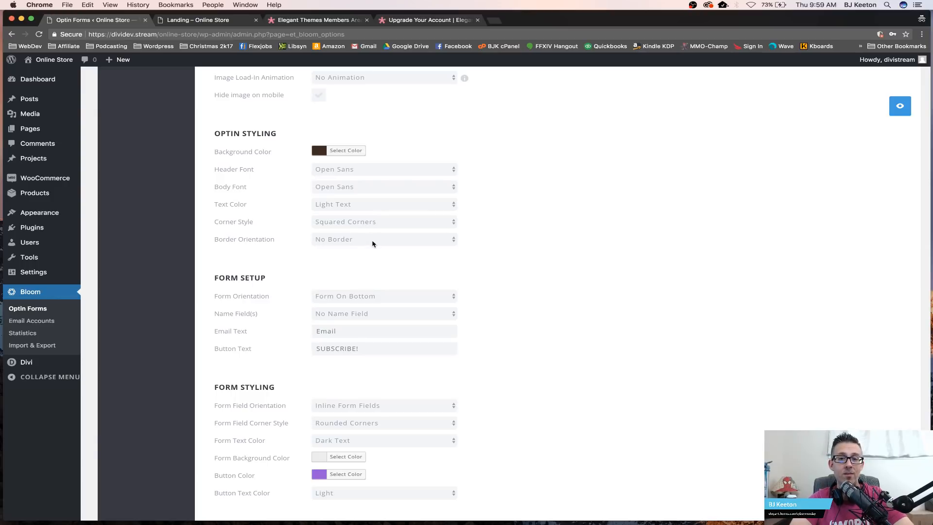
pyautogui.click(900, 106)
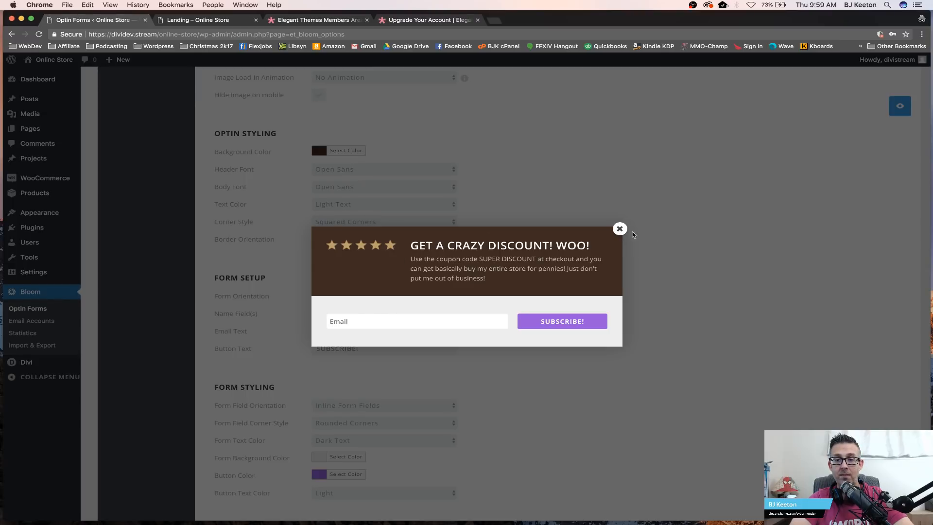
pyautogui.click(619, 228)
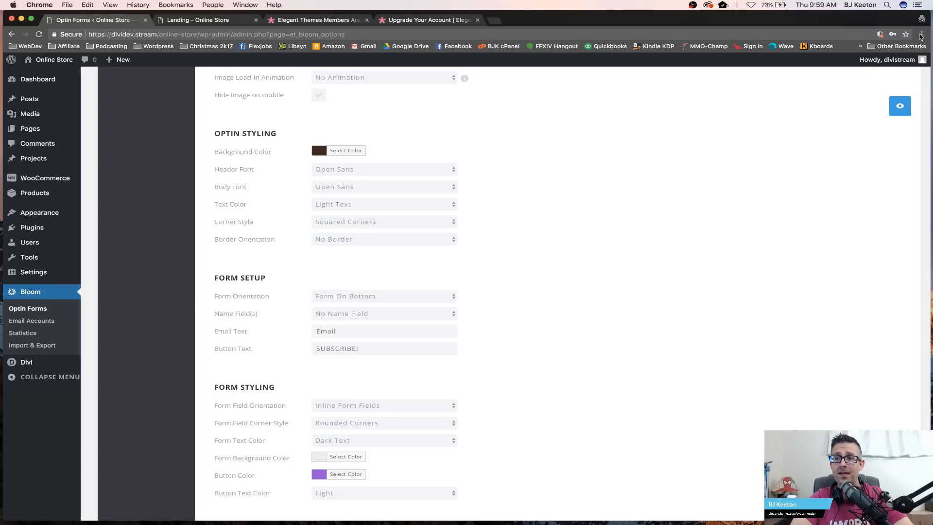
# Step: Open the Landing page URL in a new incognito window and scroll through it
pyautogui.click(221, 21)
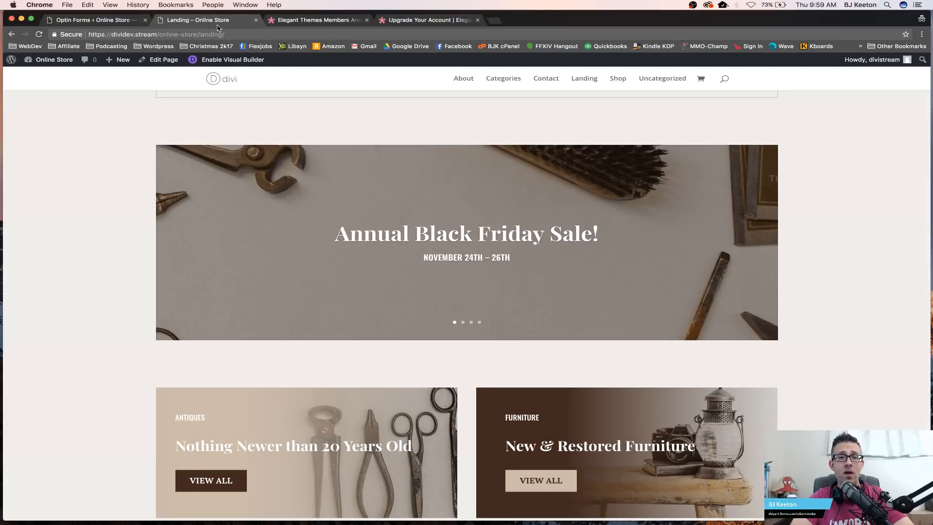
pyautogui.click(210, 35)
pyautogui.press('super+c')
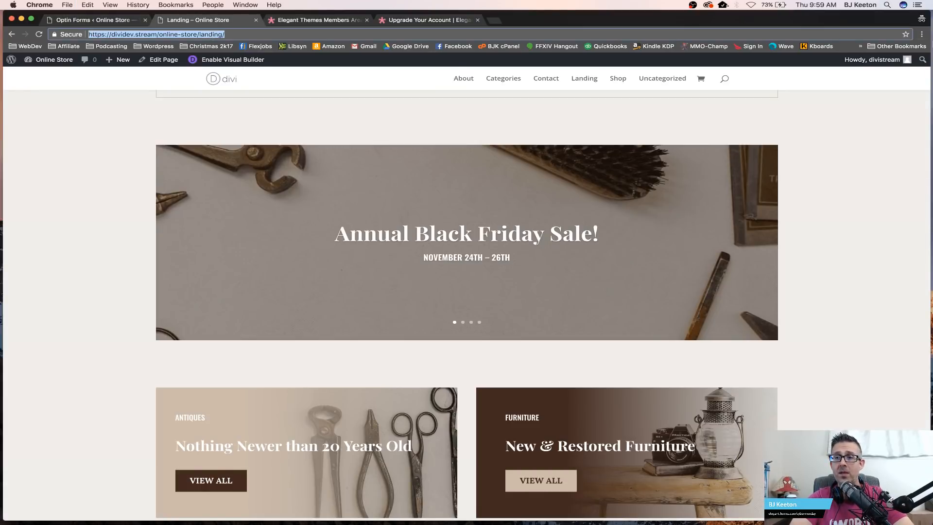
pyautogui.click(922, 34)
pyautogui.click(887, 62)
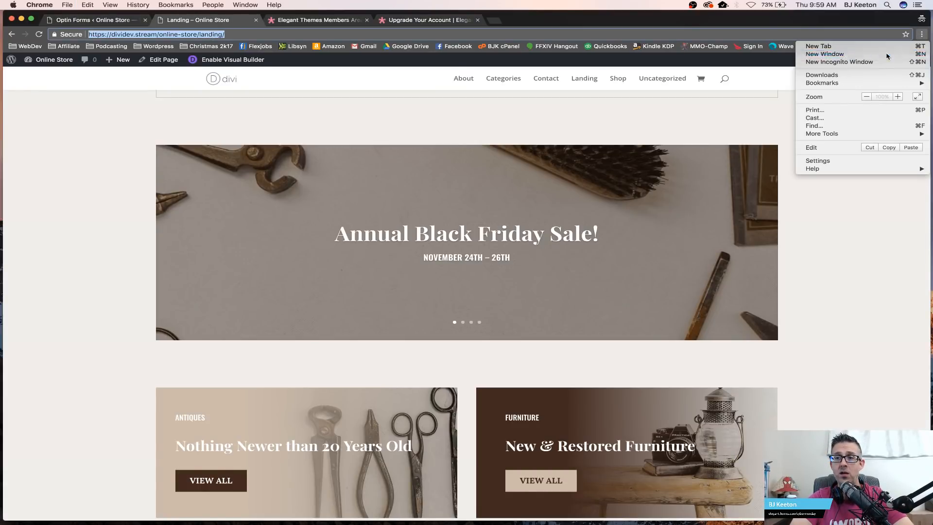
pyautogui.press('super+v')
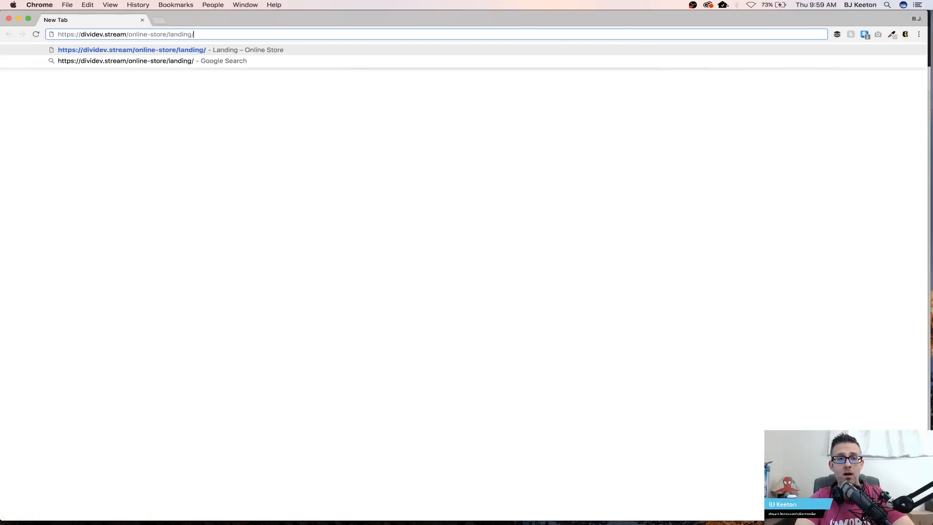
pyautogui.press('Return')
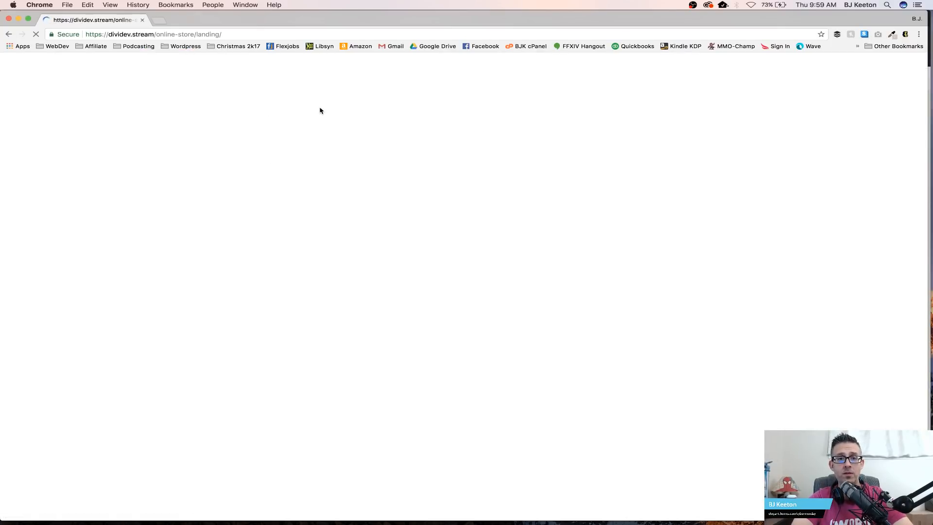
pyautogui.scroll(-20, 453, 219)
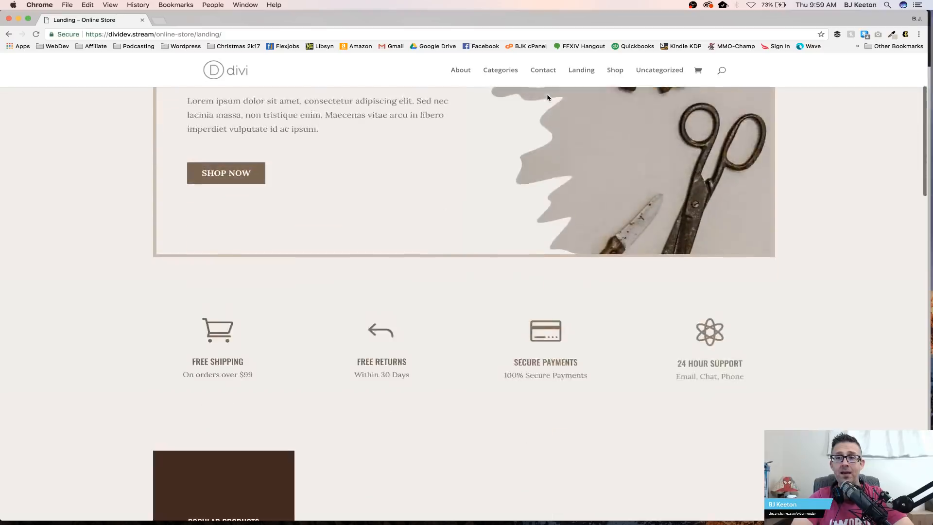
# Step: Sample the Furniture banner's dark brown background color with the page color picker extension
pyautogui.scroll(6, 548, 99)
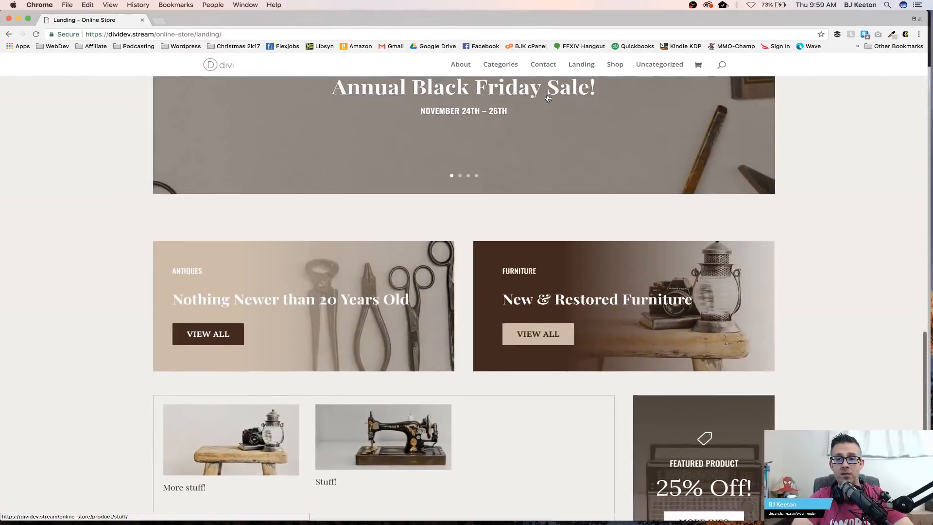
pyautogui.scroll(-1, 548, 99)
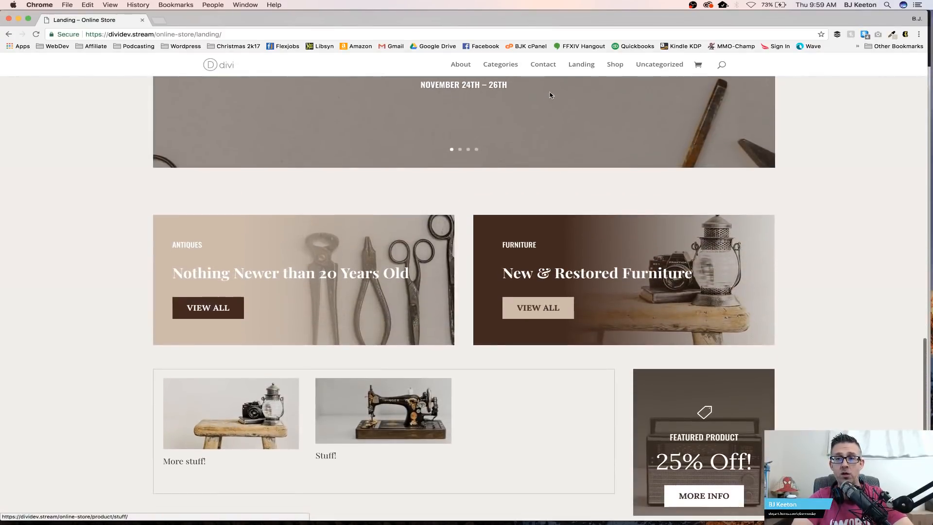
pyautogui.click(892, 36)
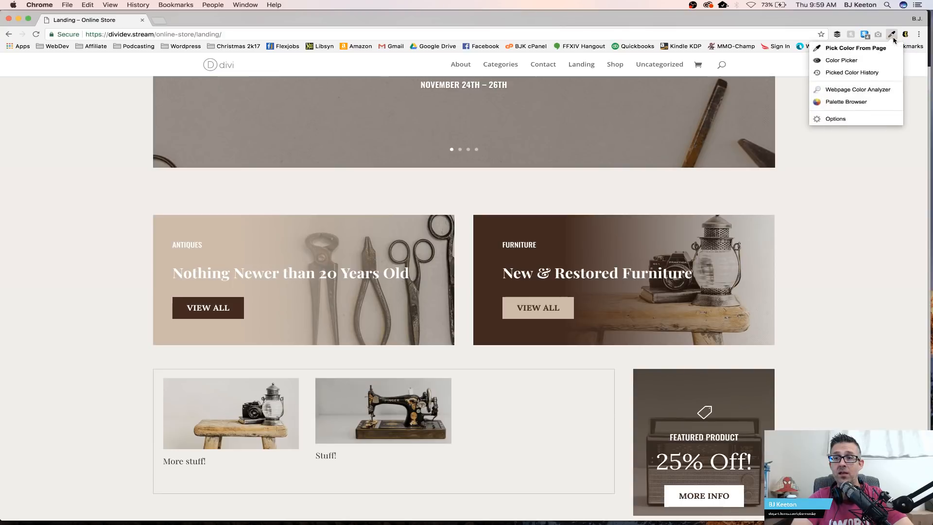
pyautogui.click(882, 49)
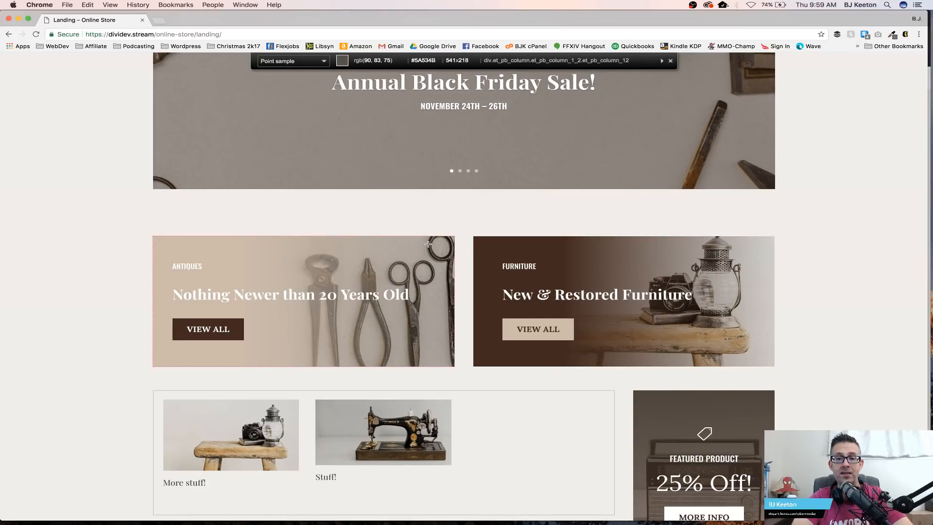
pyautogui.click(480, 266)
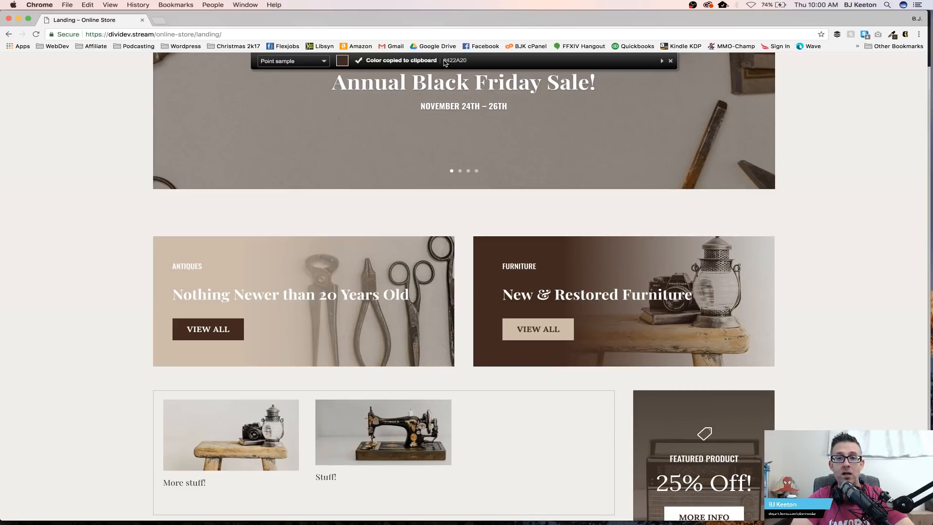
# Step: Return to the main browser window and its Bloom Optin Forms tab
pyautogui.scroll(-1, 443, 68)
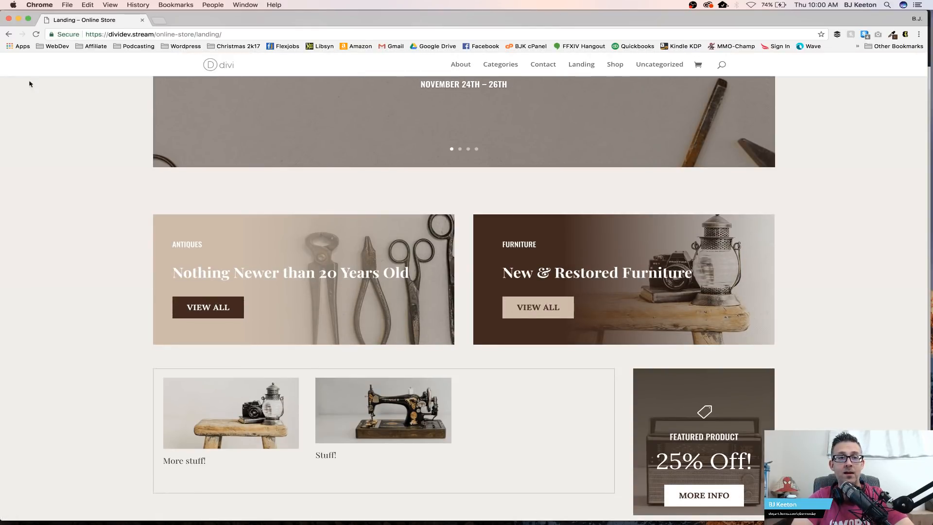
pyautogui.hotkey('ctrl', 'Up')
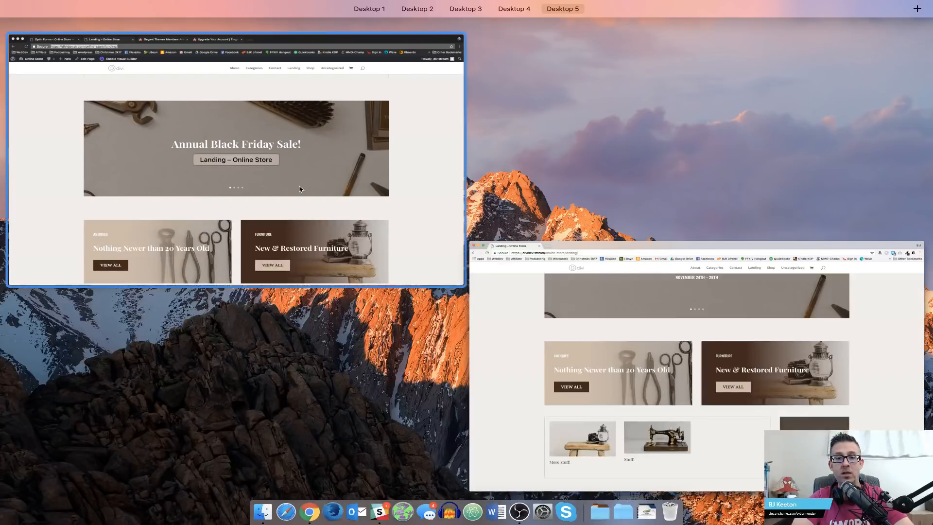
pyautogui.click(322, 187)
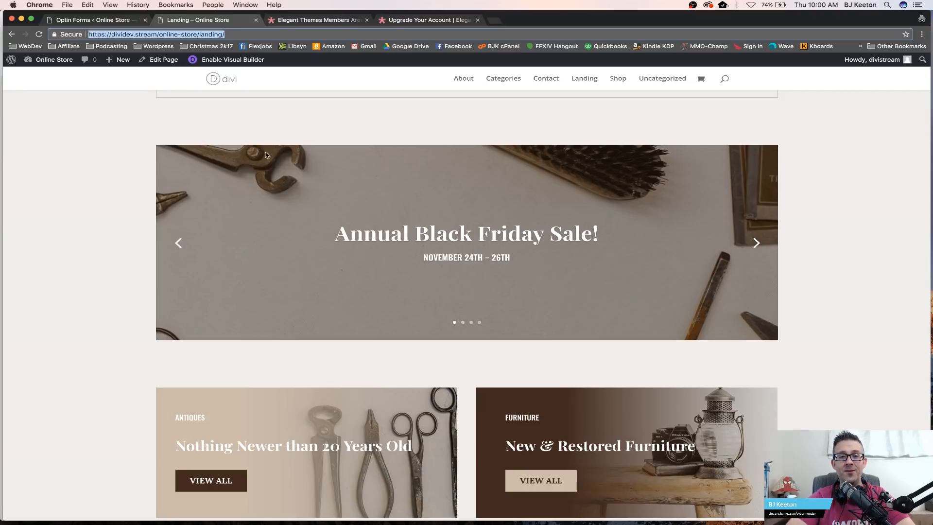
pyautogui.click(105, 19)
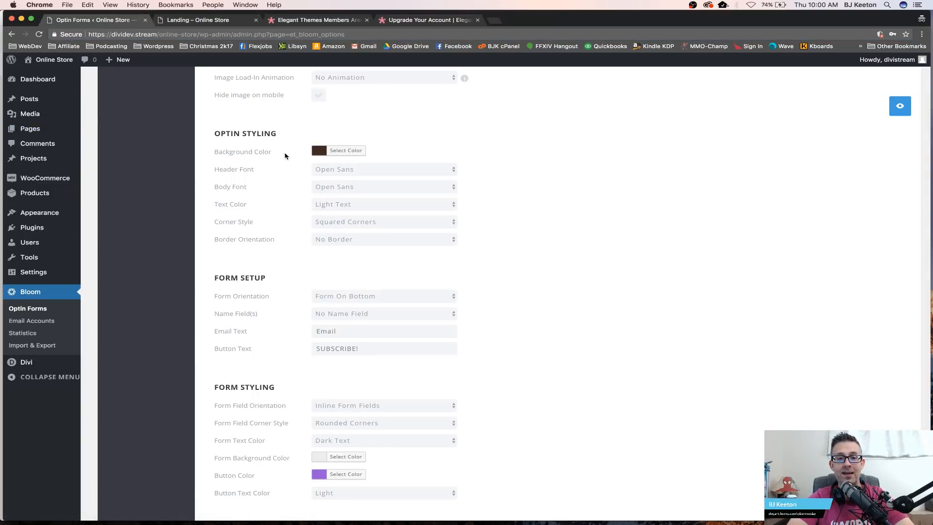
# Step: Set the form's name fields option to No Name Field and start editing the Button Text
pyautogui.scroll(-5, 523, 210)
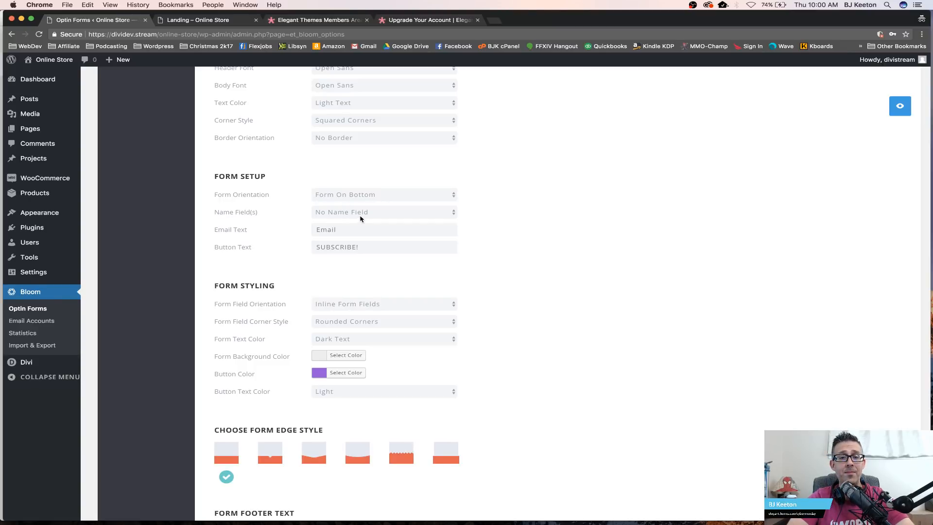
pyautogui.click(430, 217)
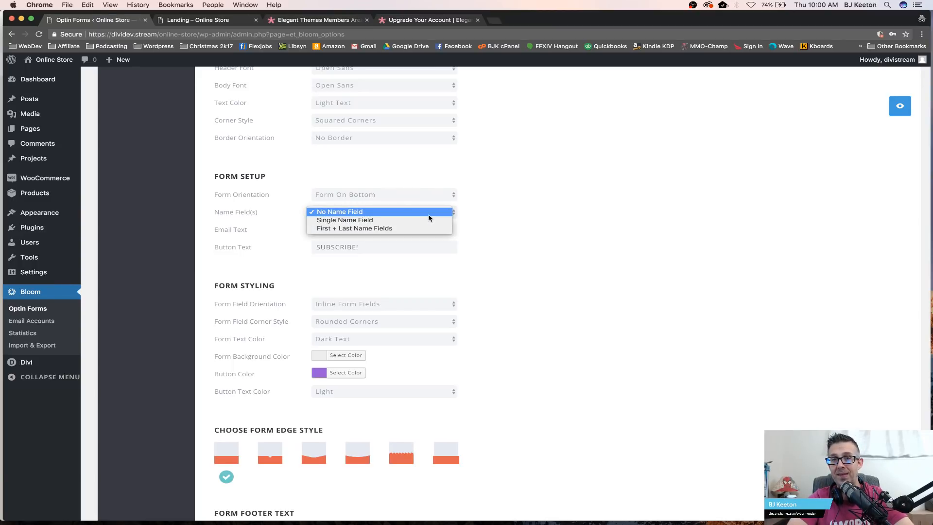
pyautogui.click(503, 210)
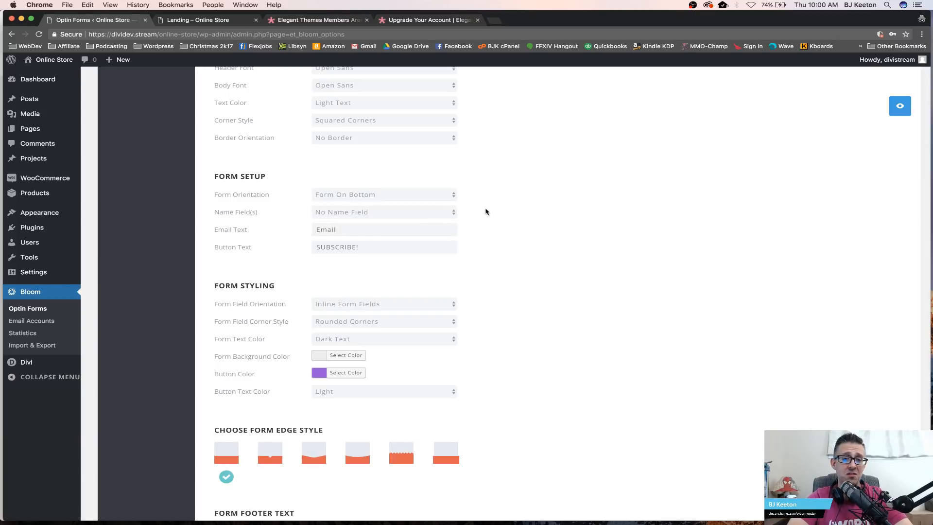
pyautogui.click(364, 248)
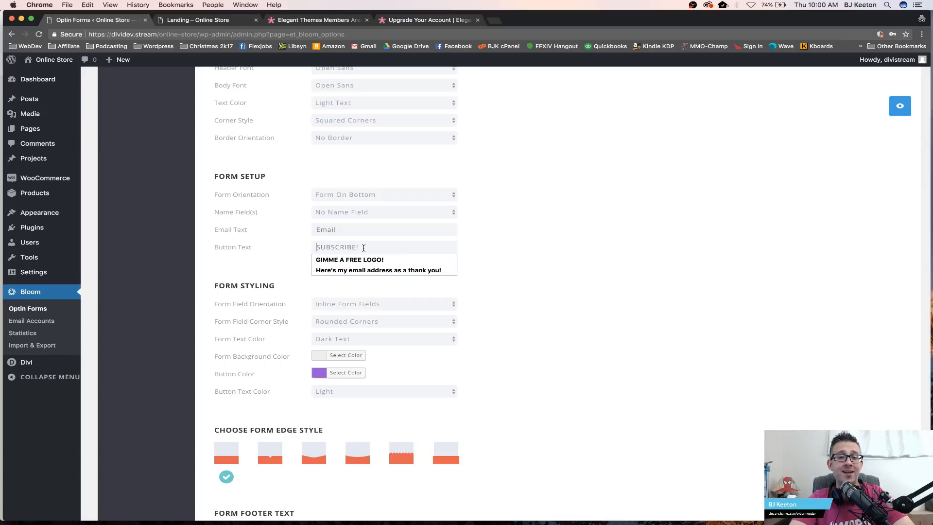
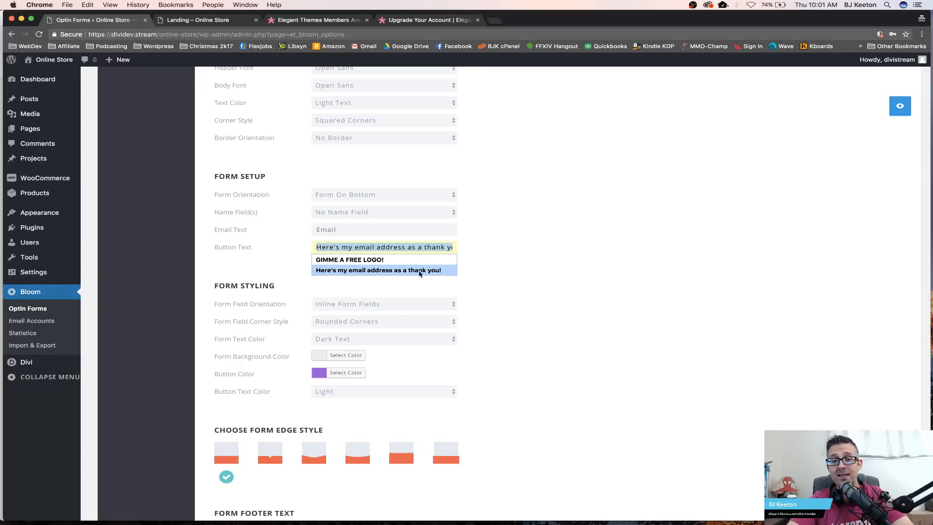
# Step: Set the button text to "Here's my email address as a thank you!" and preview the optin
pyautogui.click(446, 273)
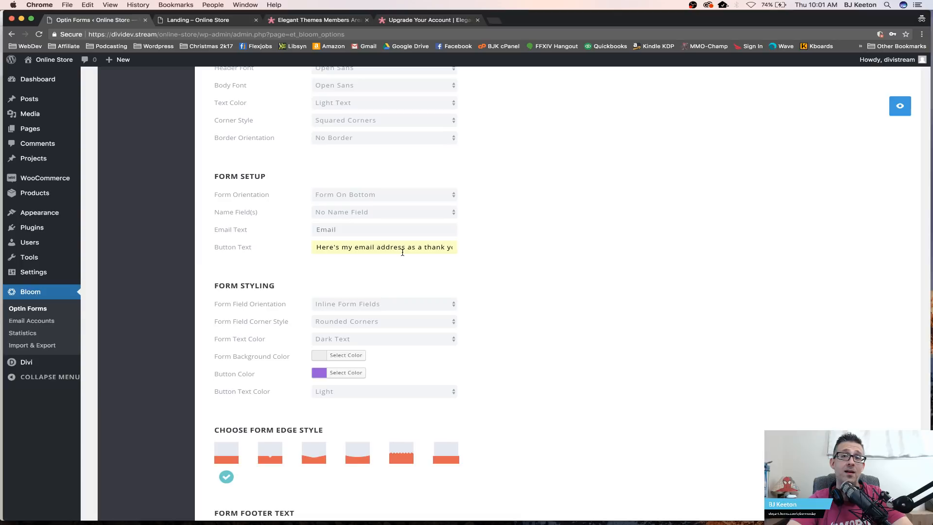
pyautogui.click(899, 109)
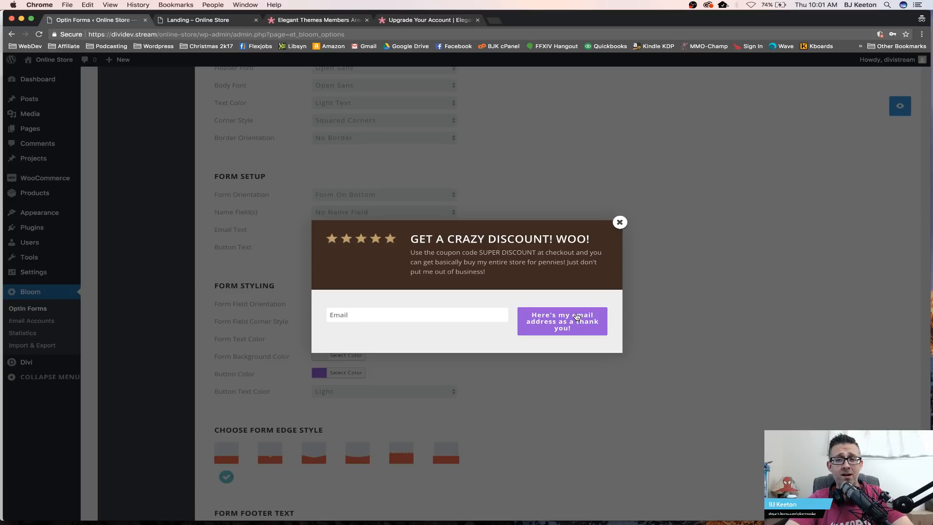
pyautogui.click(621, 223)
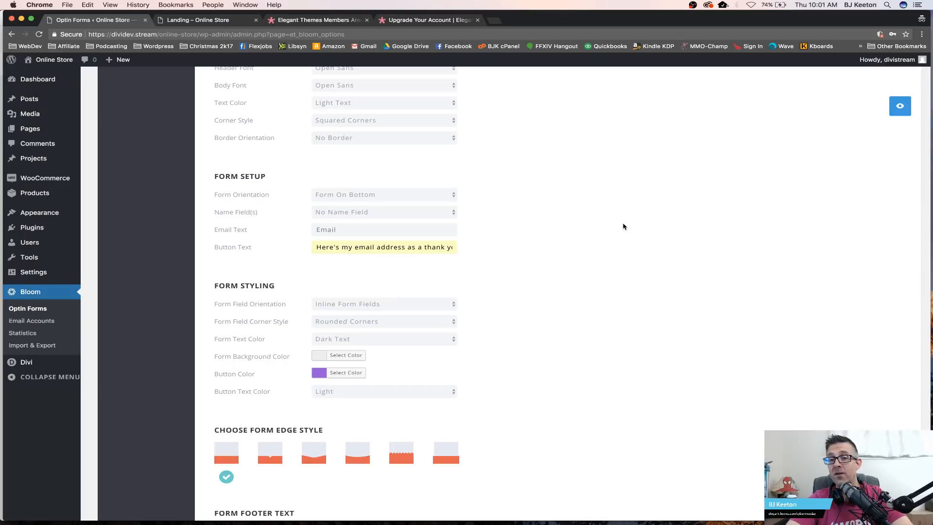
# Step: Set the button color to #ff0000 and preview the optin
pyautogui.click(342, 375)
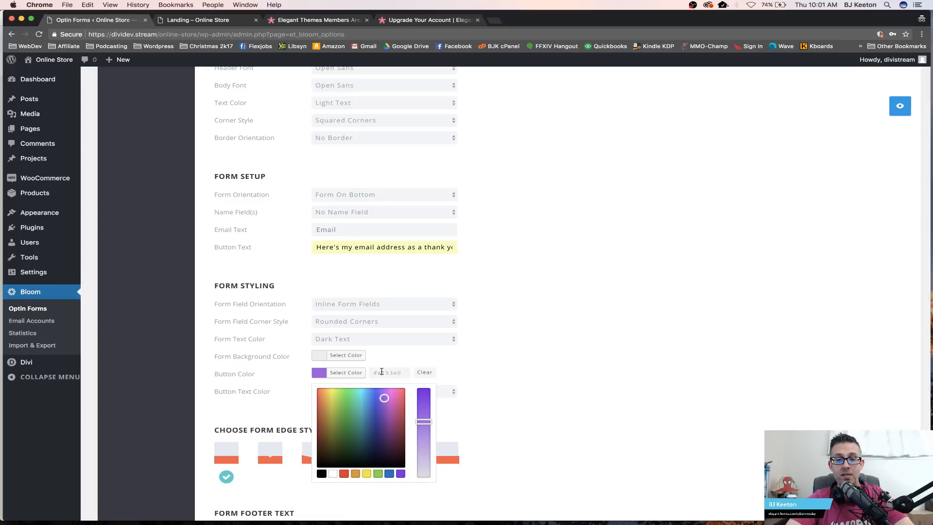
pyautogui.press('BackSpace')
pyautogui.press('BackSpace')
pyautogui.press('BackSpace')
pyautogui.press('BackSpace')
pyautogui.press('BackSpace')
pyautogui.press('BackSpace')
pyautogui.write('ff')
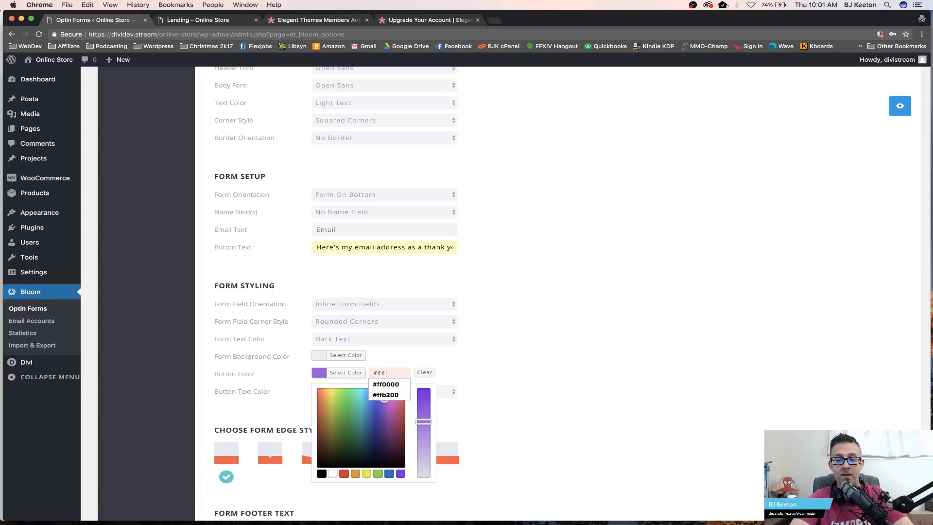
pyautogui.click(376, 383)
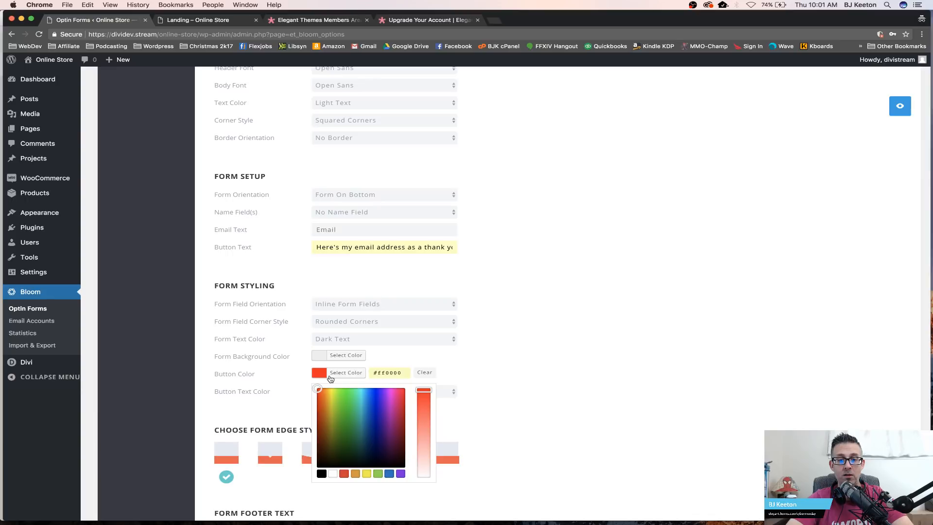
pyautogui.click(534, 343)
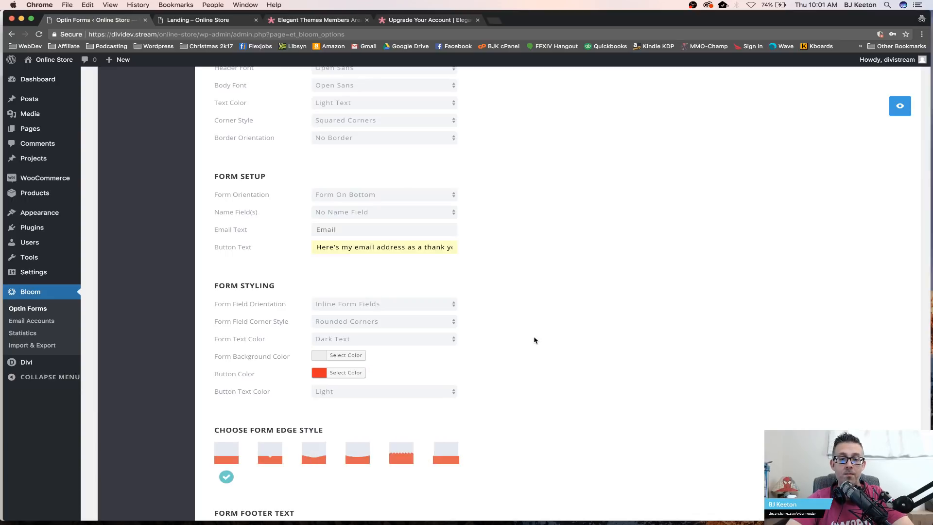
pyautogui.click(901, 106)
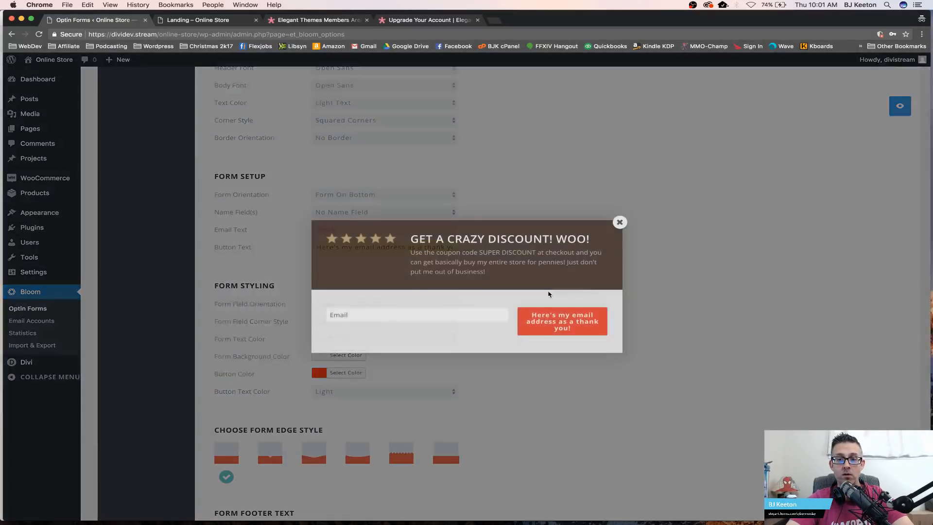
pyautogui.click(619, 222)
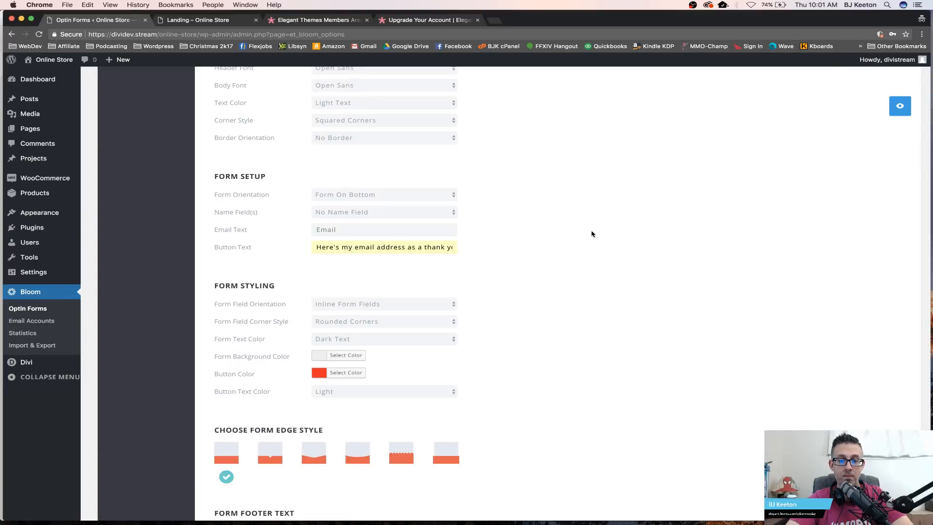
# Step: Set the form background color to the light tan hex value cdbea, comparing it against the Landing page's colors
pyautogui.click(325, 356)
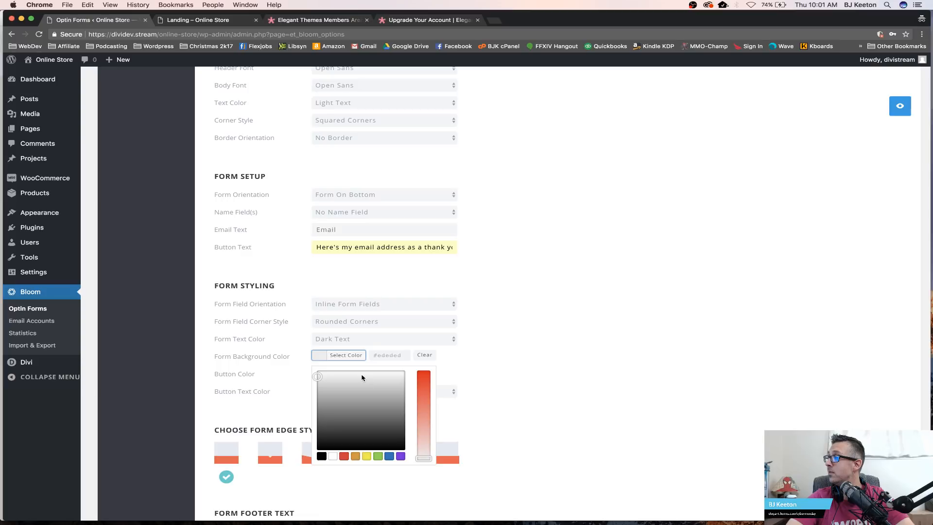
pyautogui.doubleClick(389, 355)
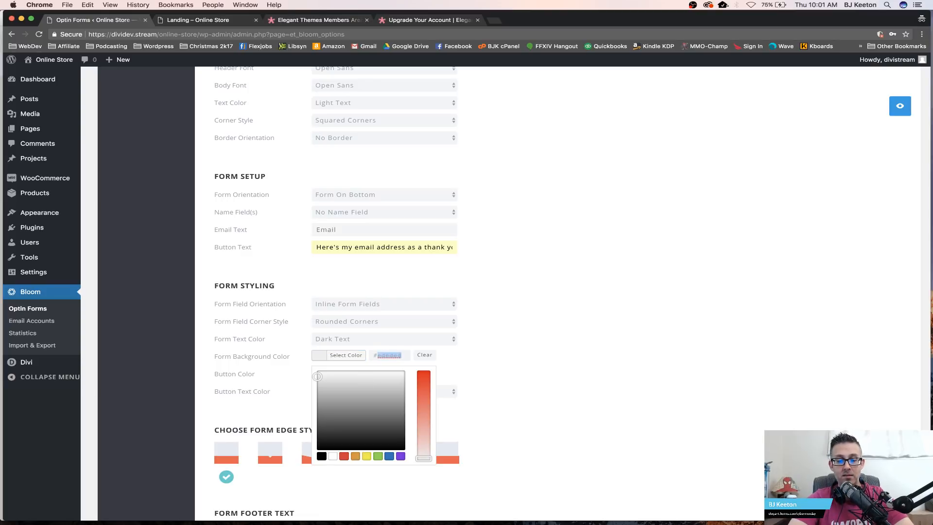
pyautogui.write('c')
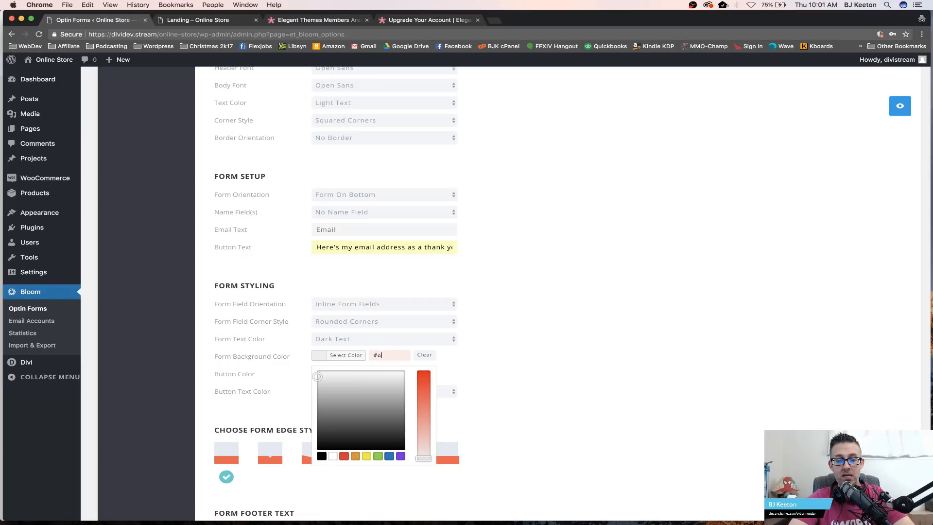
pyautogui.write('dbea')
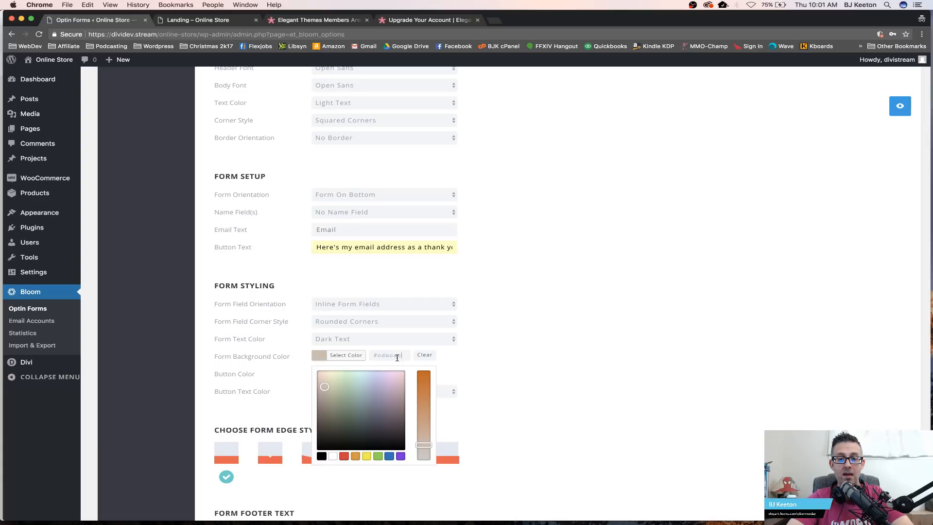
pyautogui.click(207, 19)
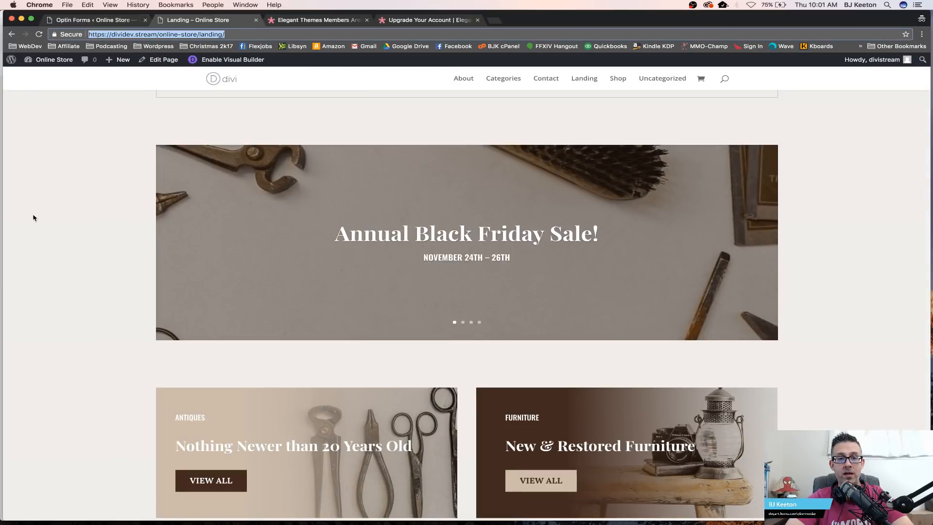
pyautogui.scroll(-6, 48, 265)
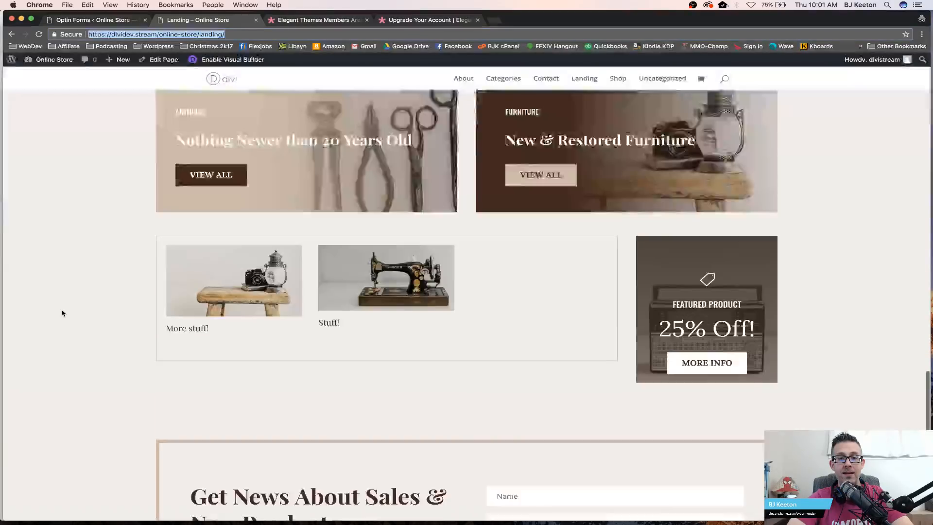
pyautogui.scroll(10, 62, 312)
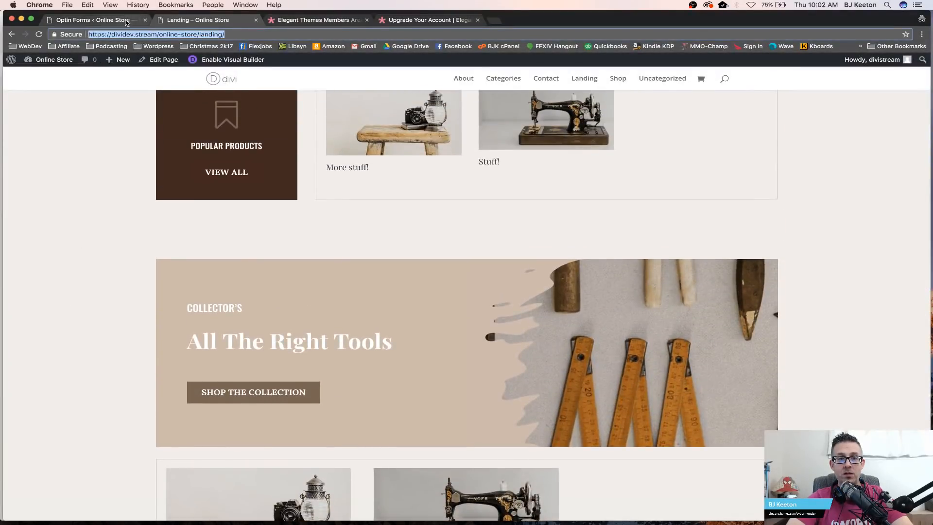
pyautogui.click(93, 20)
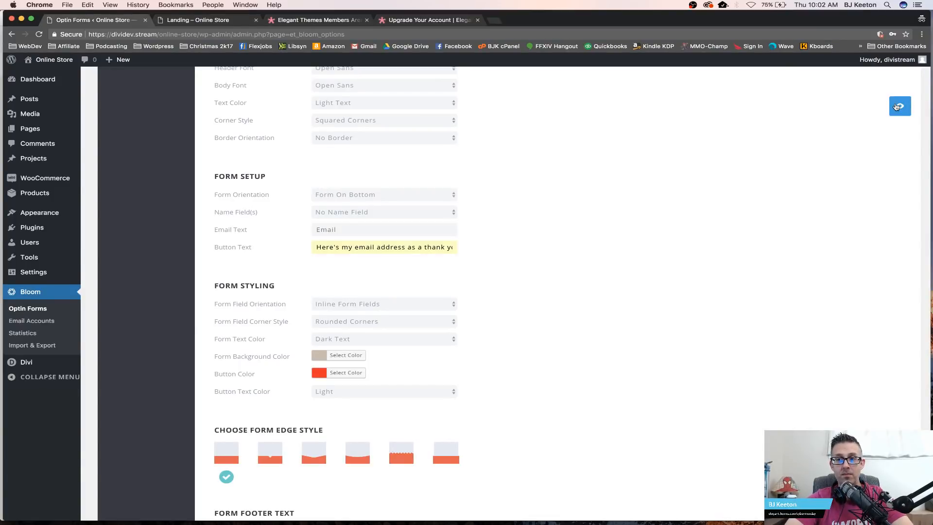
# Step: Preview the optin and choose the curved third form edge style
pyautogui.click(898, 106)
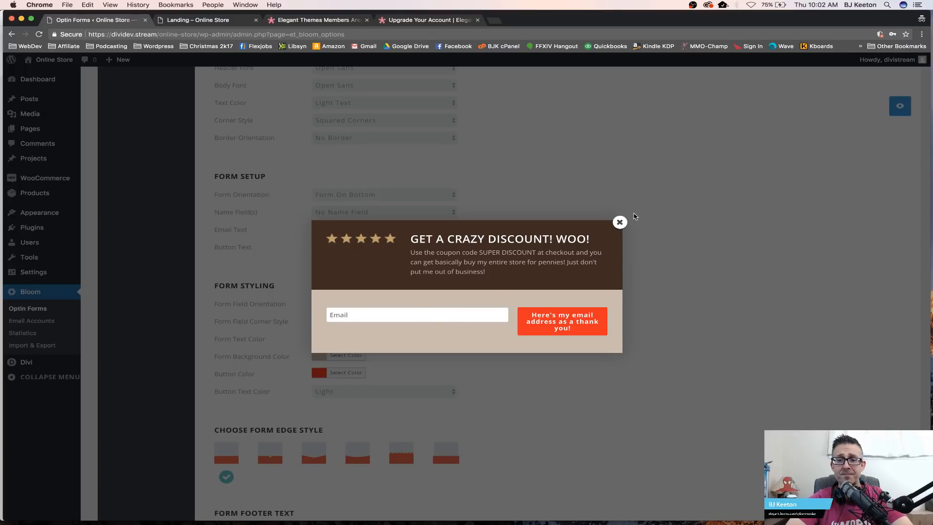
pyautogui.click(620, 222)
pyautogui.scroll(-2, 448, 306)
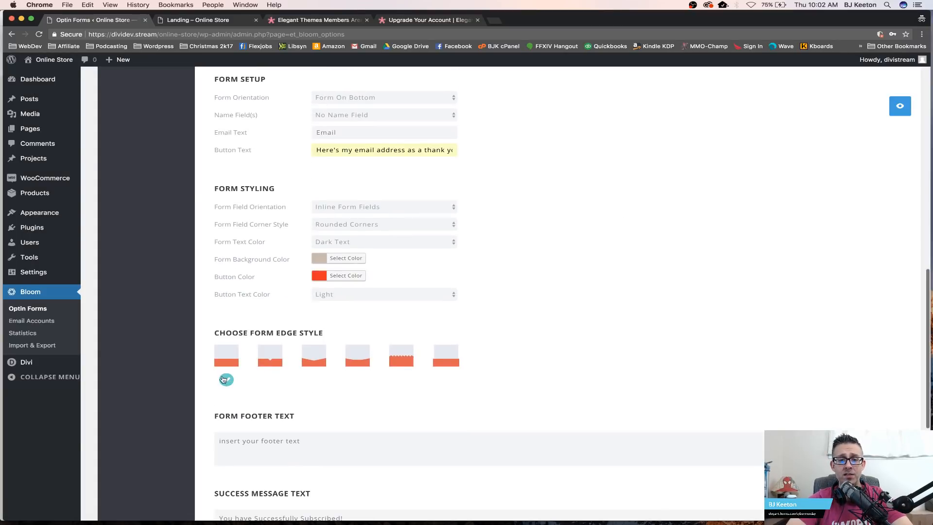
pyautogui.click(270, 356)
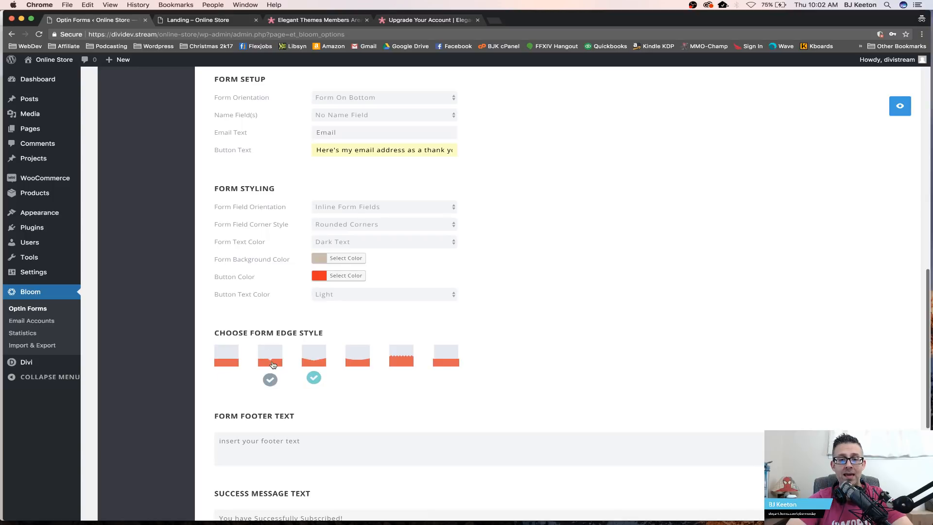
pyautogui.click(901, 107)
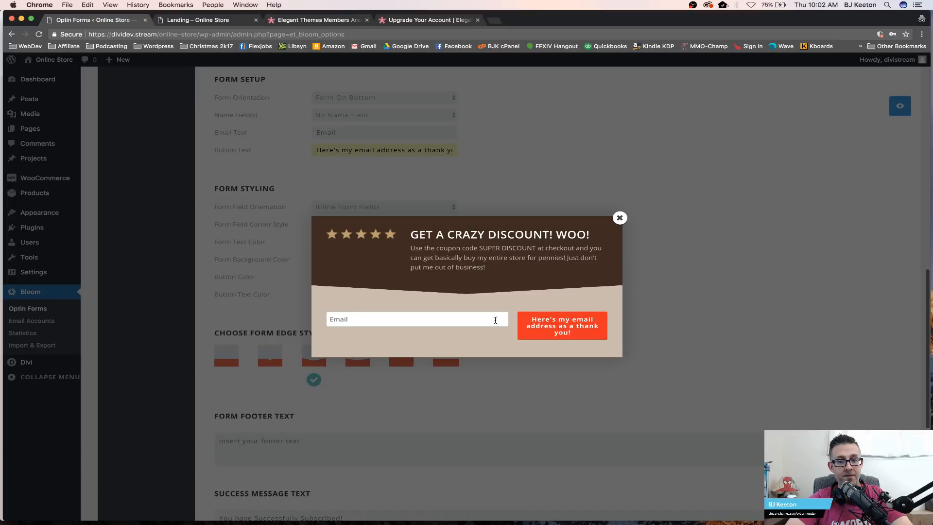
pyautogui.click(616, 219)
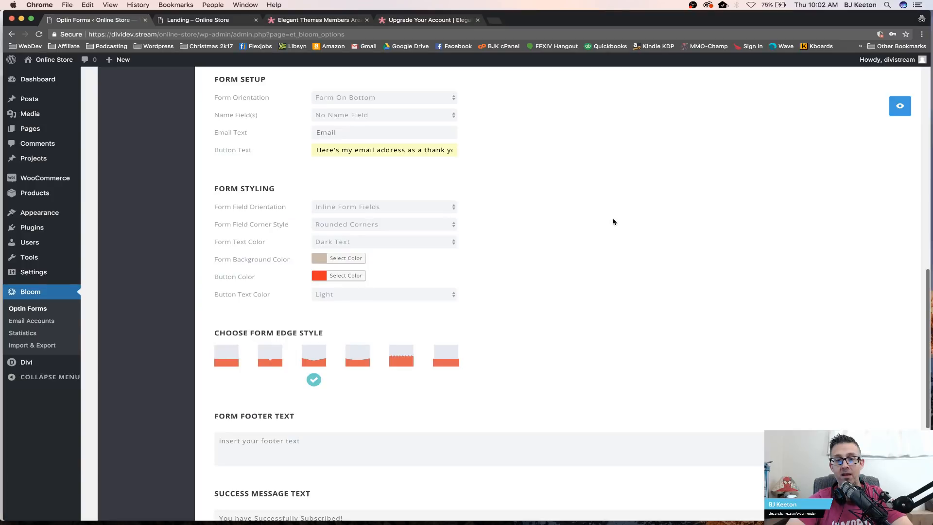
# Step: Try the pointed, zigzag and flat form edge styles, previewing the optin with each
pyautogui.click(270, 356)
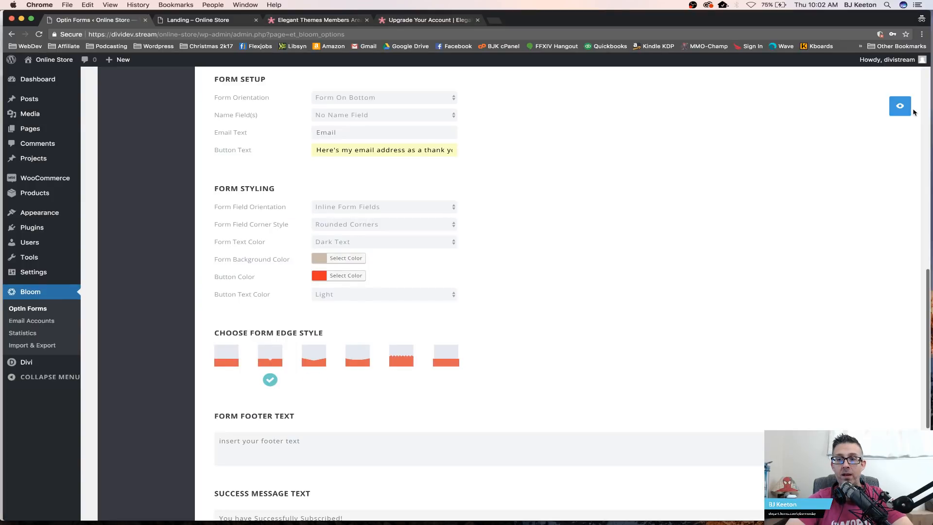
pyautogui.click(909, 111)
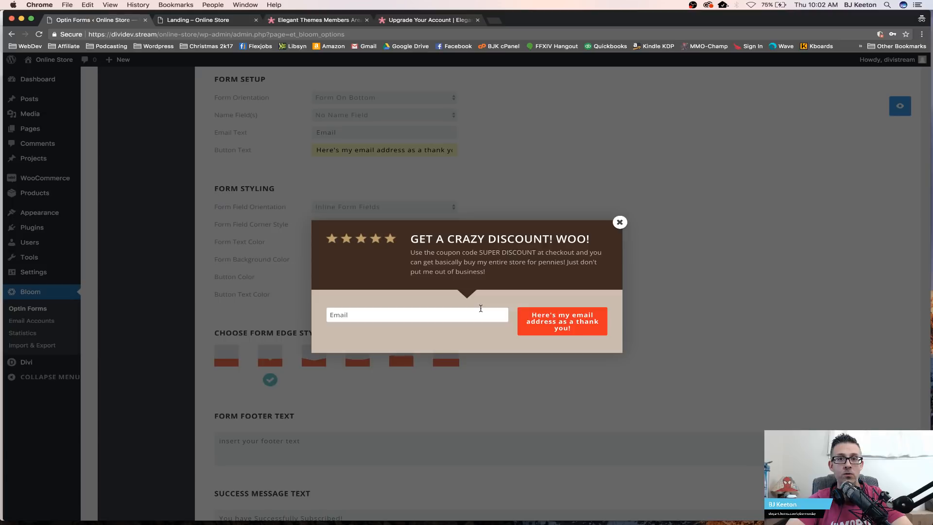
pyautogui.click(623, 222)
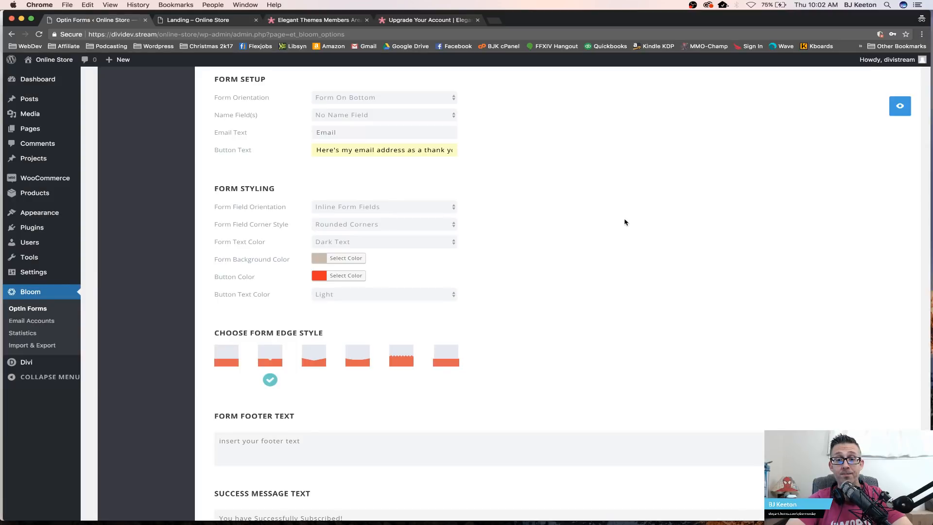
pyautogui.click(401, 356)
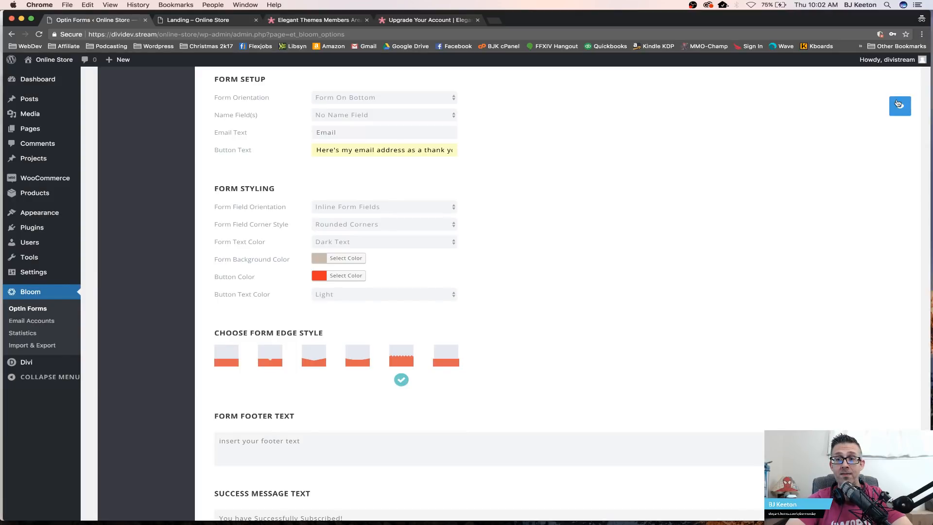
pyautogui.click(898, 103)
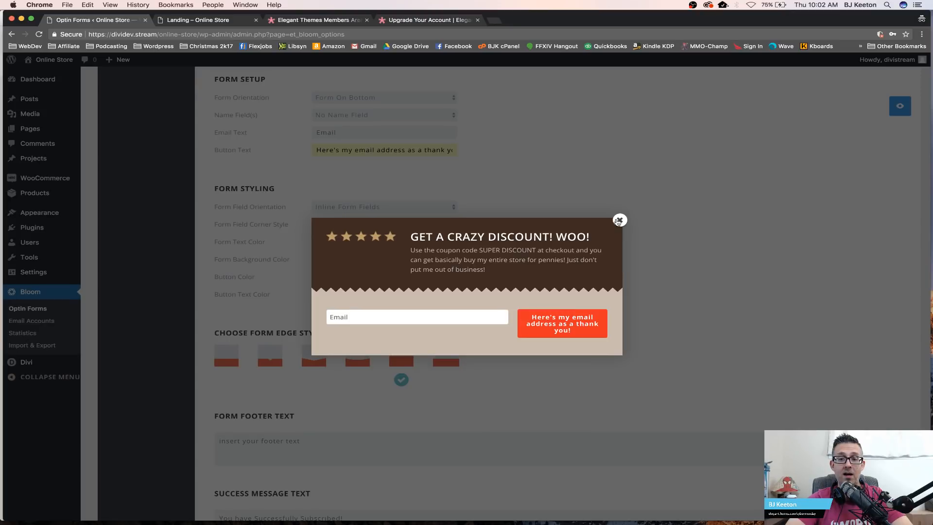
pyautogui.click(619, 221)
pyautogui.click(446, 356)
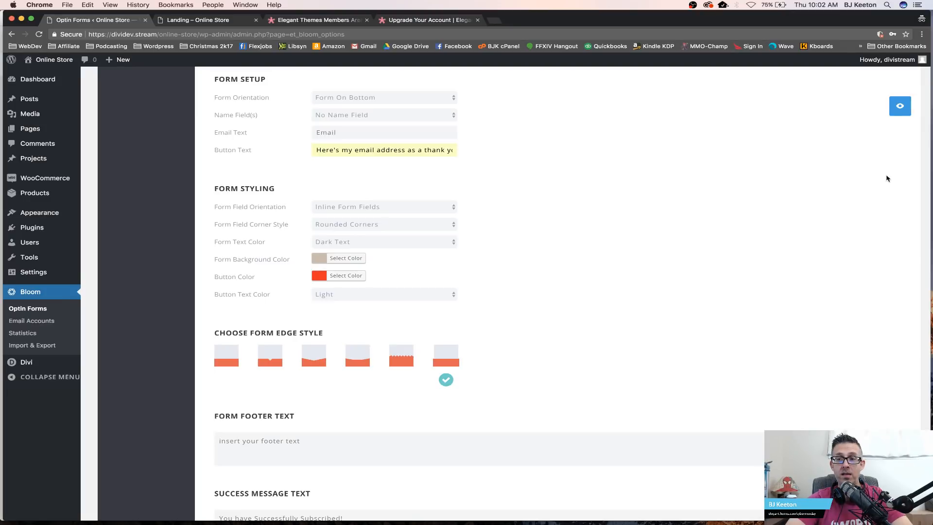
pyautogui.click(900, 106)
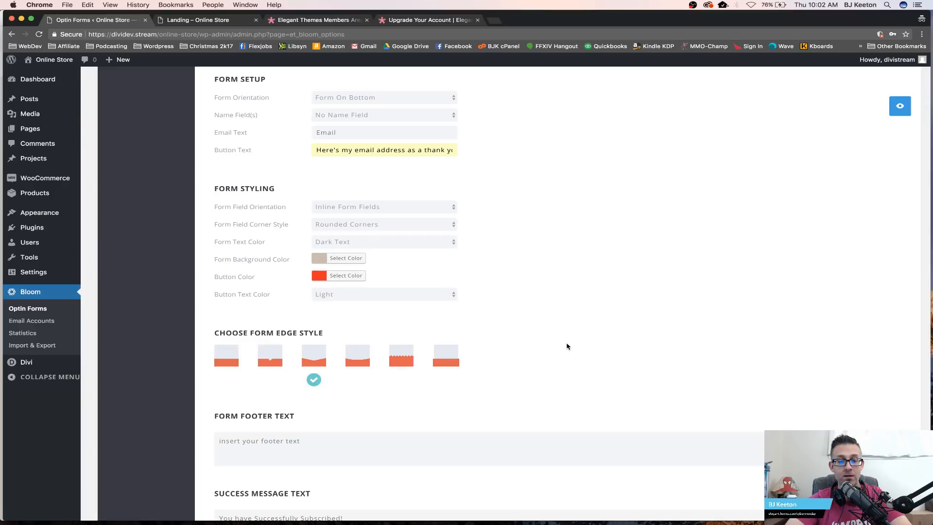
# Step: Enter "Hi there" as the form footer text and preview the optin
pyautogui.scroll(-3, 566, 346)
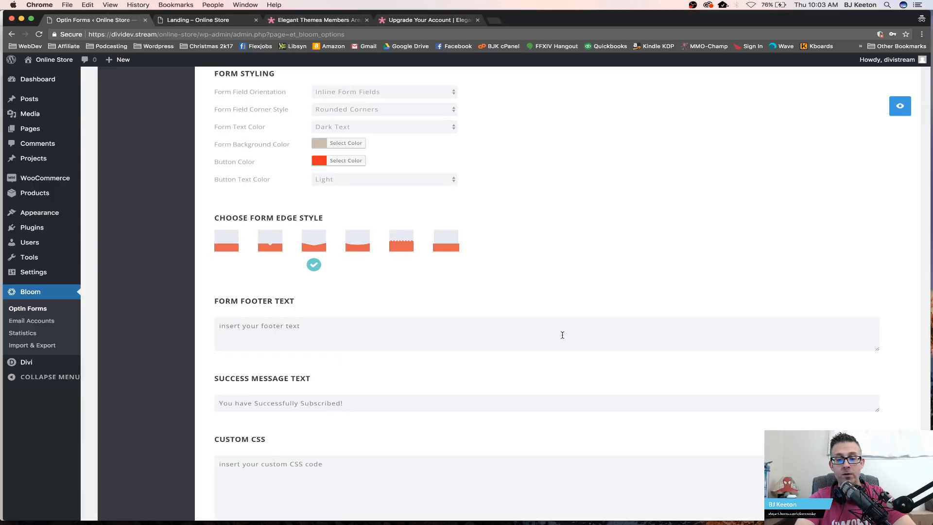
pyautogui.click(563, 334)
pyautogui.write('Hi ')
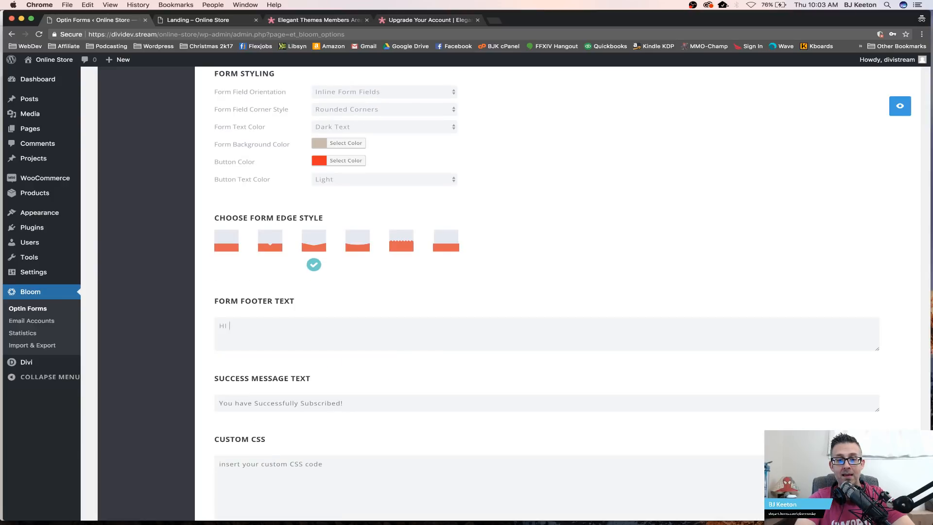
pyautogui.write('there')
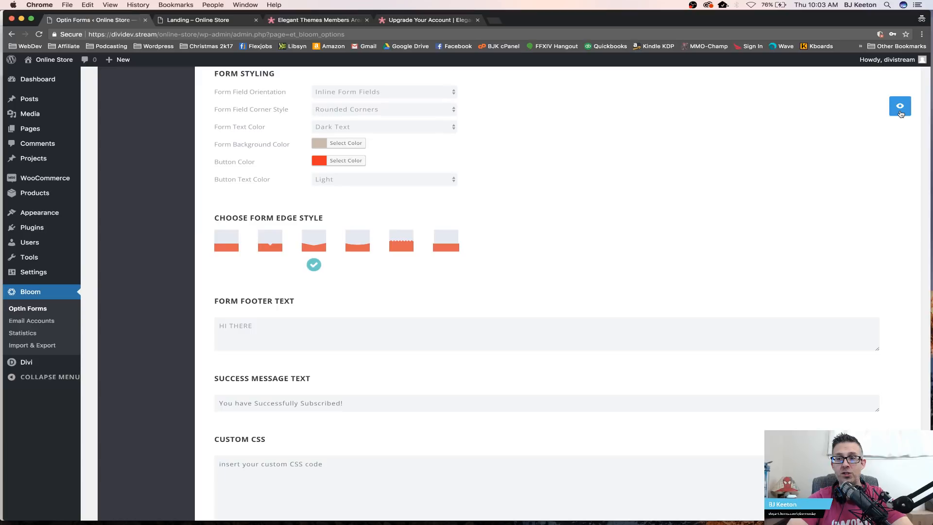
pyautogui.click(900, 107)
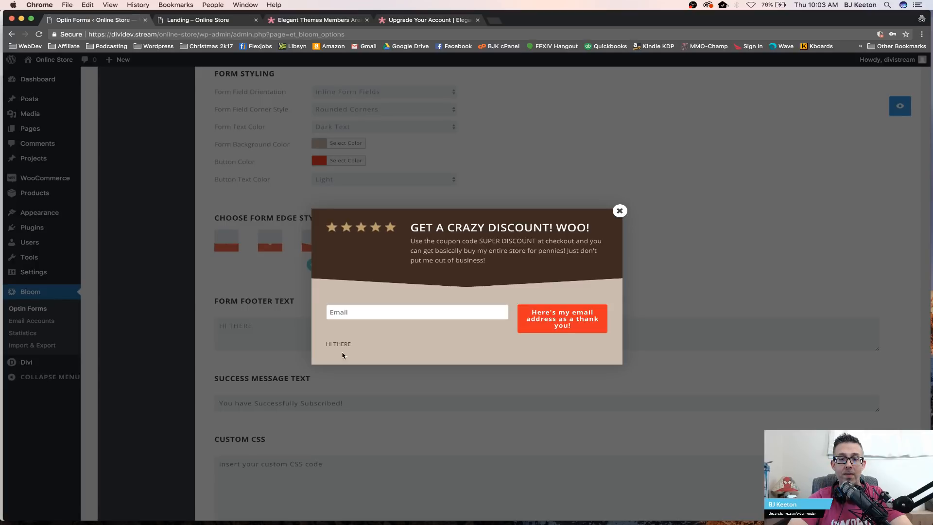
pyautogui.moveTo(342, 355); pyautogui.dragTo(325, 348)
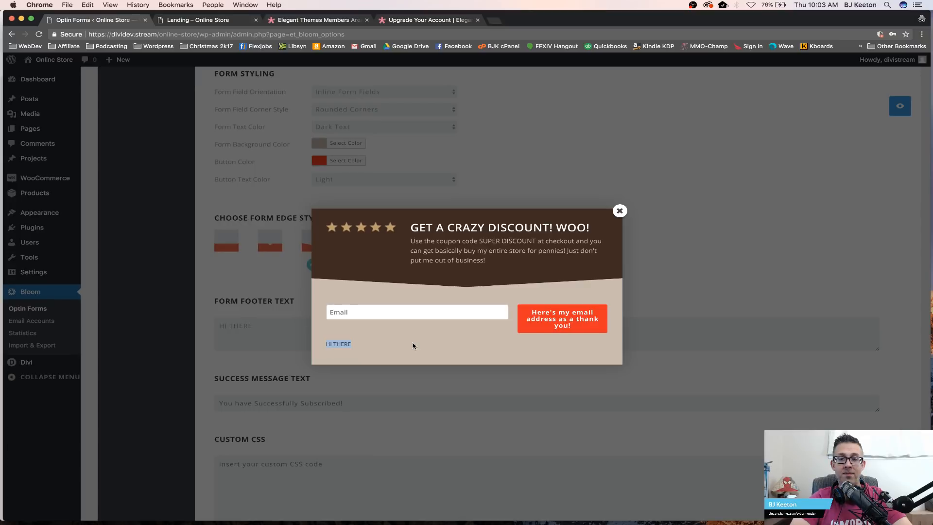
pyautogui.click(622, 213)
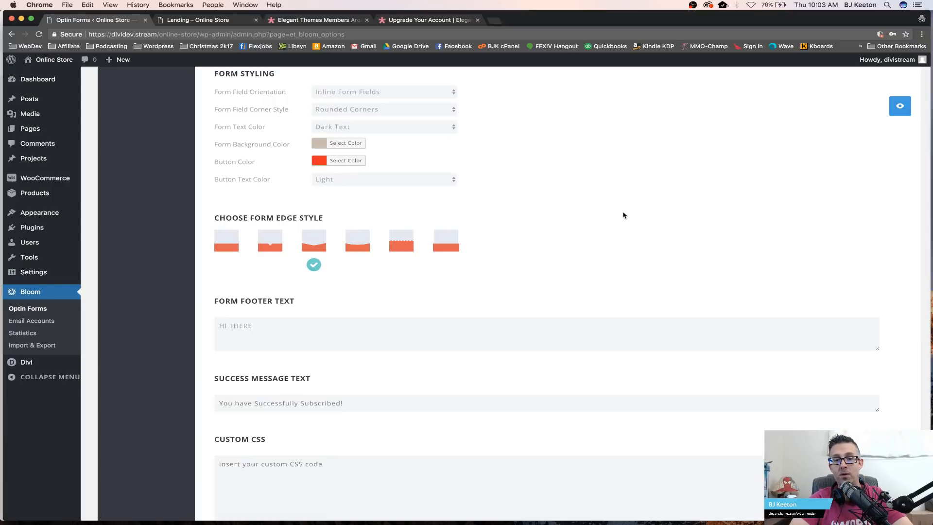
# Step: Replace the form footer text with "REMEMBER THIS IS A ONE-TIME OFFER" and preview the optin
pyautogui.tripleClick(353, 334)
pyautogui.write('REMME')
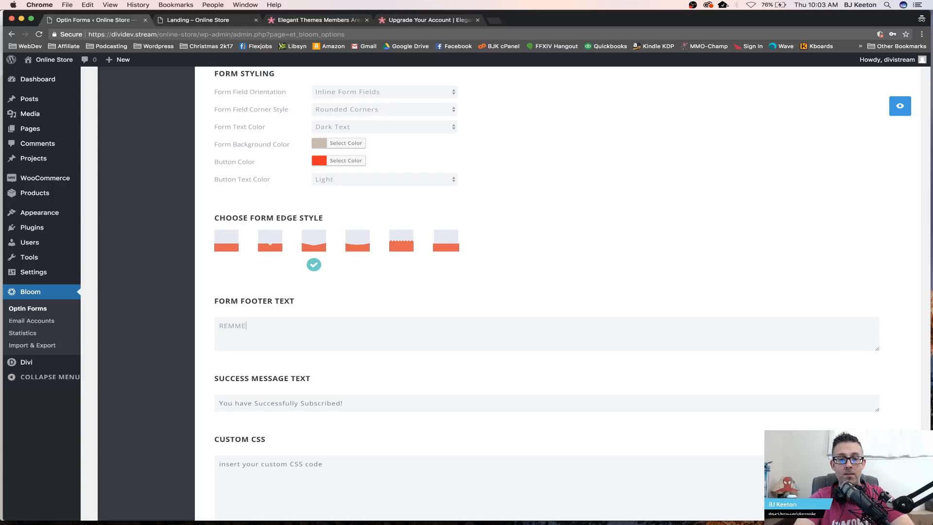
pyautogui.press('BackSpace')
pyautogui.press('BackSpace')
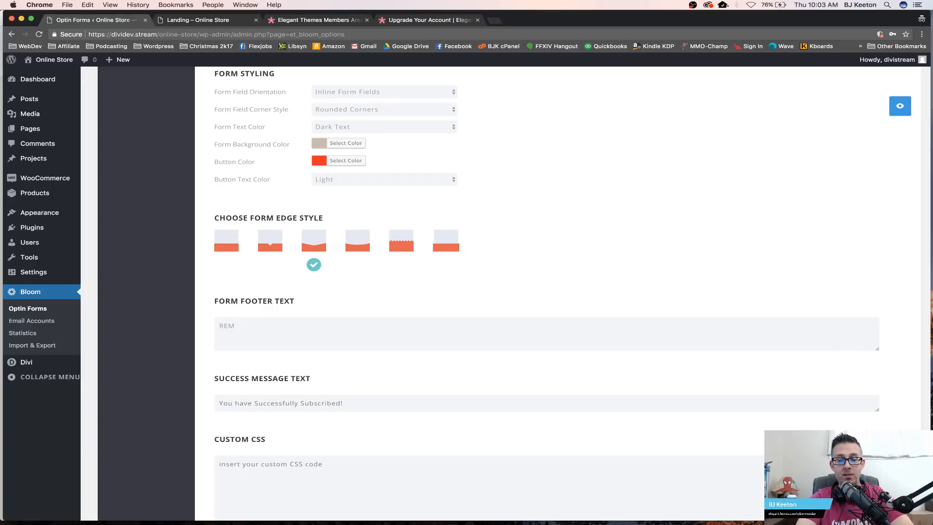
pyautogui.write('EMBER TO N')
pyautogui.press('BackSpace')
pyautogui.press('BackSpace')
pyautogui.press('BackSpace')
pyautogui.write('HIS IS')
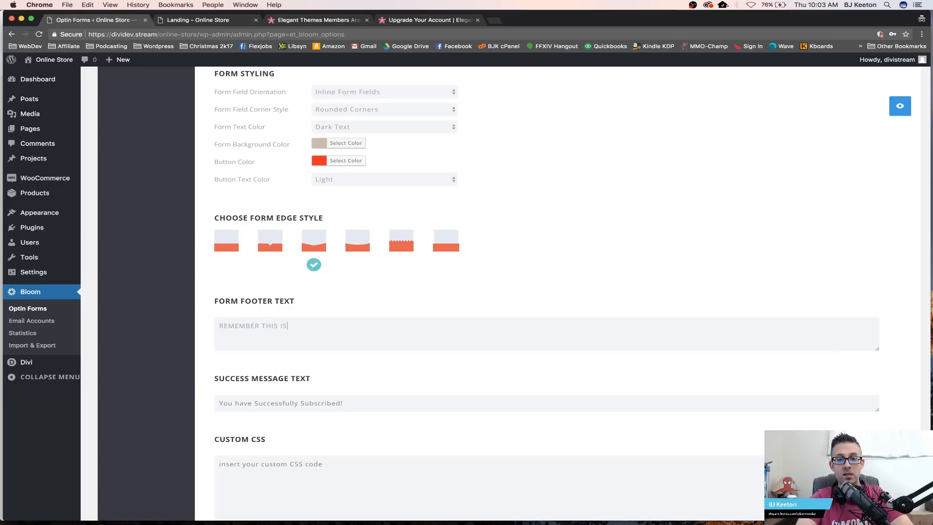
pyautogui.write(' A ONE-TIME OFFER')
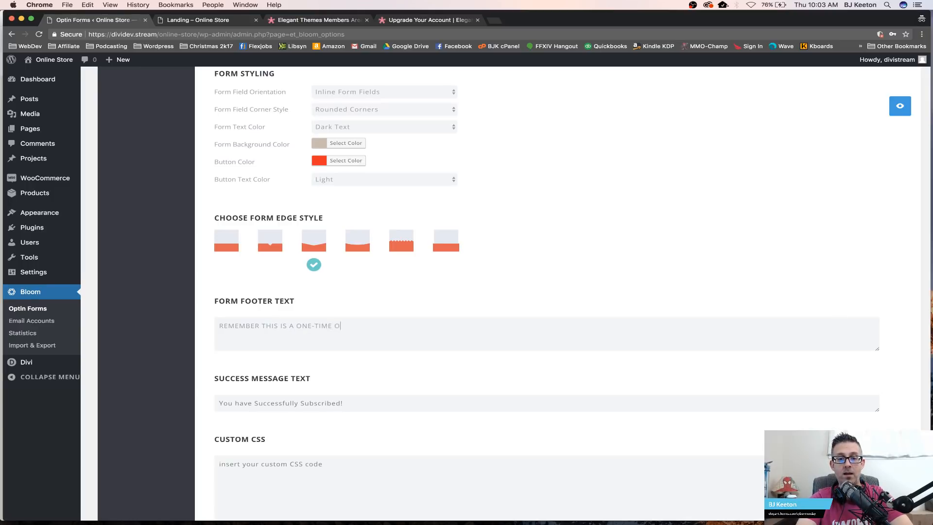
pyautogui.click(900, 107)
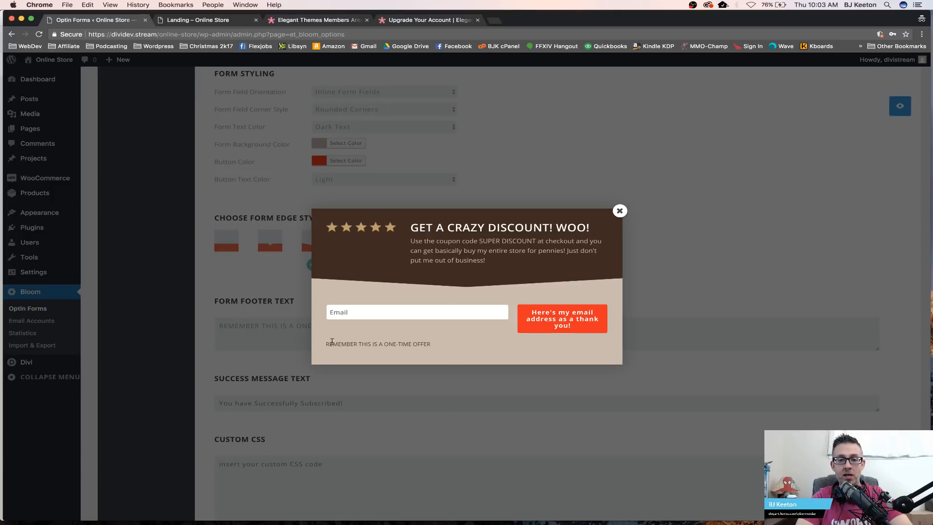
pyautogui.click(618, 211)
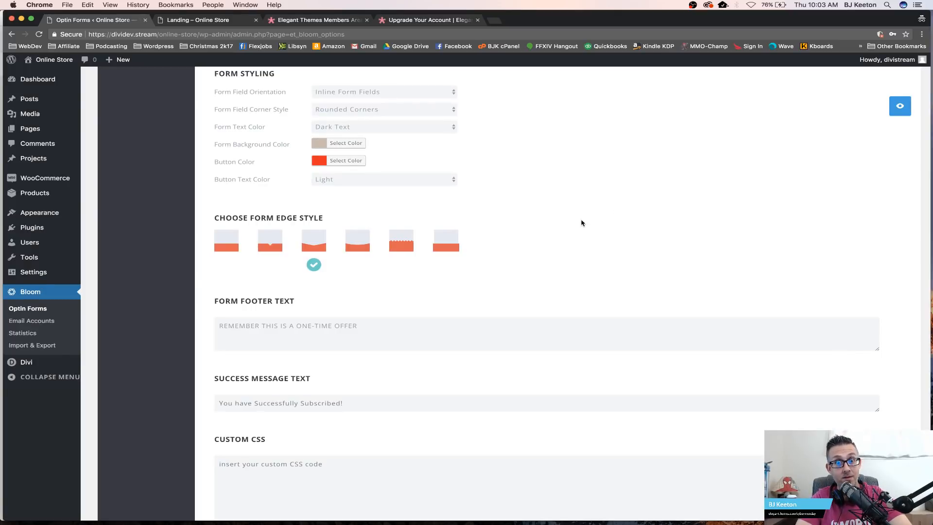
# Step: Continue to the optin's display settings and set the intro animation to Swing
pyautogui.scroll(-5, 495, 283)
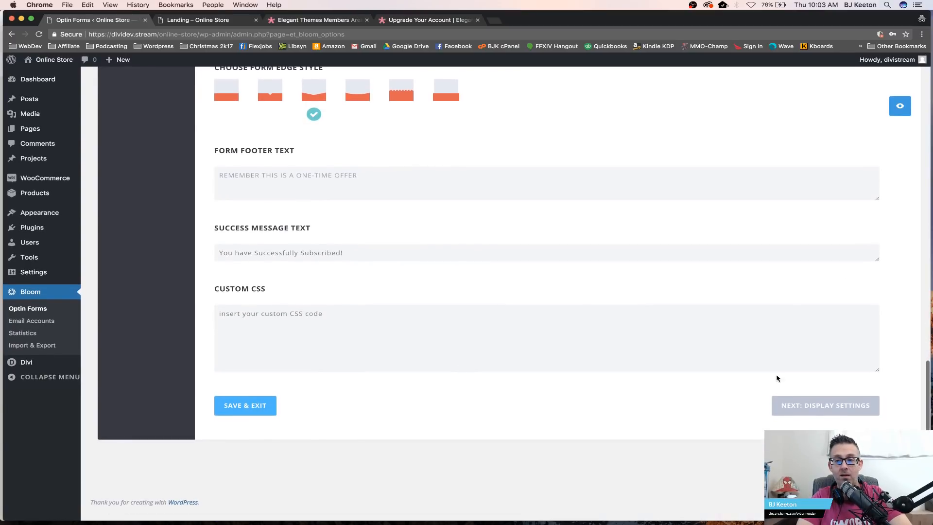
pyautogui.click(812, 406)
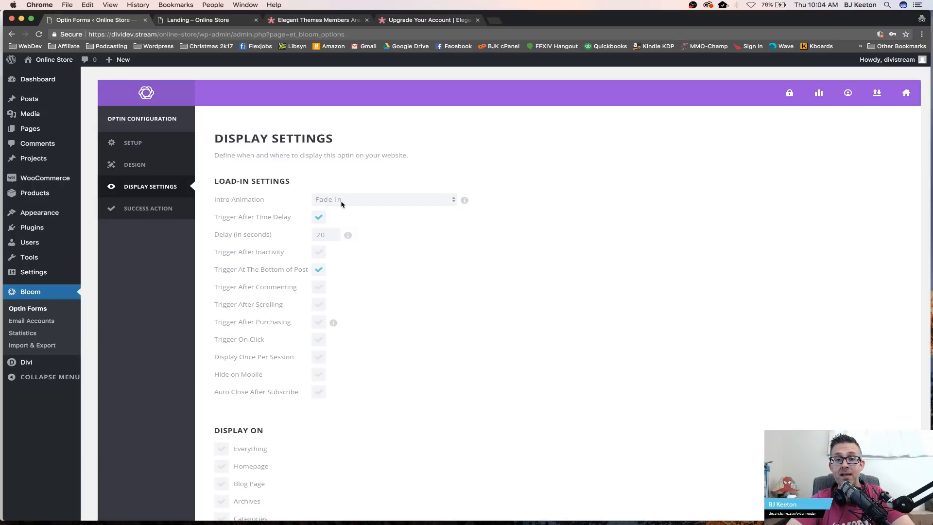
pyautogui.scroll(-3, 445, 194)
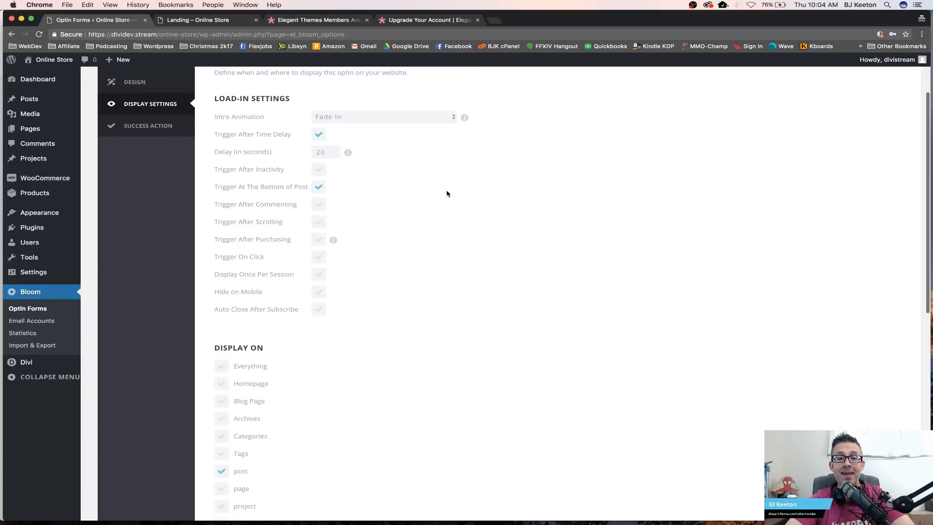
pyautogui.click(401, 120)
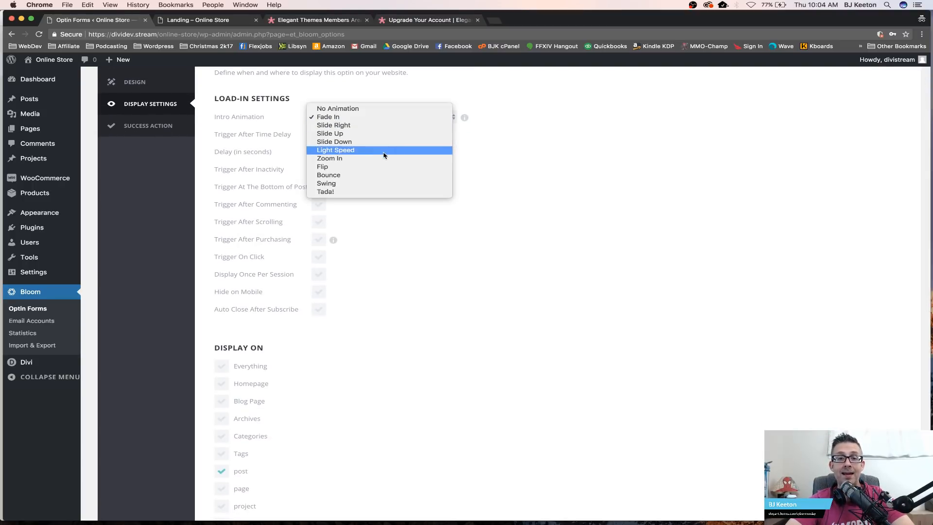
pyautogui.click(369, 185)
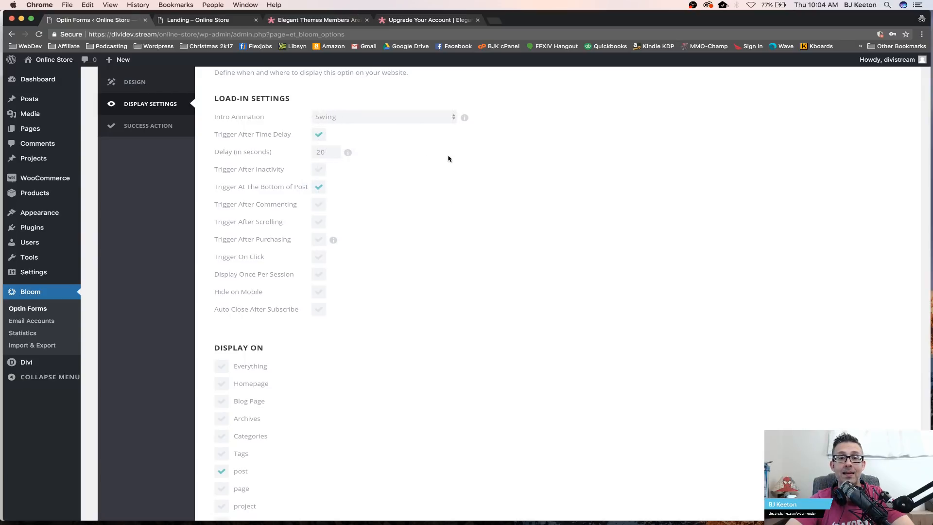
# Step: Turn off the time-delay and bottom-of-post load-in triggers
pyautogui.scroll(3, 448, 159)
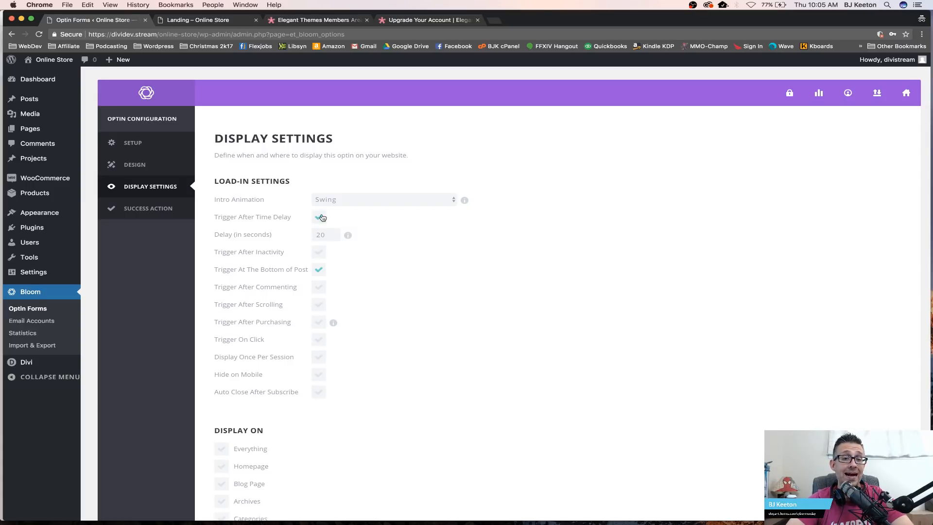
pyautogui.scroll(-1, 356, 219)
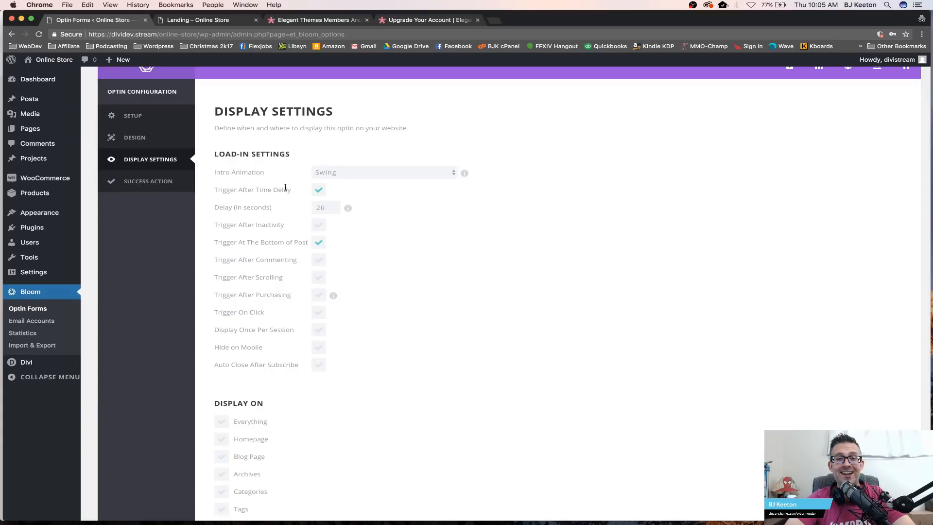
pyautogui.click(319, 226)
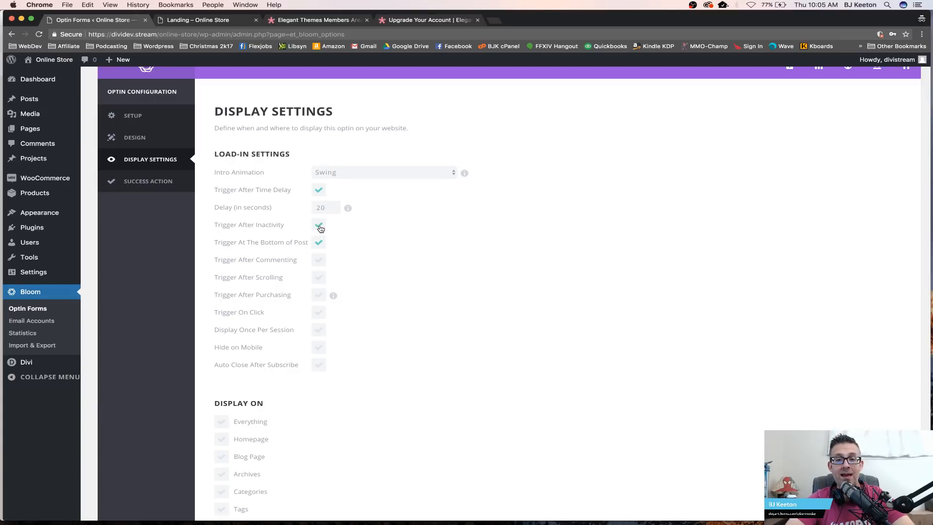
pyautogui.click(320, 227)
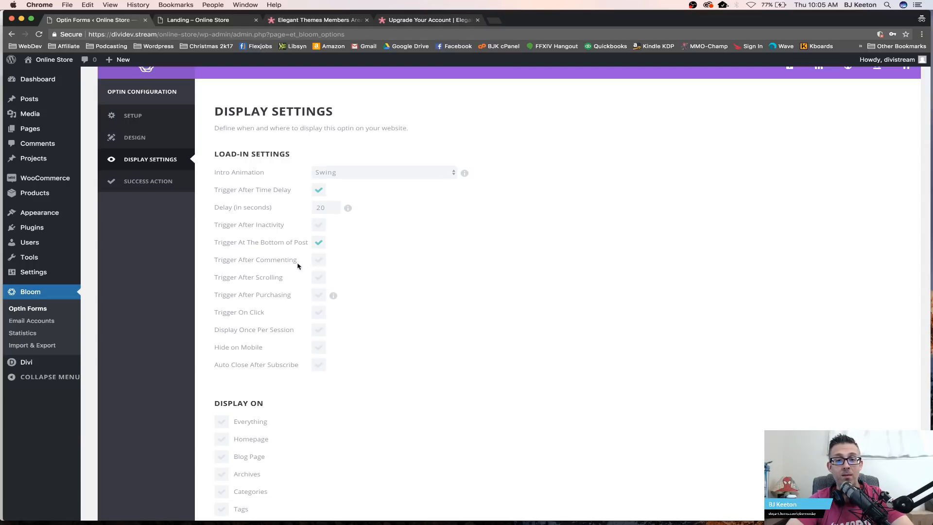
pyautogui.click(321, 243)
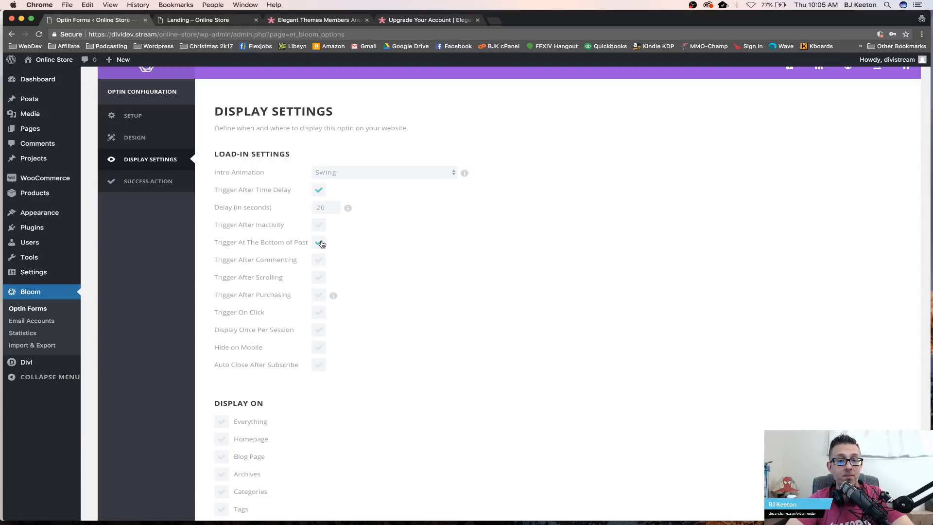
pyautogui.click(319, 189)
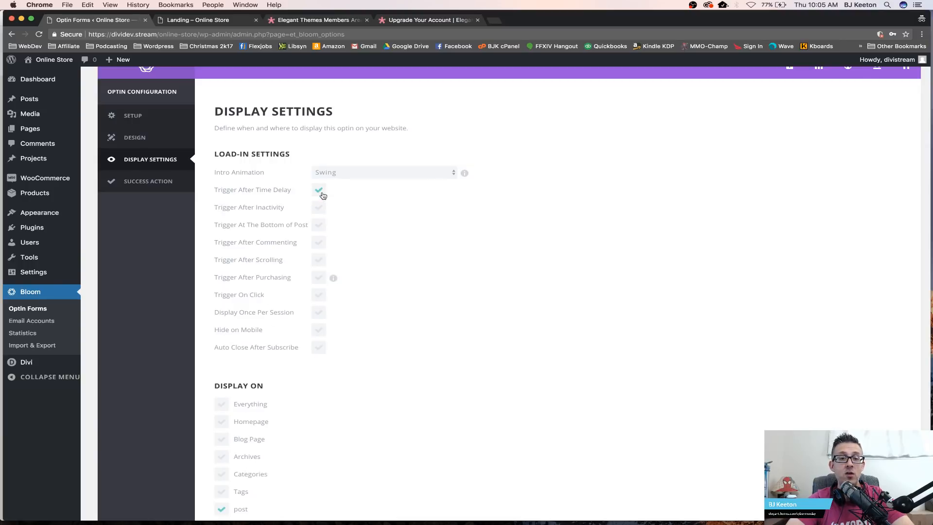
# Step: Enable Trigger After Scrolling and set the percentage down the page to 35
pyautogui.click(318, 260)
pyautogui.doubleClick(321, 278)
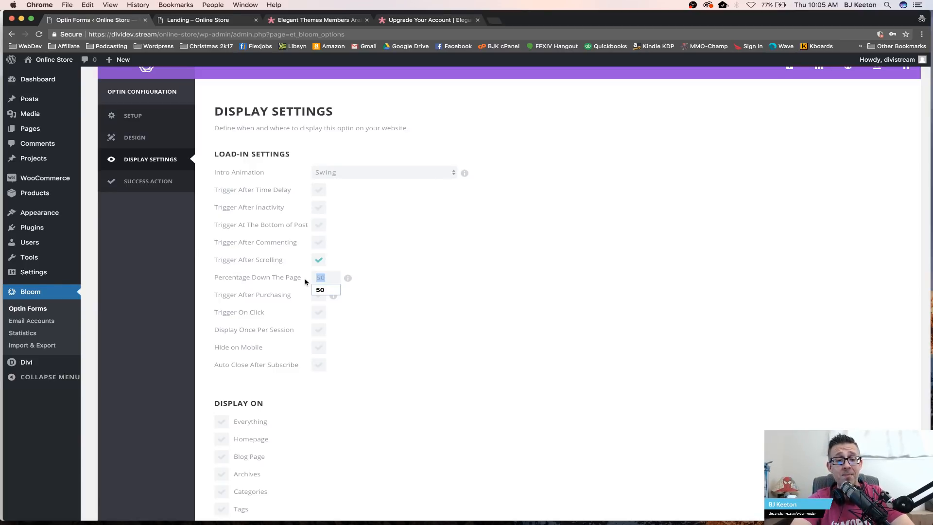
pyautogui.write('25')
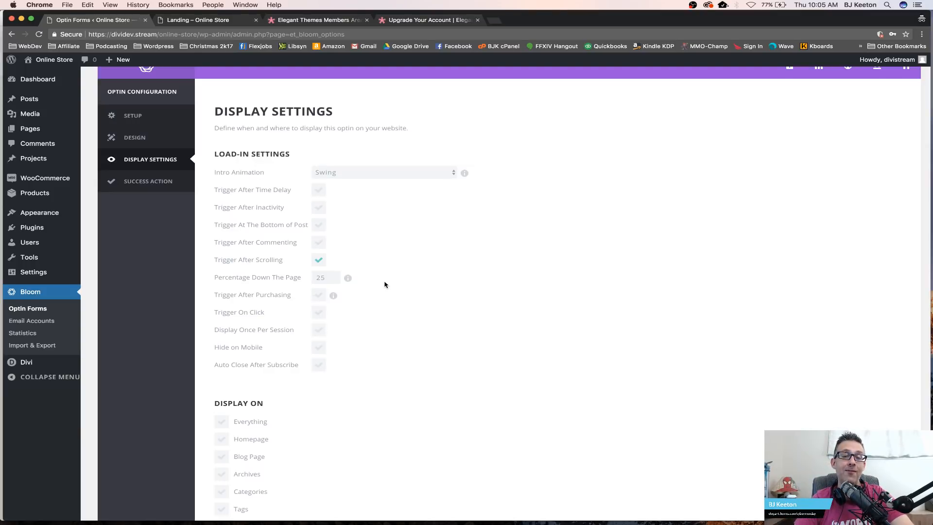
pyautogui.doubleClick(323, 277)
pyautogui.write('35')
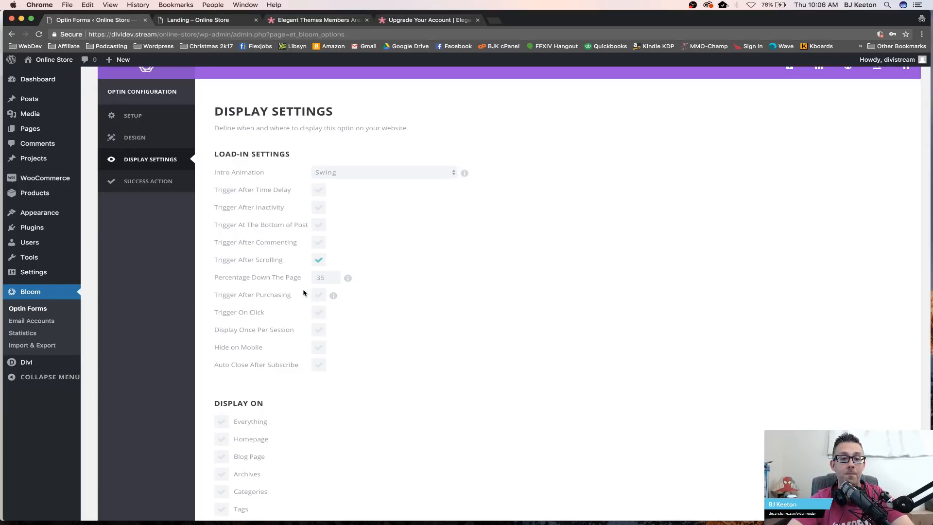
pyautogui.click(318, 296)
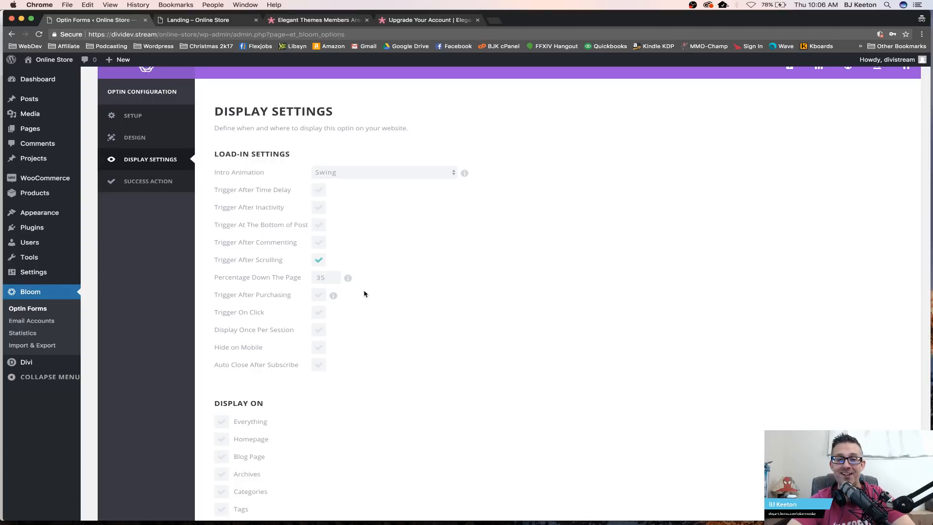
pyautogui.click(324, 316)
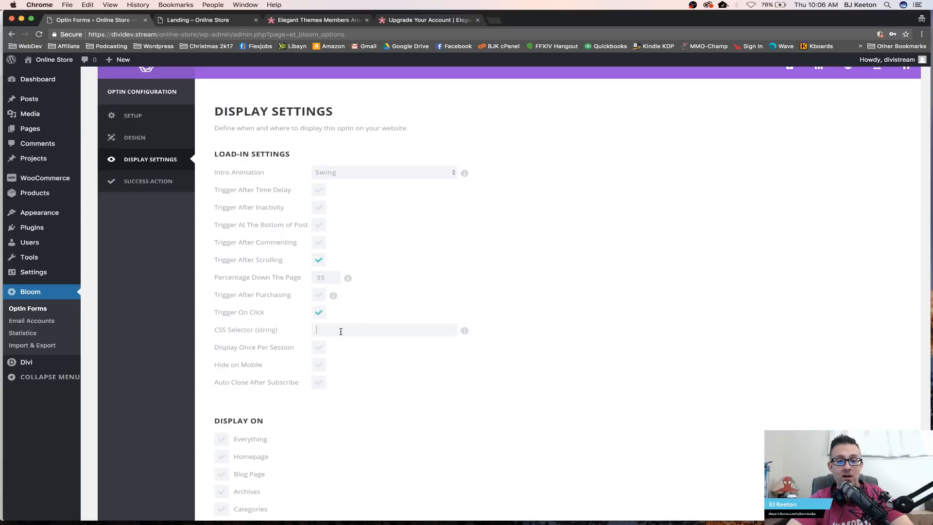
pyautogui.click(318, 313)
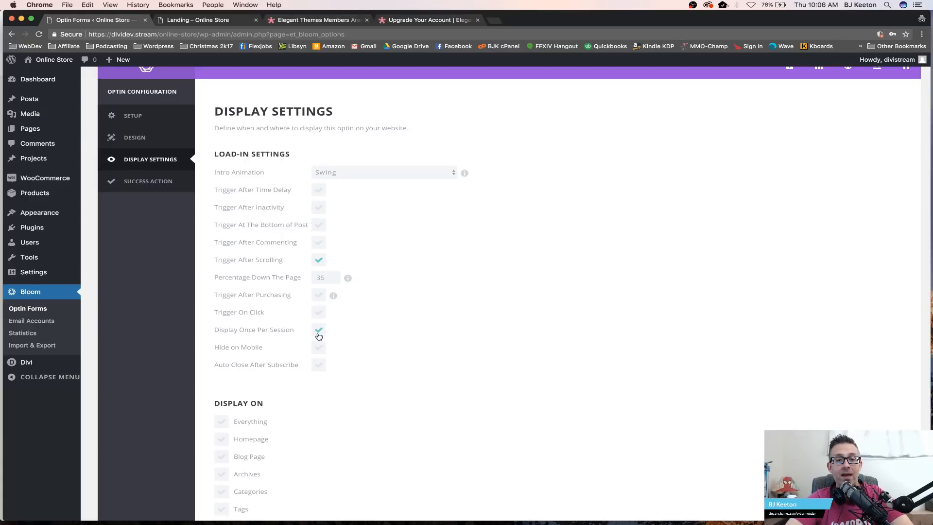
pyautogui.scroll(-3, 323, 347)
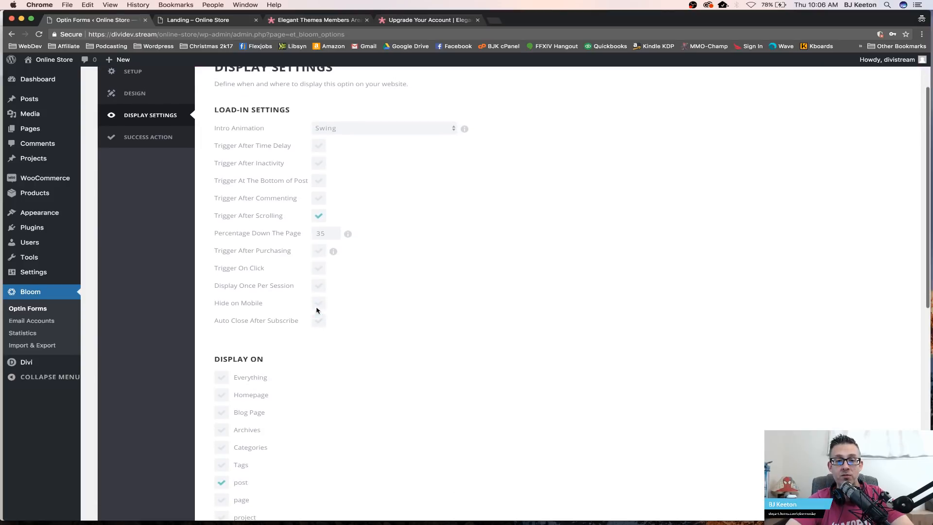
pyautogui.moveTo(215, 290); pyautogui.dragTo(216, 68)
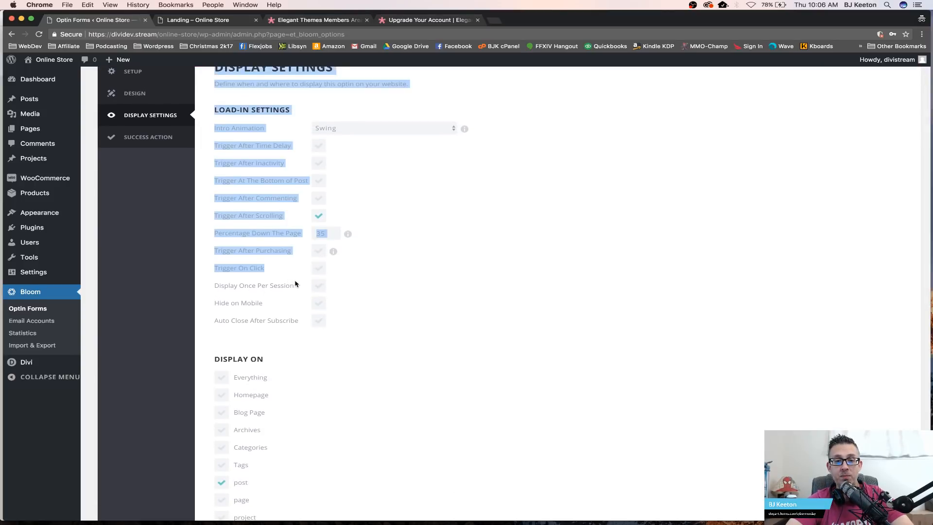
pyautogui.click(299, 285)
pyautogui.moveTo(293, 287); pyautogui.dragTo(212, 291)
# Step: Enable Display Once Per Session and set the session duration to 365 days
pyautogui.click(319, 286)
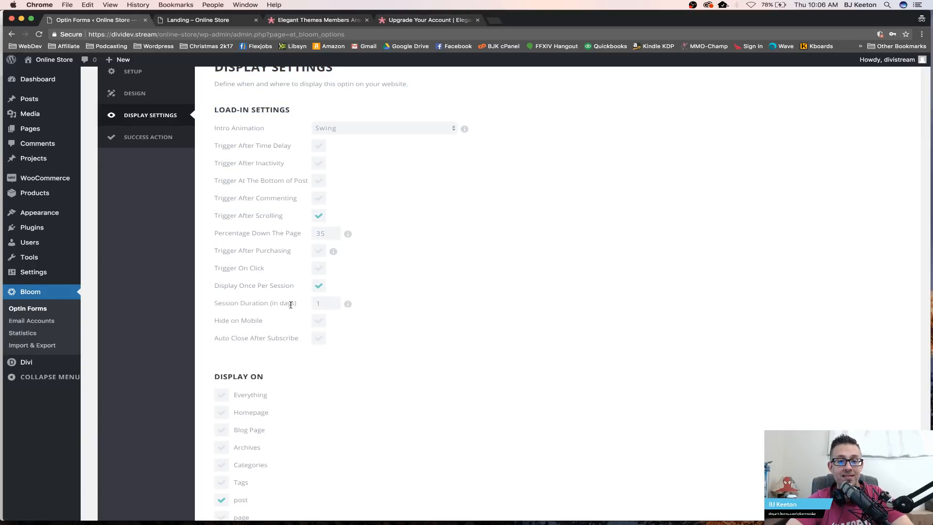
pyautogui.moveTo(295, 304); pyautogui.dragTo(272, 305)
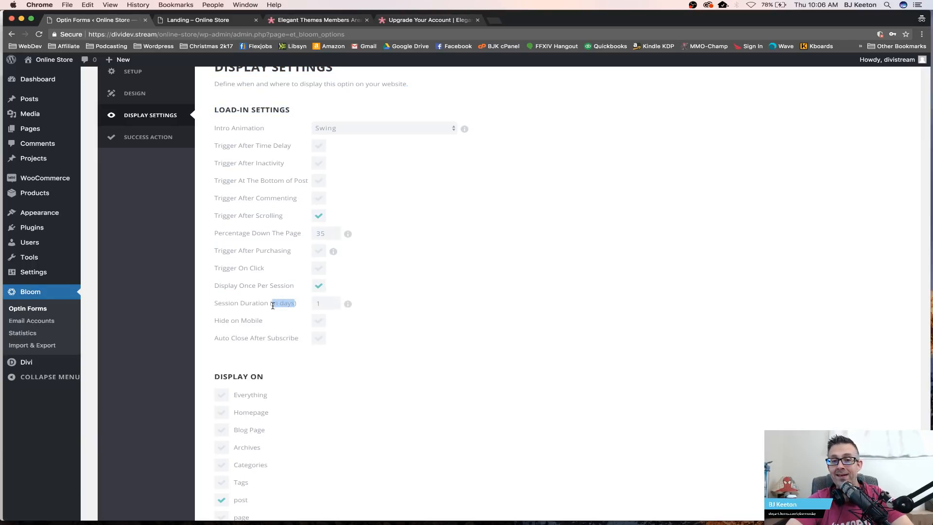
pyautogui.doubleClick(313, 304)
pyautogui.write('7')
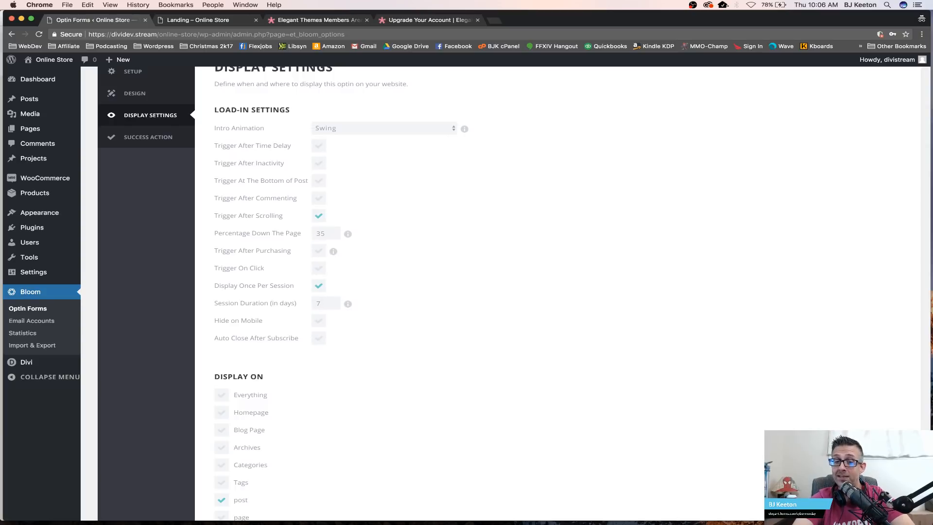
pyautogui.write('365')
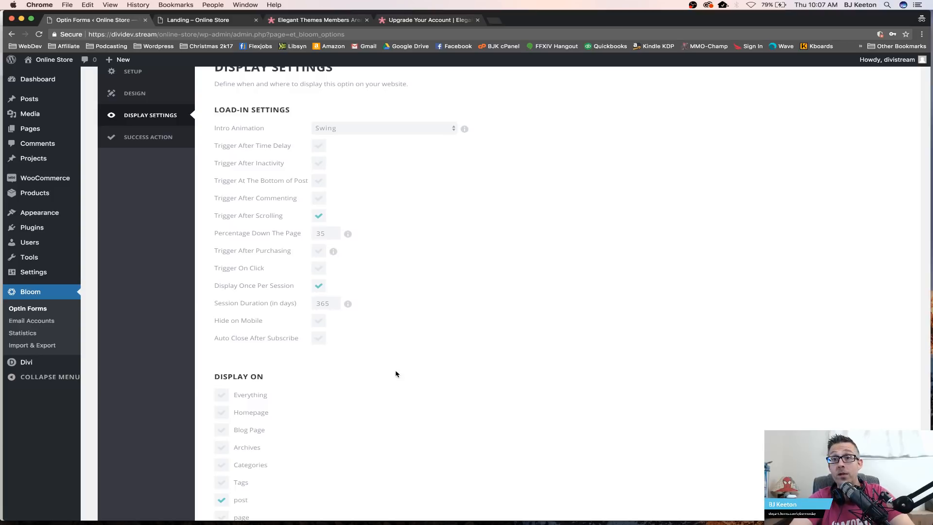
# Step: Open the Elegant Themes blog in another tab, then return to the optin's display settings
pyautogui.click(337, 18)
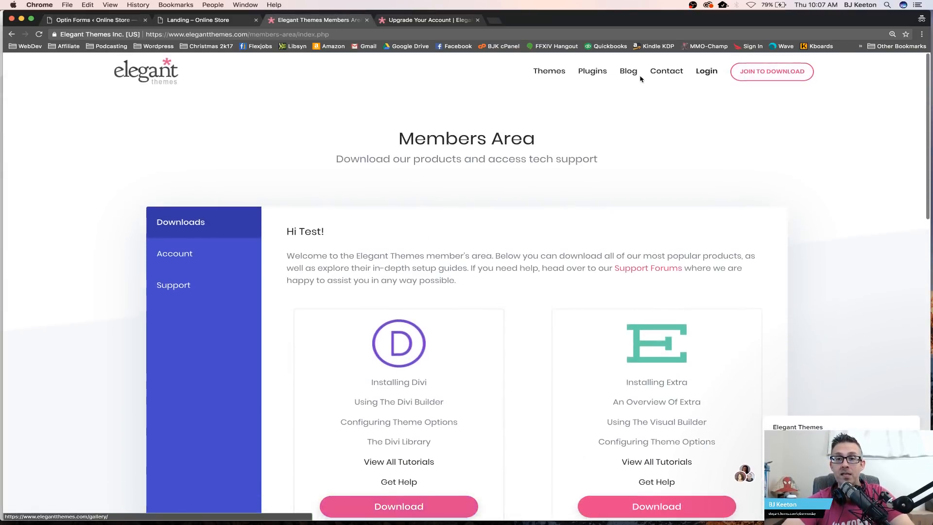
pyautogui.click(629, 71)
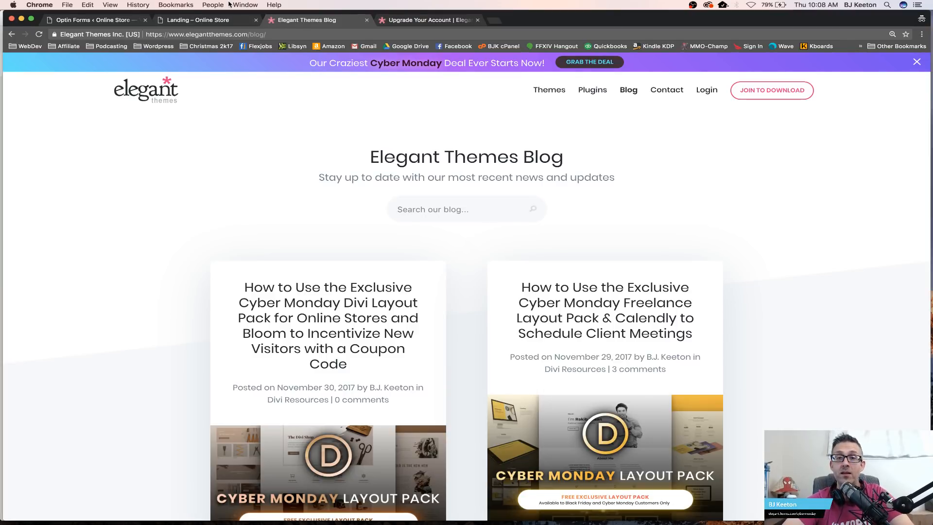
pyautogui.click(131, 20)
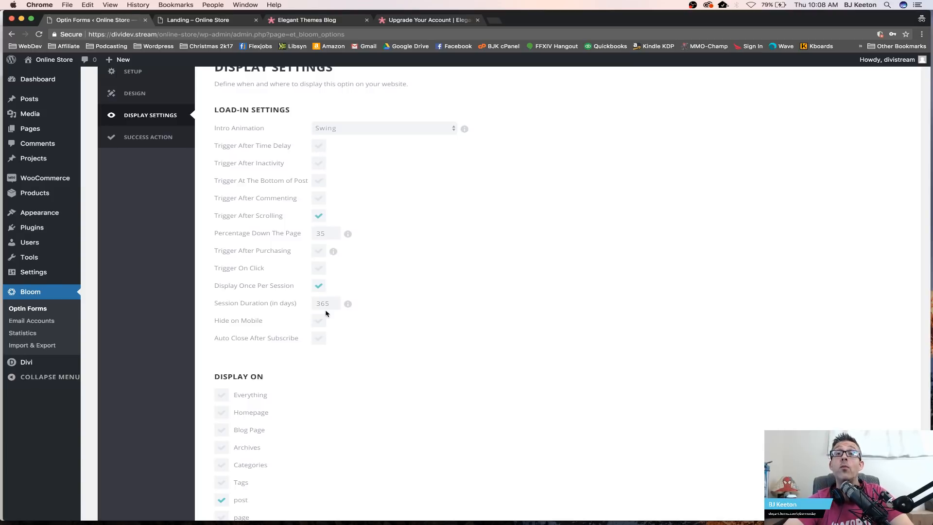
pyautogui.scroll(-1, 354, 296)
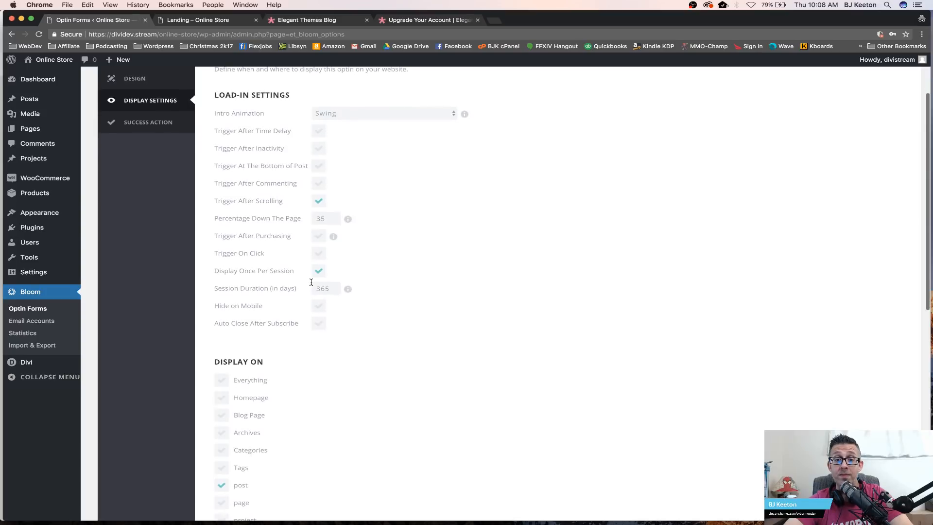
pyautogui.moveTo(208, 272); pyautogui.dragTo(323, 277)
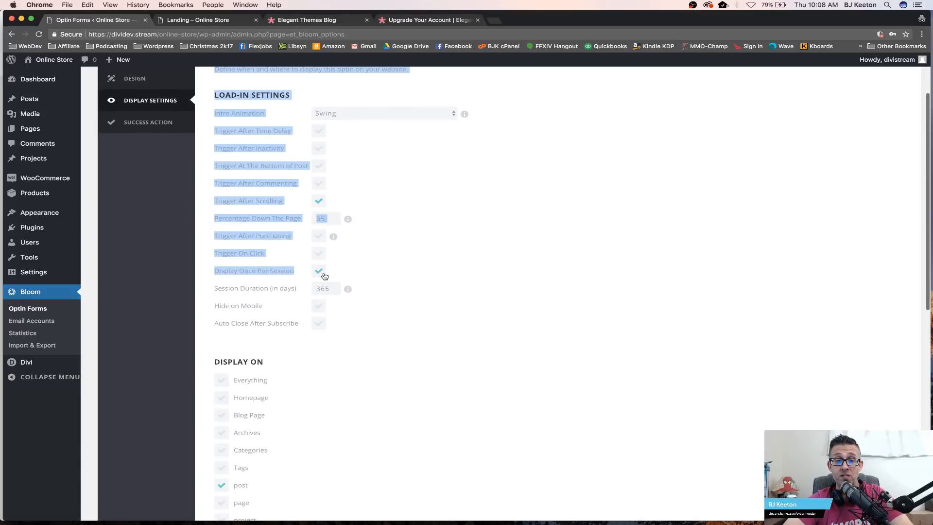
pyautogui.click(364, 286)
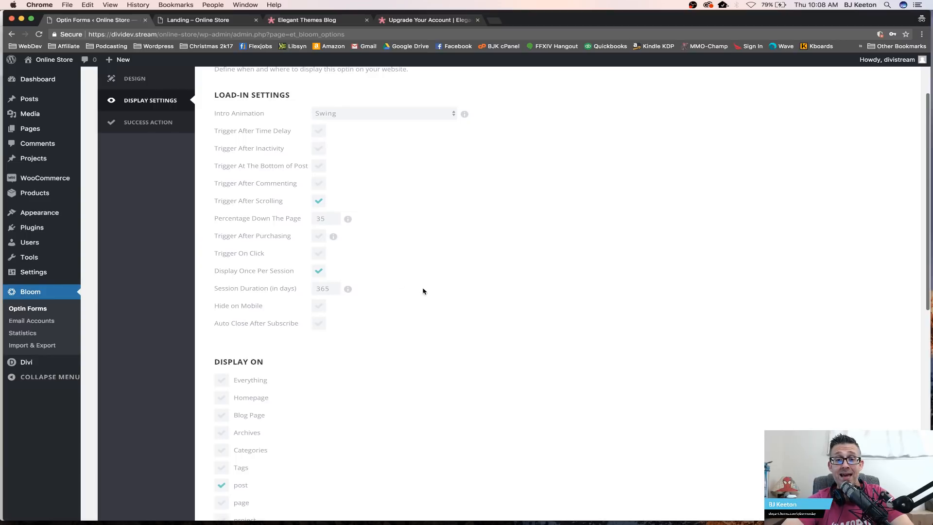
# Step: Set the optin to display on Everything
pyautogui.scroll(-3, 405, 292)
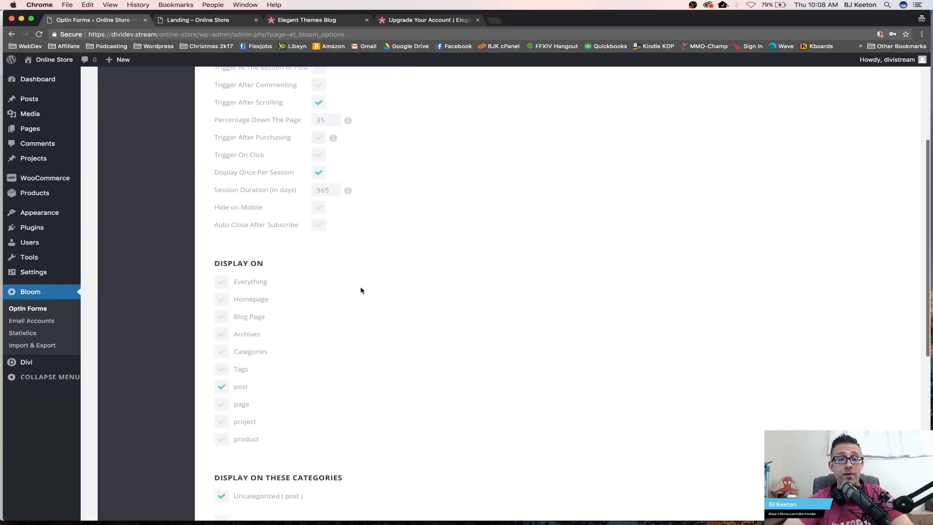
pyautogui.click(319, 209)
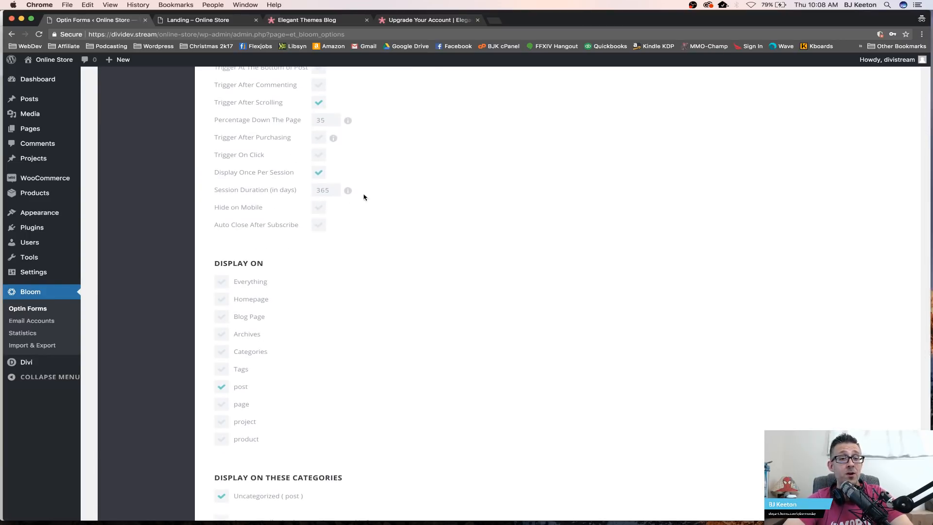
pyautogui.scroll(1, 322, 229)
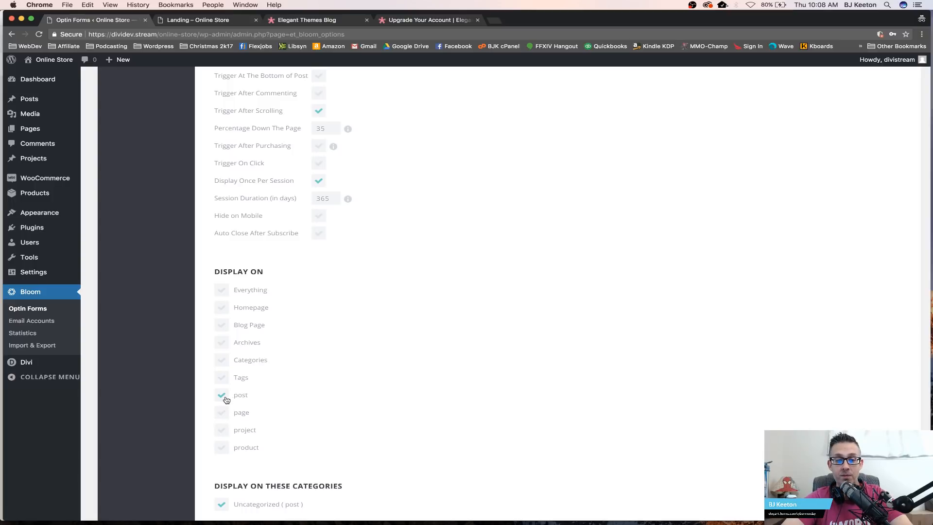
pyautogui.scroll(-5, 283, 362)
pyautogui.scroll(5, 283, 361)
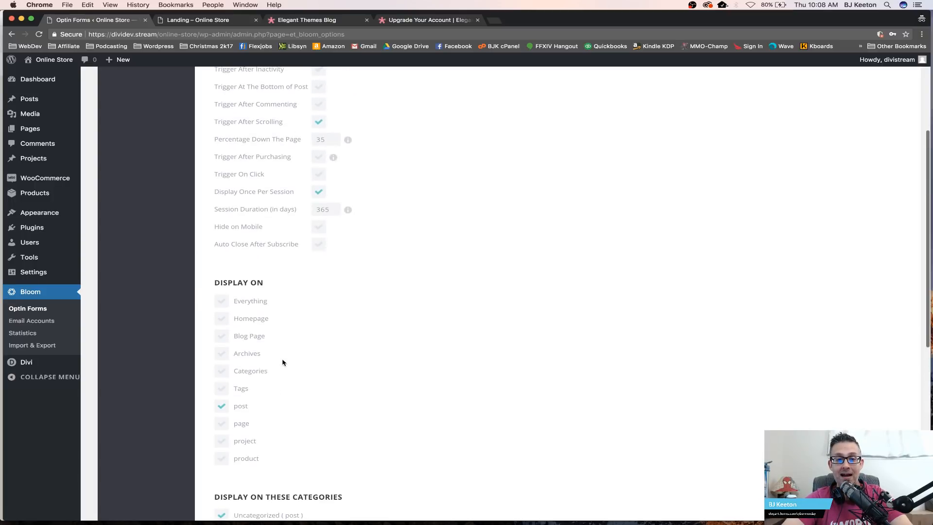
pyautogui.click(224, 302)
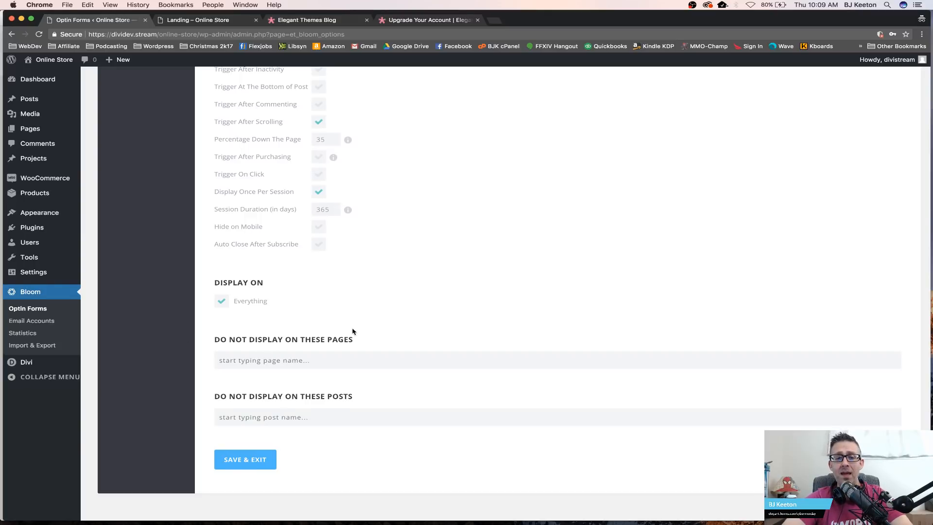
# Step: Add the Landing page to the pages where the optin is not displayed
pyautogui.scroll(-2, 351, 330)
pyautogui.click(347, 306)
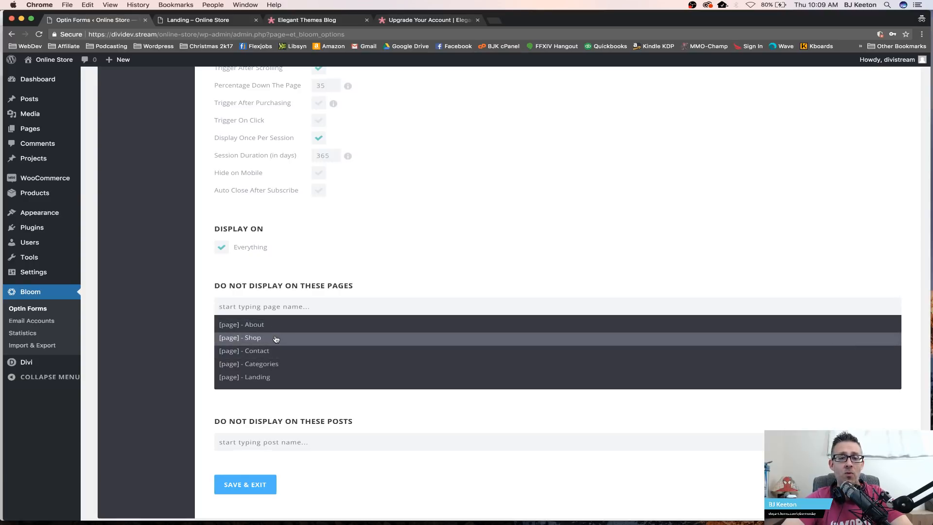
pyautogui.click(267, 377)
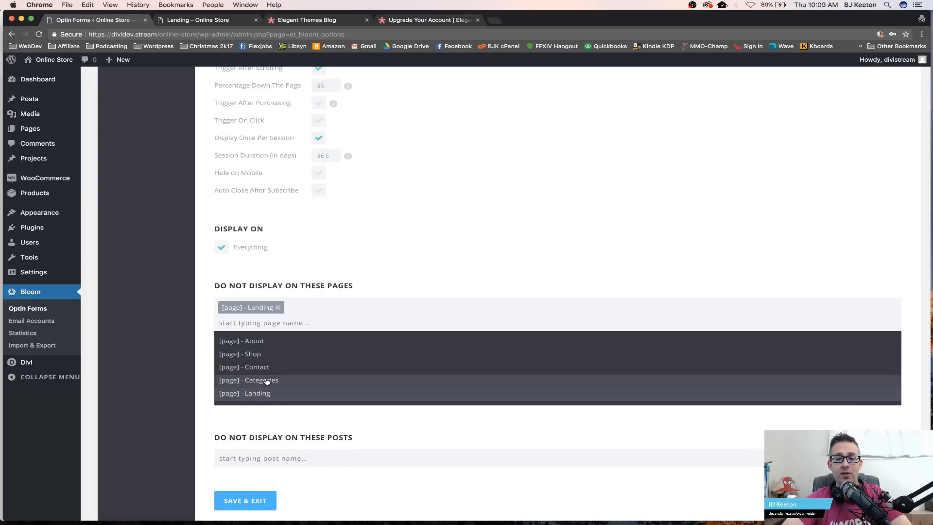
pyautogui.click(359, 295)
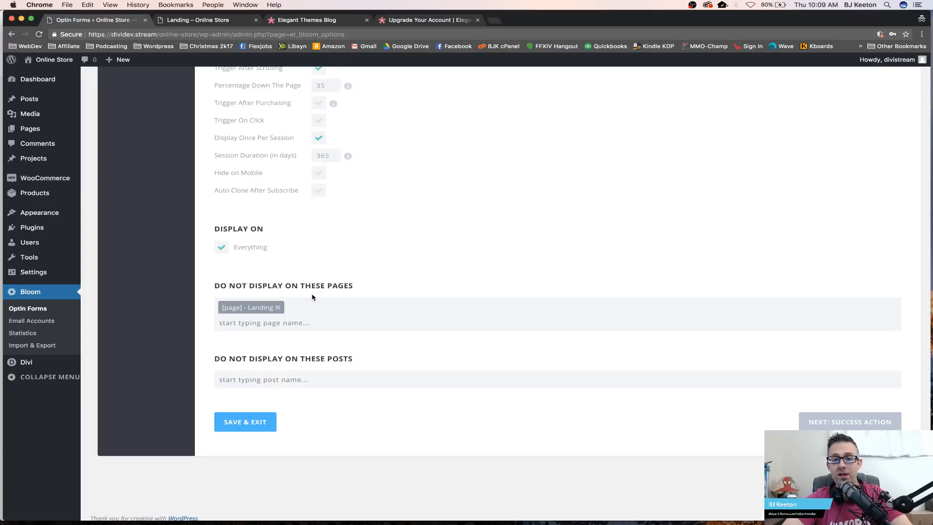
pyautogui.click(302, 320)
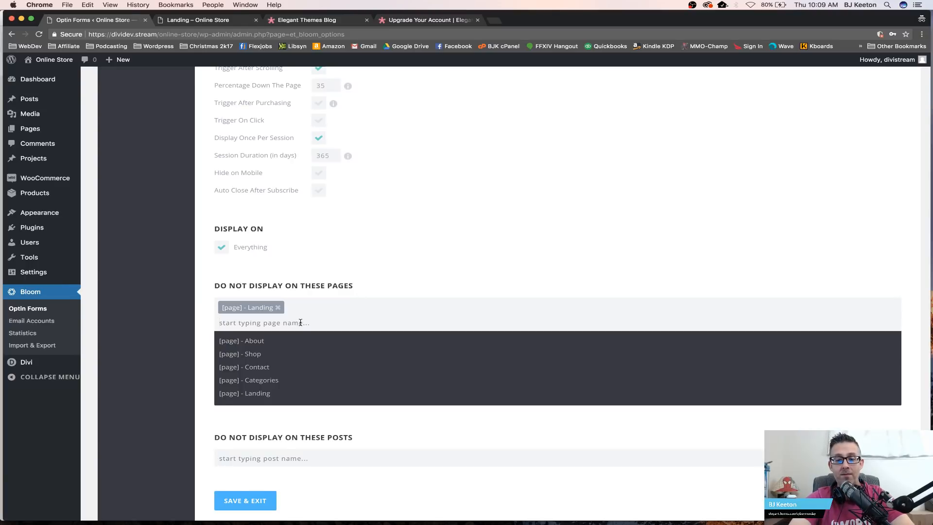
pyautogui.write('ABOUT')
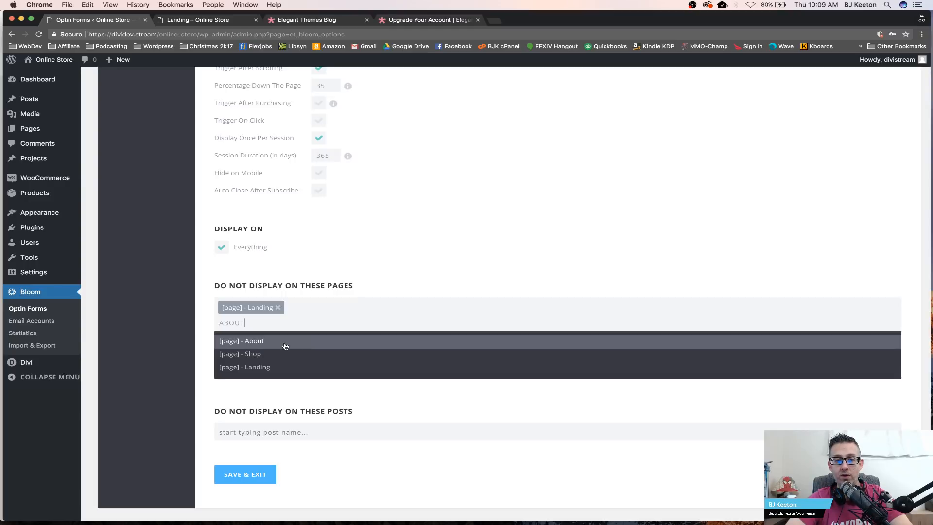
pyautogui.press('BackSpace')
pyautogui.press('BackSpace')
pyautogui.press('BackSpace')
pyautogui.press('BackSpace')
pyautogui.press('BackSpace')
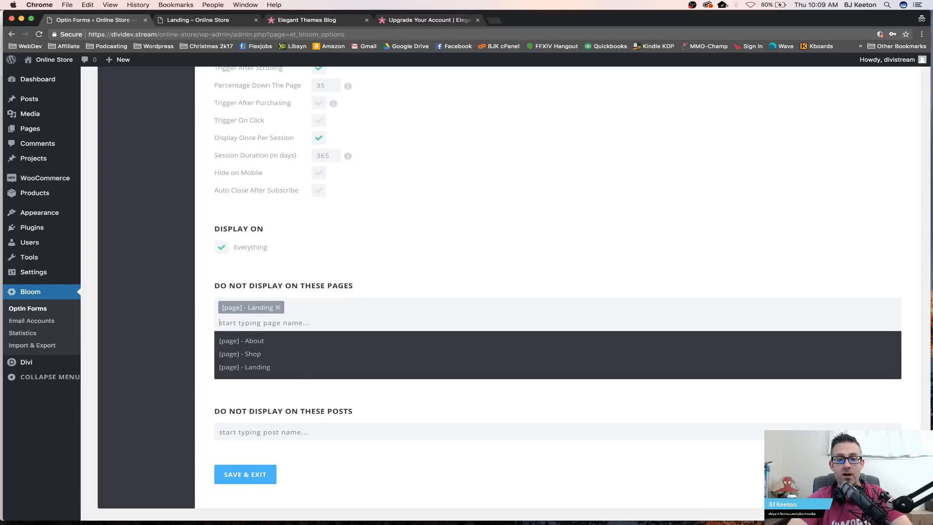
pyautogui.write('s')
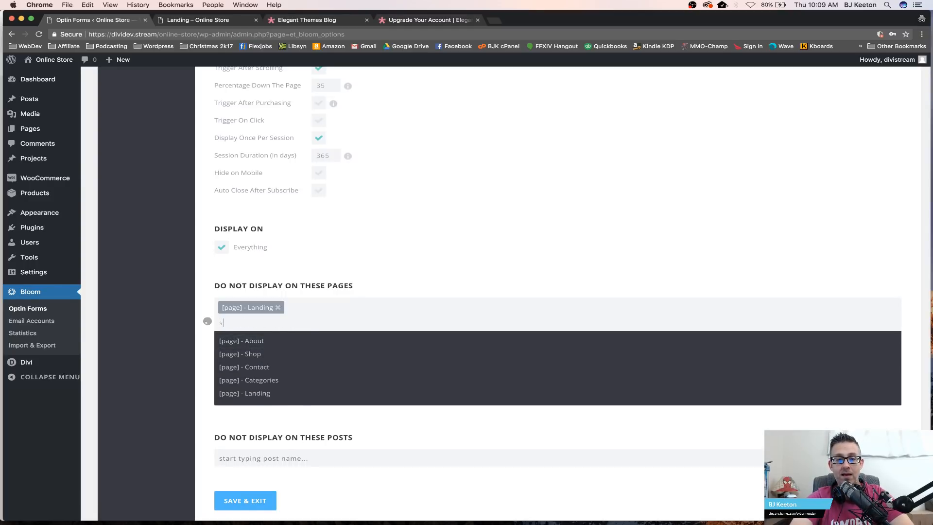
pyautogui.press('BackSpace')
# Step: Exclude the More stuff! product from display, then remove both the product and Landing exclusions
pyautogui.click(334, 457)
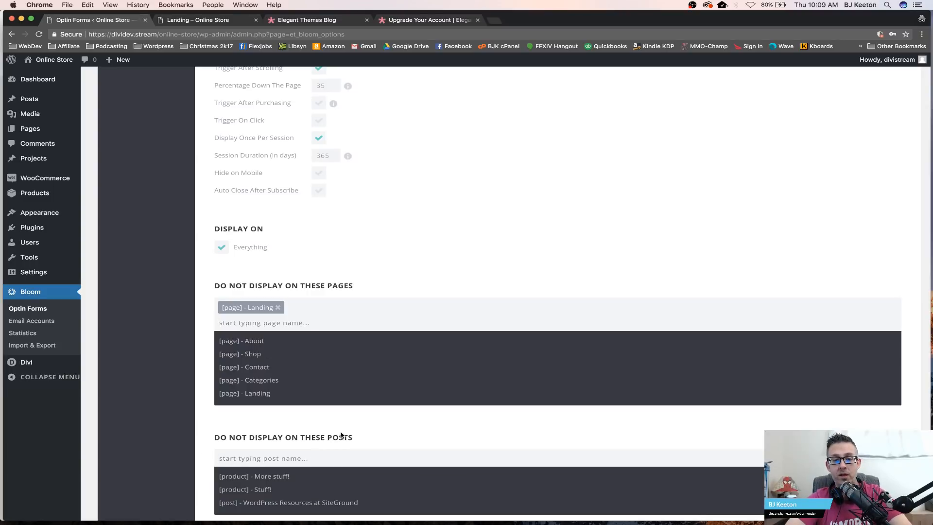
pyautogui.scroll(-1, 340, 437)
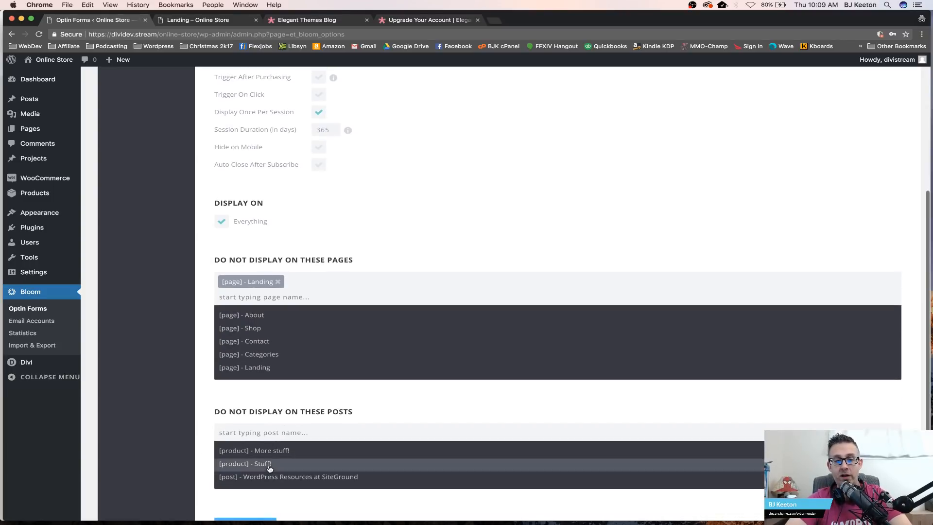
pyautogui.click(298, 452)
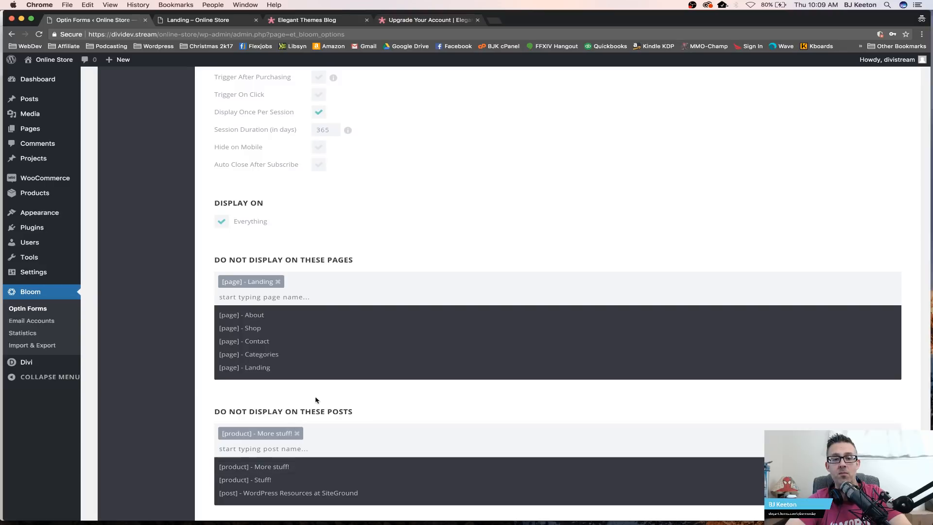
pyautogui.scroll(-2, 324, 395)
pyautogui.scroll(-2, 324, 395)
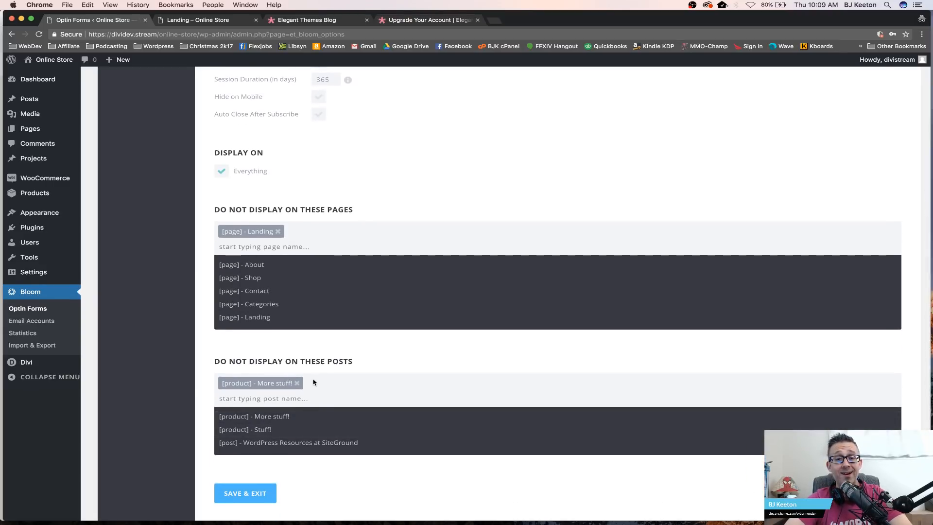
pyautogui.click(300, 385)
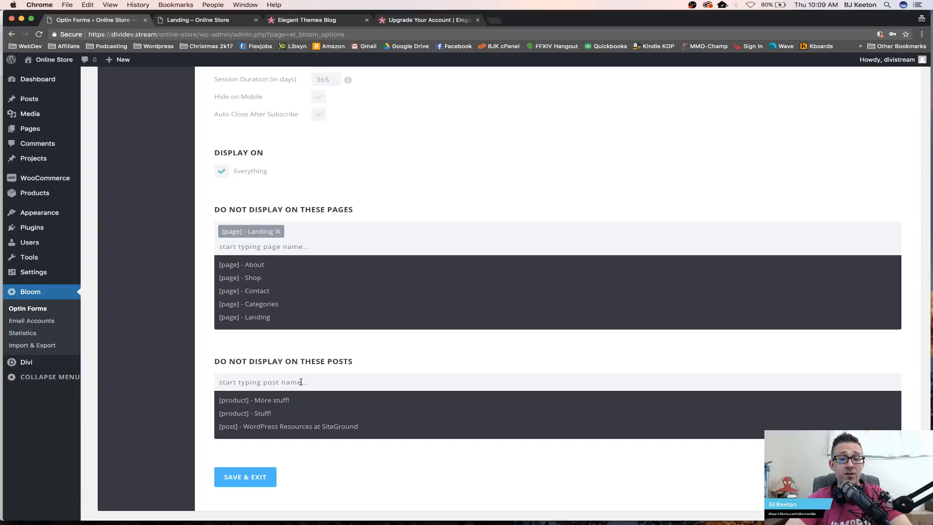
pyautogui.click(278, 231)
pyautogui.click(360, 147)
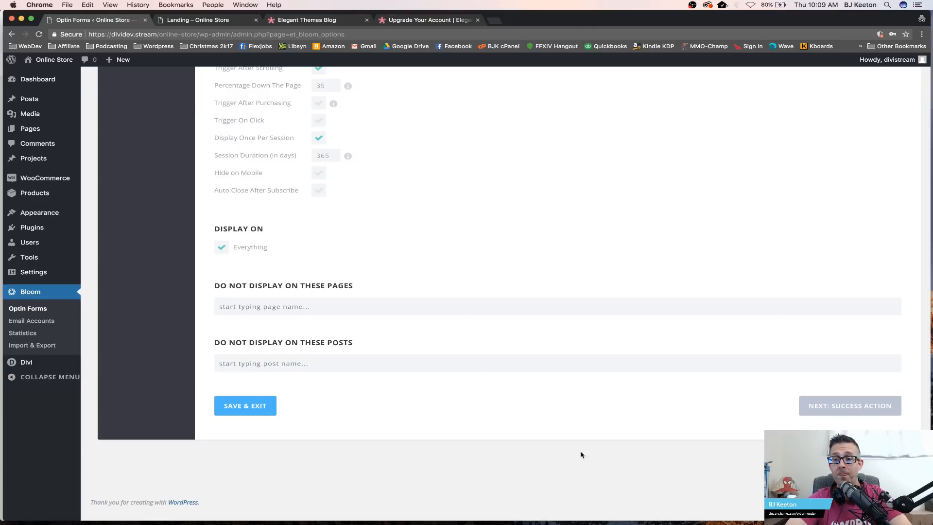
# Step: Open the success action settings and set the success action type to Redirect To URL
pyautogui.click(796, 411)
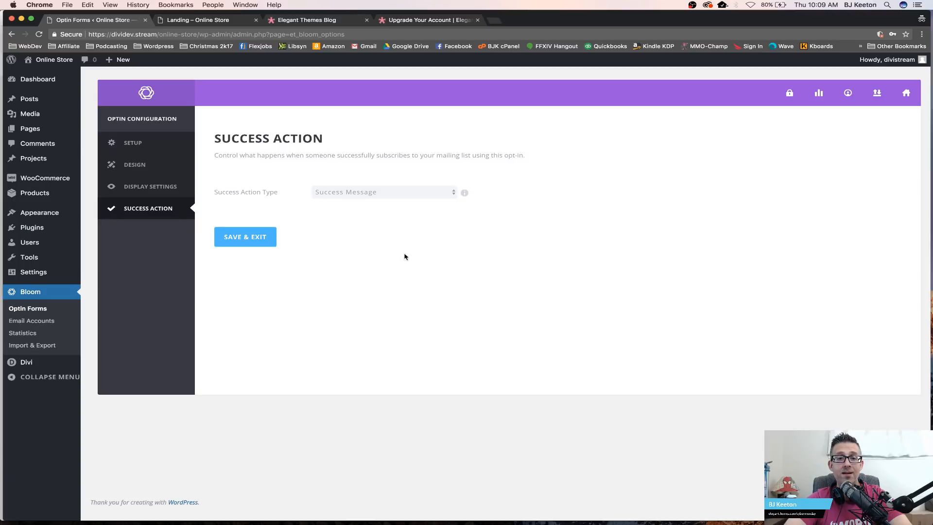
pyautogui.click(428, 192)
pyautogui.click(376, 264)
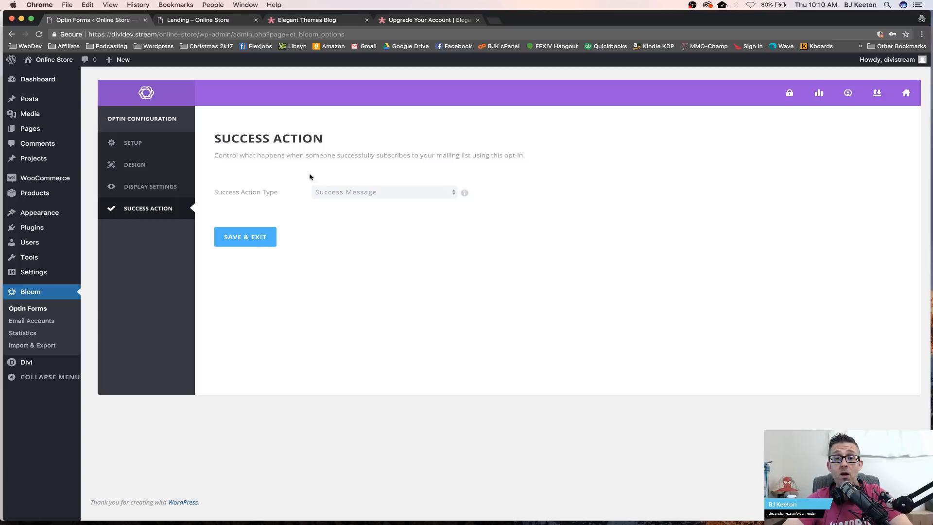
pyautogui.click(321, 192)
pyautogui.click(324, 201)
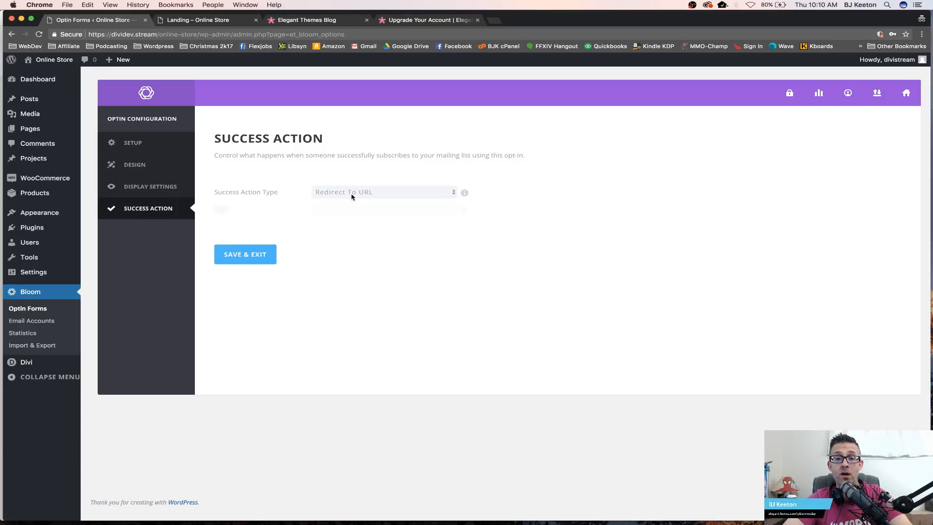
# Step: Enter /shop as the redirect URL and save and exit the optin
pyautogui.click(329, 210)
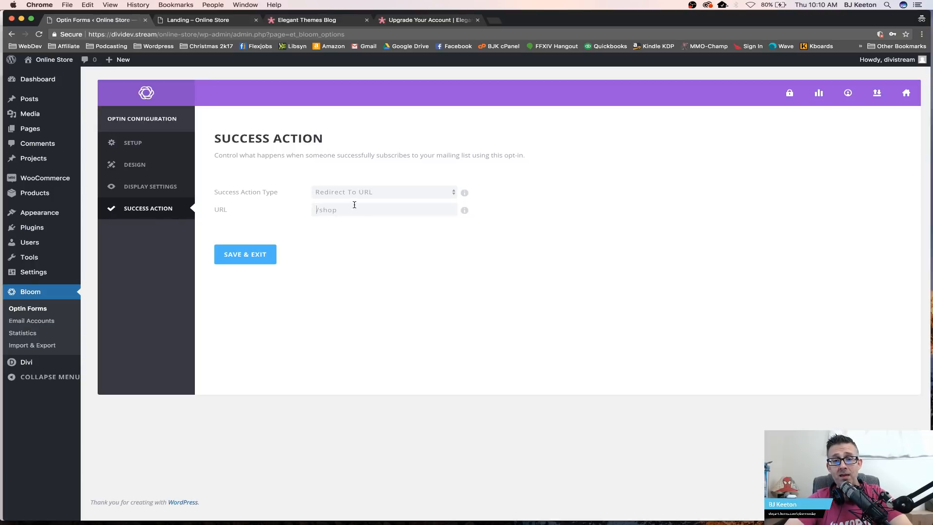
pyautogui.moveTo(349, 209)
pyautogui.mouseDown()
pyautogui.moveTo(314, 211)
pyautogui.moveTo(350, 210)
pyautogui.mouseUp()
pyautogui.click(310, 211)
pyautogui.click(352, 209)
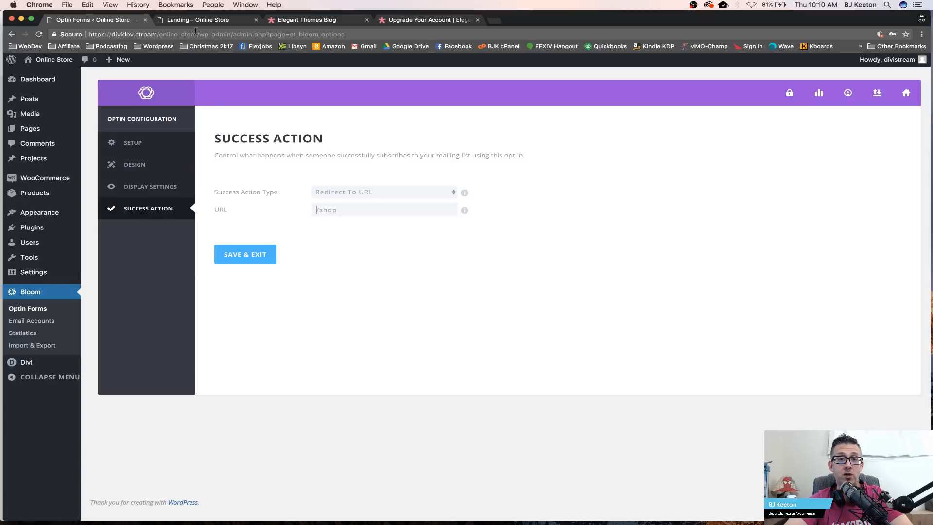
pyautogui.moveTo(199, 33); pyautogui.dragTo(89, 34)
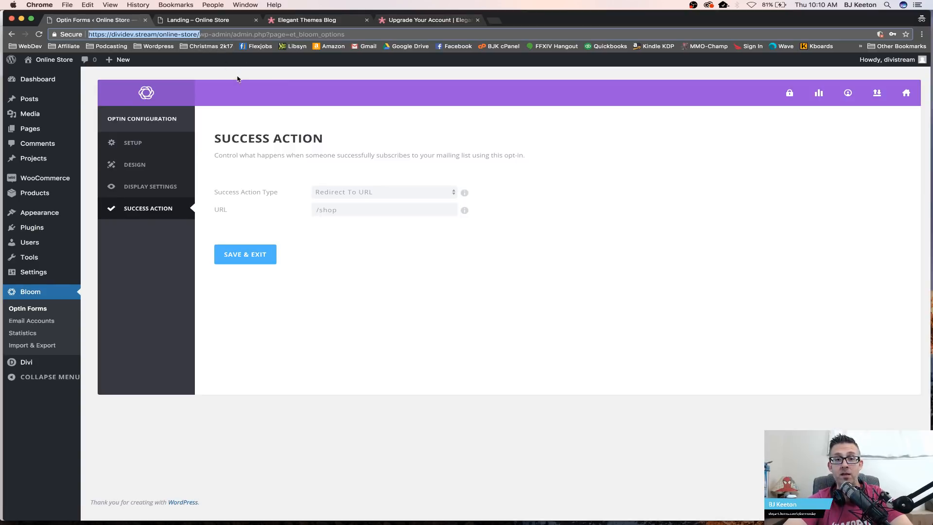
pyautogui.click(342, 248)
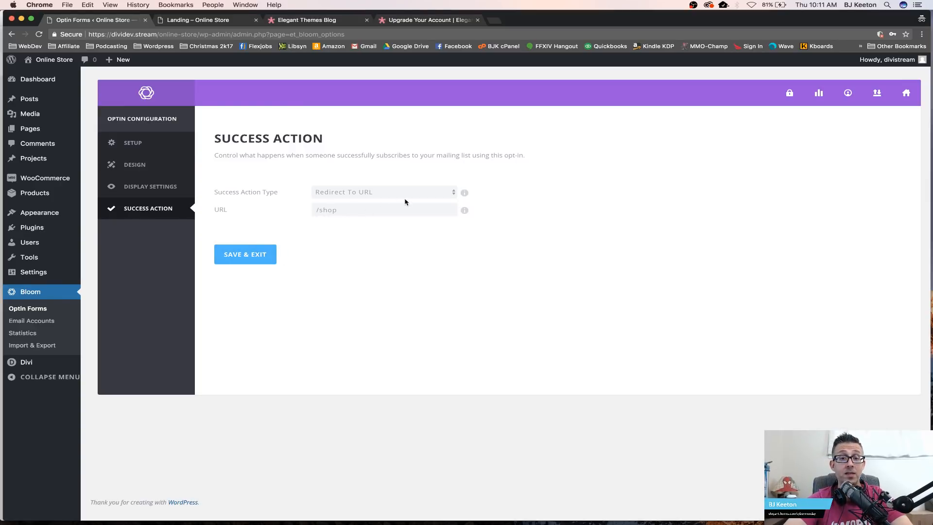
pyautogui.click(248, 258)
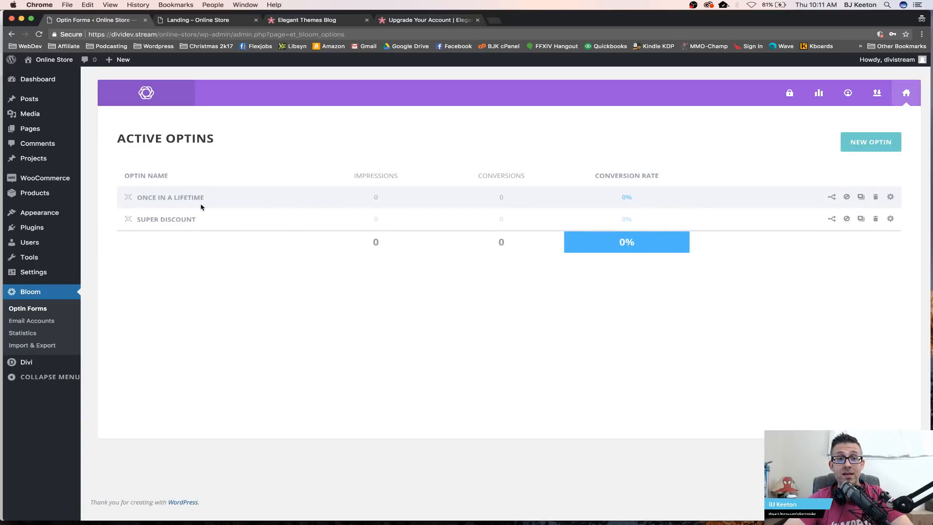
# Step: Reload the landing page in its tab to test the pop-up, then close it
pyautogui.click(209, 23)
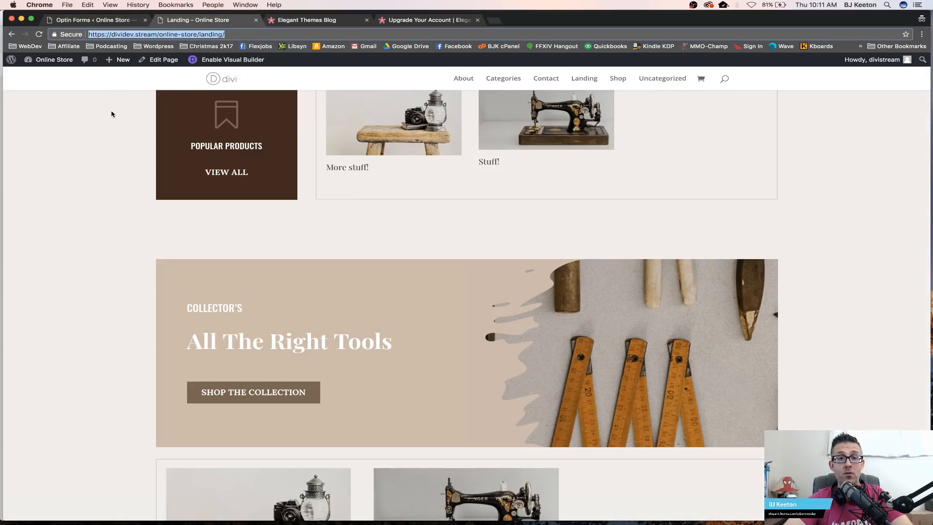
pyautogui.scroll(3, 111, 121)
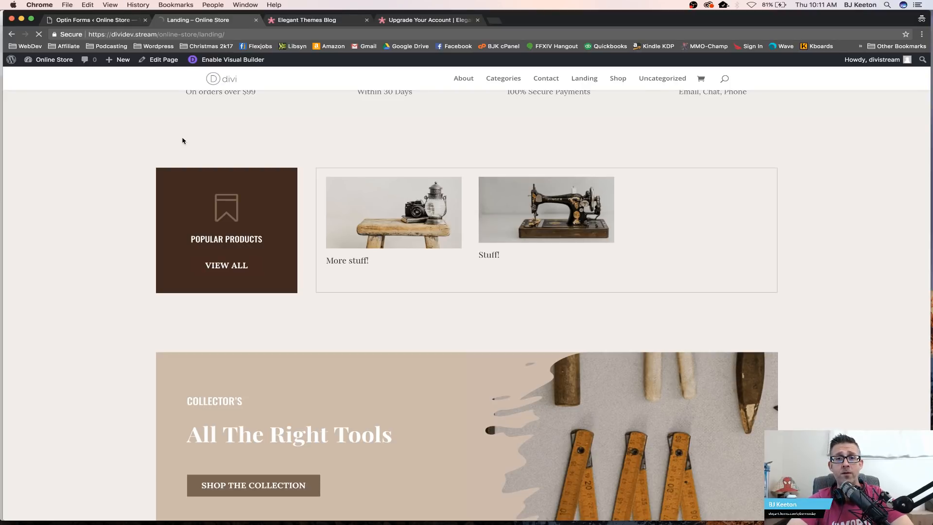
pyautogui.press('super+r')
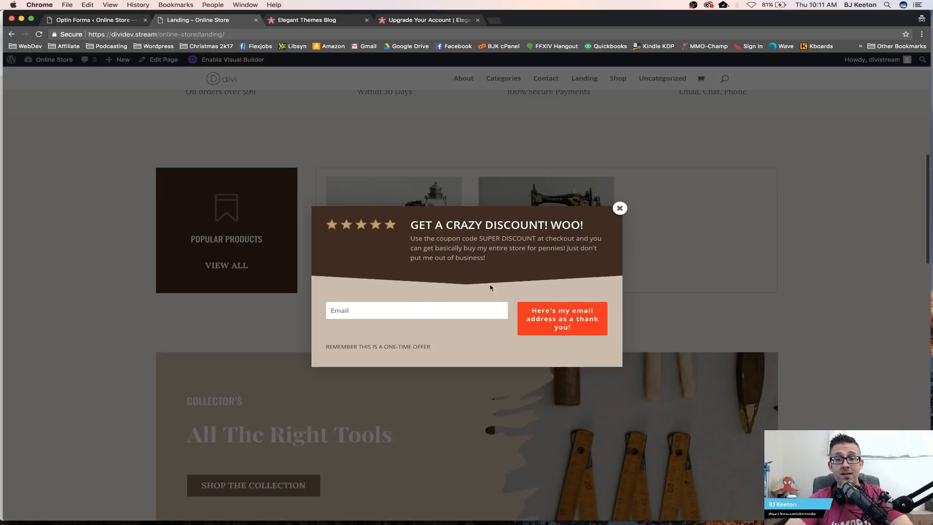
pyautogui.click(620, 209)
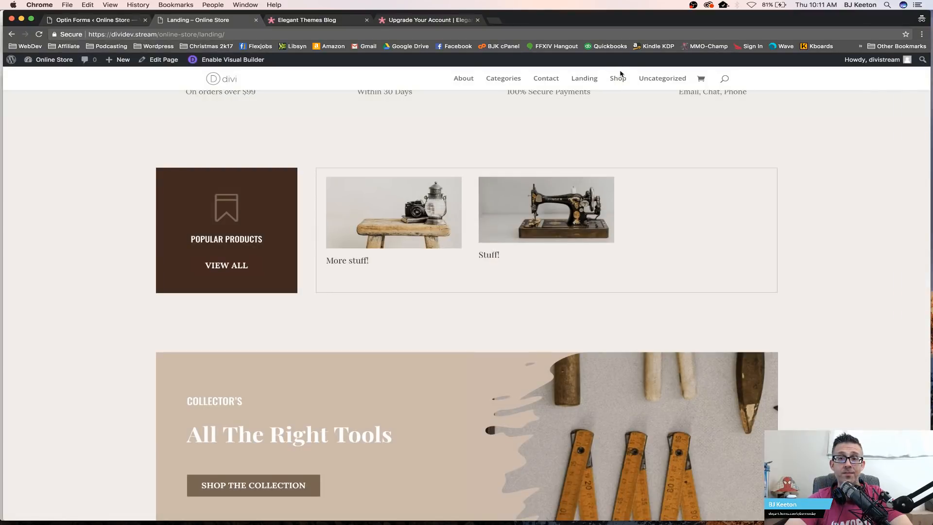
# Step: Browse the Shop page and open the Stuff! product page
pyautogui.click(617, 76)
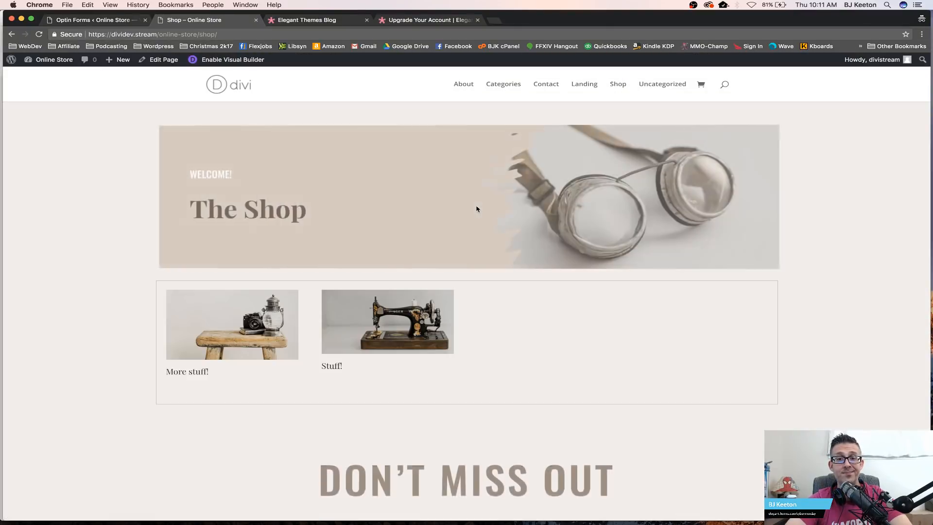
pyautogui.scroll(-15, 476, 209)
pyautogui.scroll(8, 477, 209)
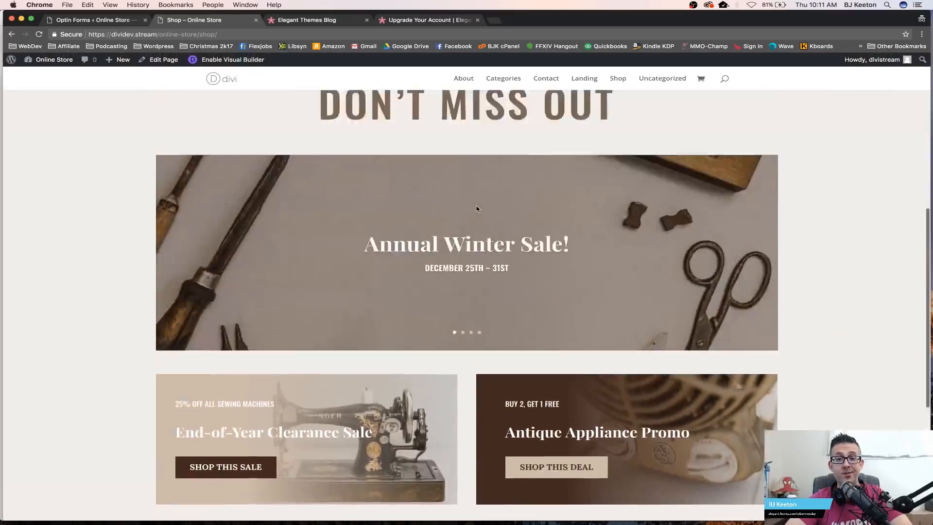
pyautogui.scroll(8, 476, 208)
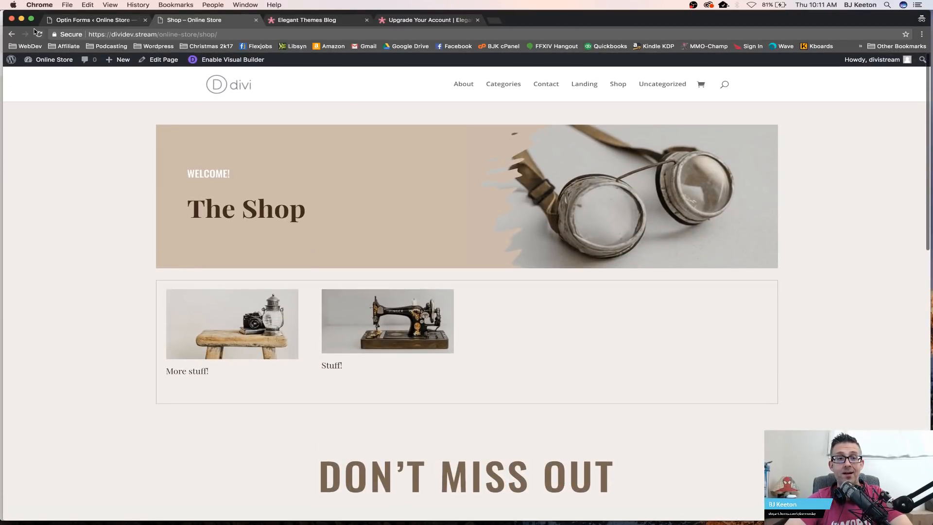
pyautogui.click(37, 33)
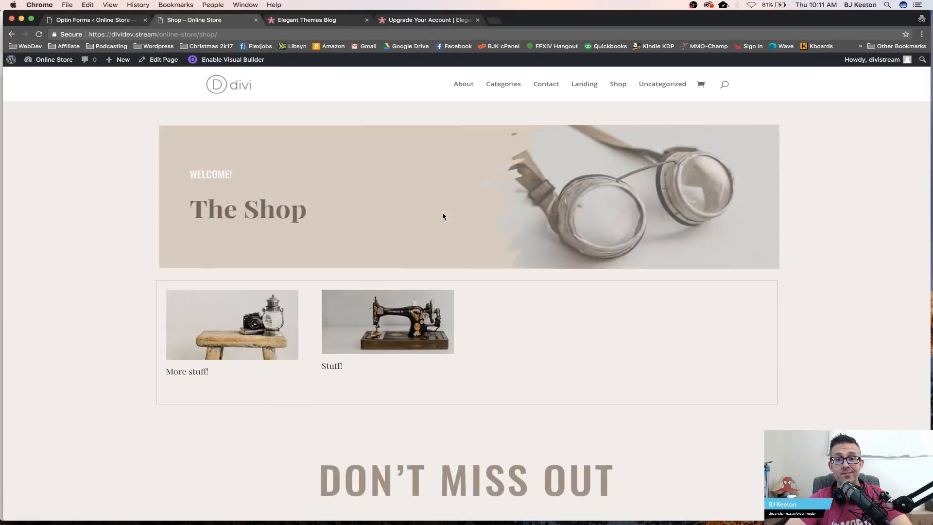
pyautogui.scroll(-5, 442, 216)
pyautogui.click(385, 223)
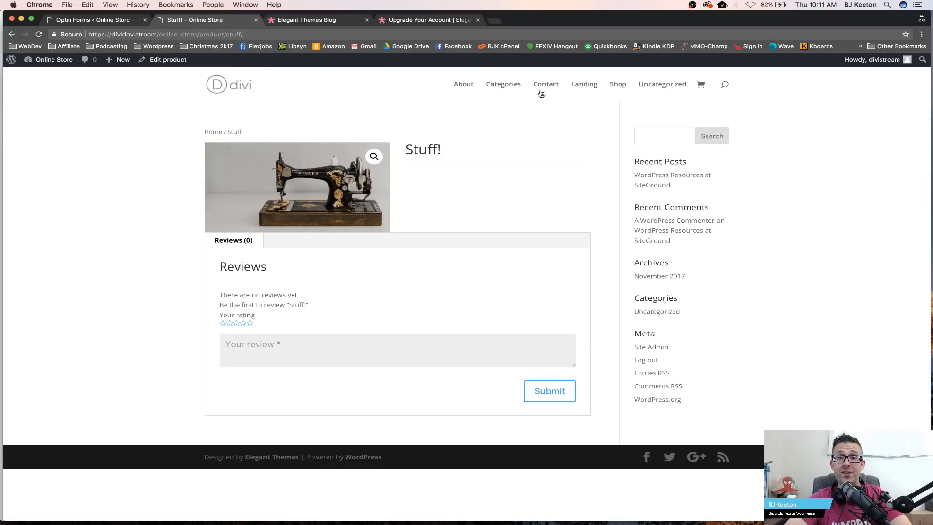
# Step: Open the Landing page and go to the More stuff! product page from its product grid
pyautogui.click(583, 84)
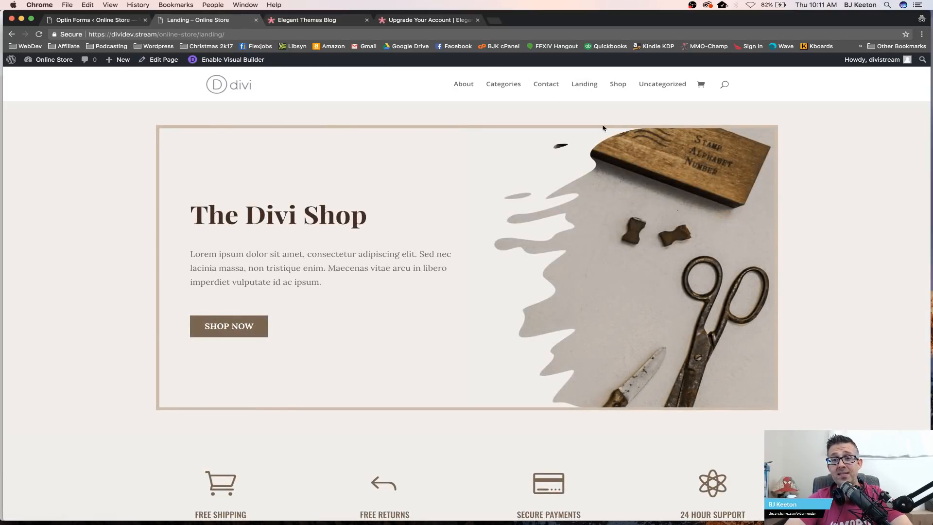
pyautogui.scroll(-15, 260, 350)
pyautogui.scroll(5, 260, 351)
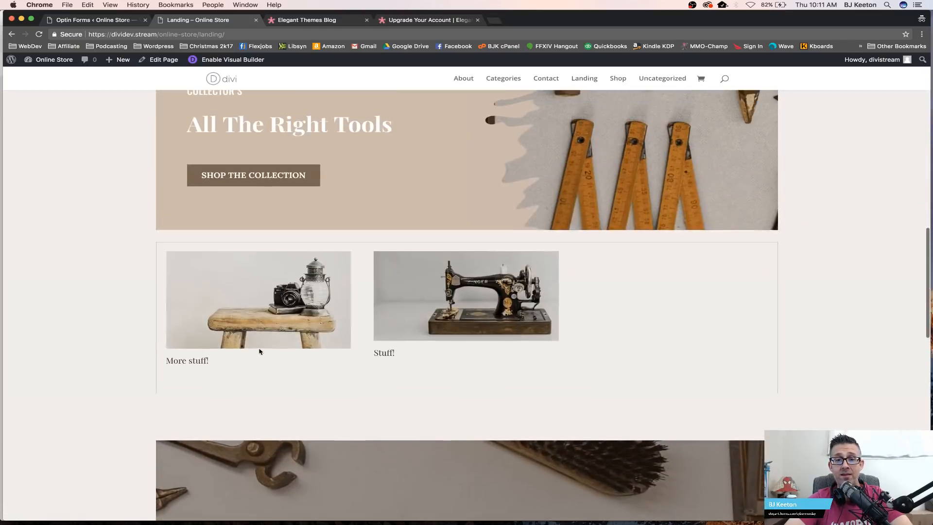
pyautogui.click(259, 342)
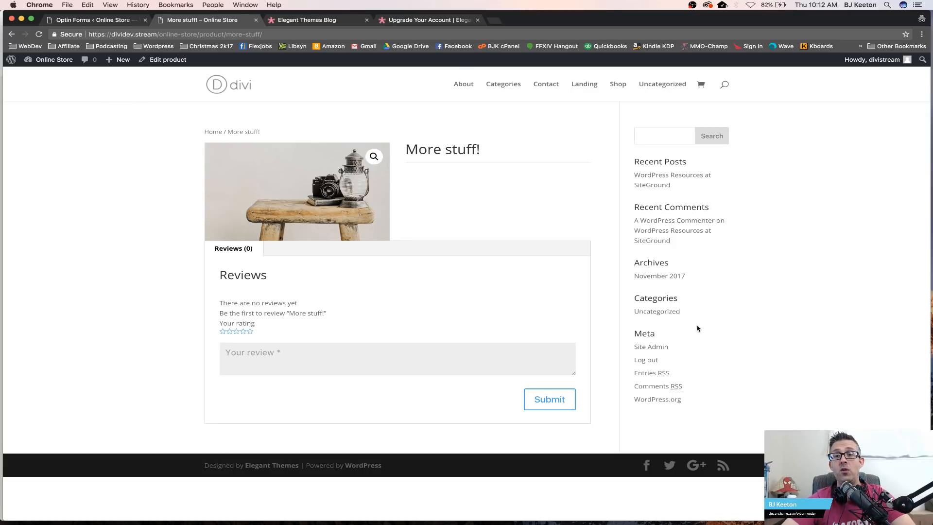
# Step: Browse through the Landing page sections and briefly check the Bloom Optin Forms tab
pyautogui.click(580, 80)
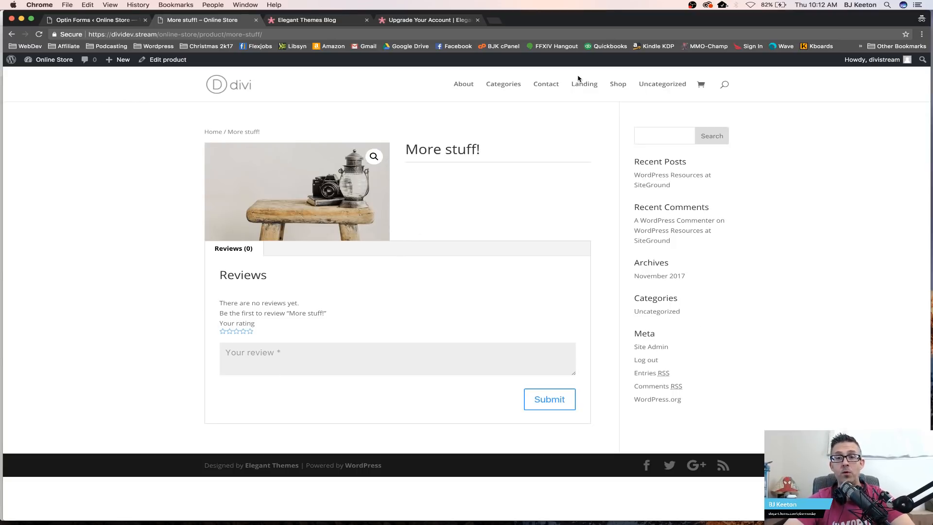
pyautogui.scroll(-1, 543, 171)
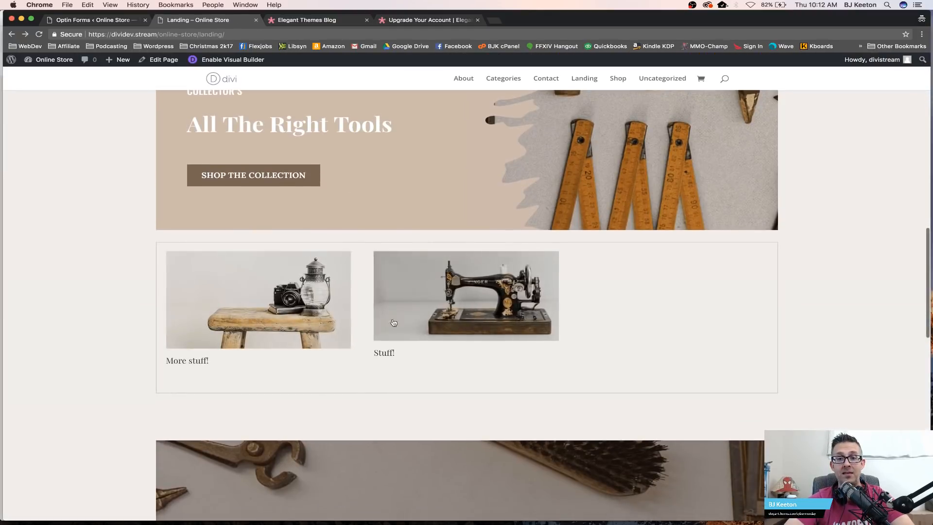
pyautogui.scroll(5, 307, 428)
pyautogui.scroll(-7, 307, 428)
pyautogui.scroll(-5, 306, 427)
pyautogui.scroll(8, 306, 427)
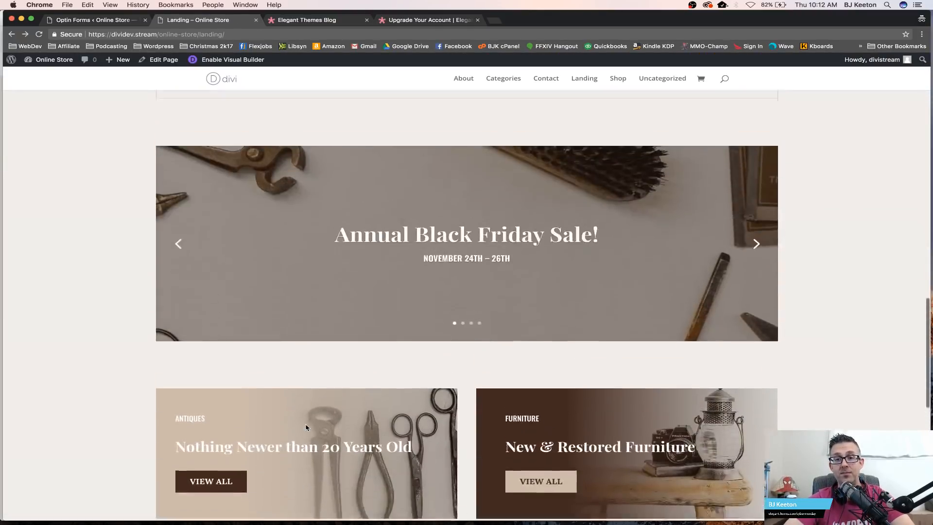
pyautogui.scroll(1, 306, 427)
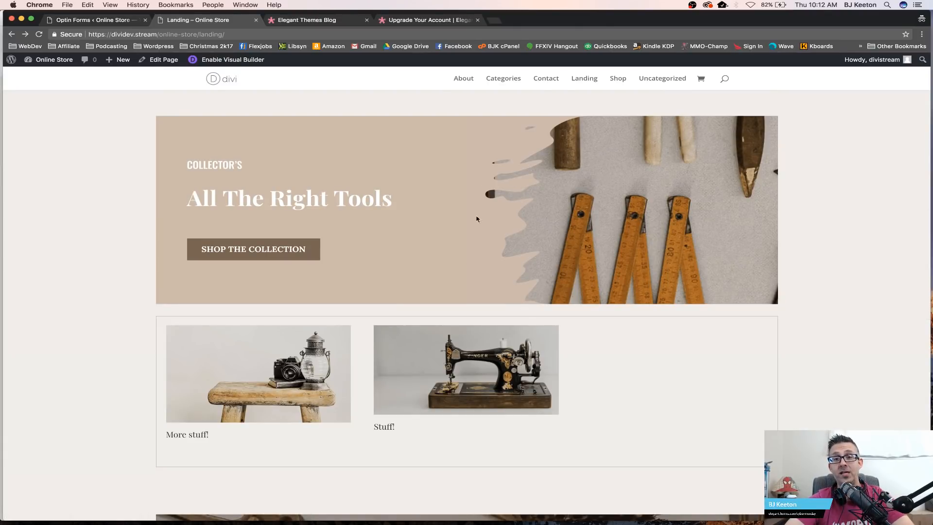
pyautogui.click(112, 22)
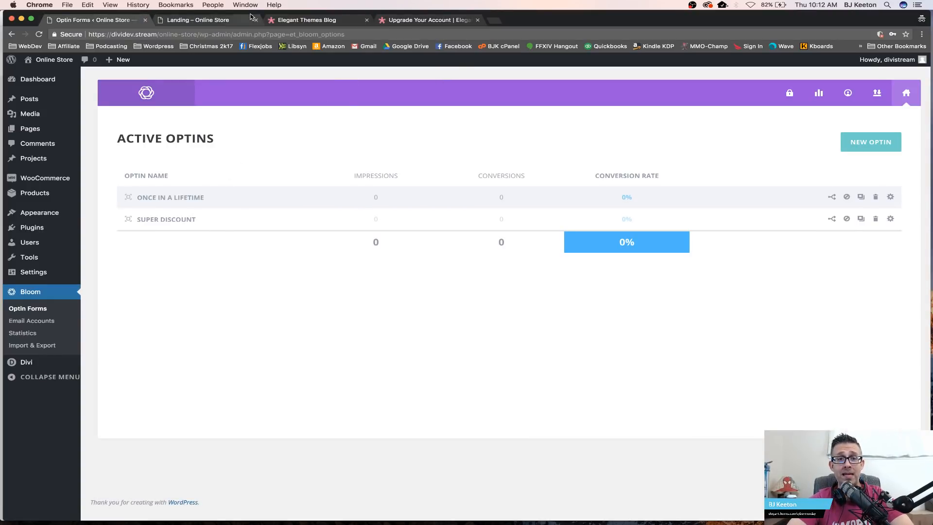
pyautogui.click(237, 21)
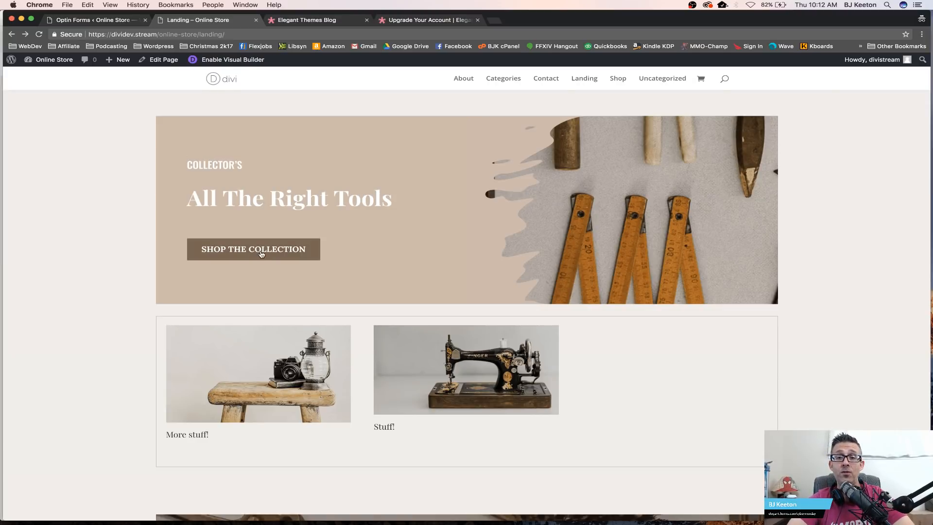
pyautogui.scroll(10, 349, 285)
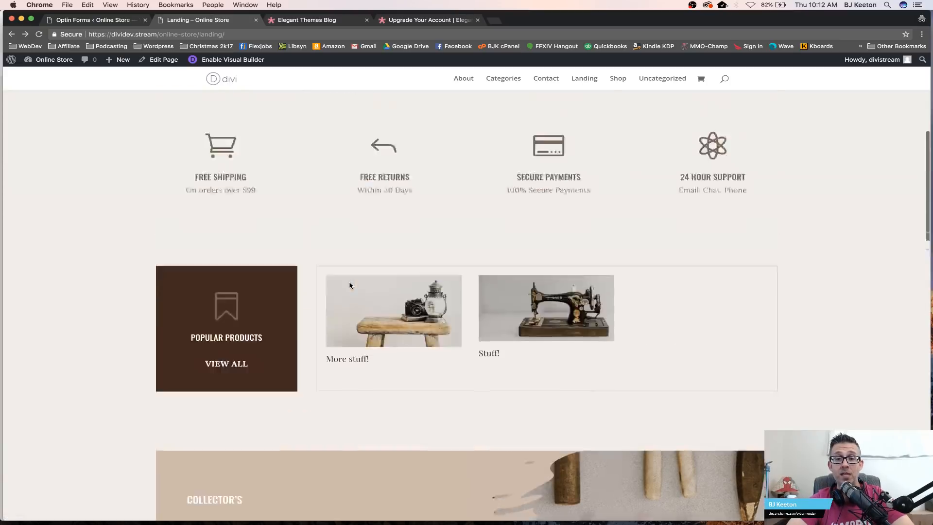
pyautogui.scroll(-4, 362, 252)
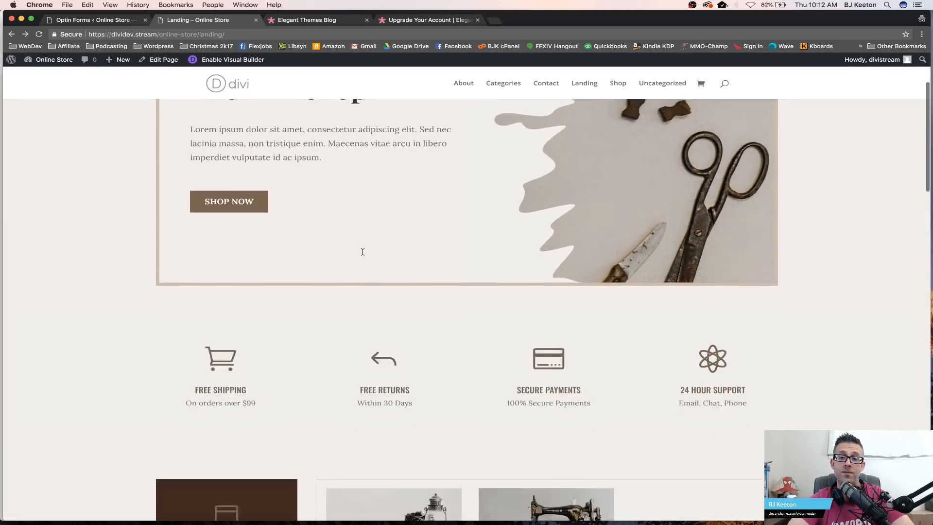
pyautogui.scroll(-15, 457, 235)
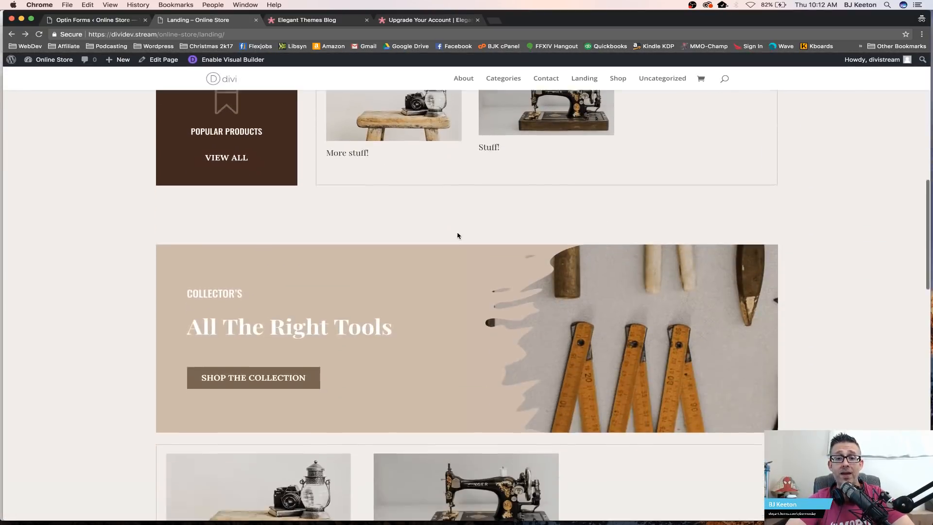
pyautogui.scroll(-4, 458, 236)
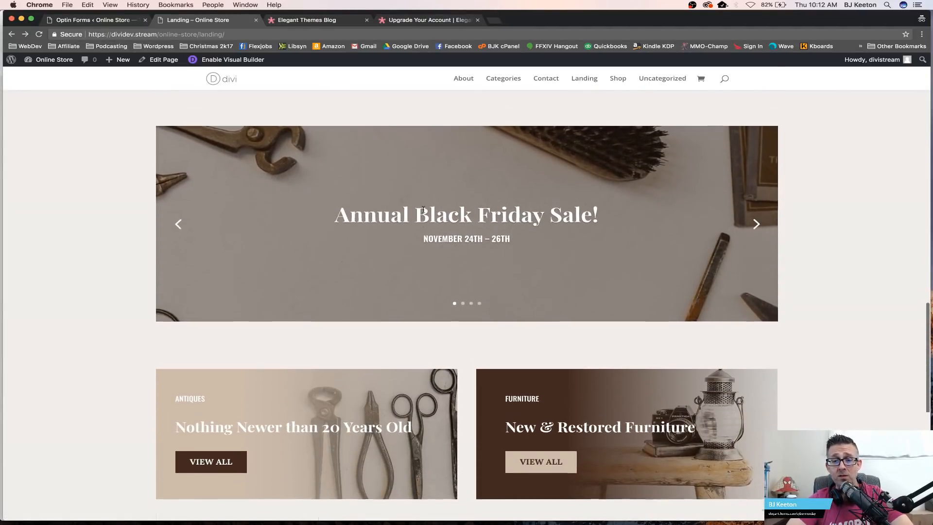
pyautogui.scroll(-6, 408, 242)
pyautogui.scroll(-4, 400, 267)
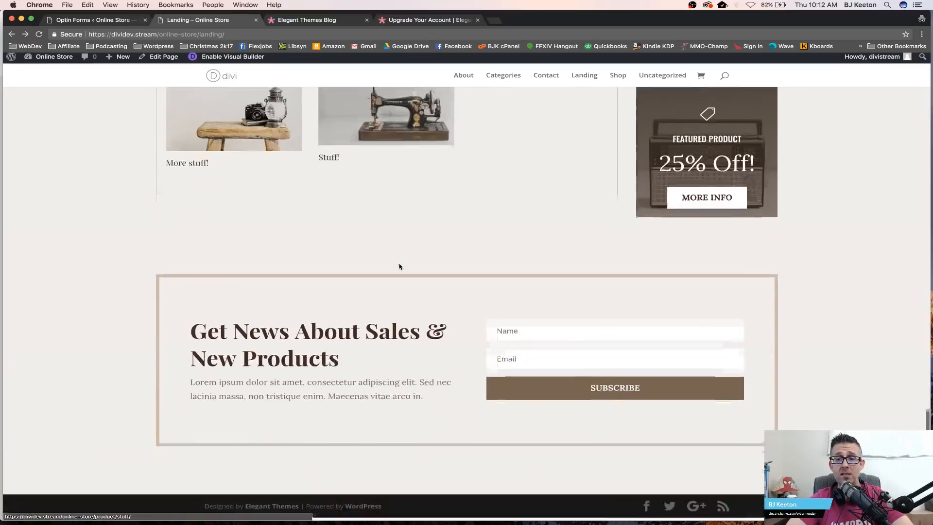
pyautogui.scroll(18, 400, 267)
pyautogui.scroll(7, 400, 267)
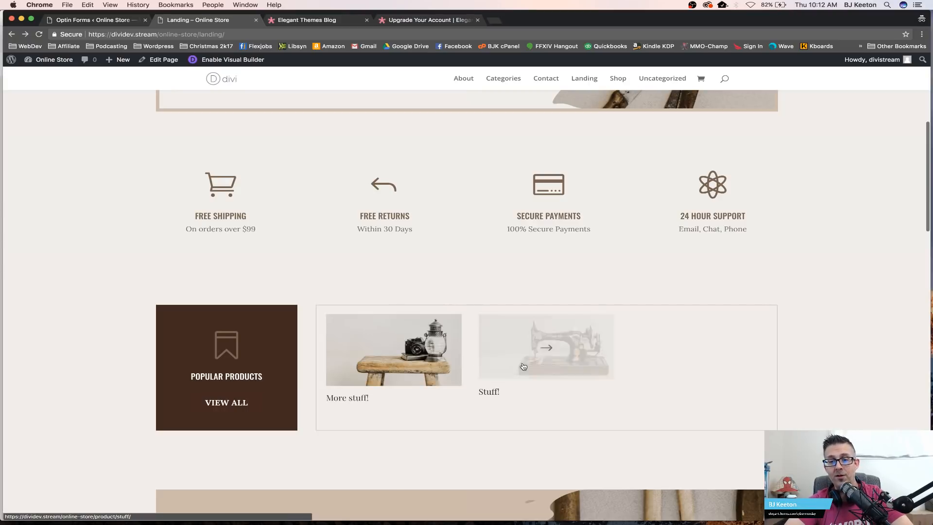
pyautogui.scroll(5, 311, 394)
pyautogui.scroll(2, 311, 396)
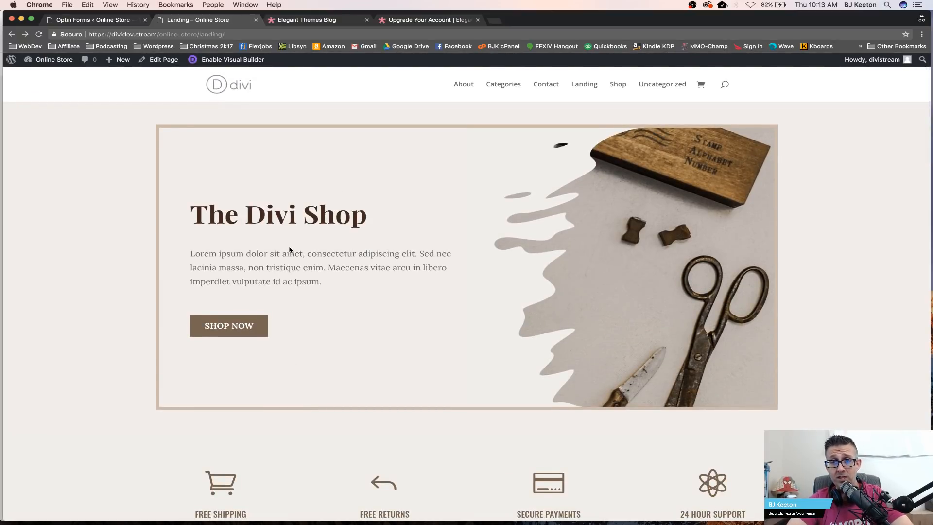
# Step: Open the Visual Builder on the Landing page and change the hero heading to The Awesome Store
pyautogui.click(250, 60)
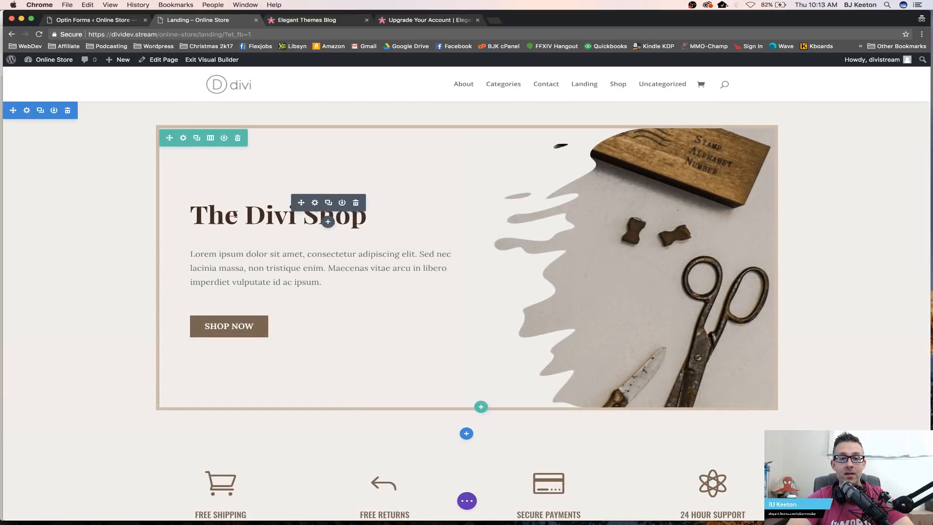
pyautogui.click(244, 216)
pyautogui.moveTo(244, 216); pyautogui.dragTo(367, 217)
pyautogui.write('Awesome Store')
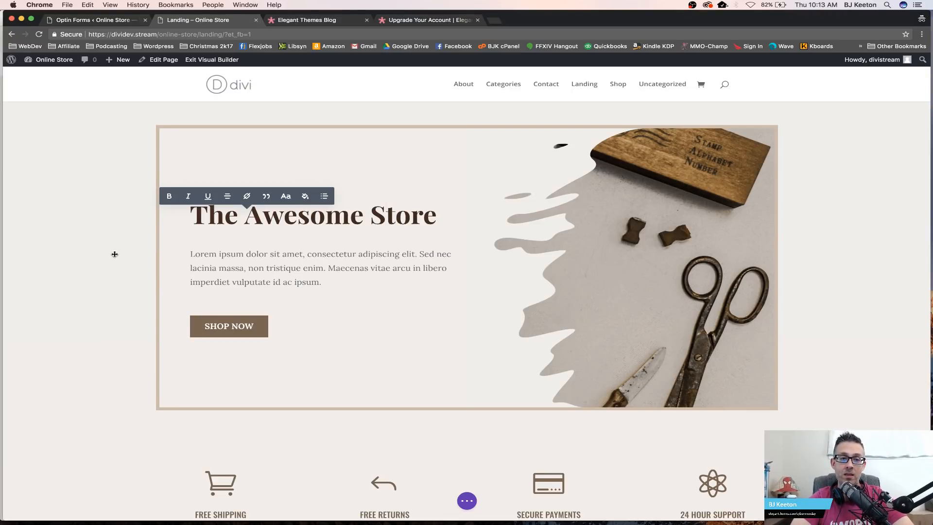
# Step: Replace the hero paragraph with "You can buy awesome stuff at my store. Please. Let me buy food."
pyautogui.click(191, 254)
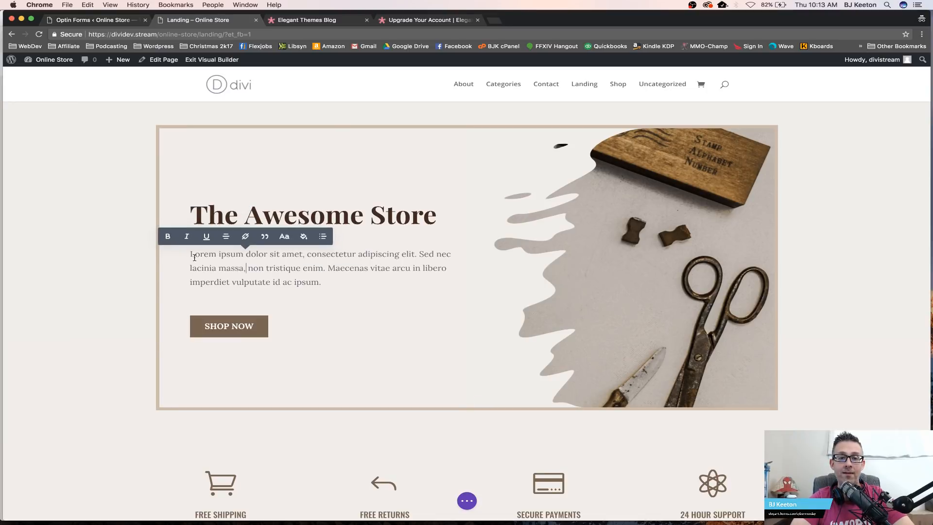
pyautogui.moveTo(191, 254); pyautogui.dragTo(324, 277)
pyautogui.write('You can buy')
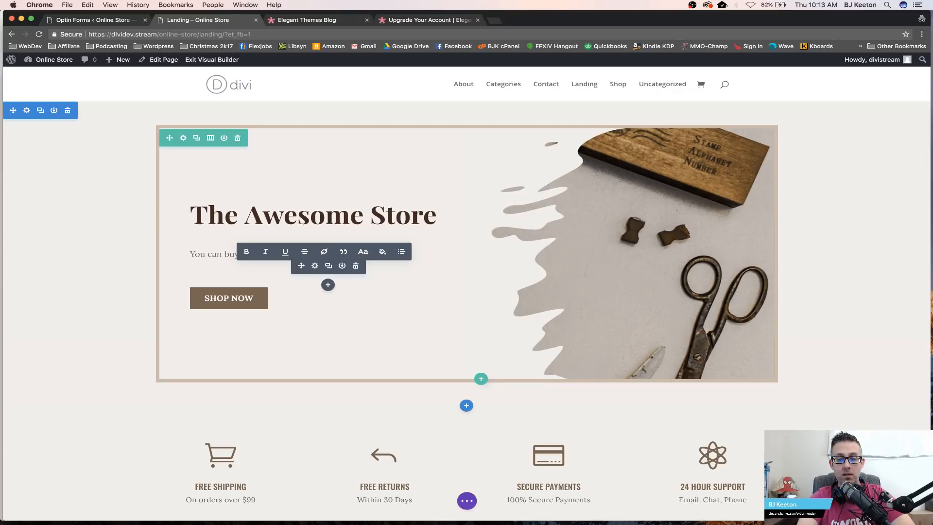
pyautogui.write('buy food.')
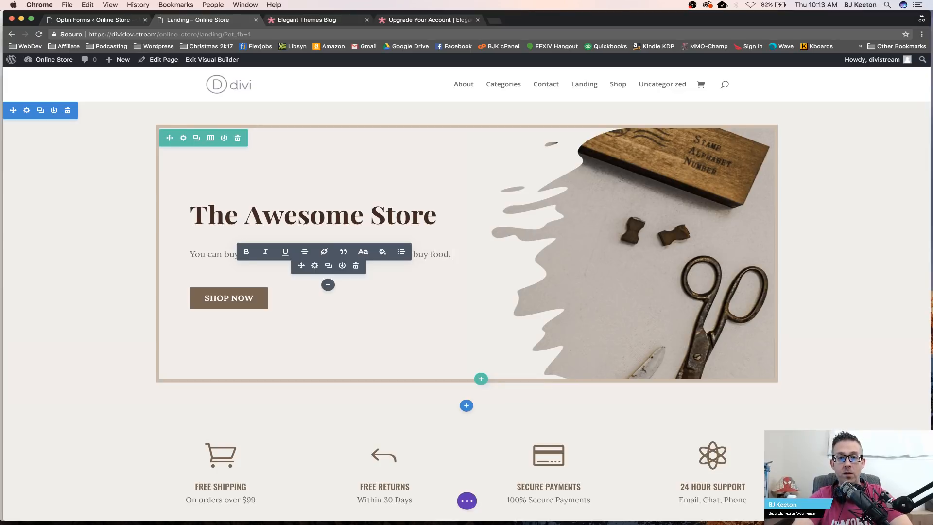
# Step: Save the page changes and exit the Visual Builder
pyautogui.click(109, 240)
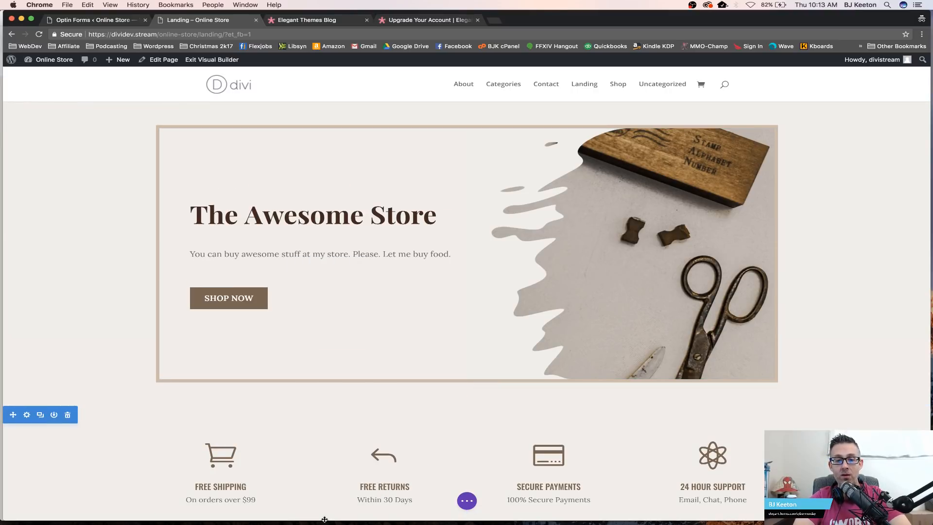
pyautogui.moveTo(324, 521); pyautogui.dragTo(341, 381)
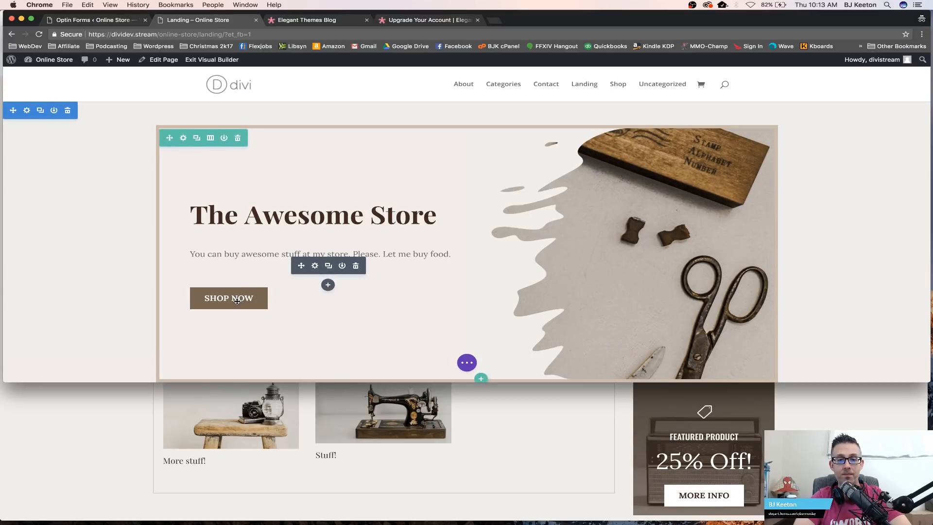
pyautogui.click(466, 362)
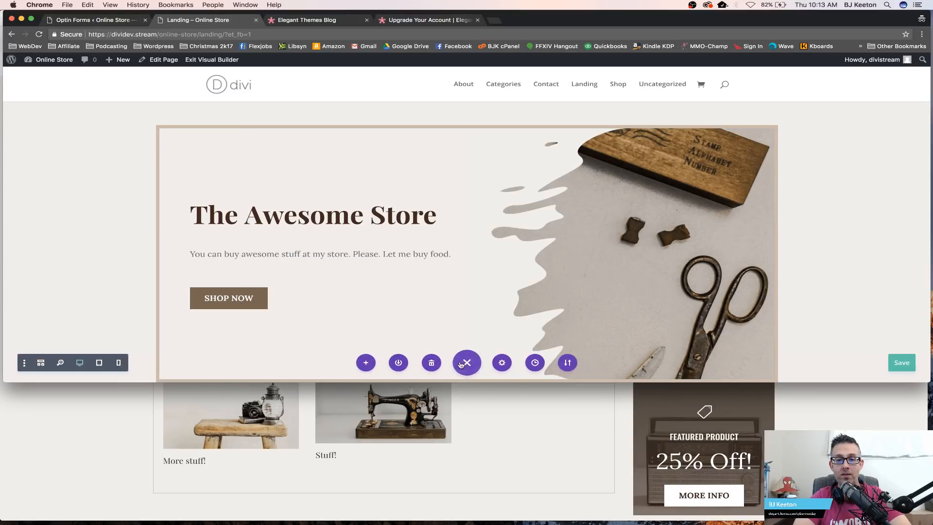
pyautogui.click(901, 363)
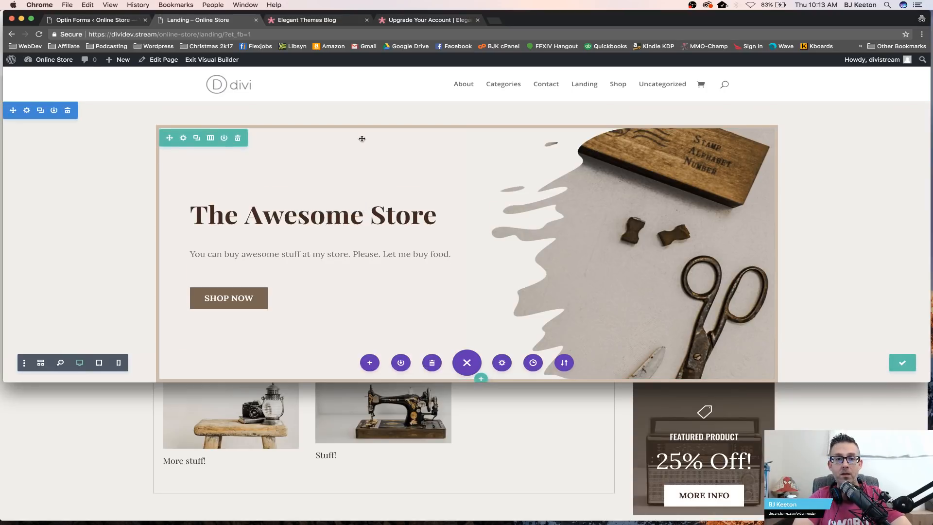
pyautogui.click(220, 60)
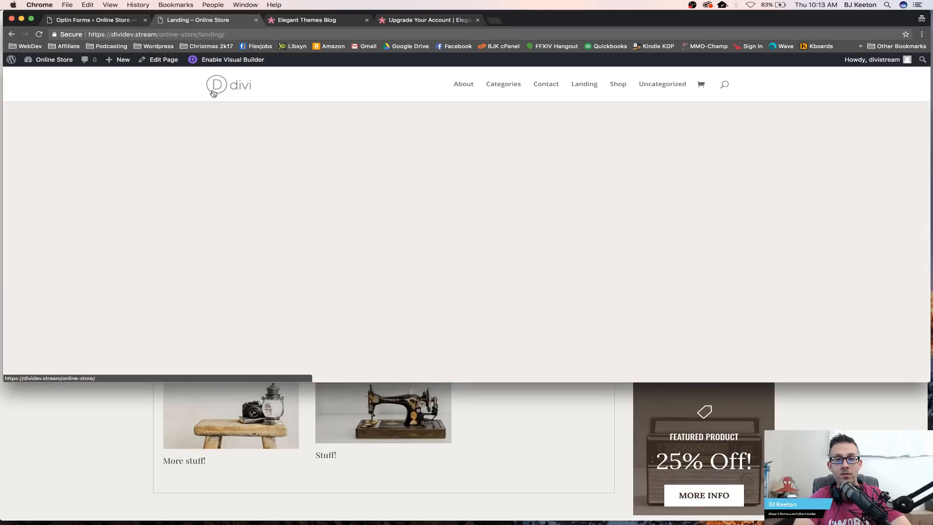
# Step: Review the updated hero text and sections on the live Landing page
pyautogui.moveTo(107, 190); pyautogui.dragTo(225, 245)
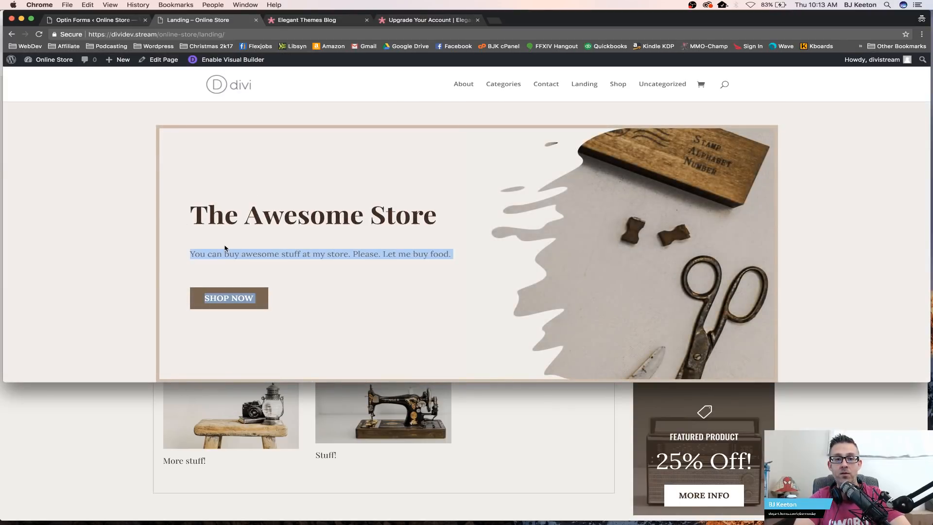
pyautogui.click(332, 213)
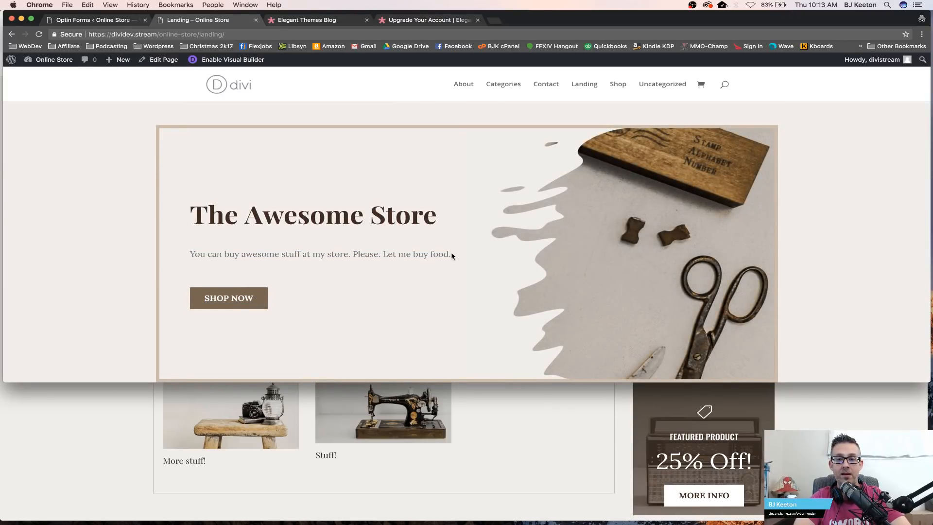
pyautogui.moveTo(451, 253); pyautogui.dragTo(185, 212)
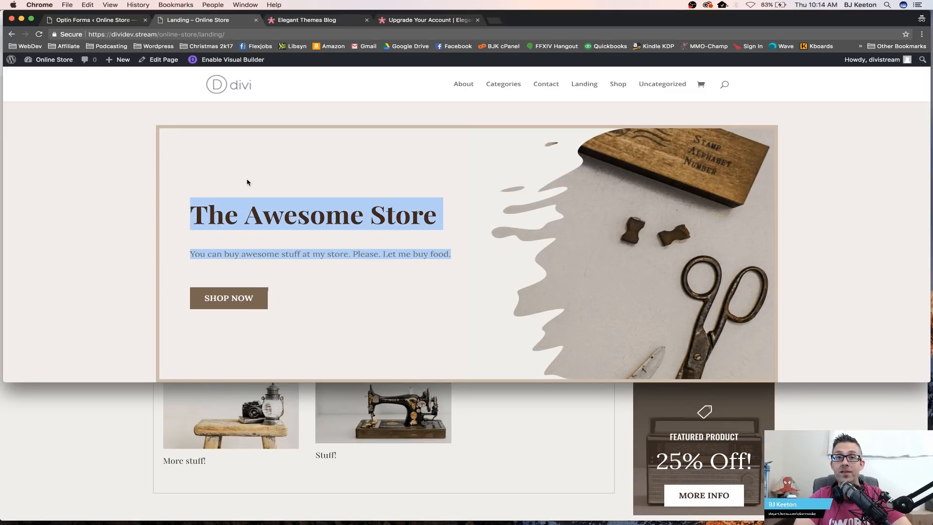
pyautogui.moveTo(247, 384); pyautogui.dragTo(193, 519)
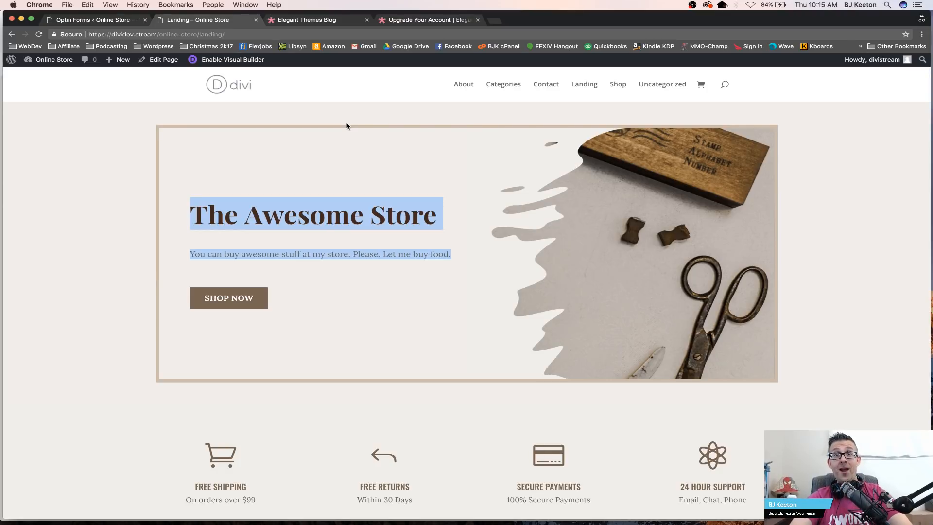
pyautogui.click(288, 209)
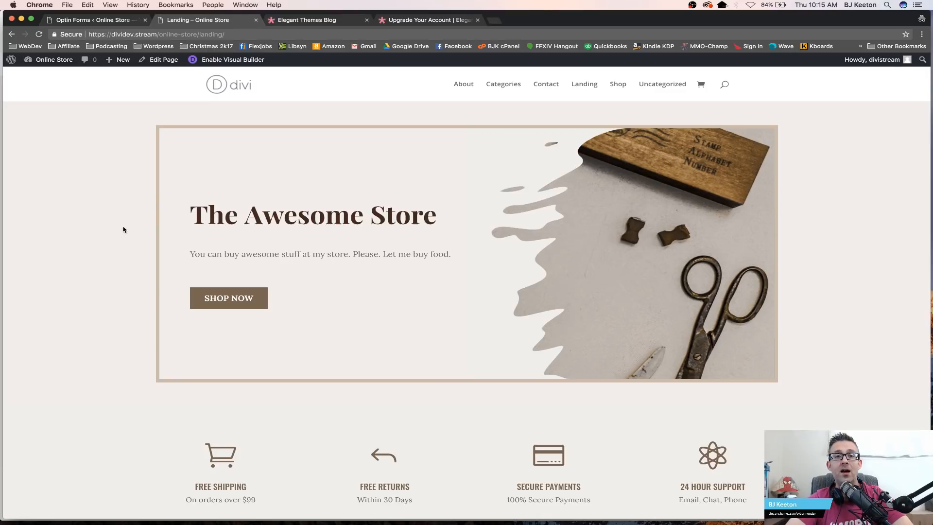
pyautogui.scroll(-8, 195, 238)
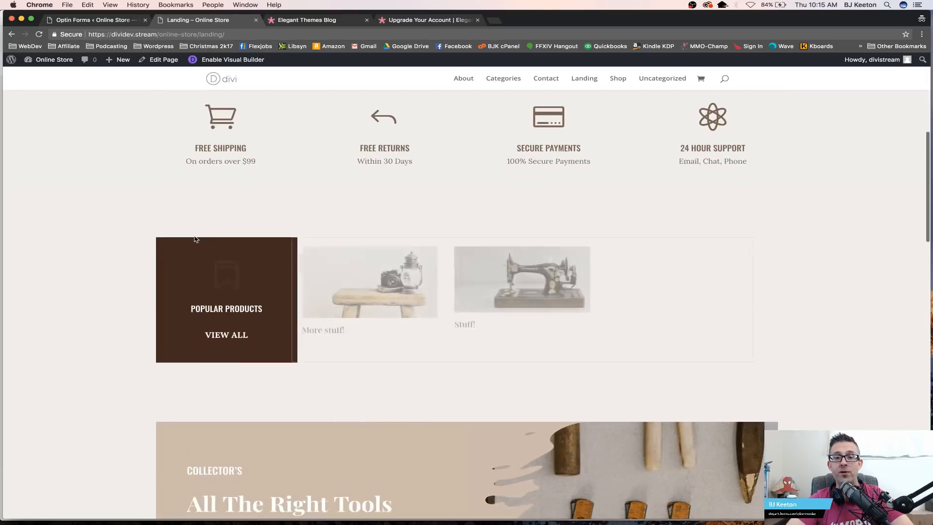
pyautogui.scroll(3, 195, 239)
pyautogui.scroll(5, 194, 239)
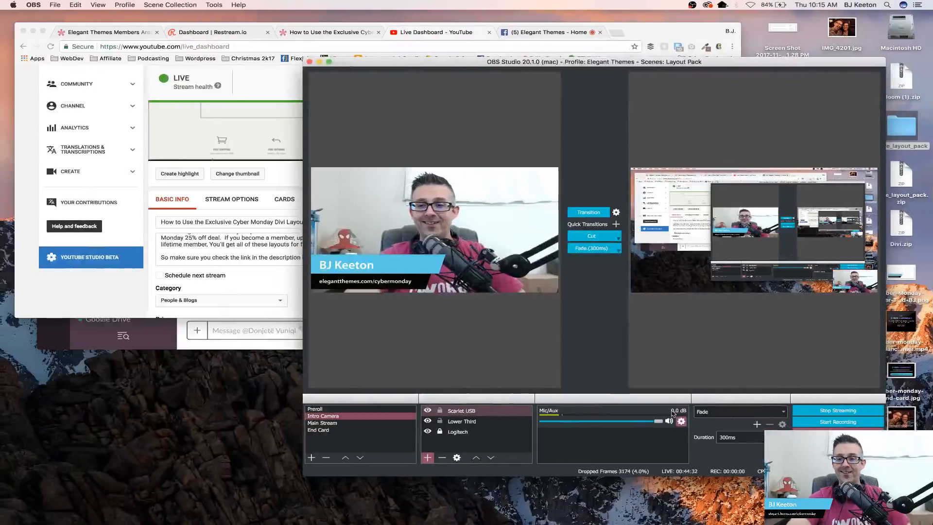
pyautogui.click(359, 430)
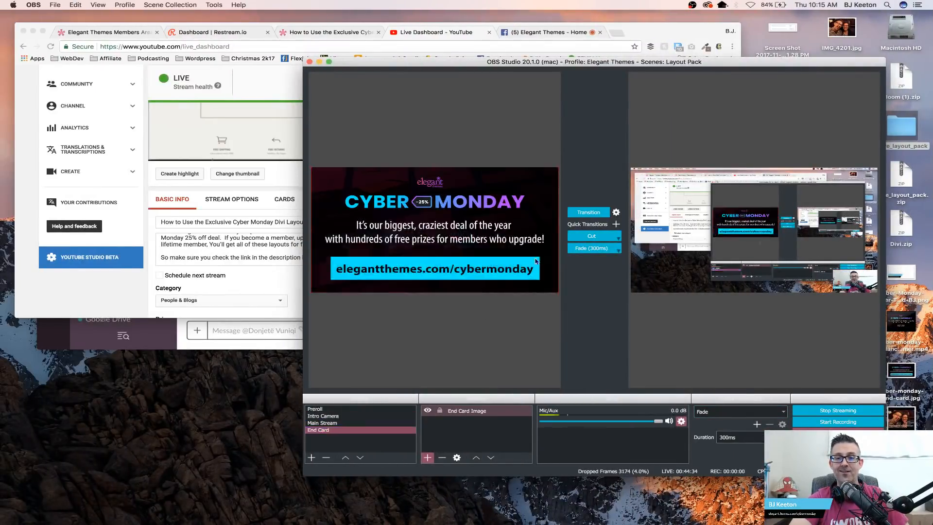
pyautogui.click(588, 213)
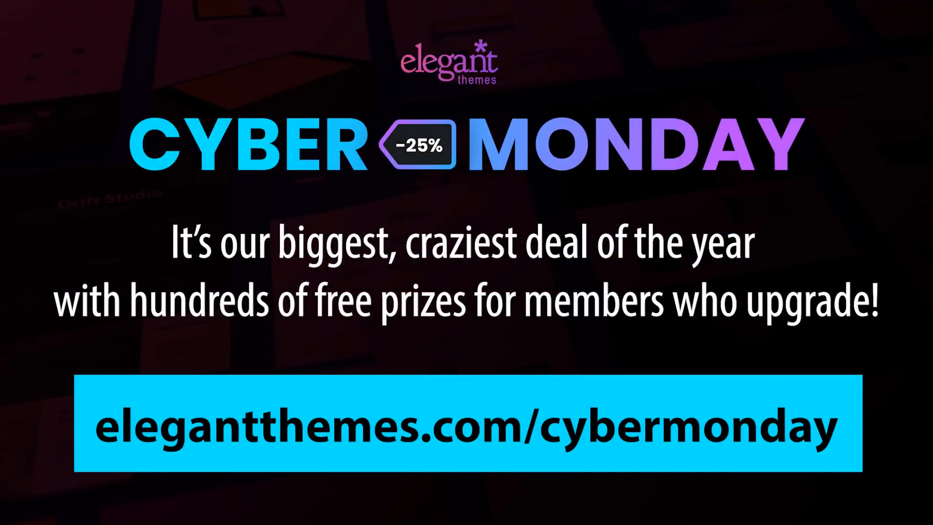